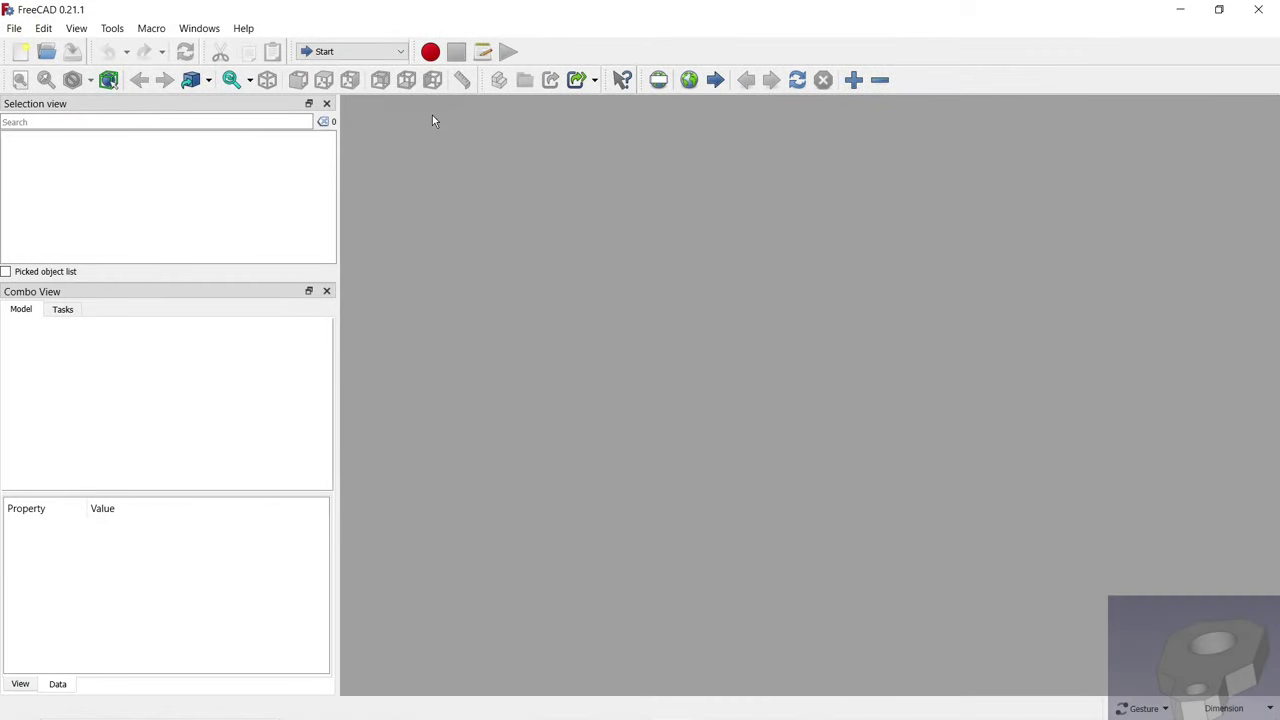
In Part Design, create a new document with a body and open a sketch on the XY-plane.
click(403, 52)
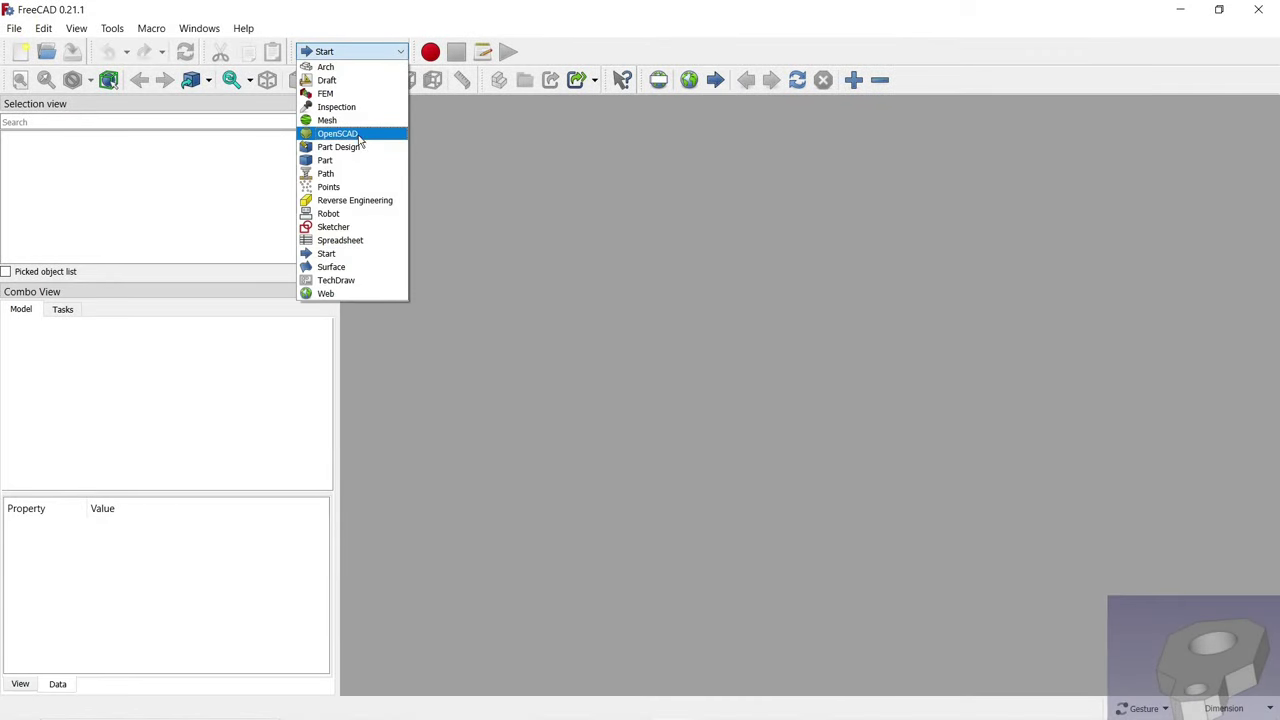
click(352, 138)
click(20, 51)
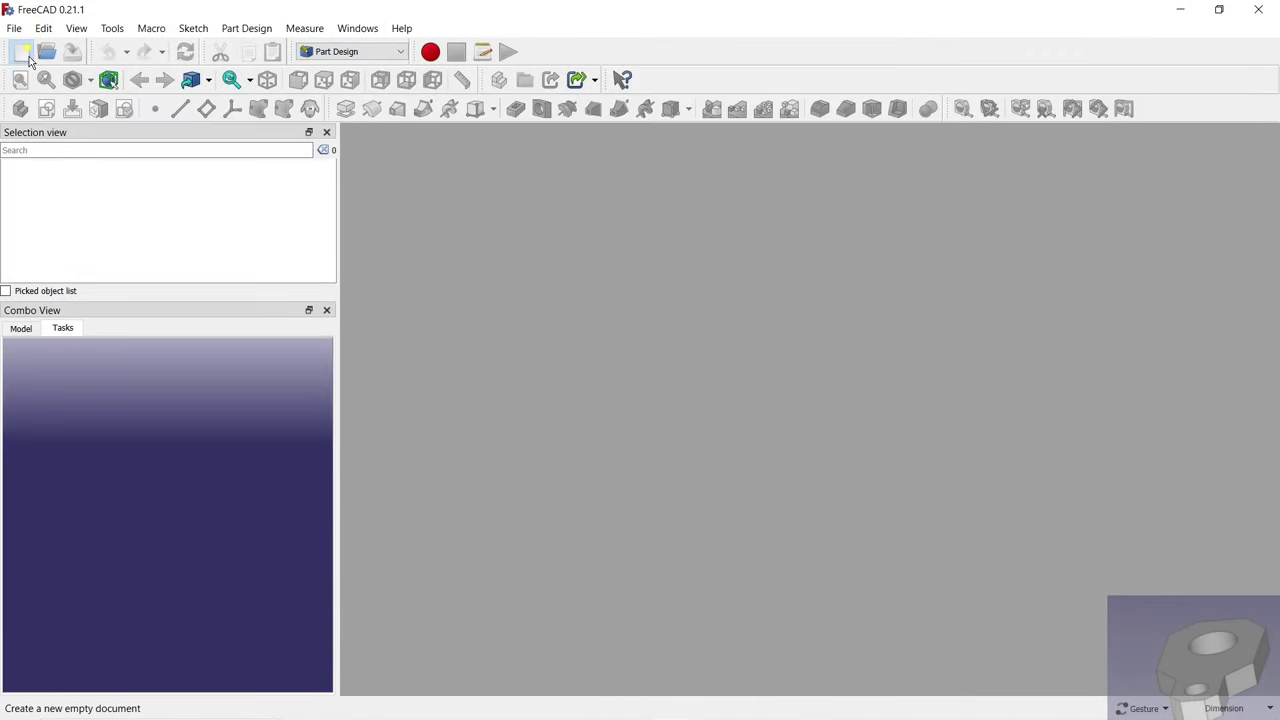
click(55, 382)
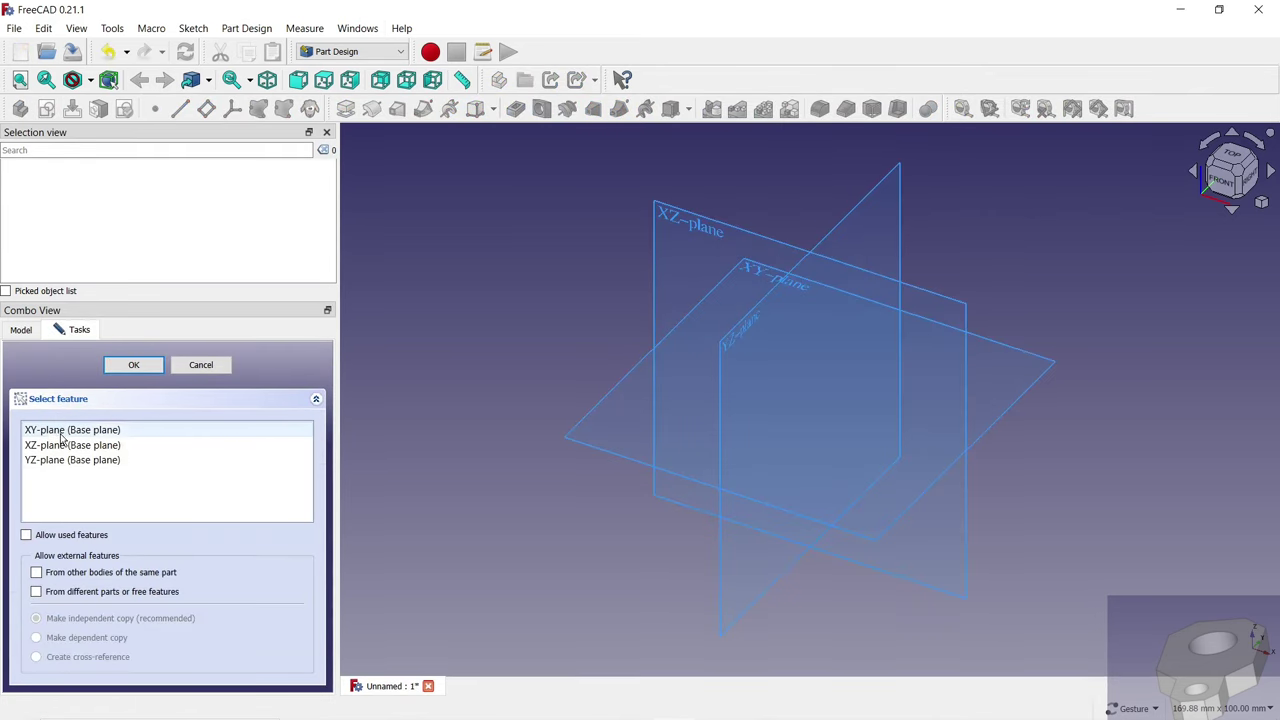
click(60, 429)
click(124, 365)
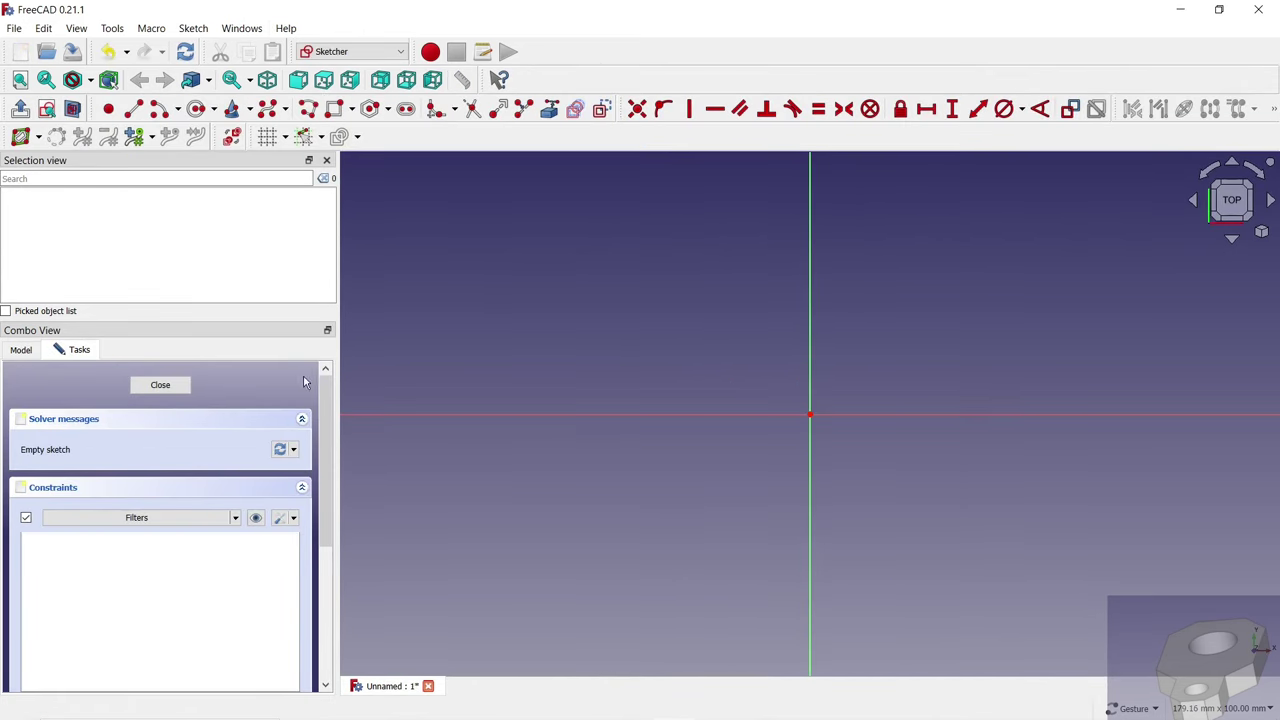
Draw a large circle at the origin and a smaller circle on the horizontal axis to its right.
click(196, 110)
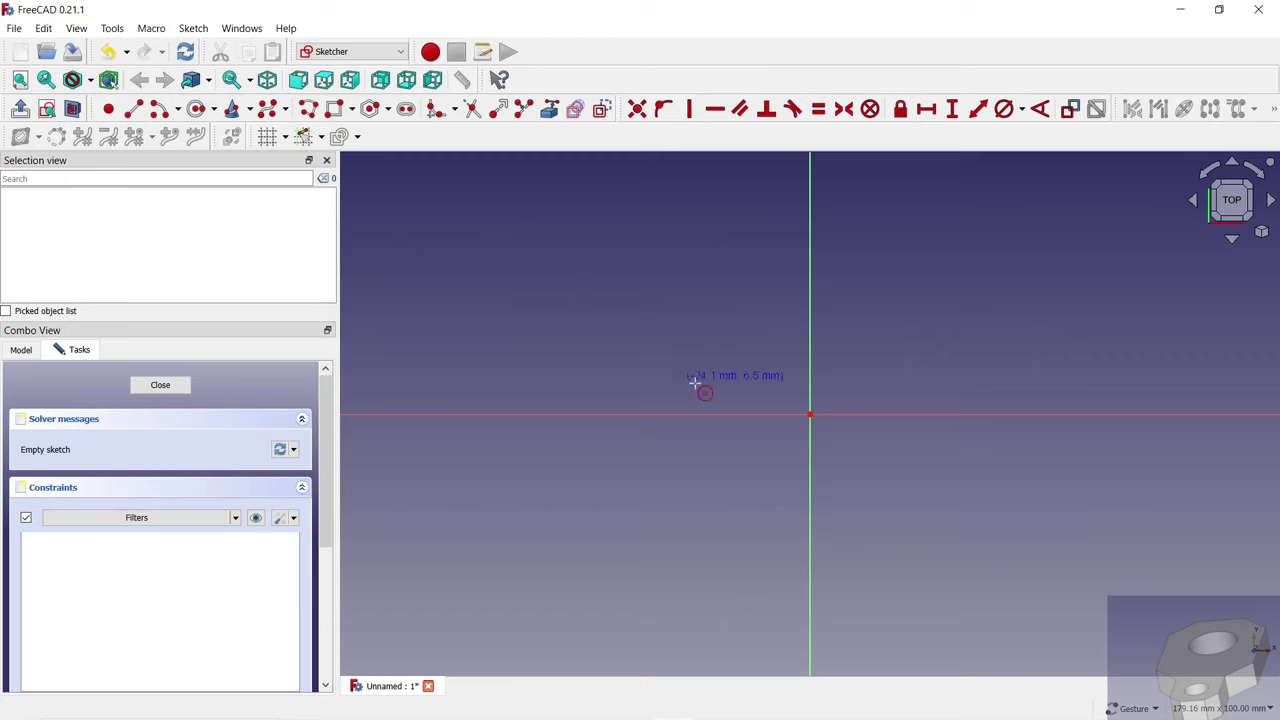
click(810, 413)
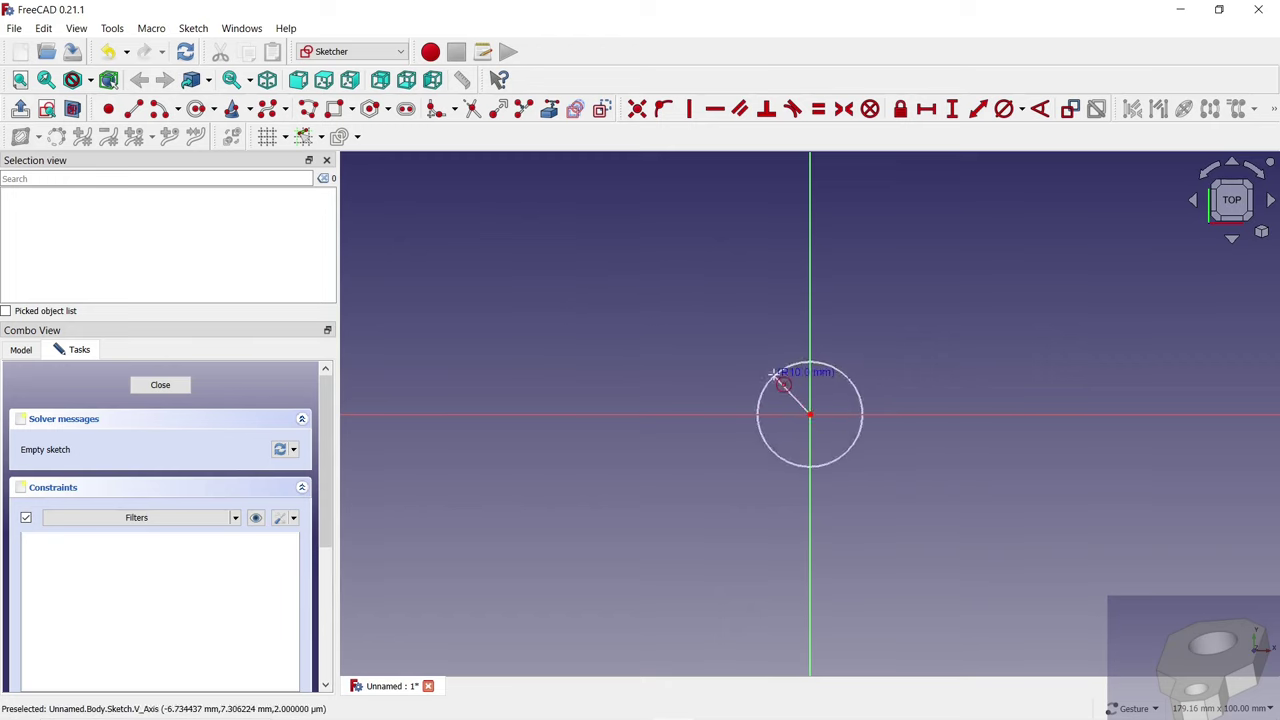
click(780, 372)
click(981, 414)
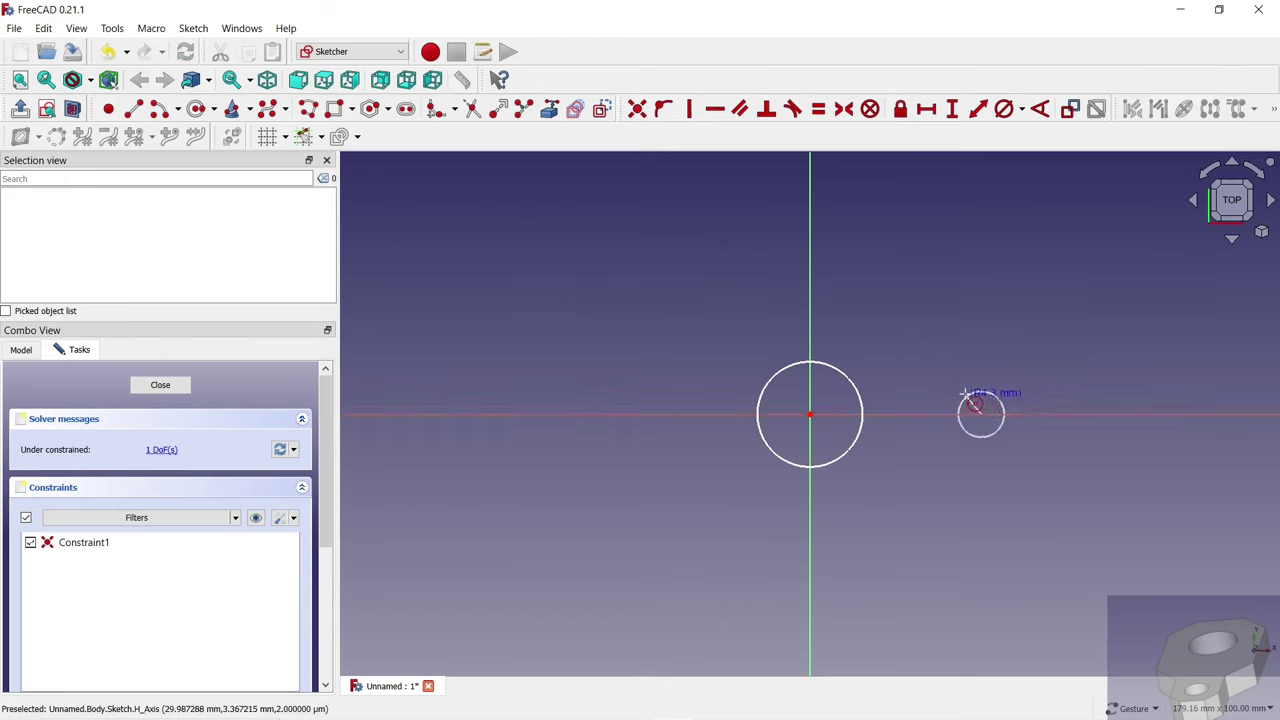
click(974, 390)
Give the large circle a 20 mm diameter and the small circle a 10 mm diameter.
click(1004, 108)
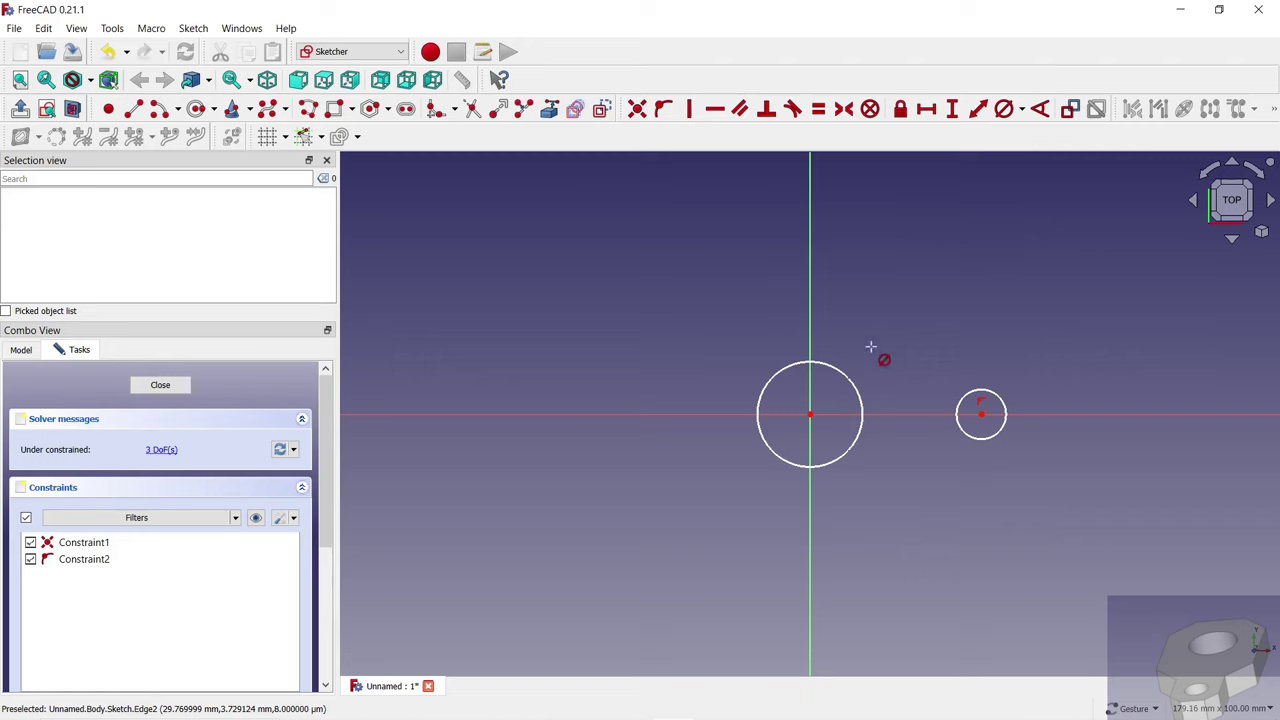
click(850, 379)
text(20)
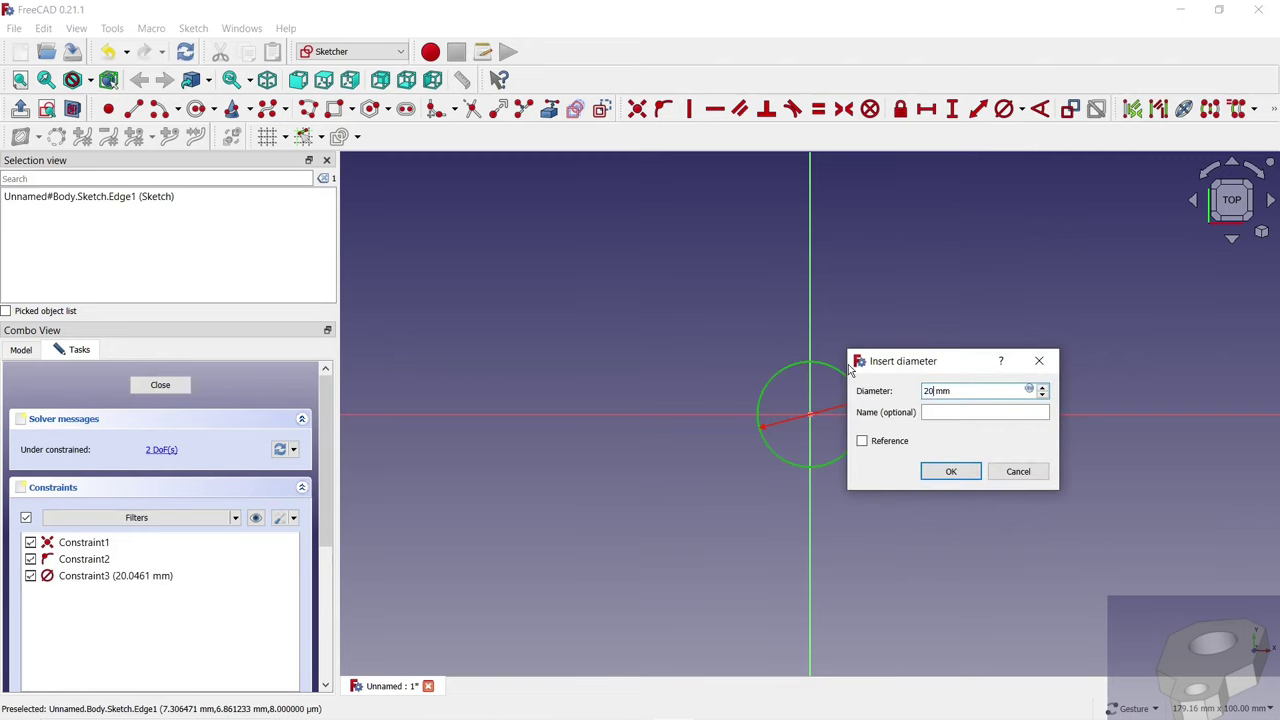
key(Return)
click(982, 405)
text(10)
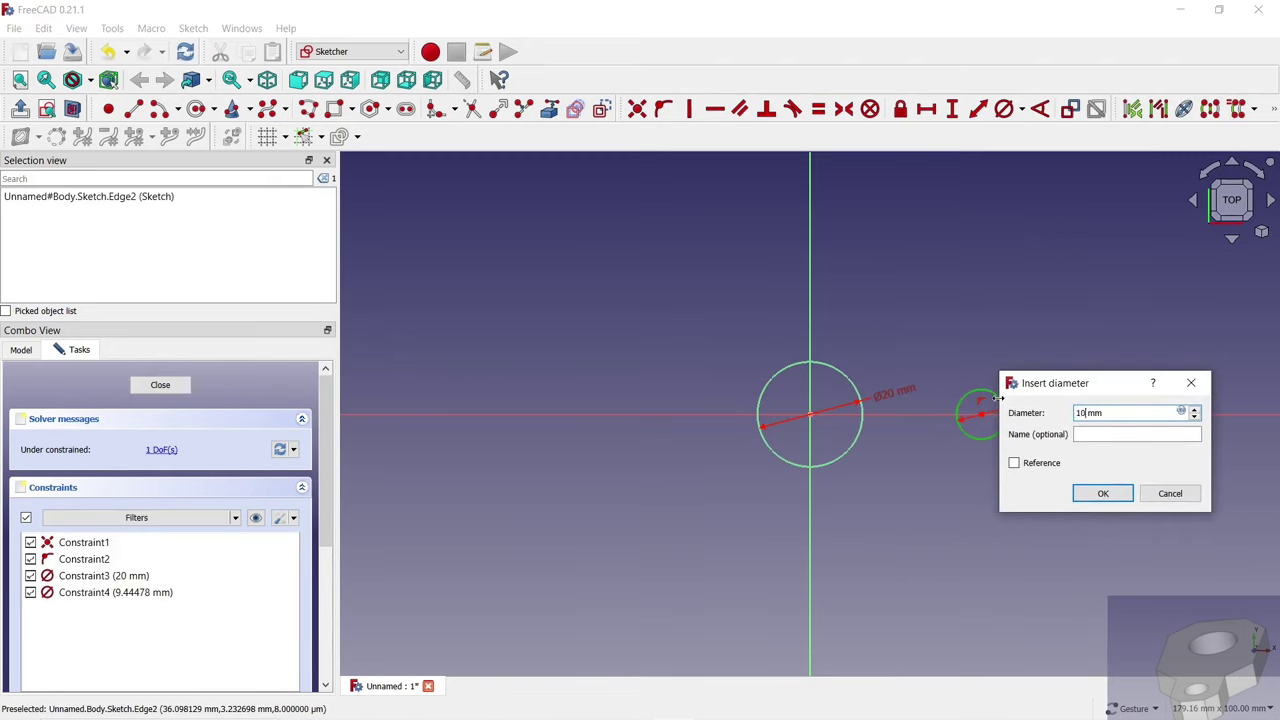
key(Return)
scroll(1076, 392, up, 2)
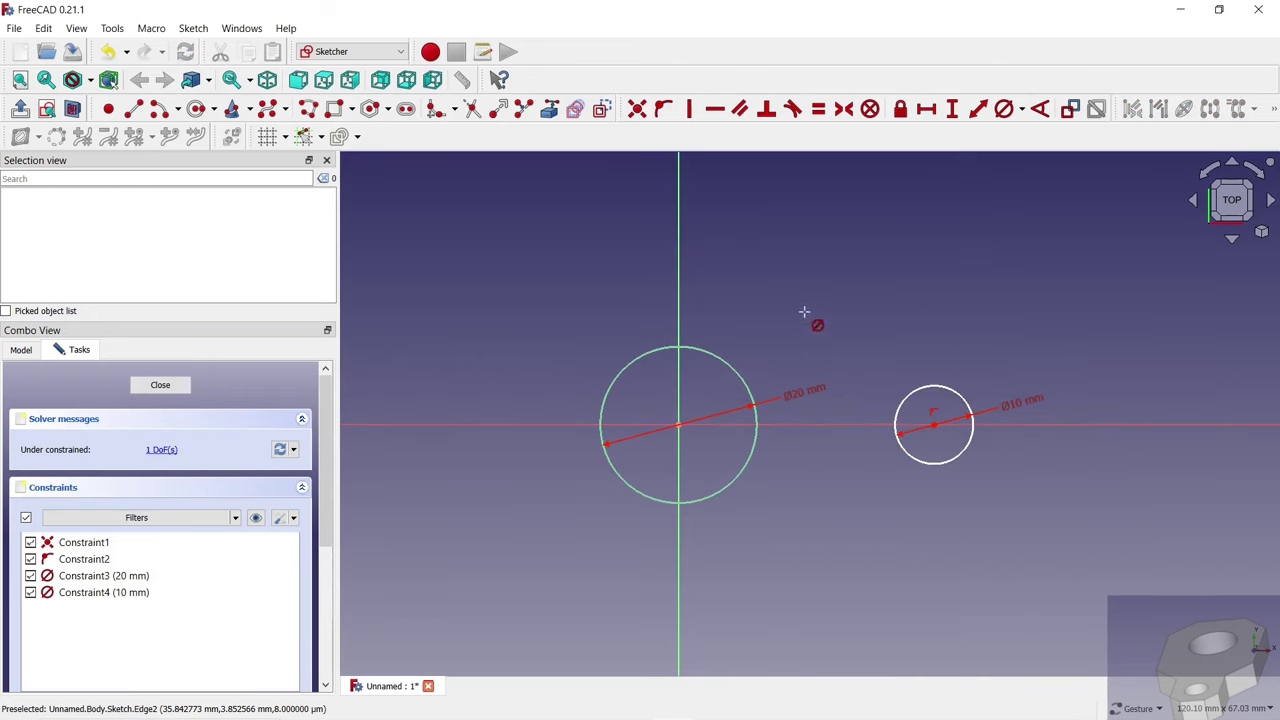
click(352, 109)
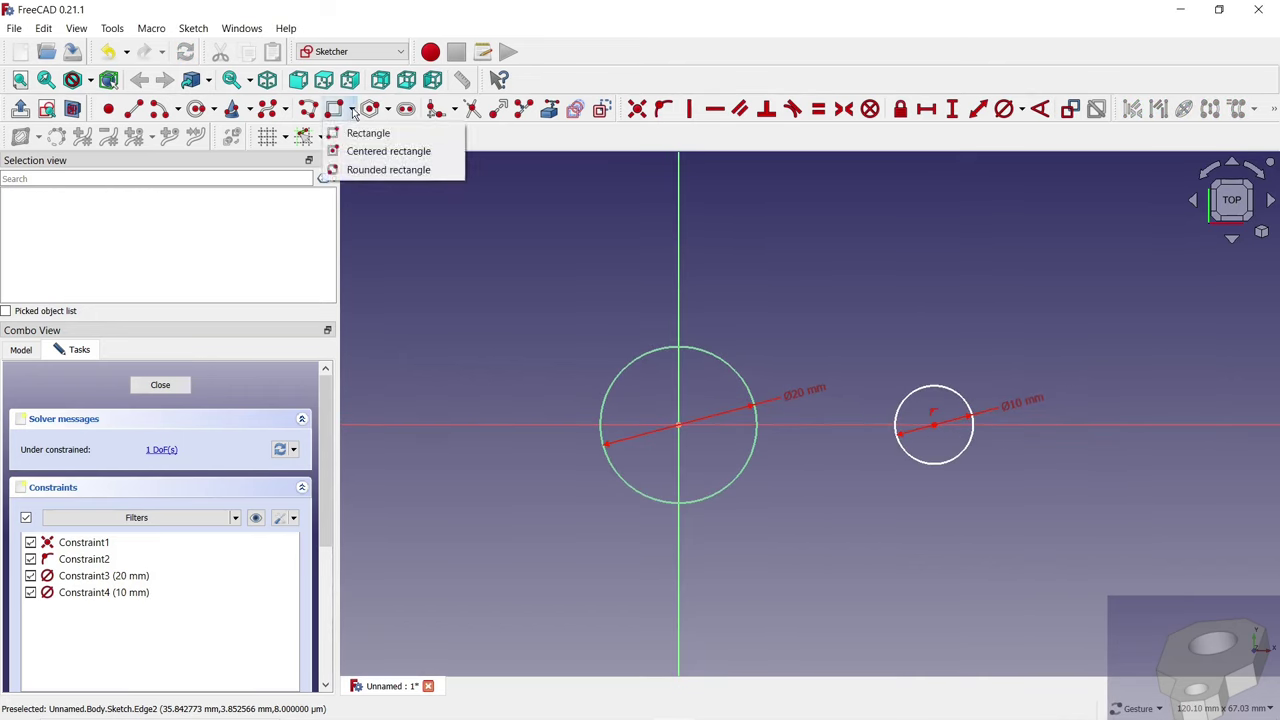
Draw centered rectangles around the large circle and the small circle.
click(375, 148)
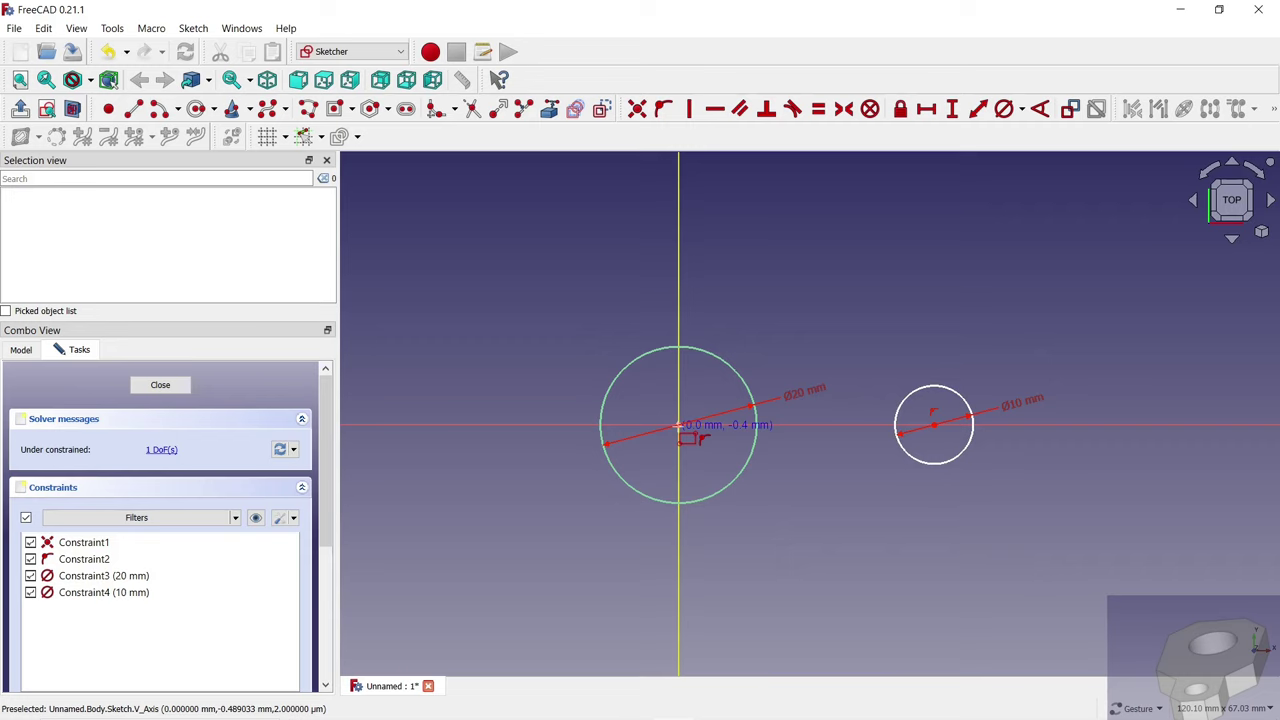
click(679, 425)
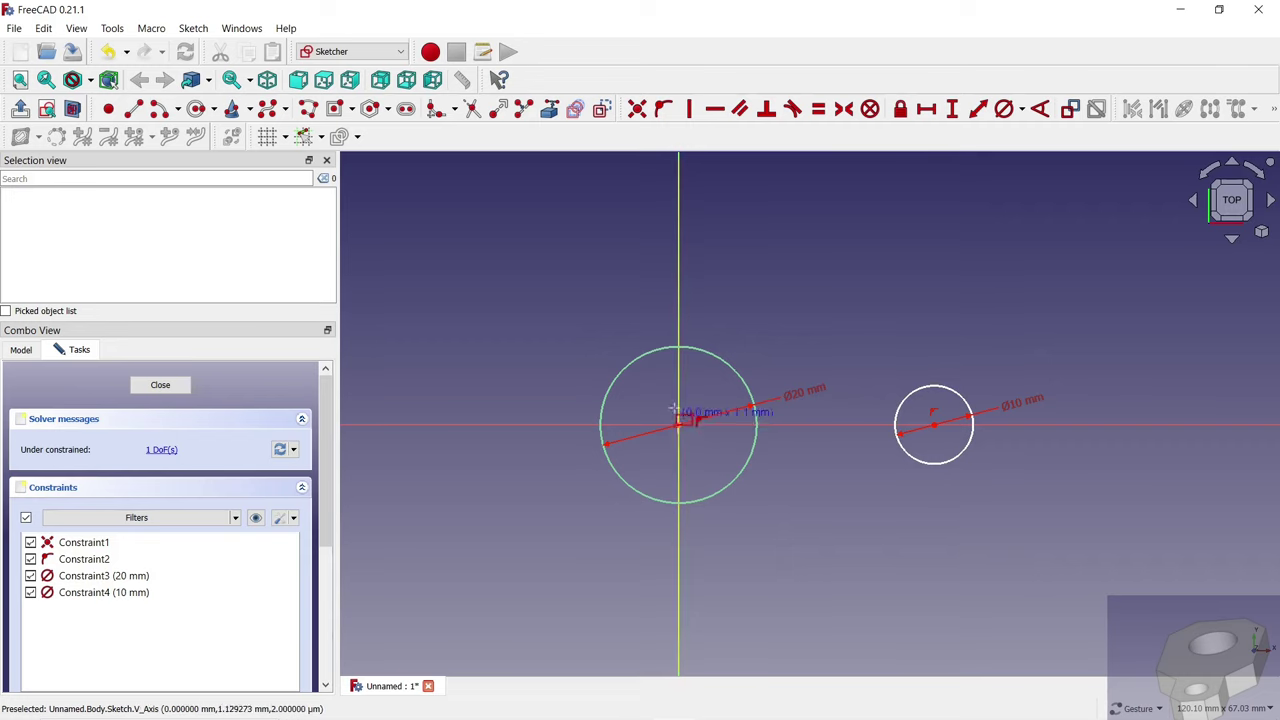
click(565, 318)
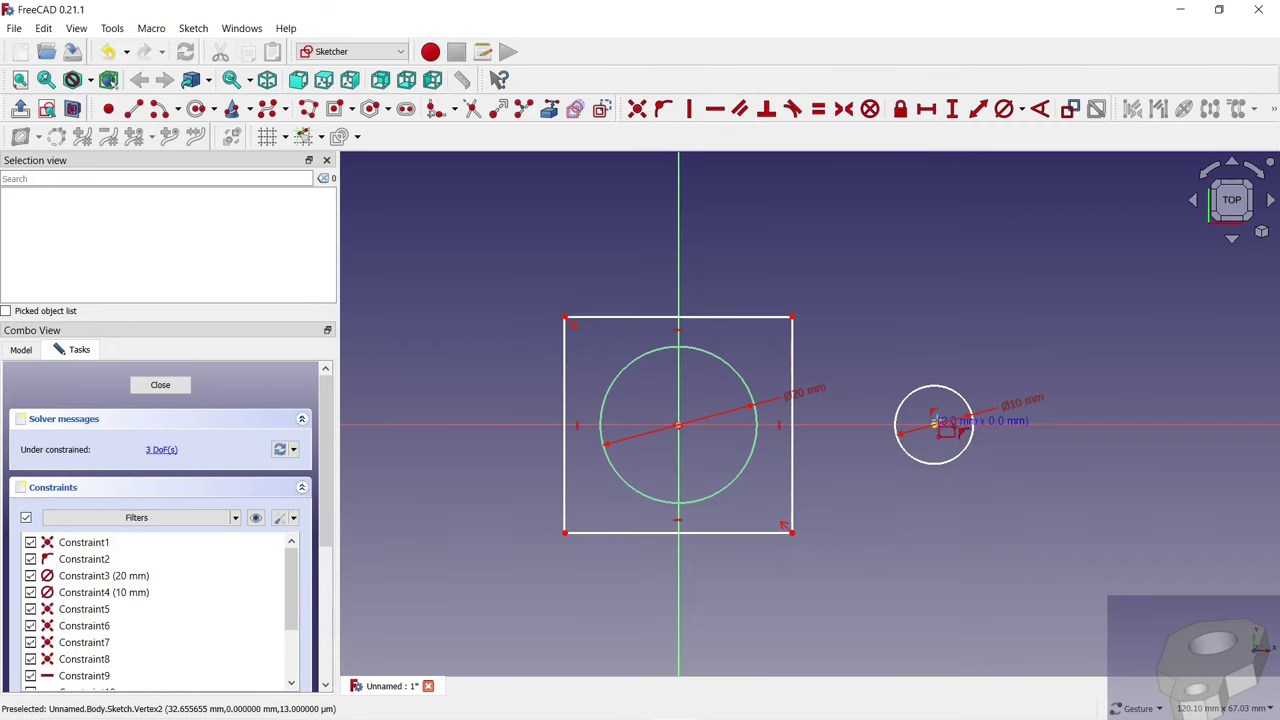
click(934, 424)
click(1011, 346)
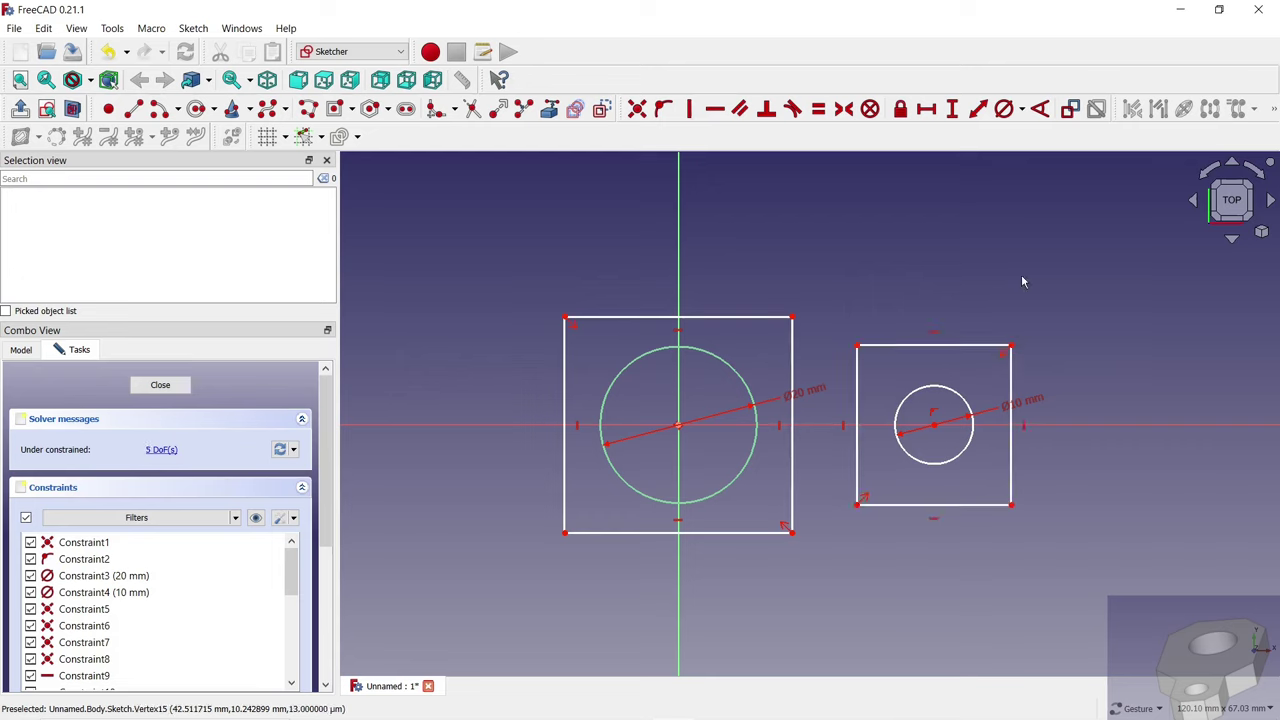
Make both rectangles square by setting equal constraints on adjacent edges.
click(648, 318)
click(565, 358)
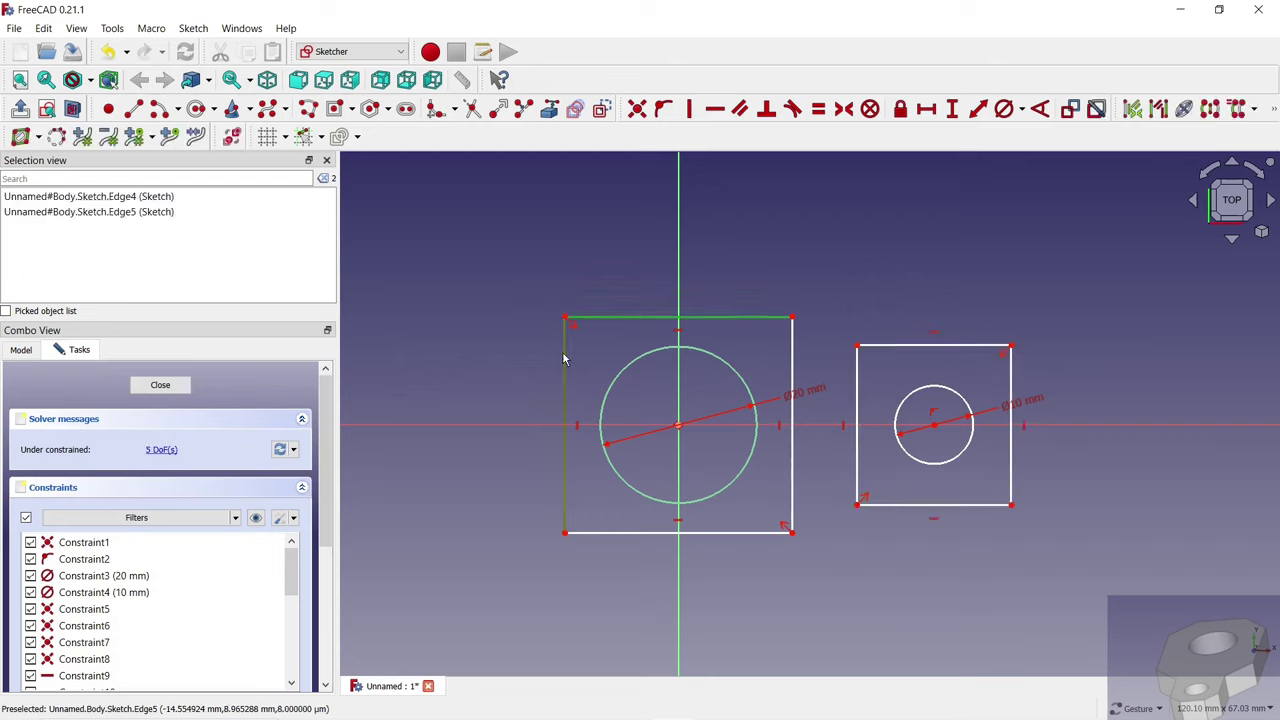
click(818, 108)
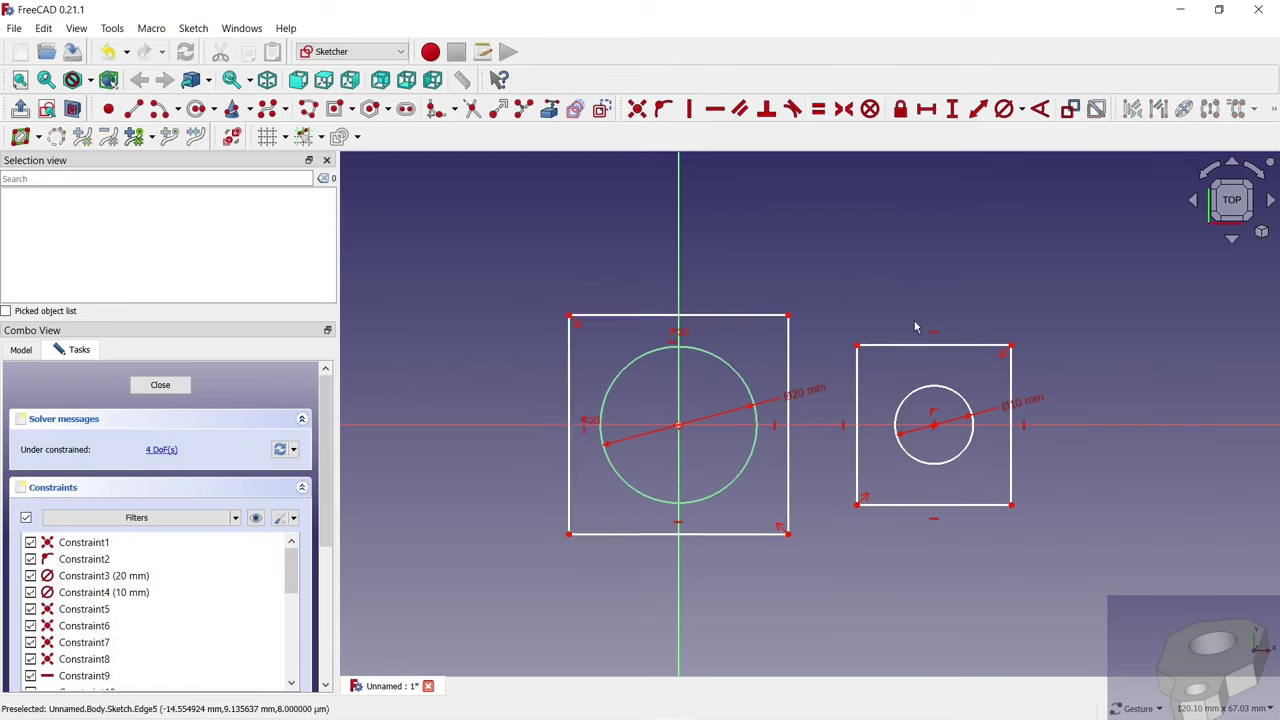
click(960, 347)
click(1011, 388)
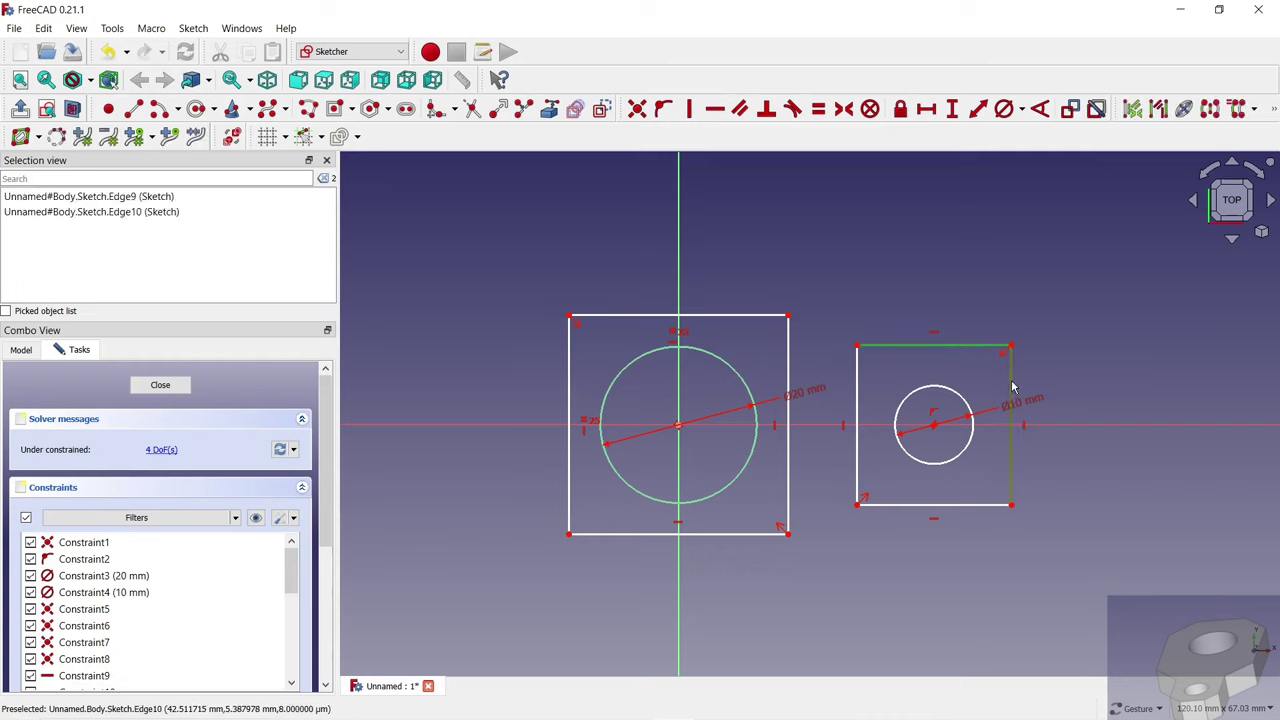
click(818, 108)
Delete the big square's right edge and the small square's left edge.
click(856, 480)
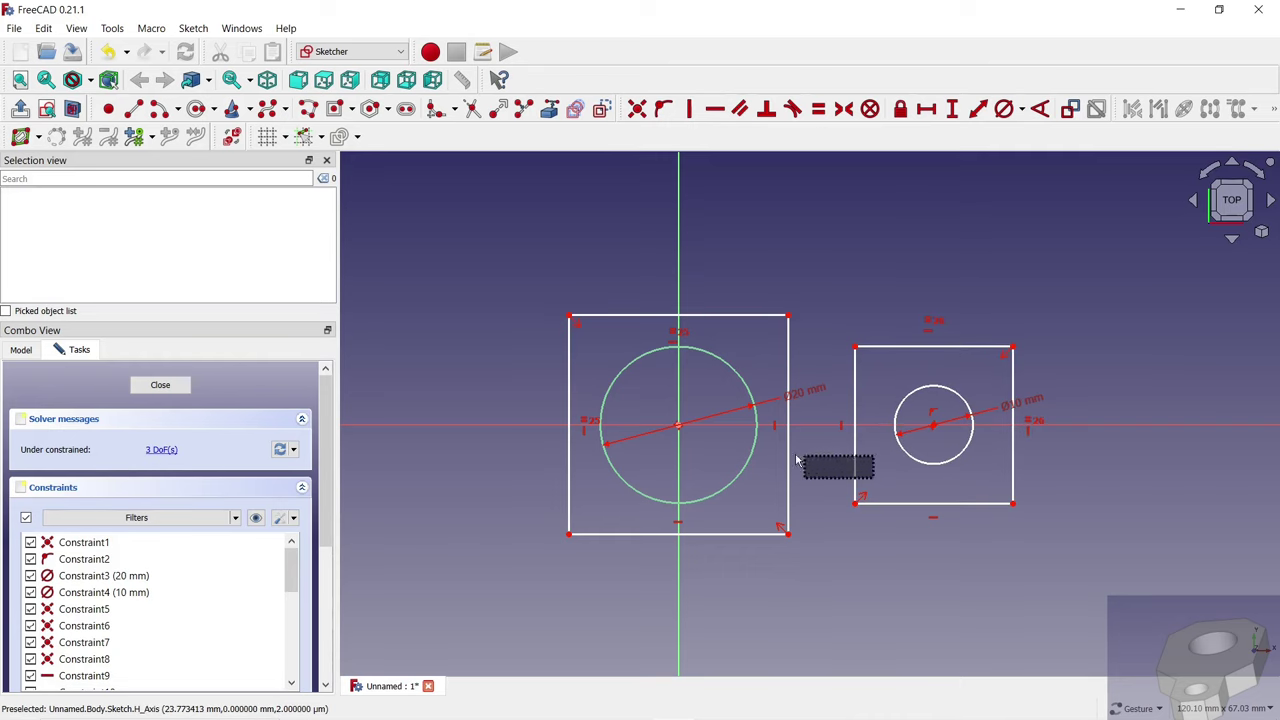
click(787, 471)
key(Delete)
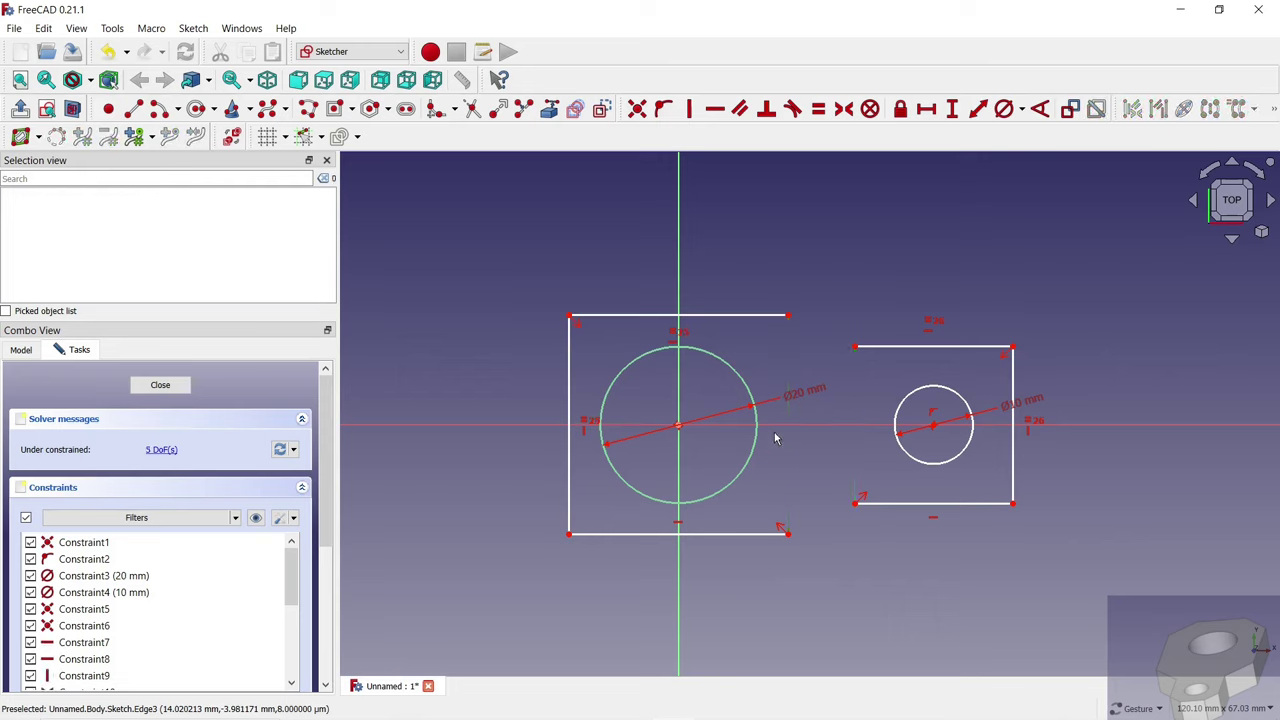
Resize the open shapes and set a 40 mm horizontal distance between the circle centres.
drag(570, 316, 552, 290)
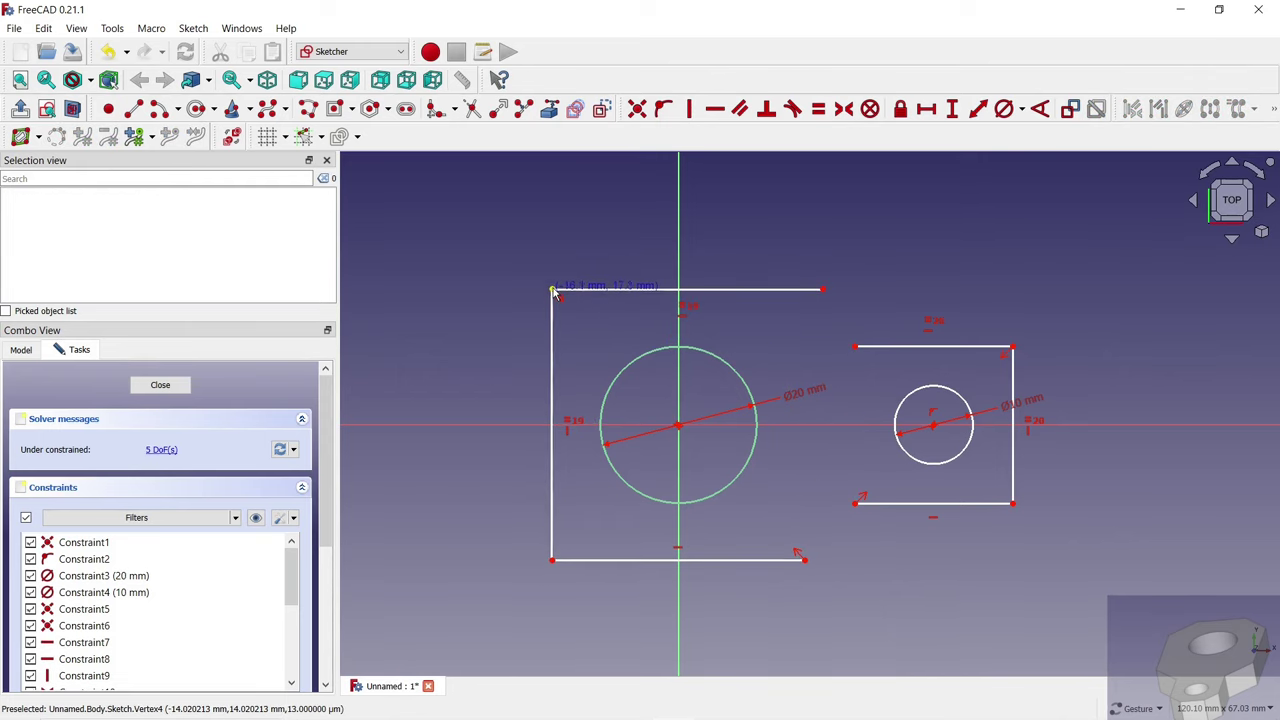
mouse_move(1012, 350)
mouse_down()
mouse_move(955, 355)
mouse_move(1067, 360)
mouse_up()
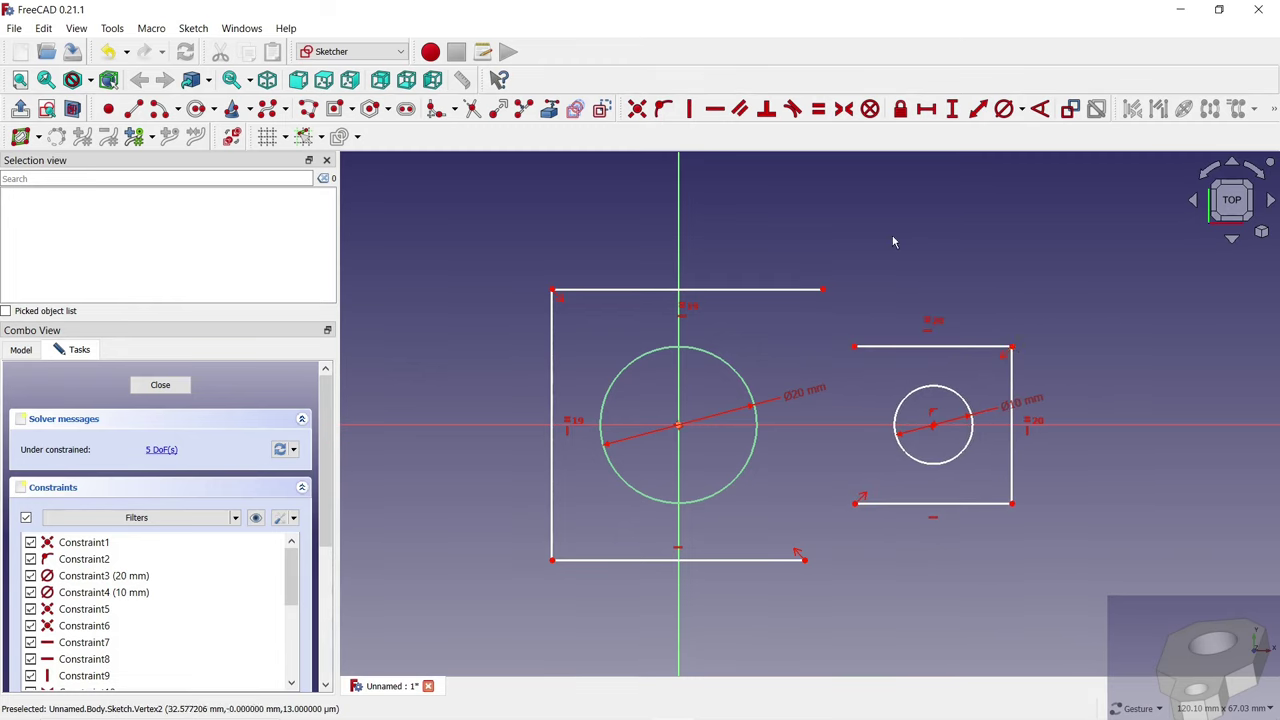
click(927, 110)
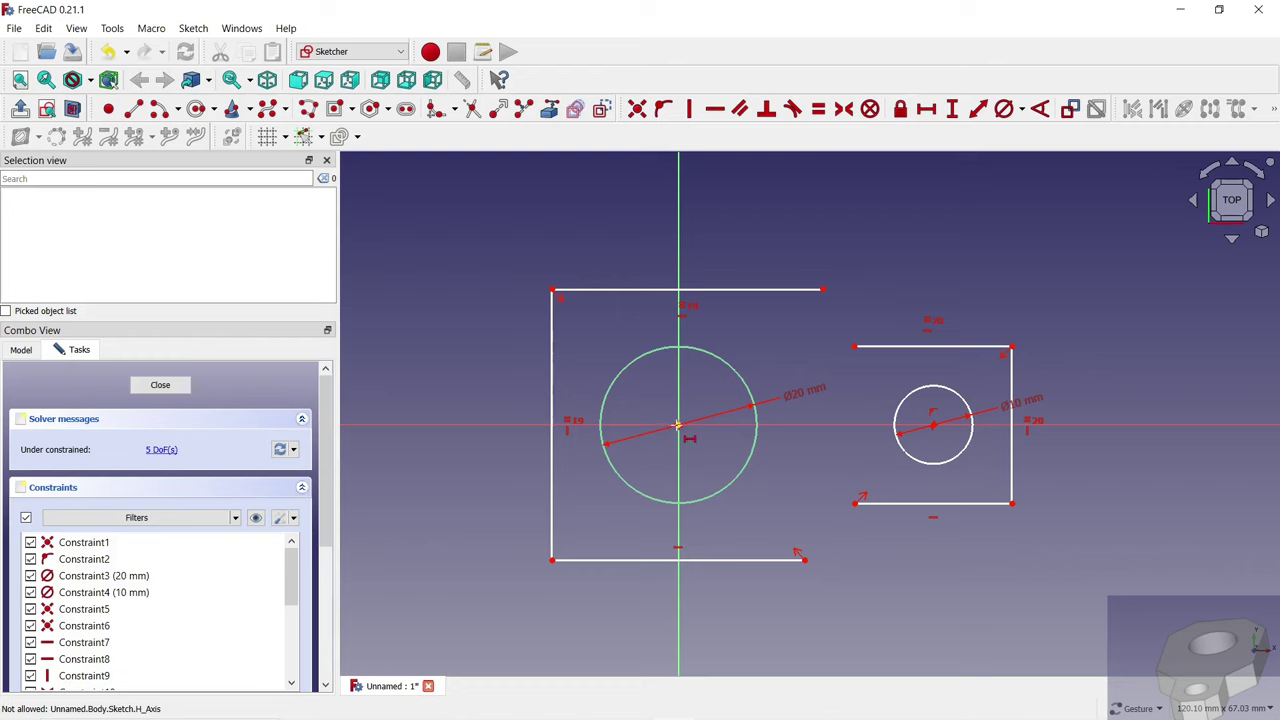
click(678, 425)
click(932, 425)
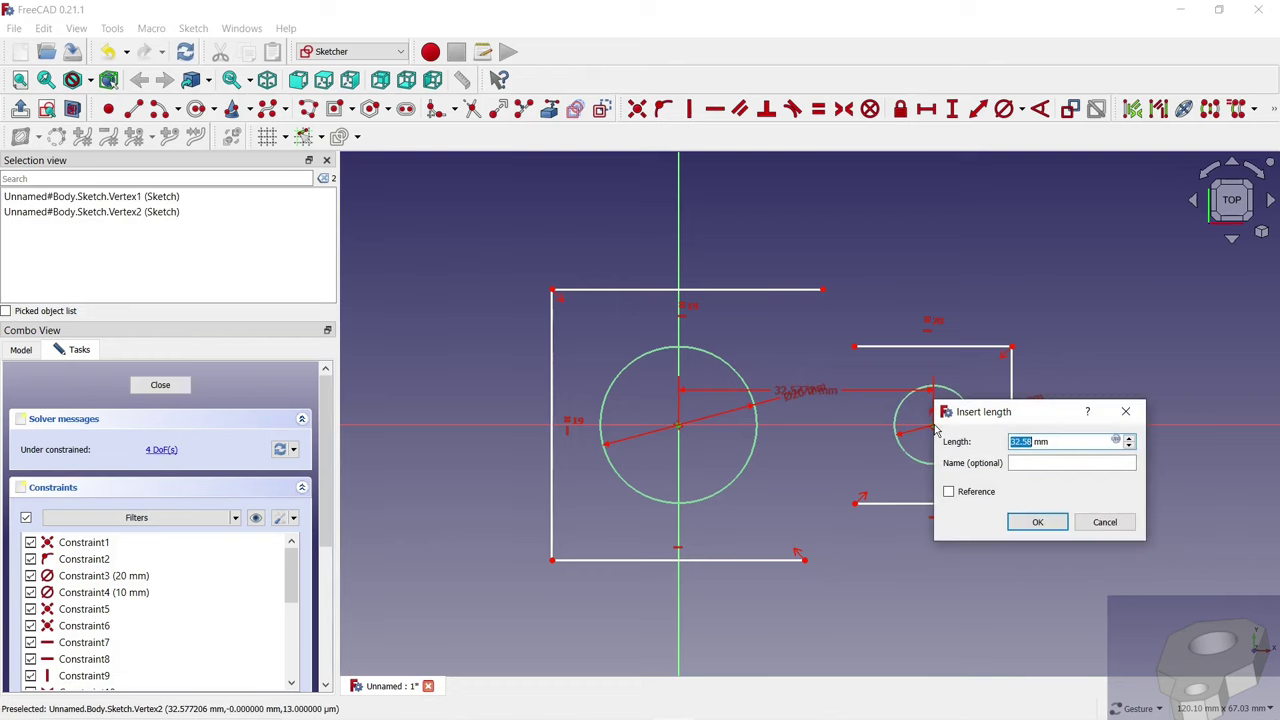
key(Return)
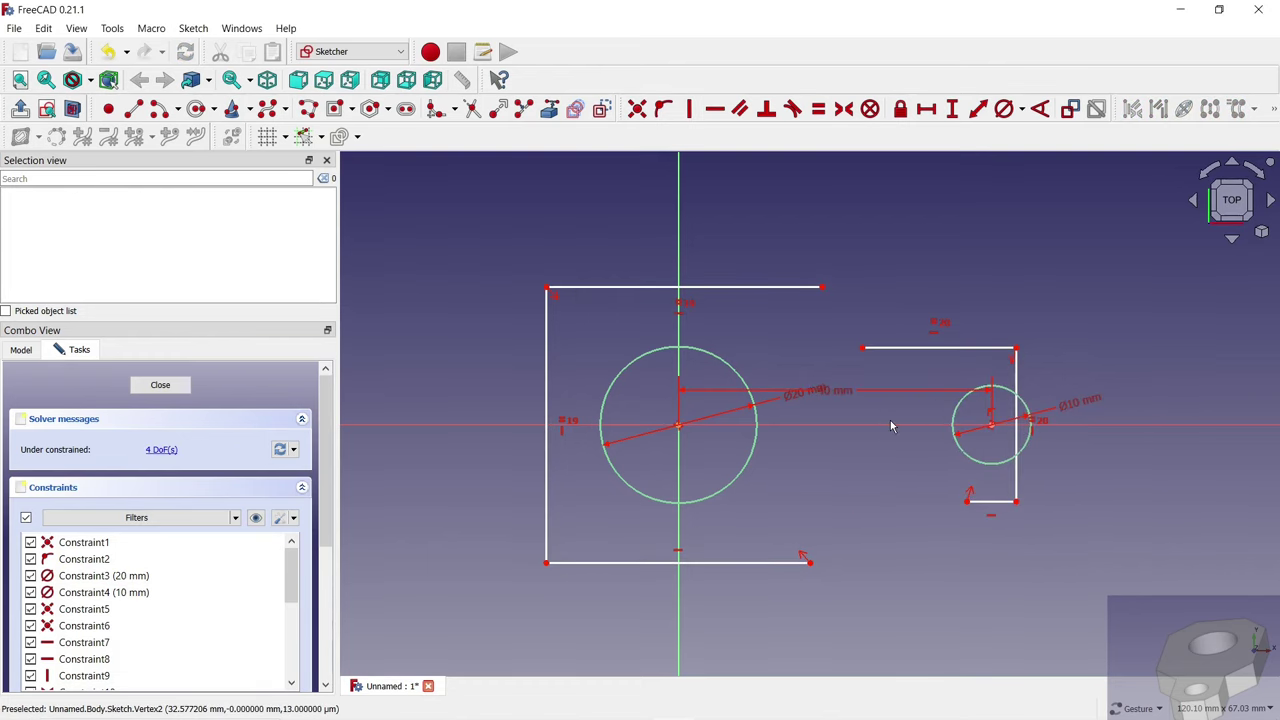
drag(858, 388, 845, 628)
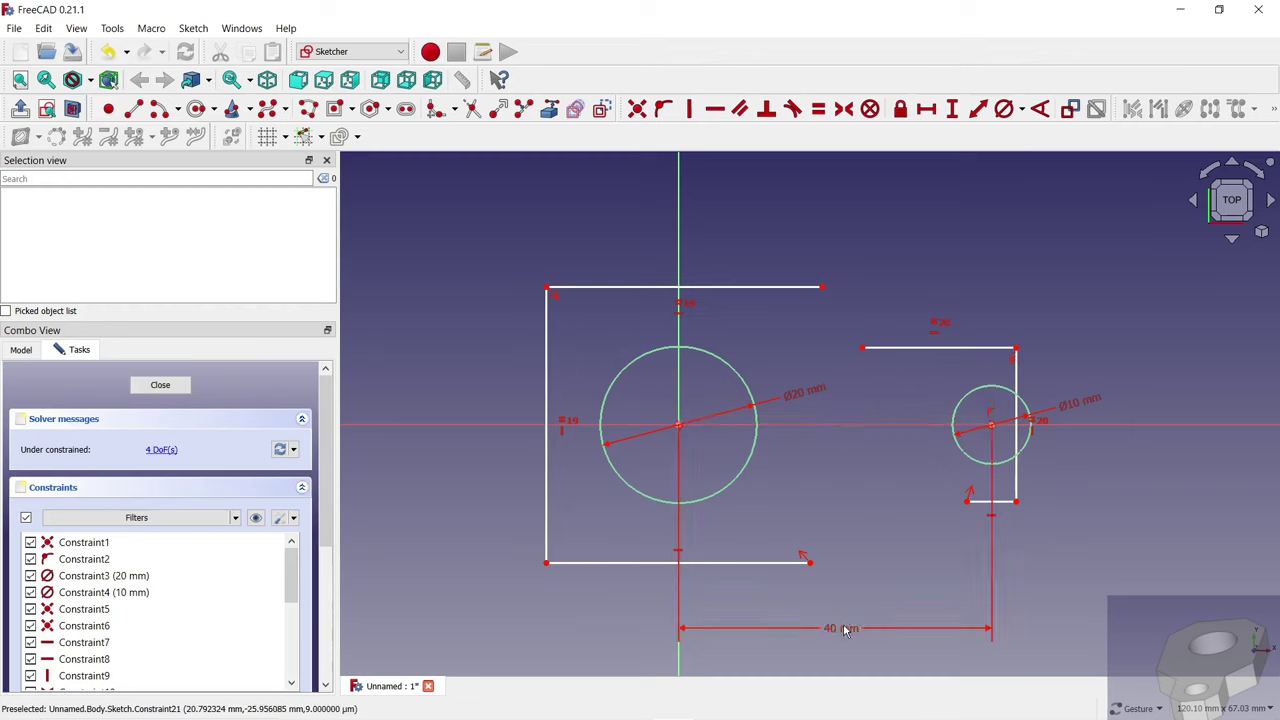
Add equal-length constraints to the small shape's top/bottom edges and the large rectangle's bottom/left edges.
click(1003, 505)
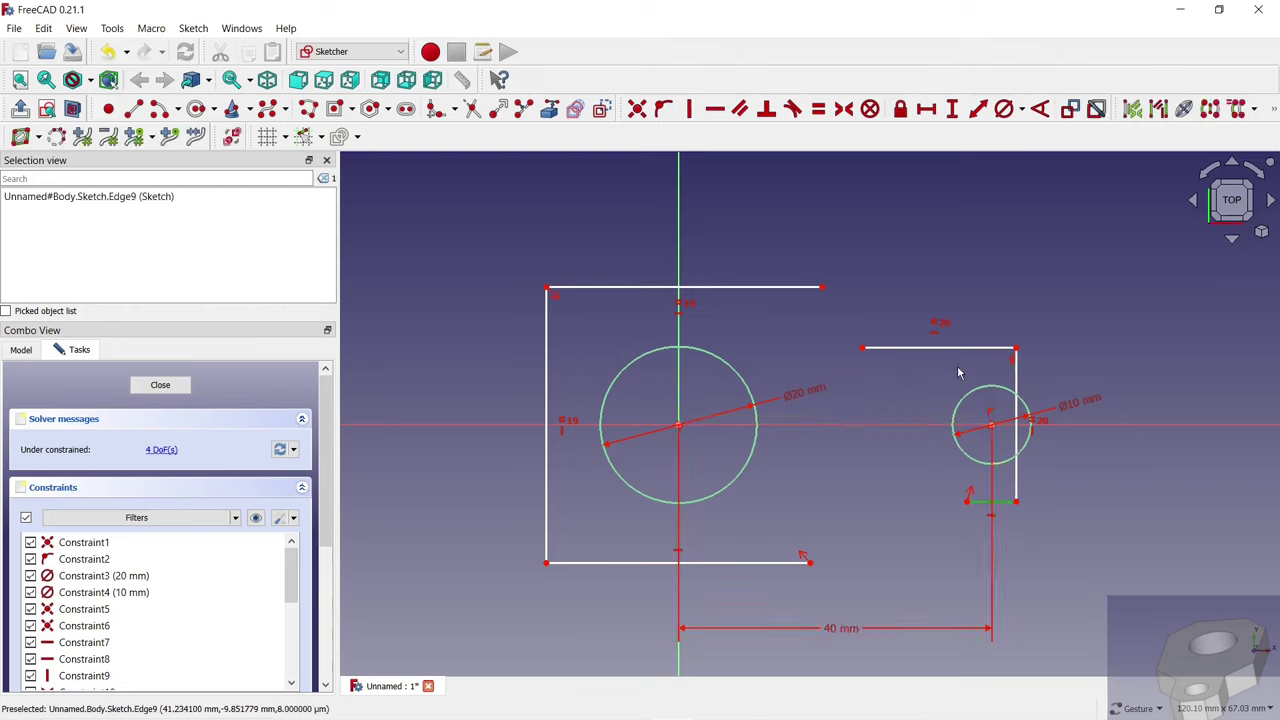
click(958, 350)
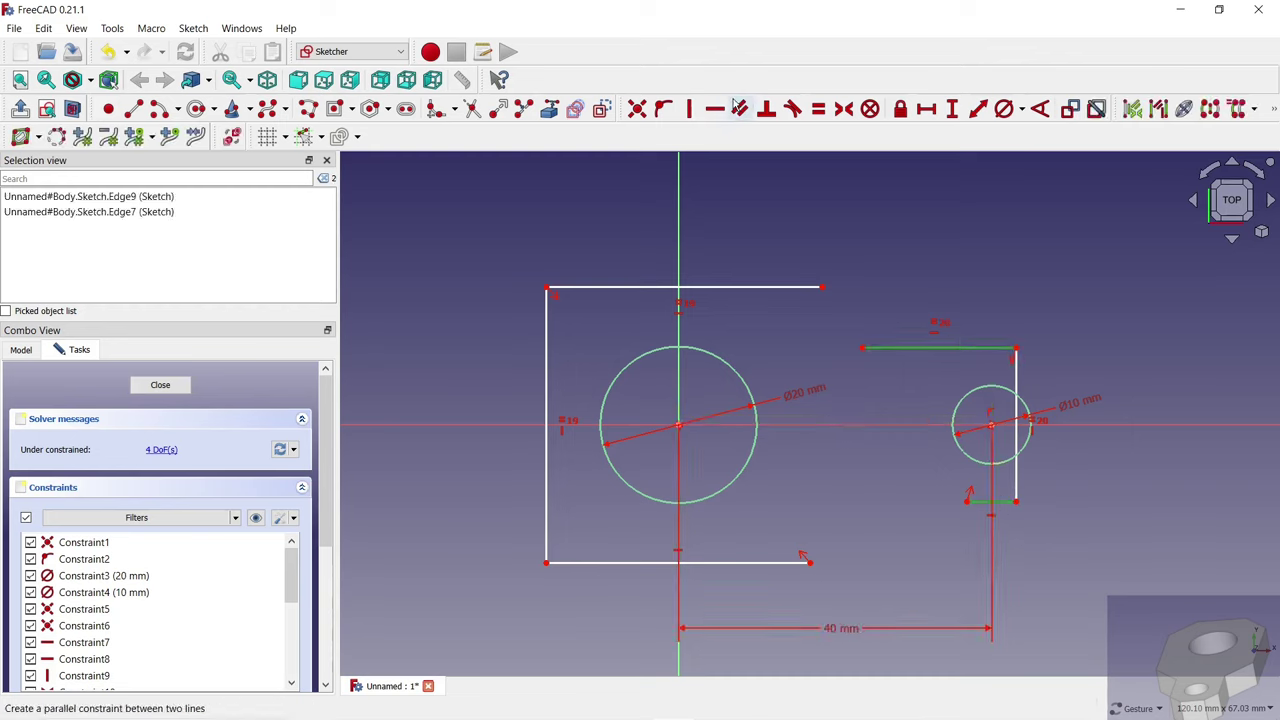
click(818, 108)
drag(1027, 390, 1062, 354)
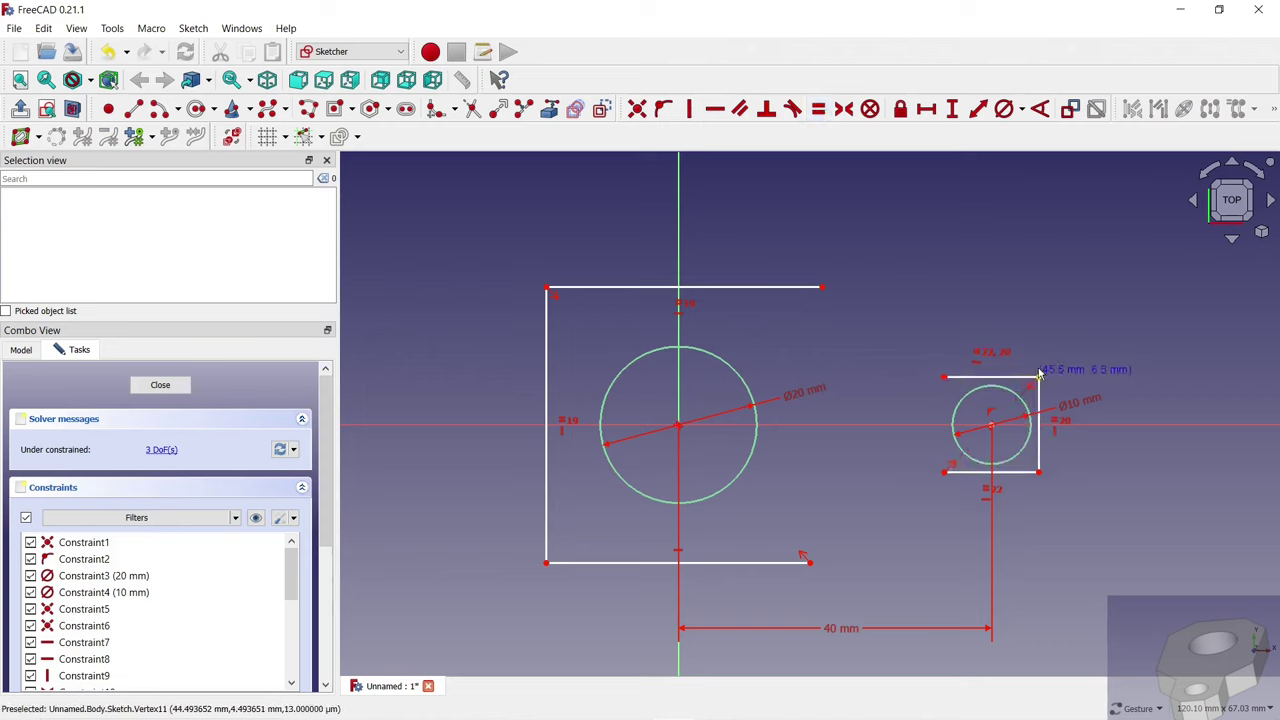
click(649, 561)
click(547, 502)
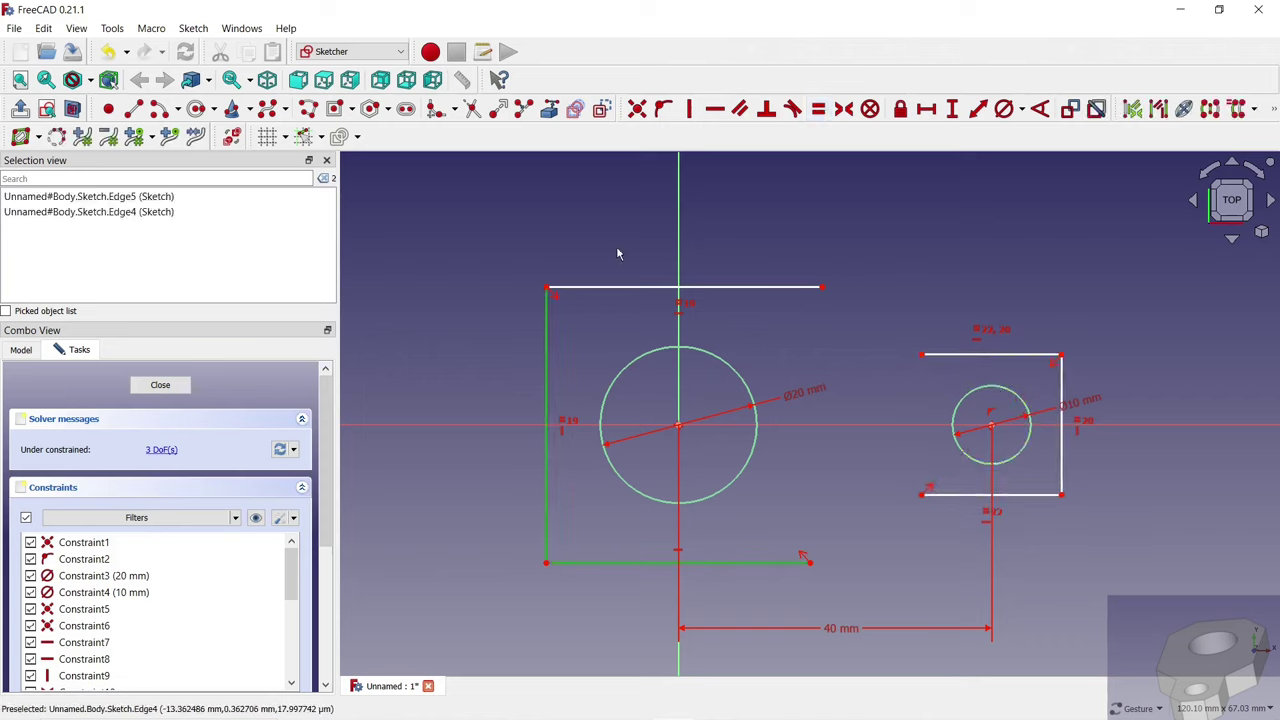
click(818, 108)
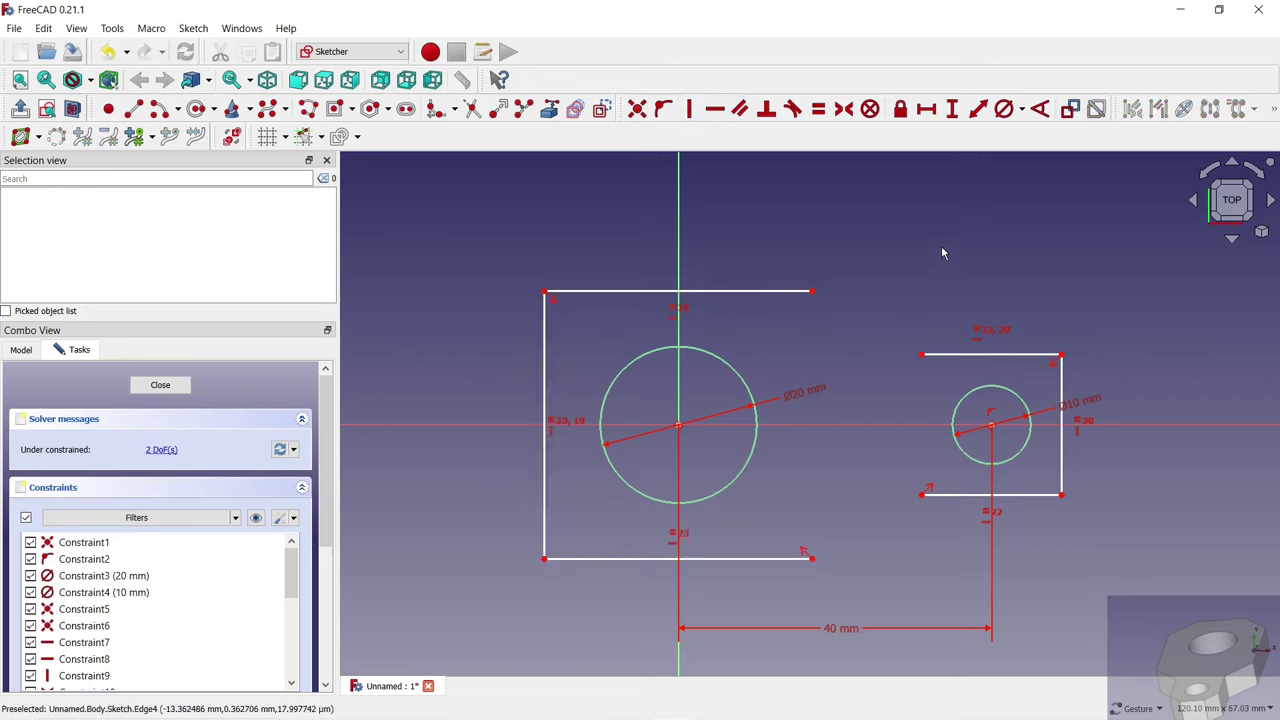
Dimension the lug's right edge to 20 mm and the large rectangle's left edge to 40 mm.
click(1062, 382)
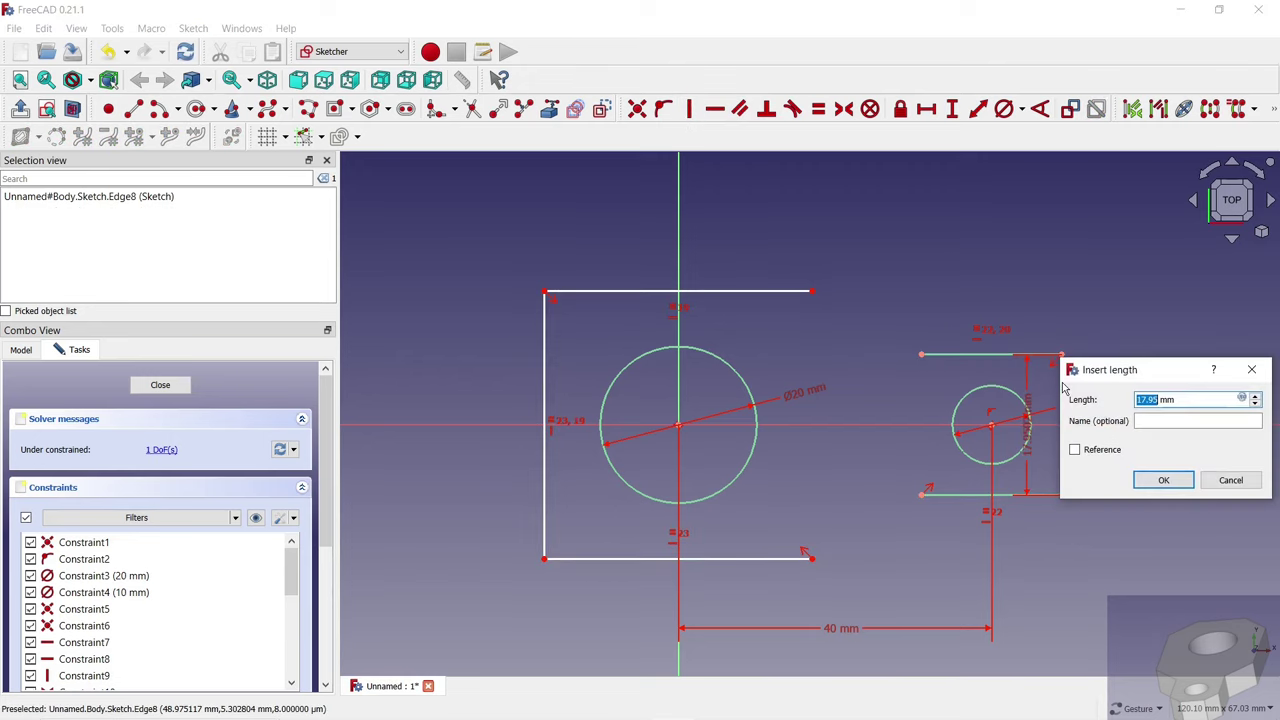
key(Return)
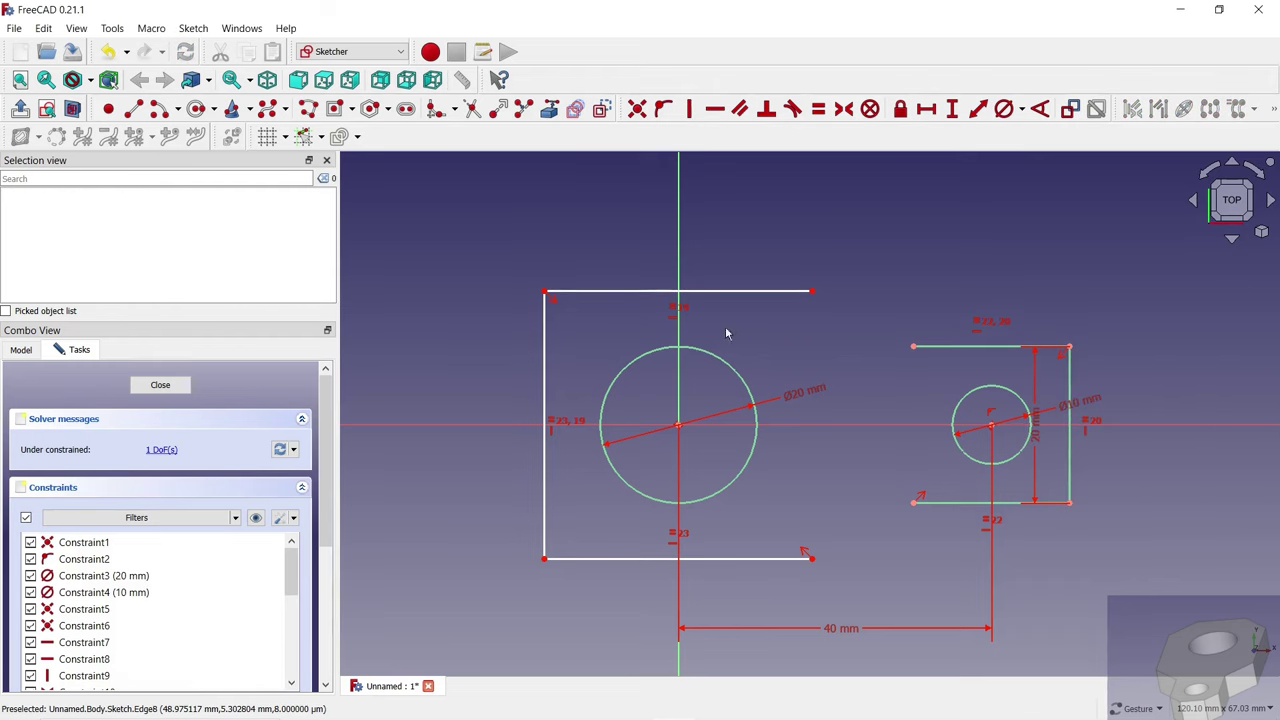
click(545, 337)
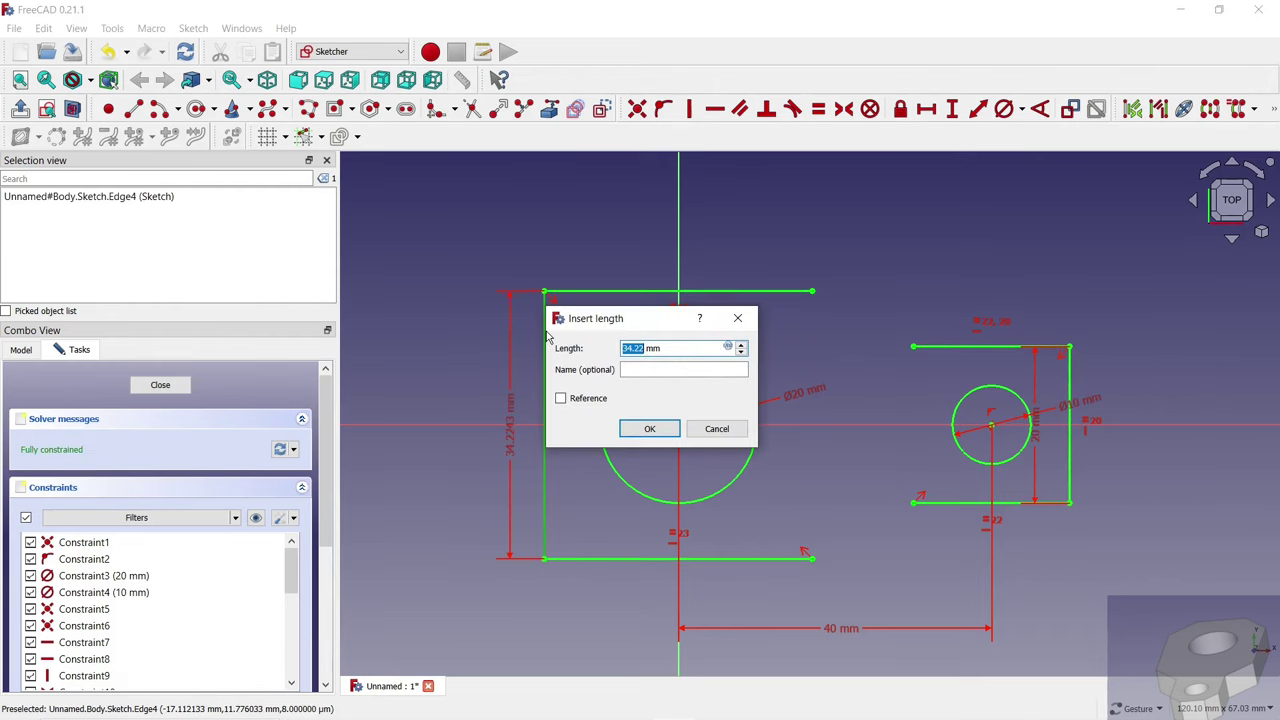
key(Return)
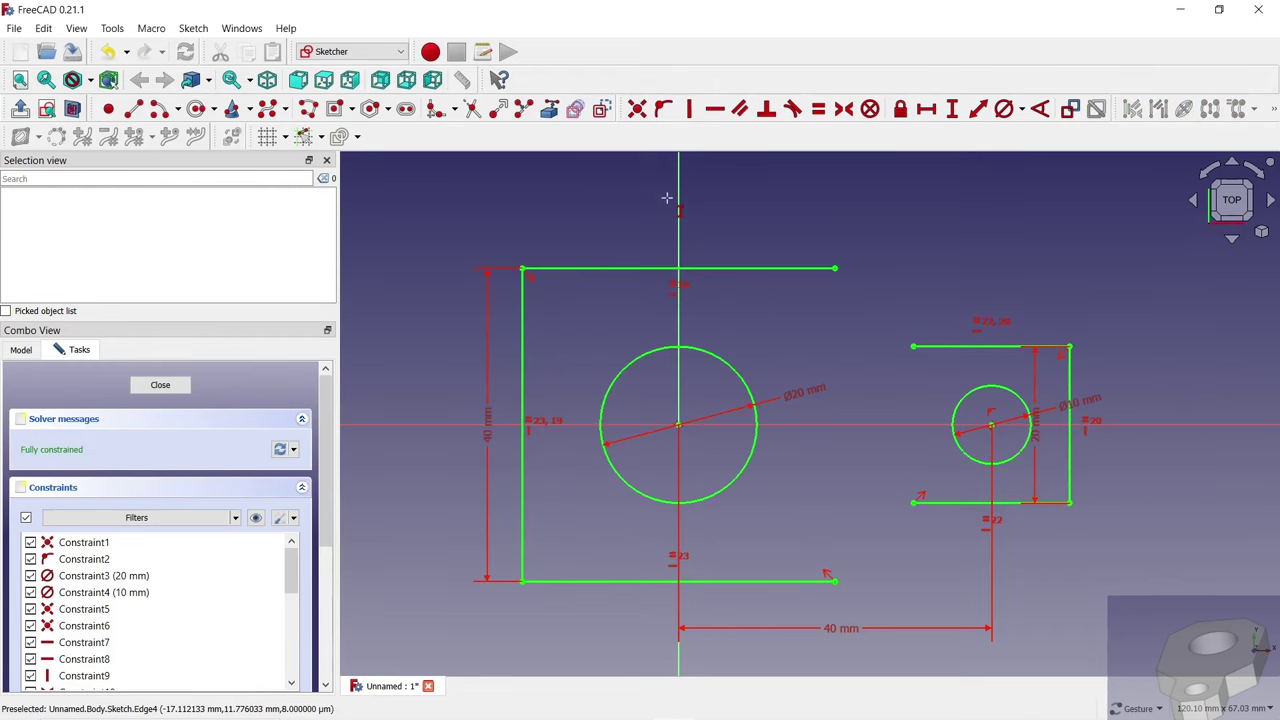
Draw two diagonal lines joining the large rectangle's corners to the lug's corners.
click(133, 108)
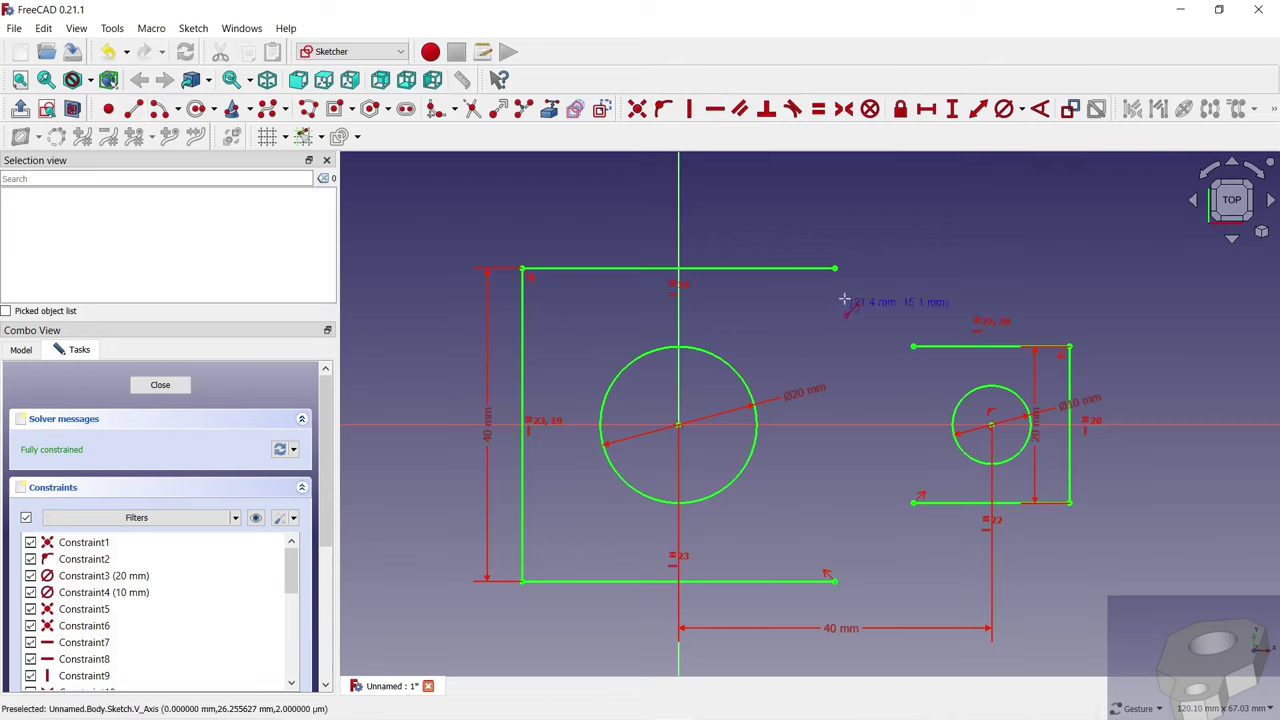
click(835, 267)
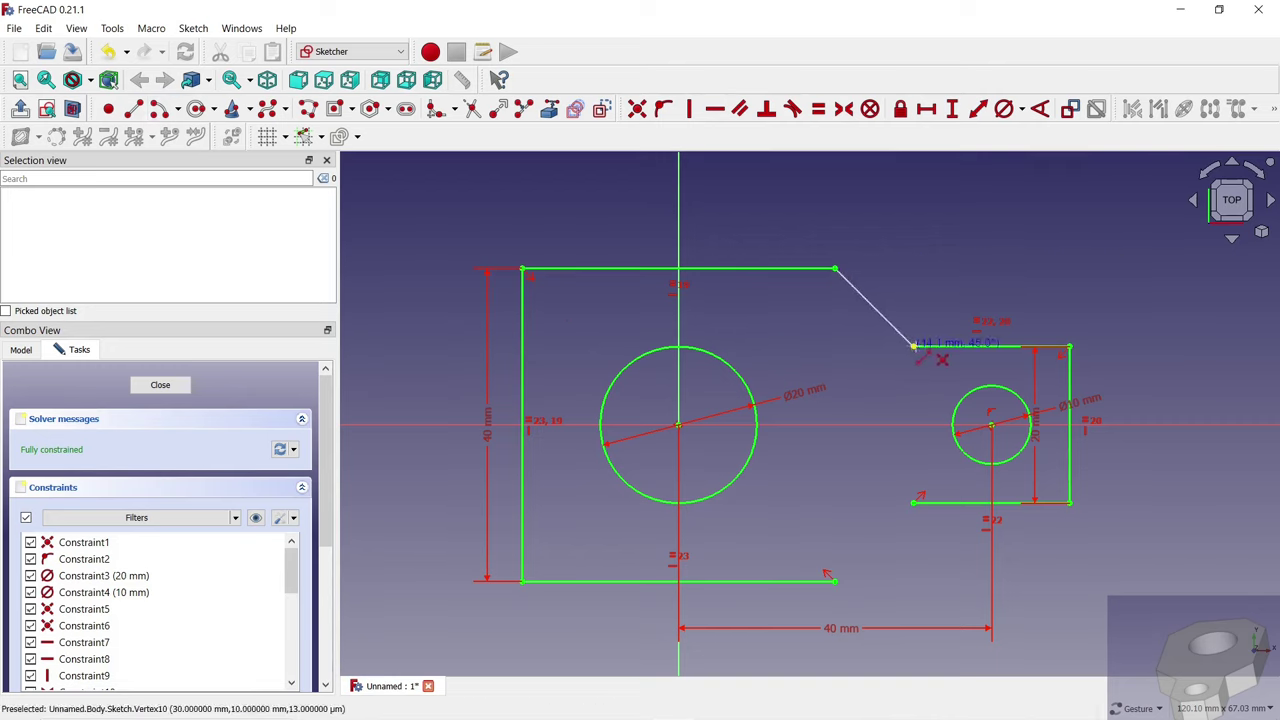
click(912, 346)
click(913, 503)
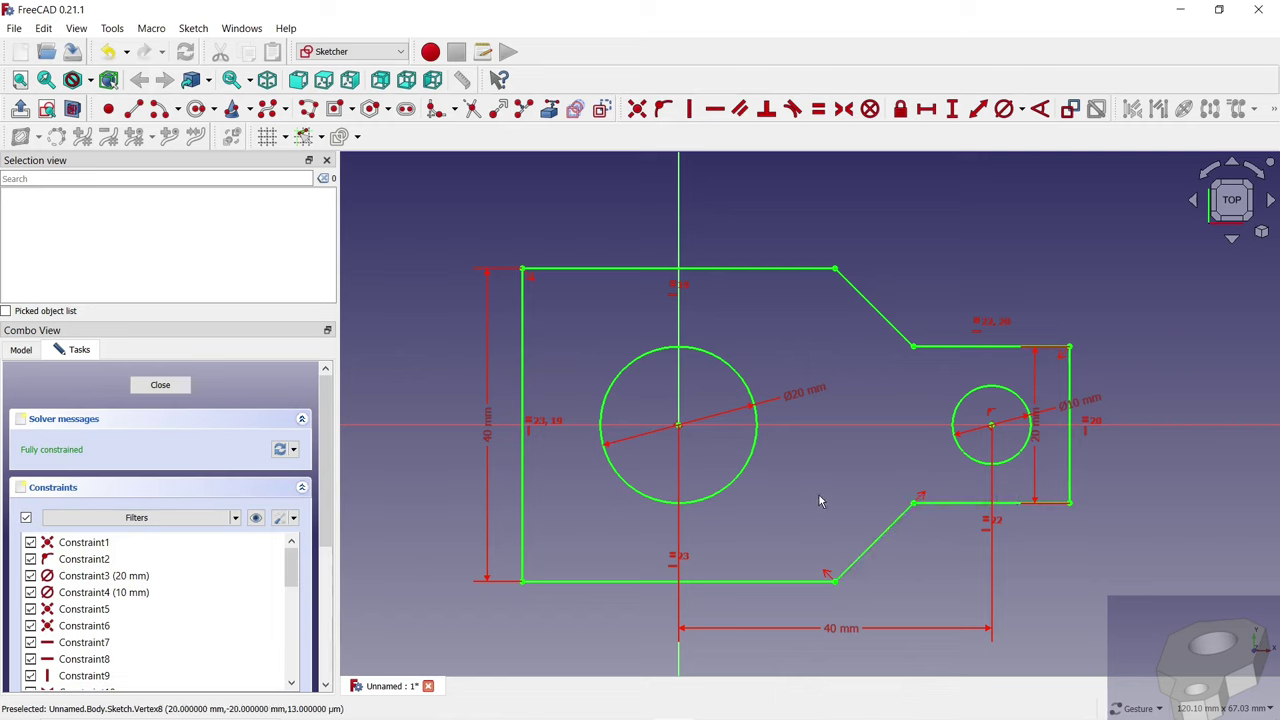
drag(1037, 442, 1120, 437)
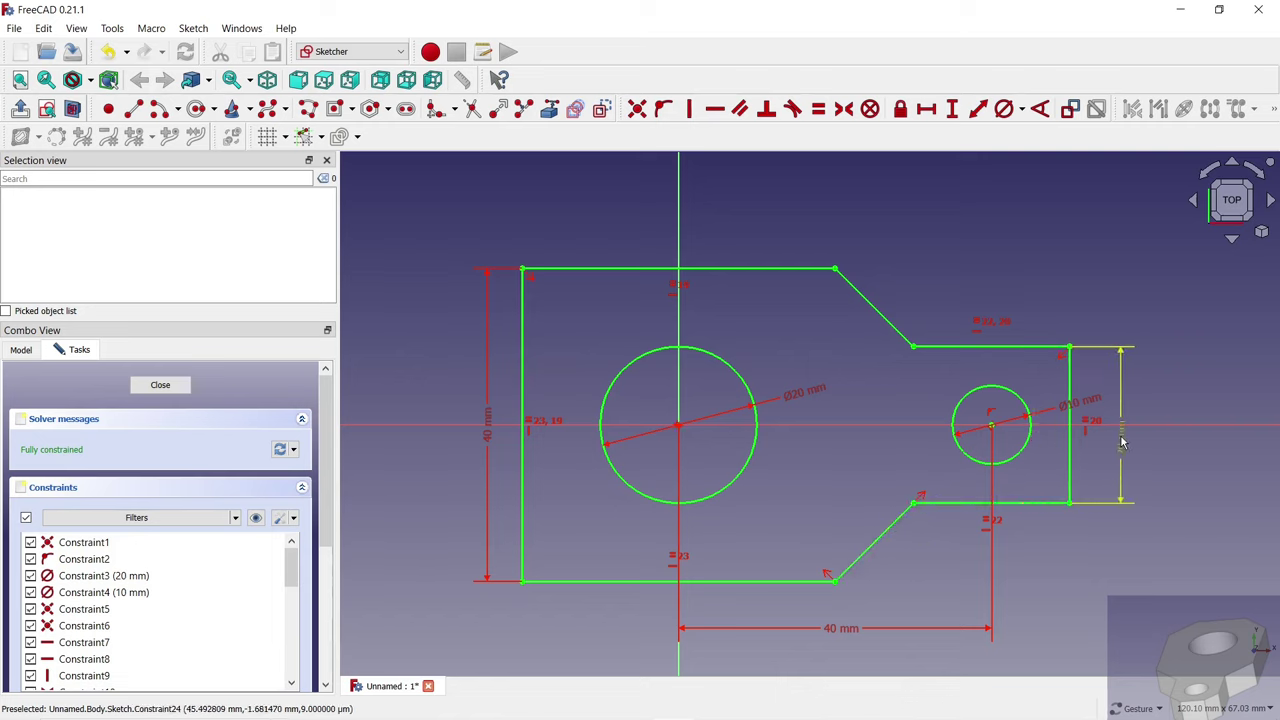
Close the sketch and pad it 10 mm into a solid.
click(181, 386)
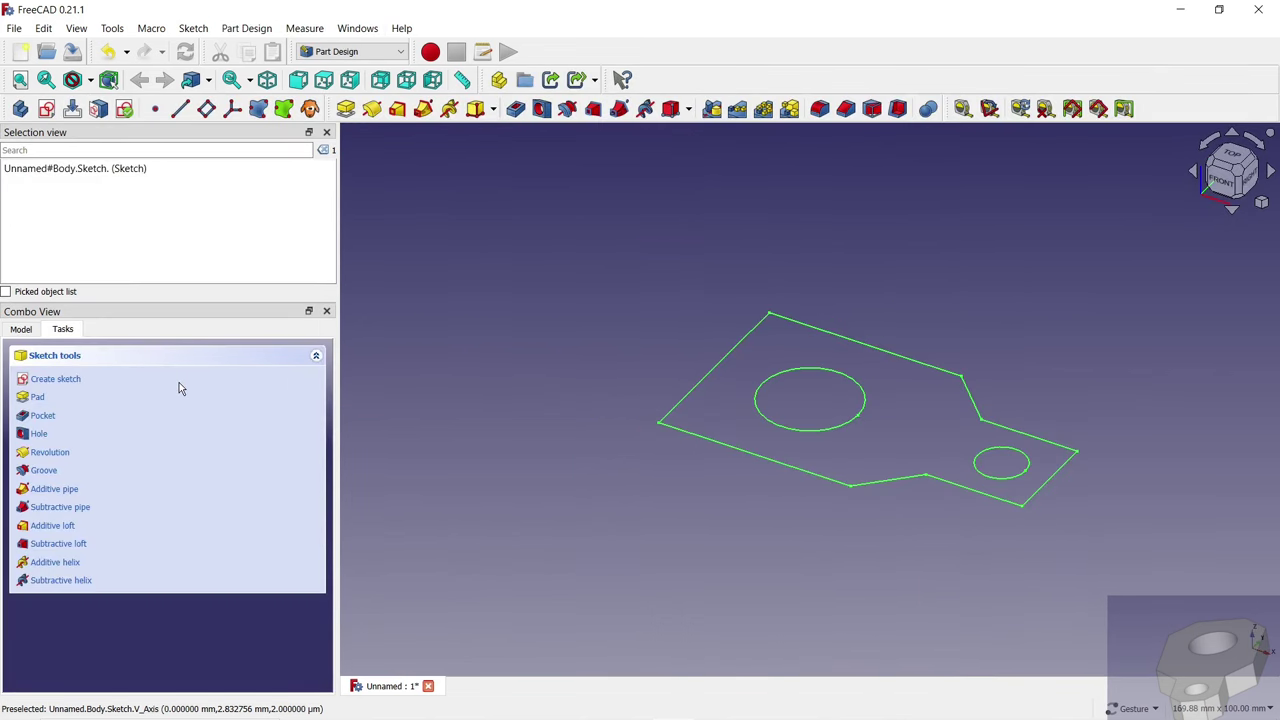
click(345, 110)
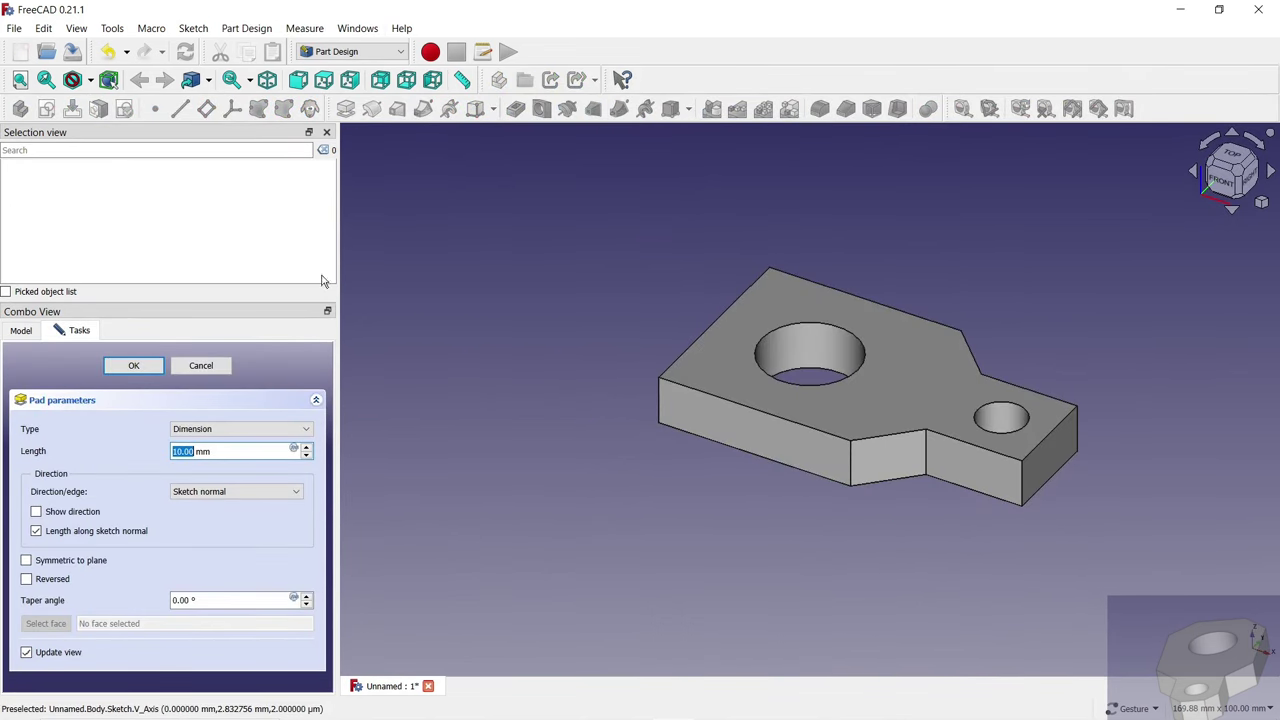
click(151, 368)
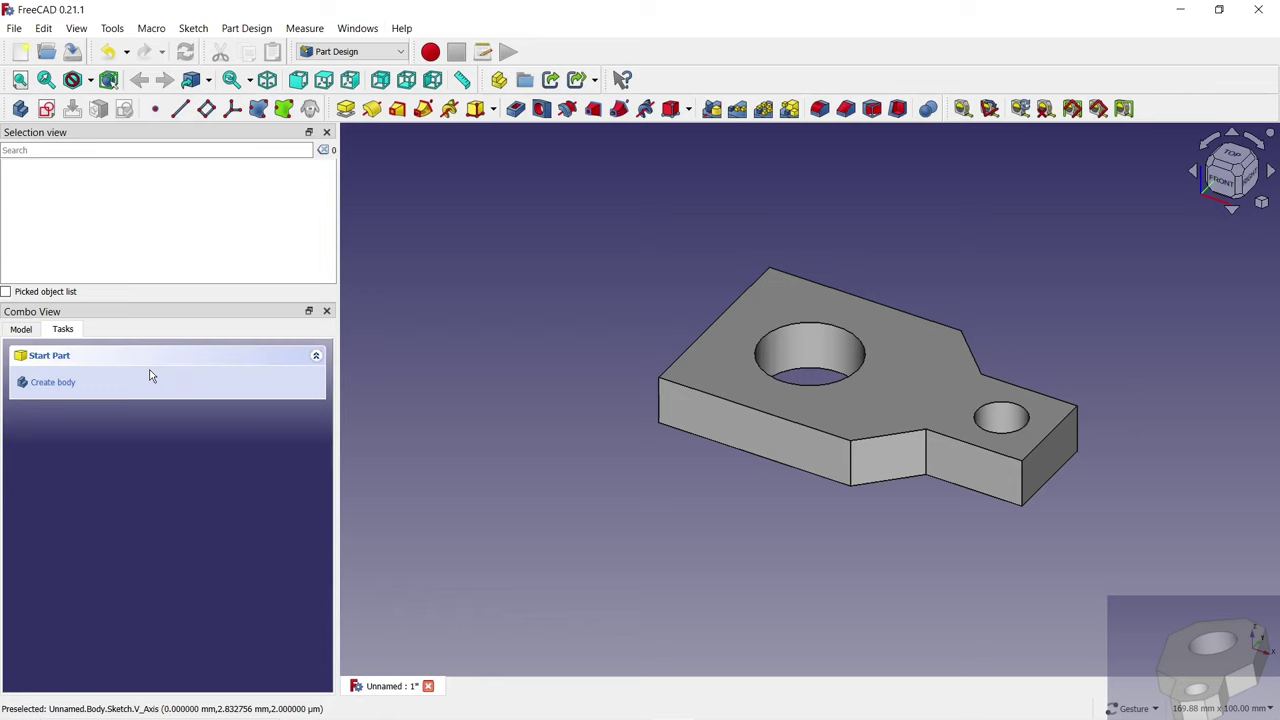
Chamfer the two corner edges of the wide end by 10 mm.
drag(600, 297, 723, 403)
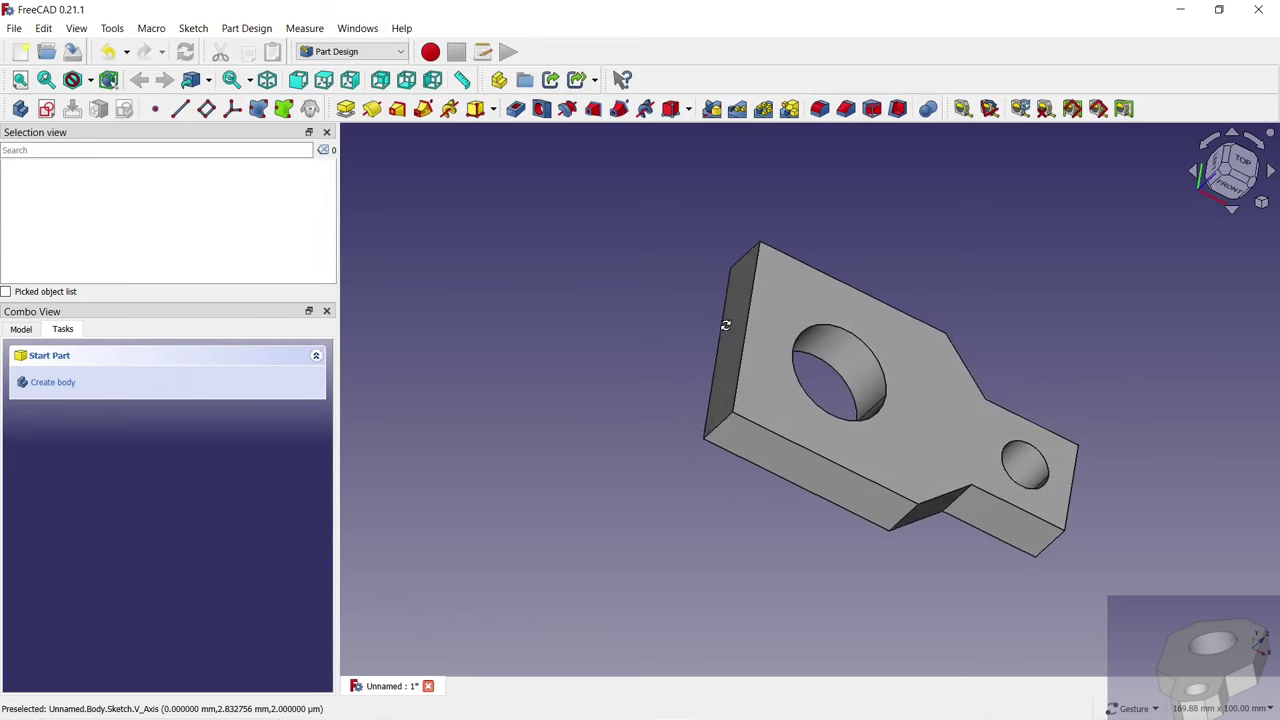
click(724, 432)
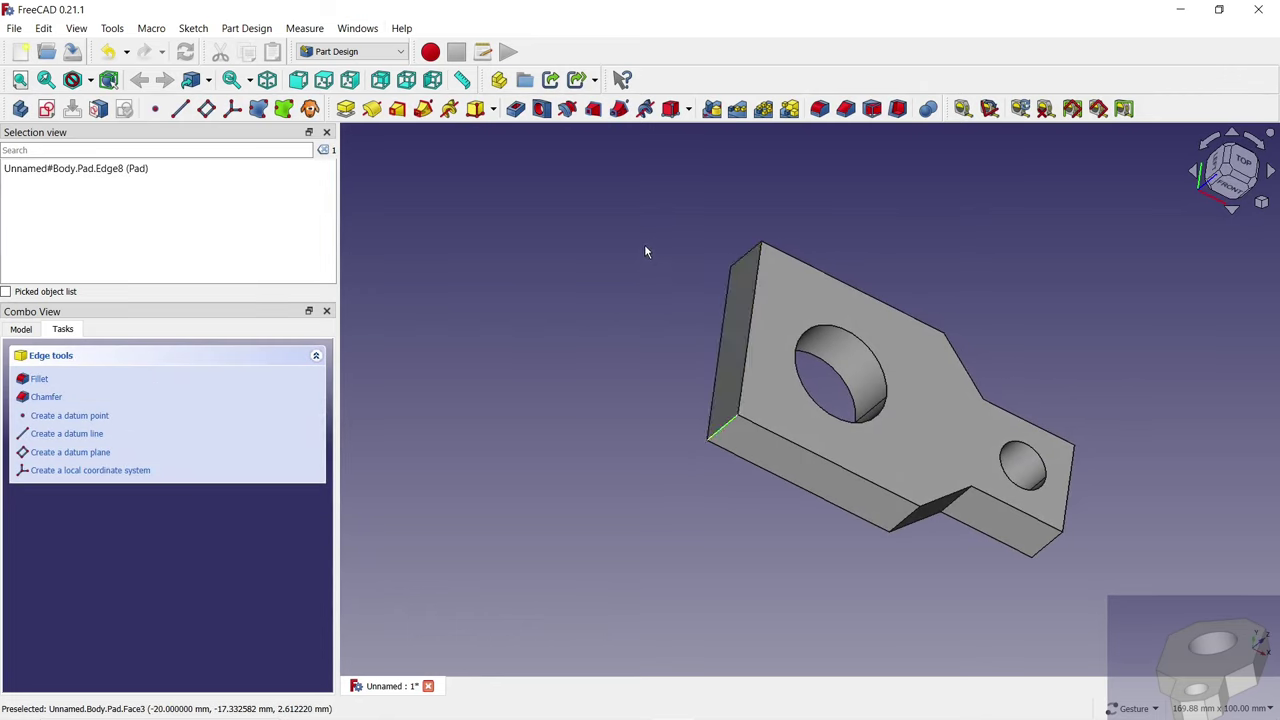
drag(644, 244, 718, 403)
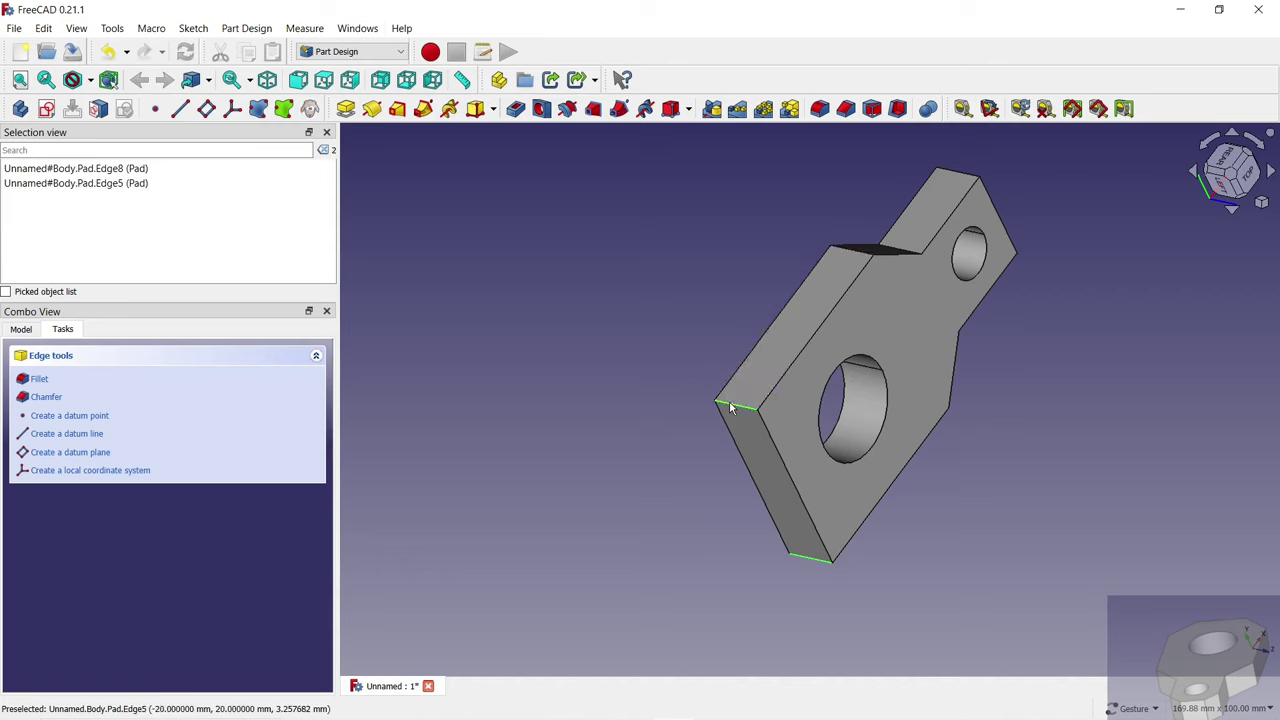
click(845, 108)
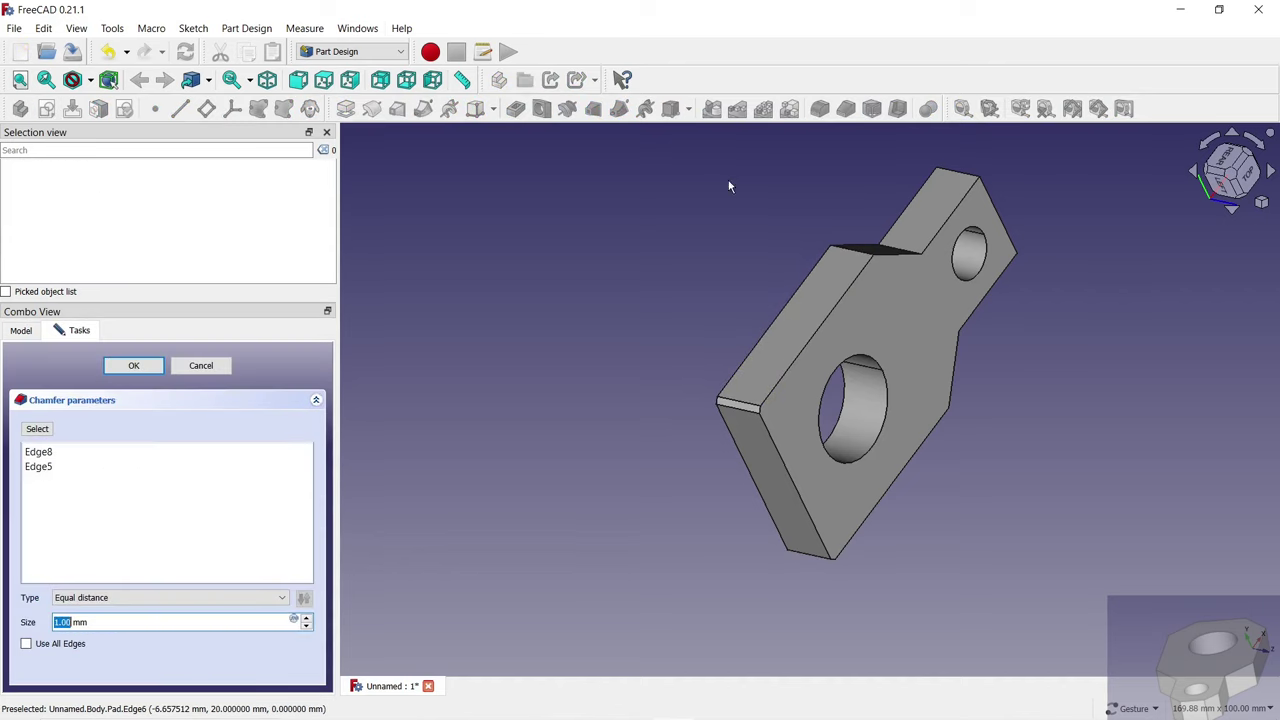
click(133, 366)
Chamfer the lug end's two corner edges by 5 mm.
drag(763, 283, 748, 357)
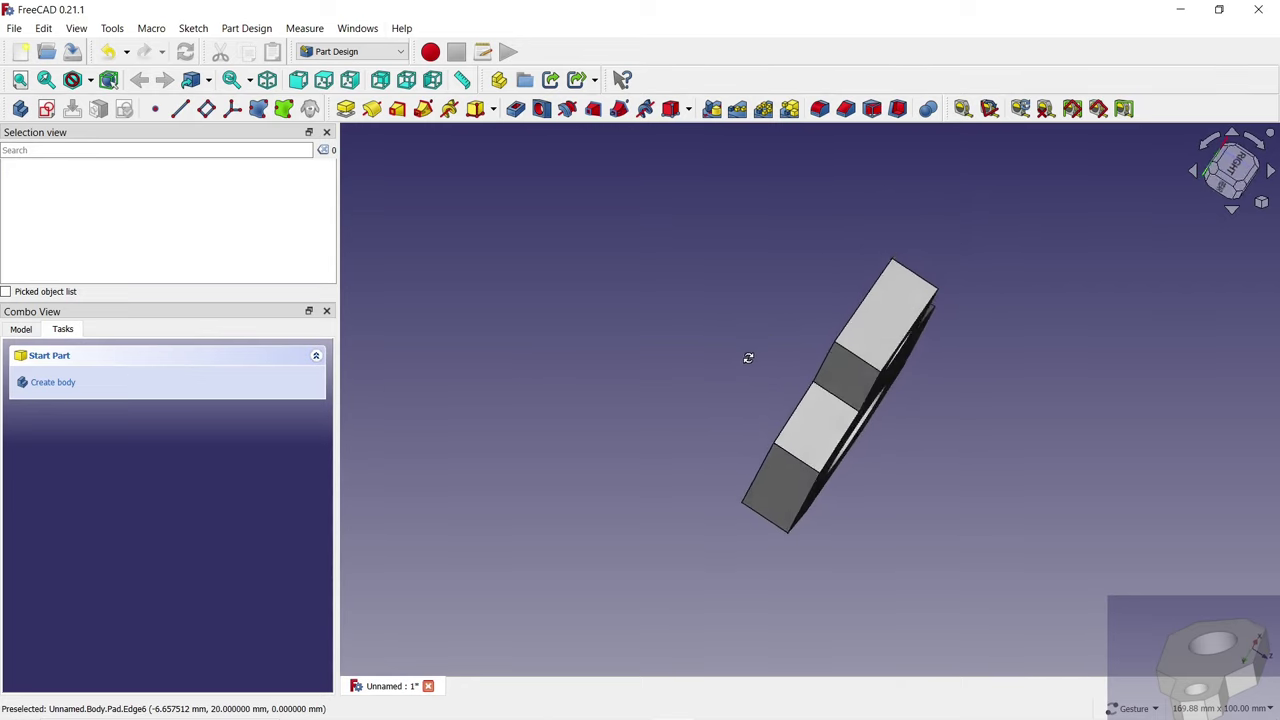
click(848, 366)
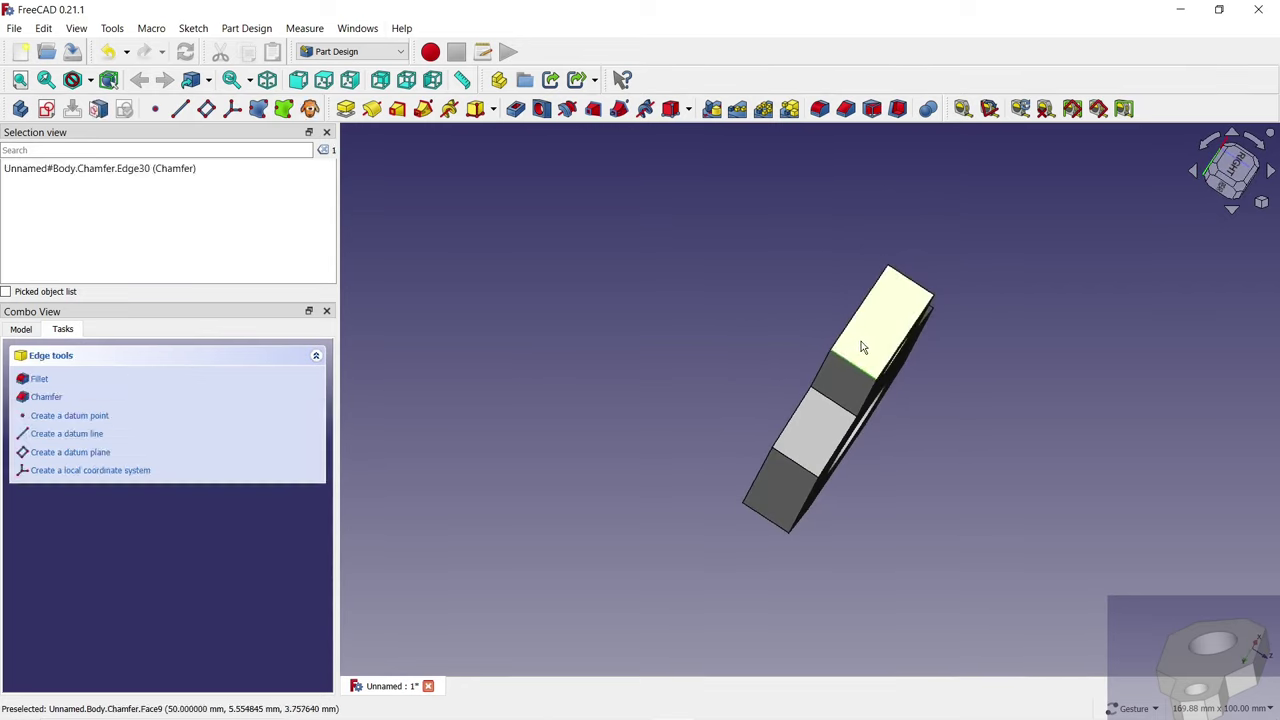
mouse_move(1037, 197)
mouse_down()
mouse_move(966, 283)
mouse_move(889, 280)
mouse_move(727, 446)
mouse_up()
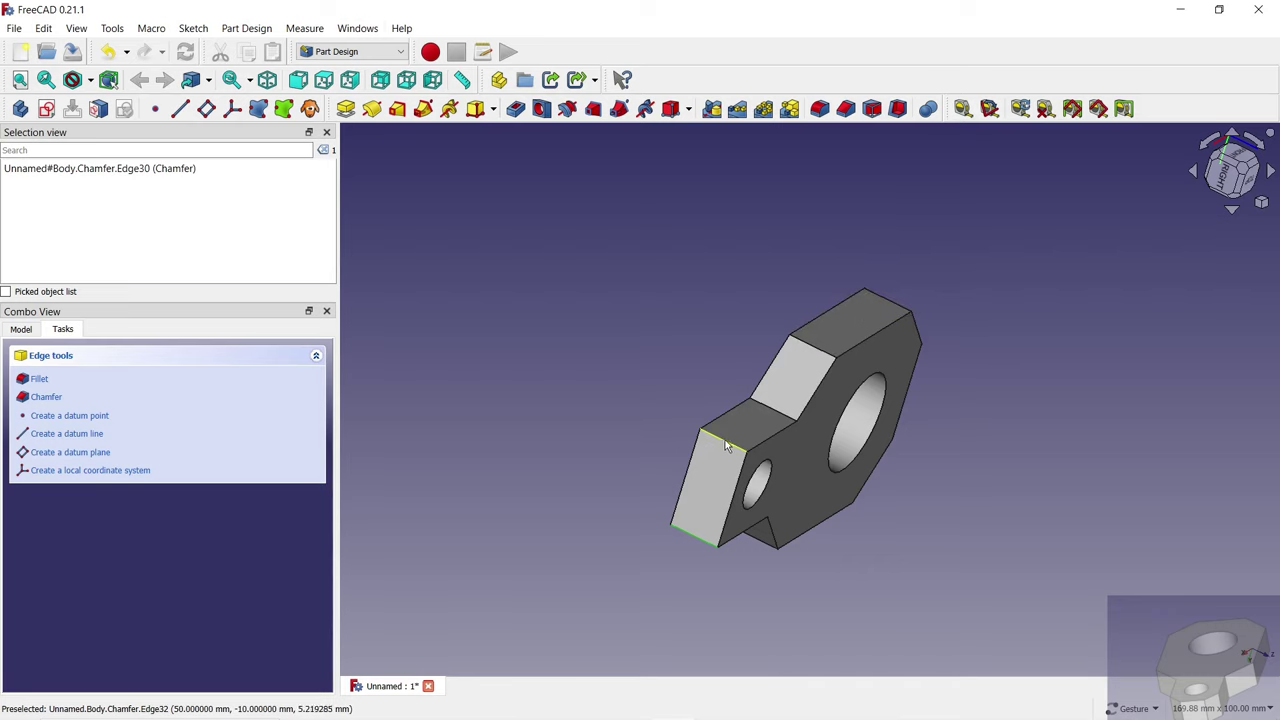
click(723, 446)
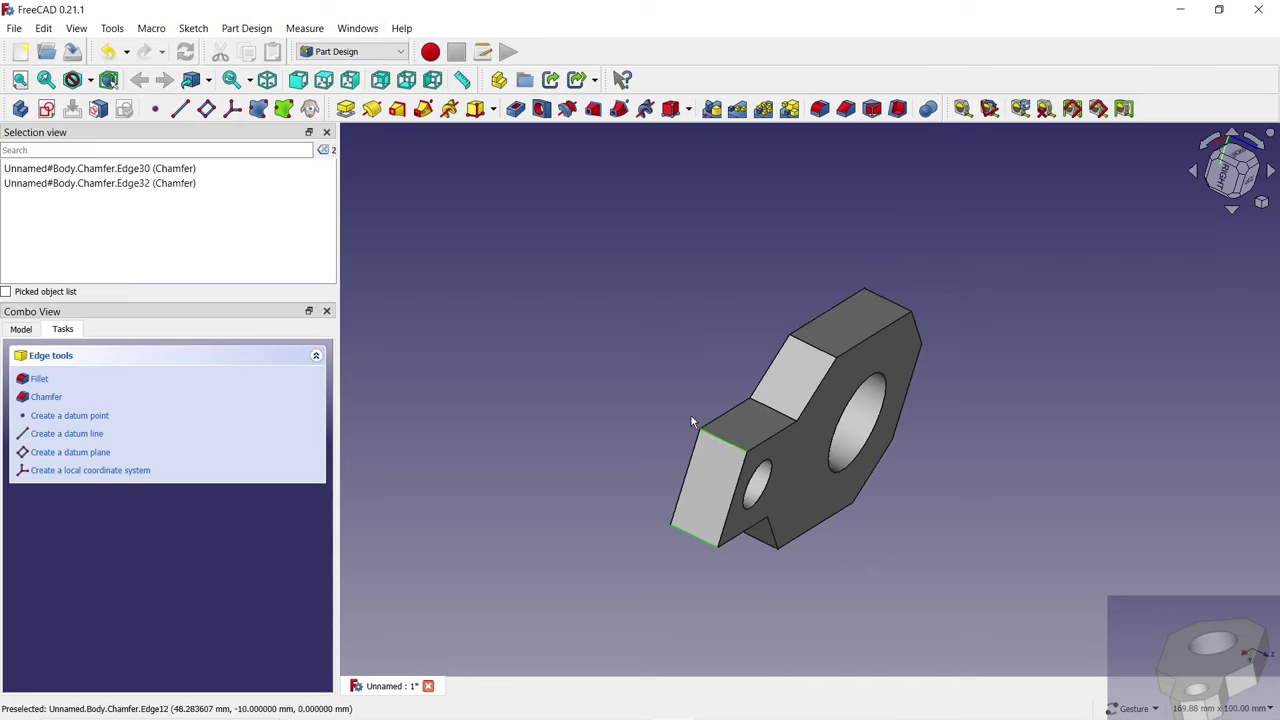
click(845, 108)
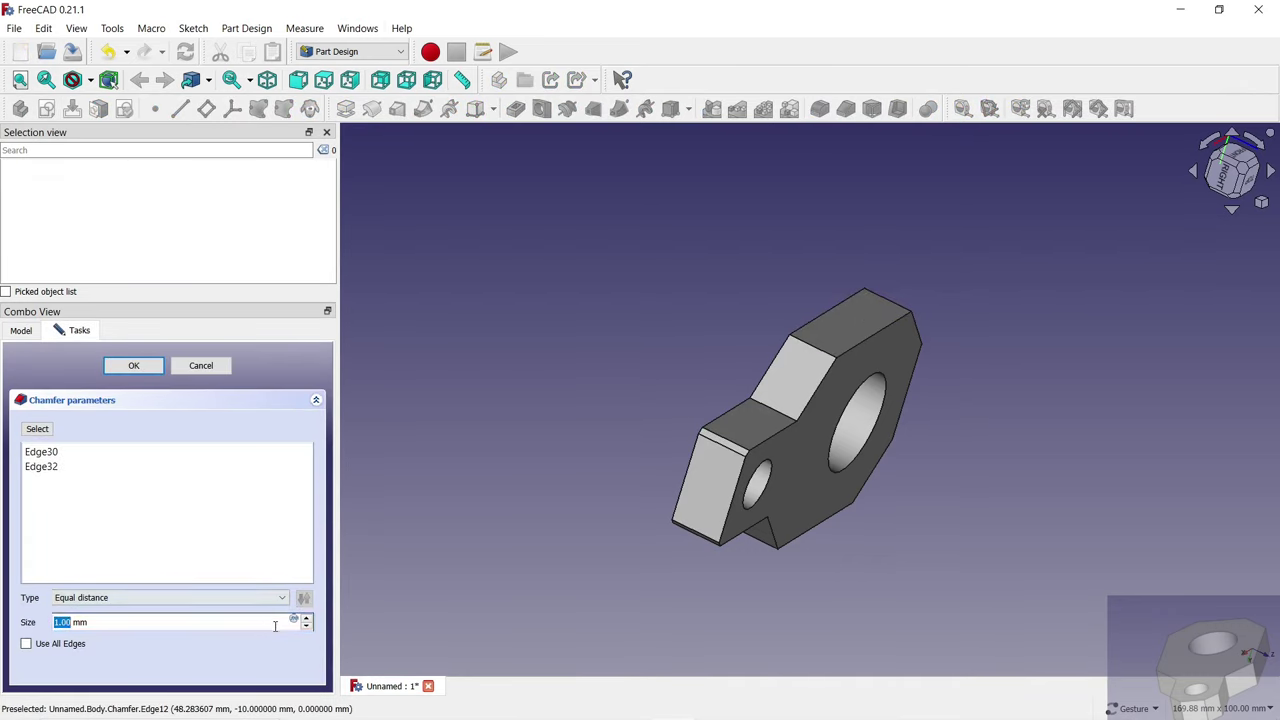
scroll(310, 620, up, 1)
scroll(310, 620, up, 2)
scroll(310, 620, up, 1)
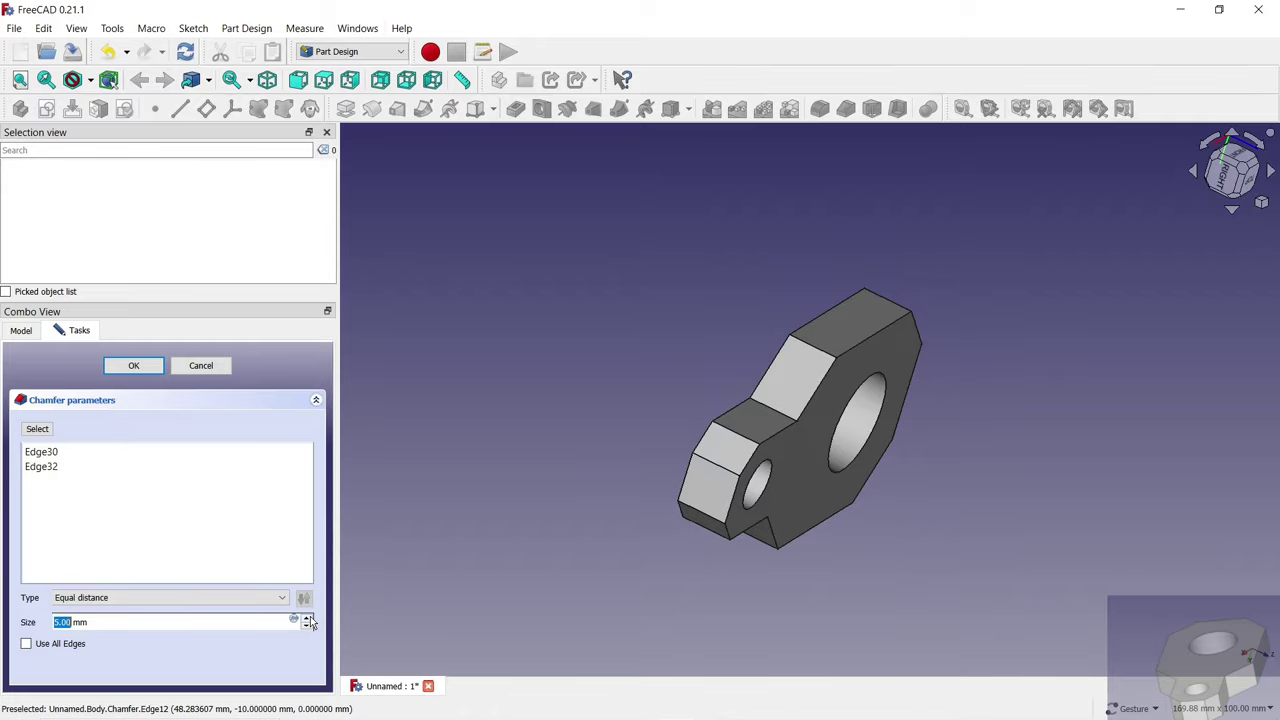
click(140, 366)
mouse_move(646, 460)
mouse_down()
mouse_move(603, 326)
mouse_move(527, 337)
mouse_move(811, 583)
mouse_move(957, 500)
mouse_move(1000, 370)
mouse_move(1013, 253)
mouse_up()
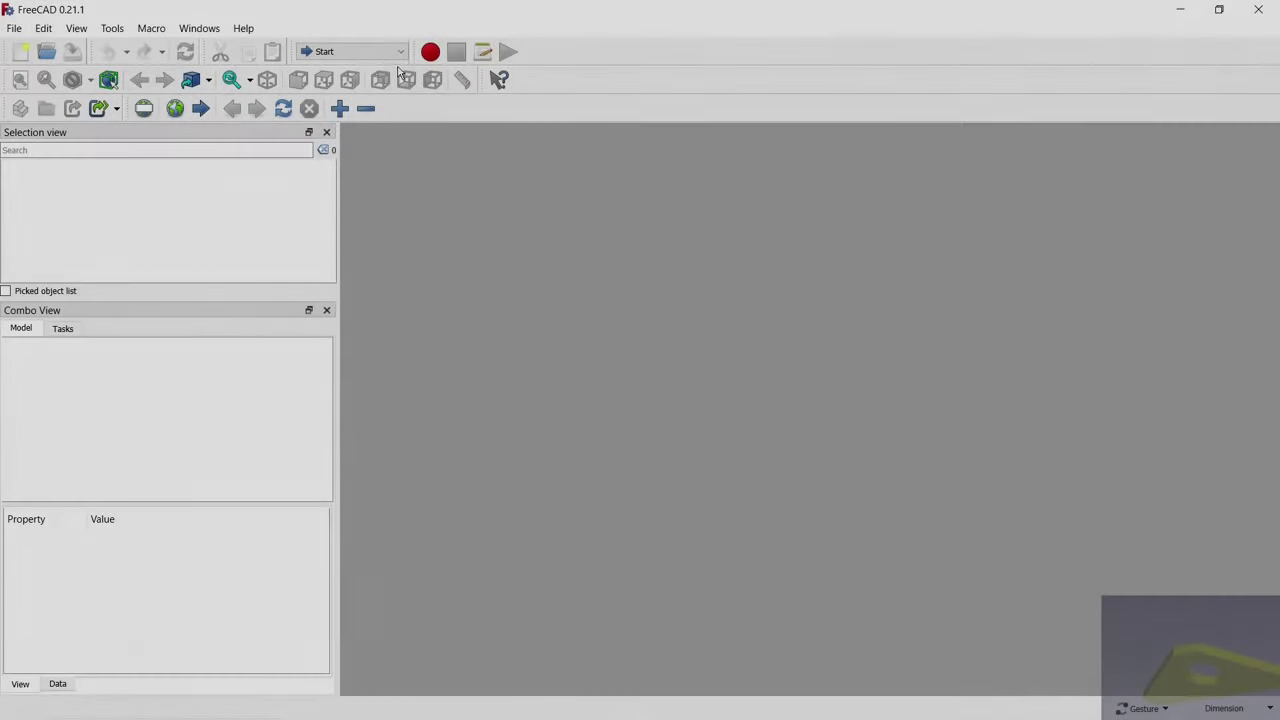
Start a new Part Design document with a body and a sketch on the XY-plane.
click(398, 52)
click(350, 147)
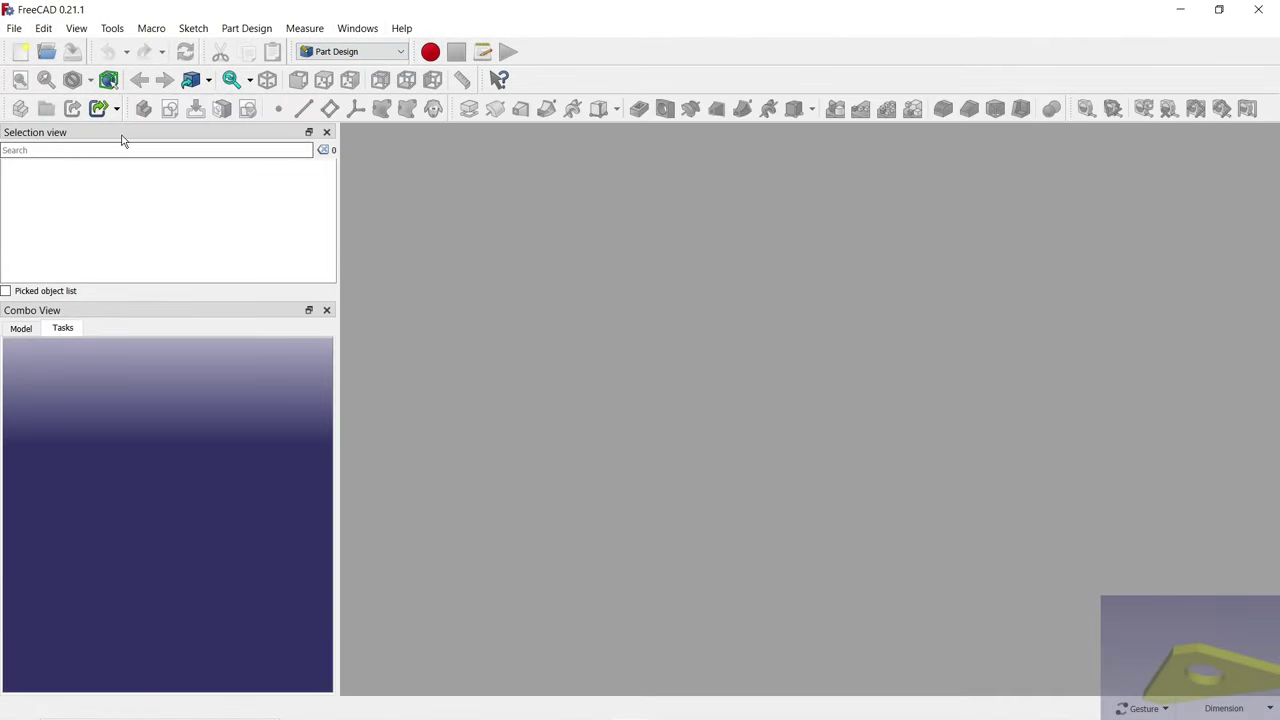
click(24, 58)
click(50, 372)
click(48, 381)
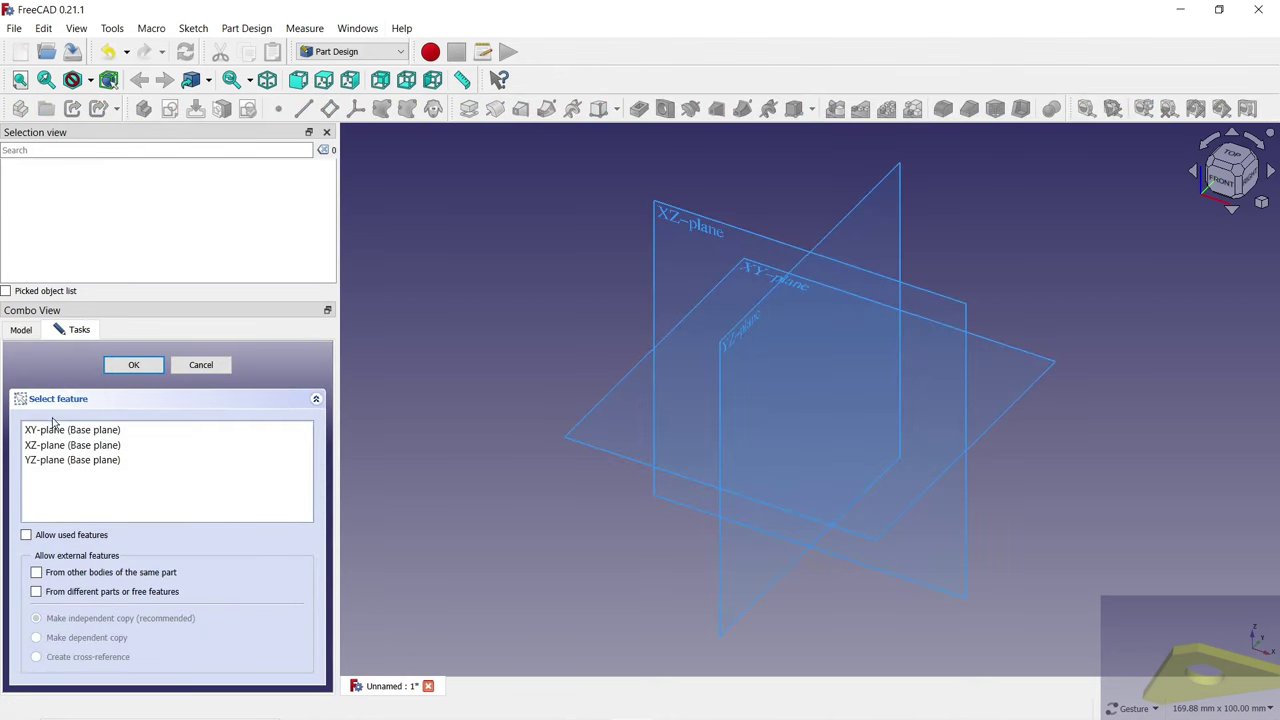
click(55, 429)
click(130, 366)
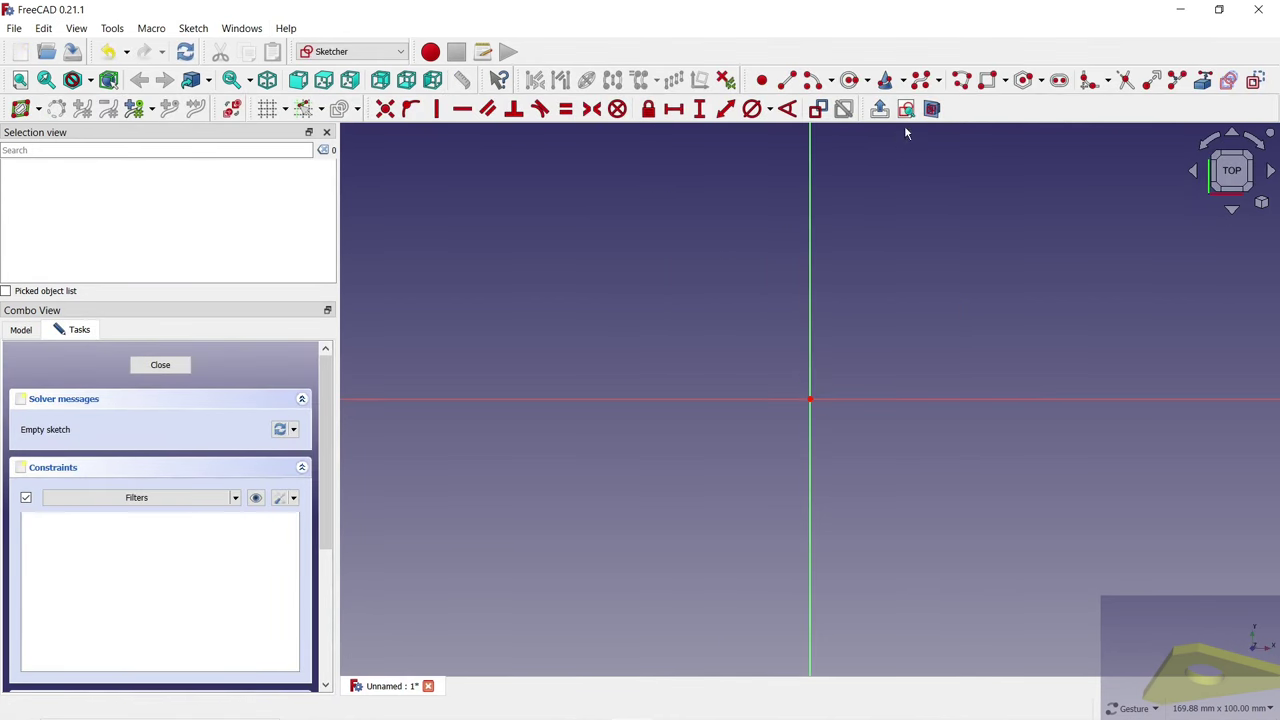
Draw a closed five-sided polyline with a slanted edge and make its left edge vertical.
click(961, 80)
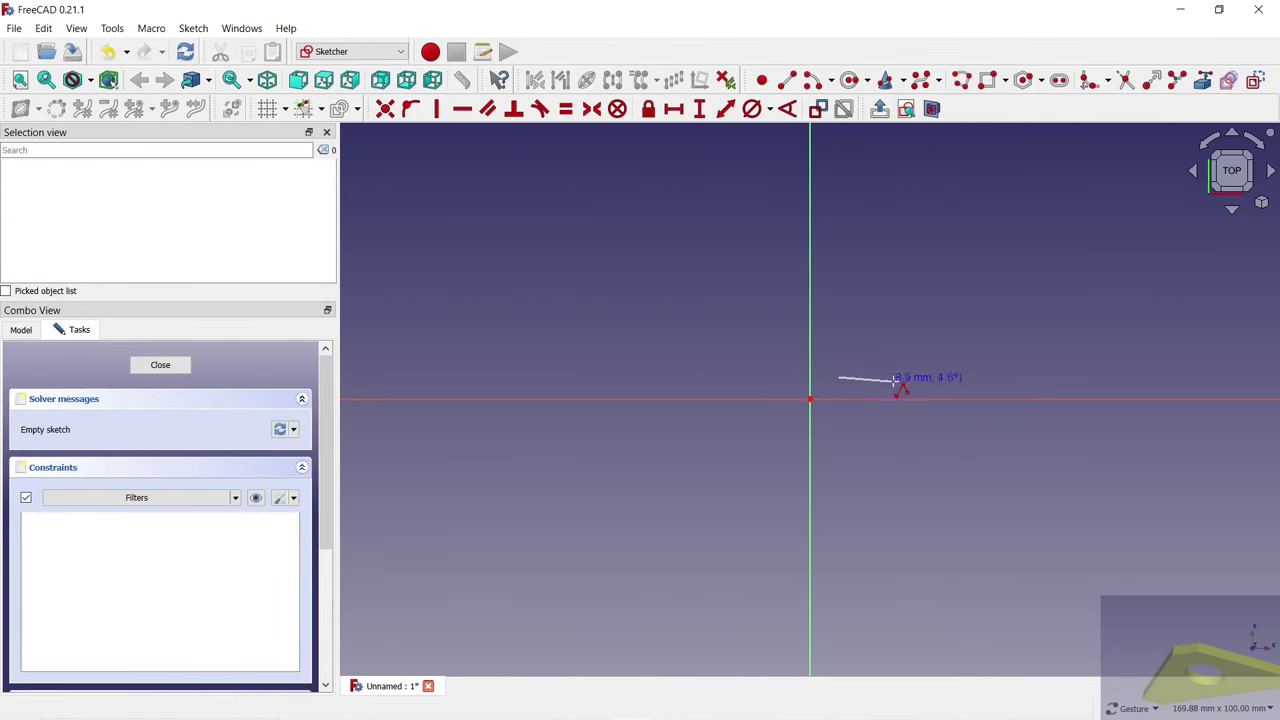
click(1118, 377)
click(1118, 331)
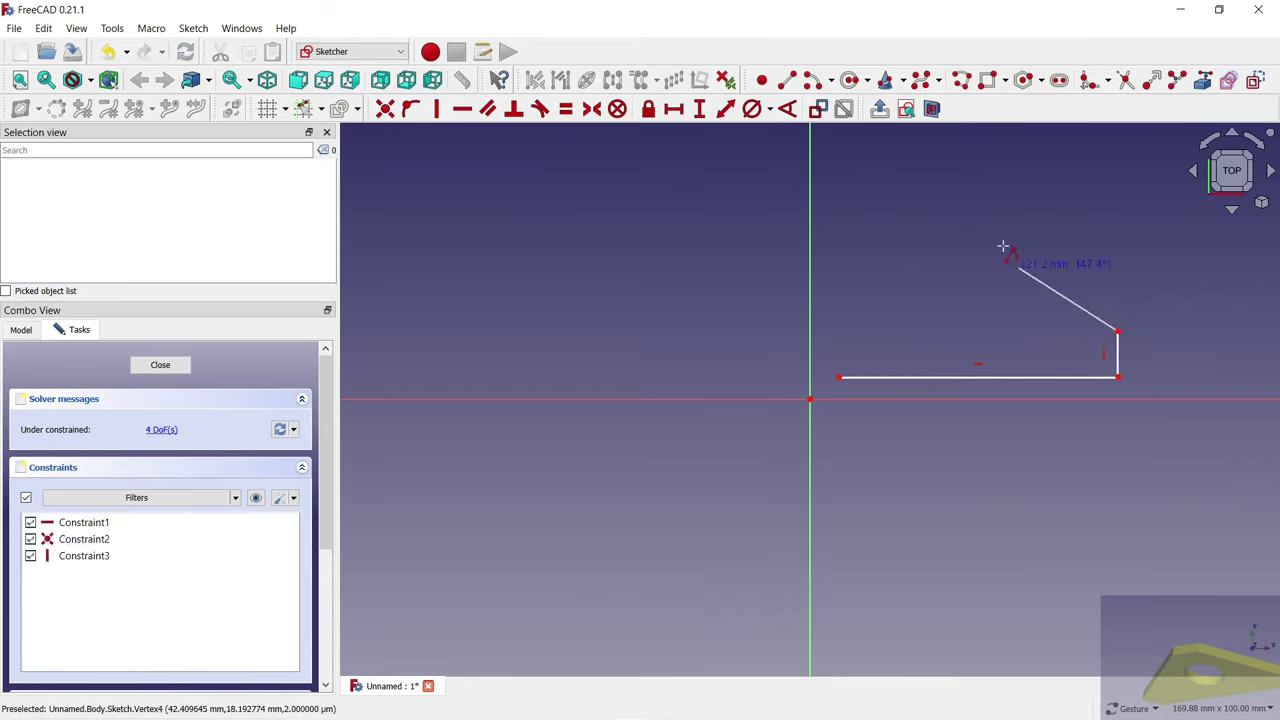
click(900, 155)
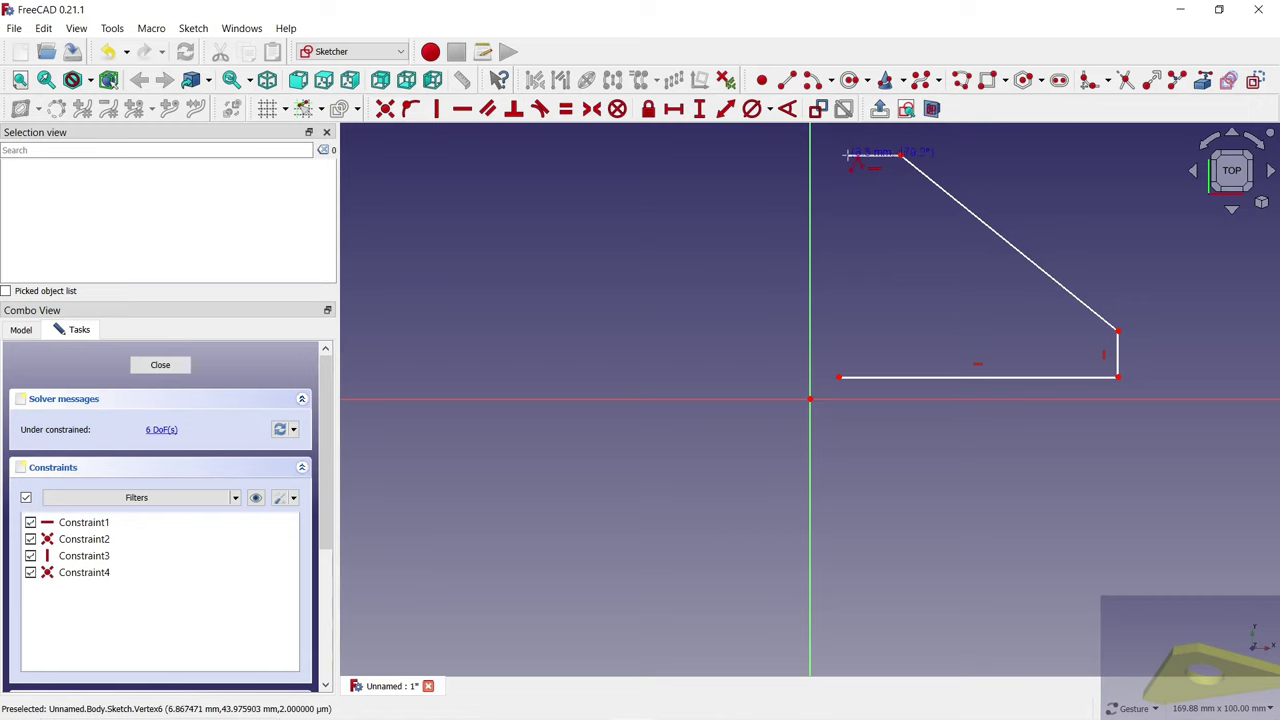
click(848, 155)
click(838, 377)
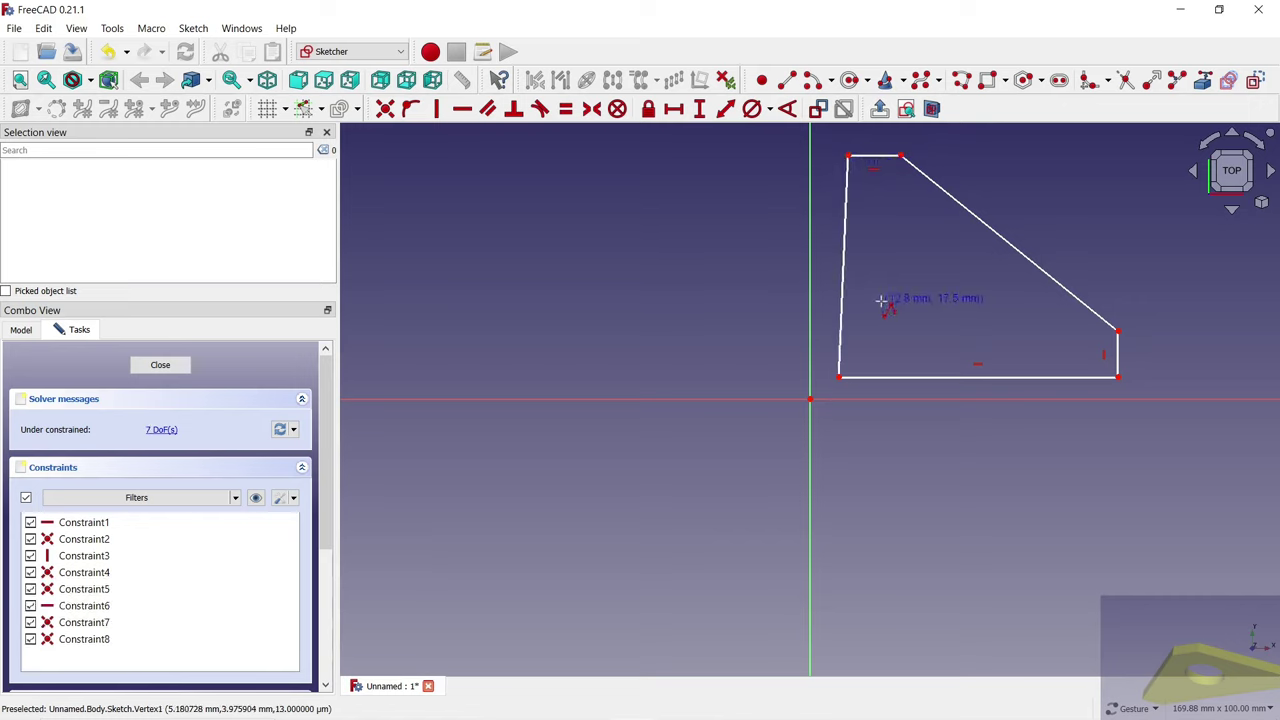
click(436, 108)
scroll(928, 197, up, 1)
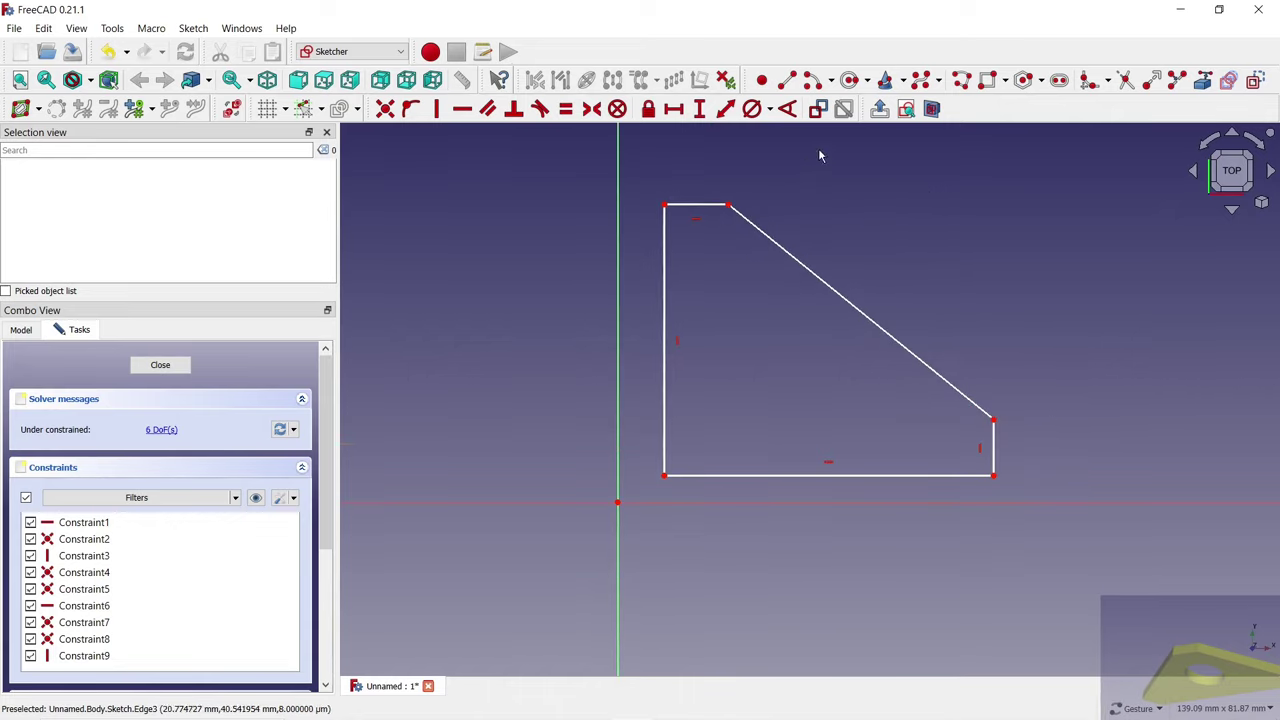
Dimension the left side to 60 mm tall and the top edge to 10 mm wide.
click(701, 113)
click(665, 248)
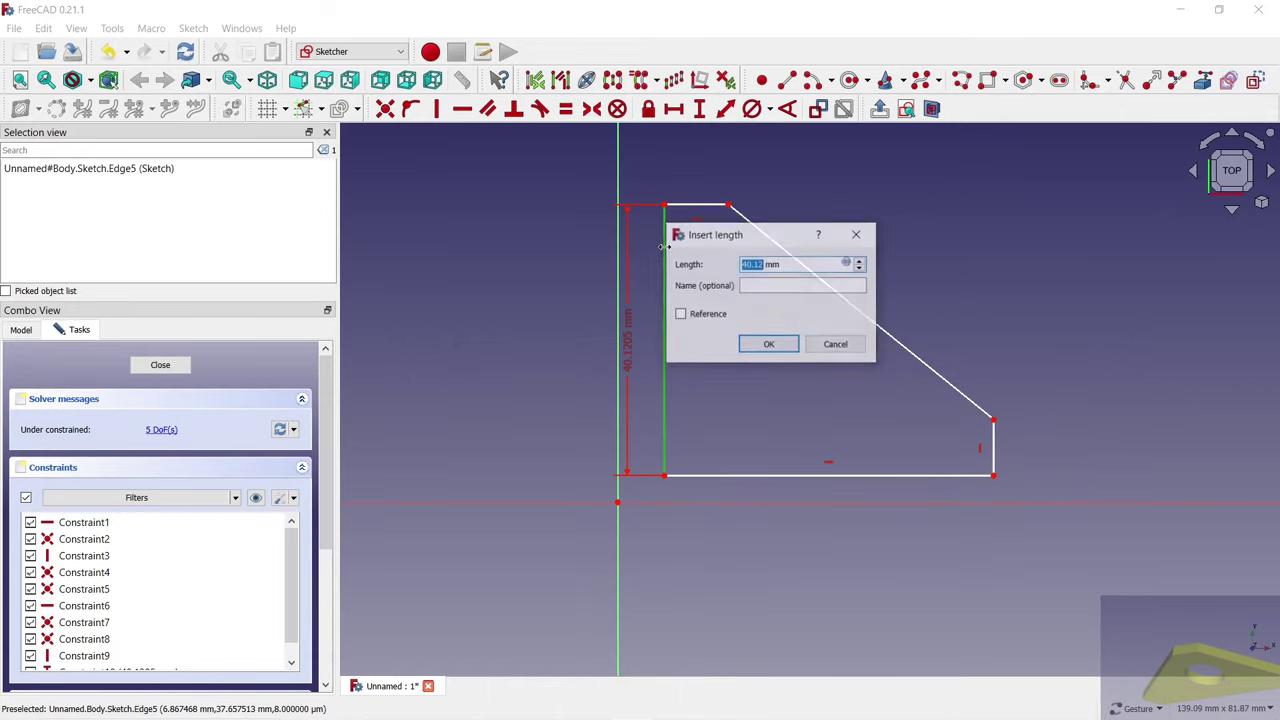
text(0)
key(Return)
scroll(730, 310, down, 2)
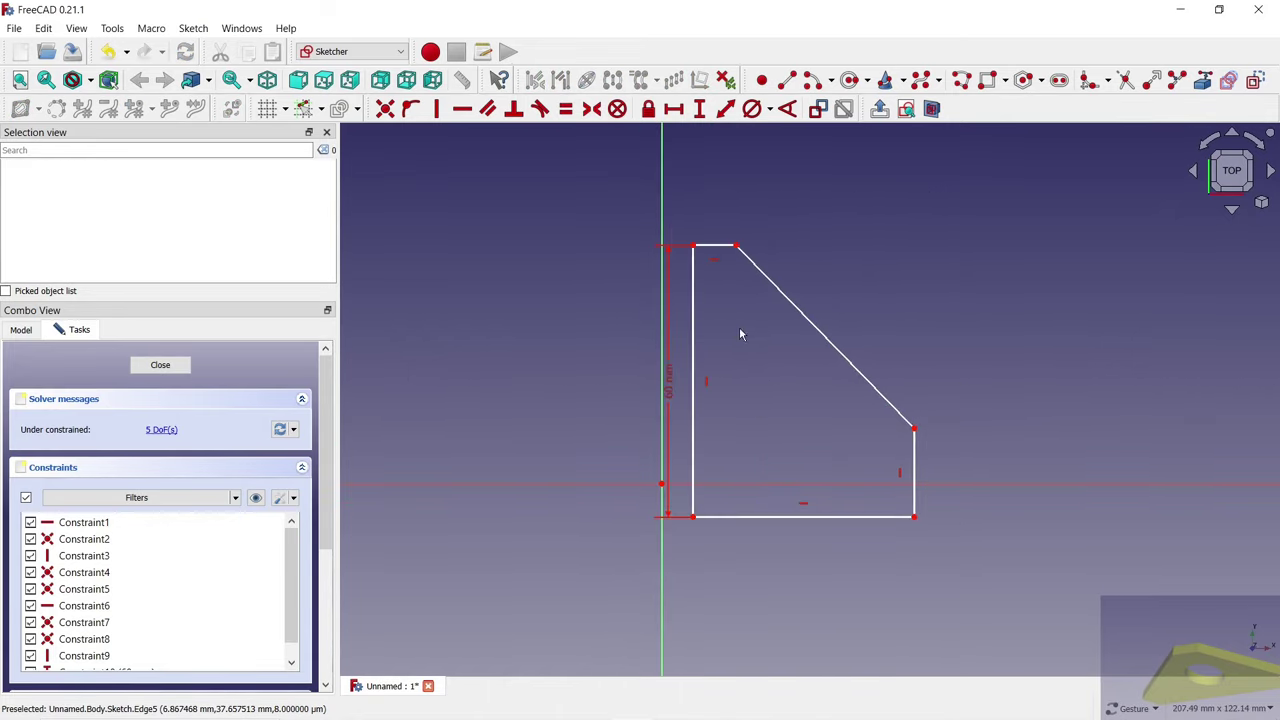
scroll(739, 326, up, 1)
click(684, 113)
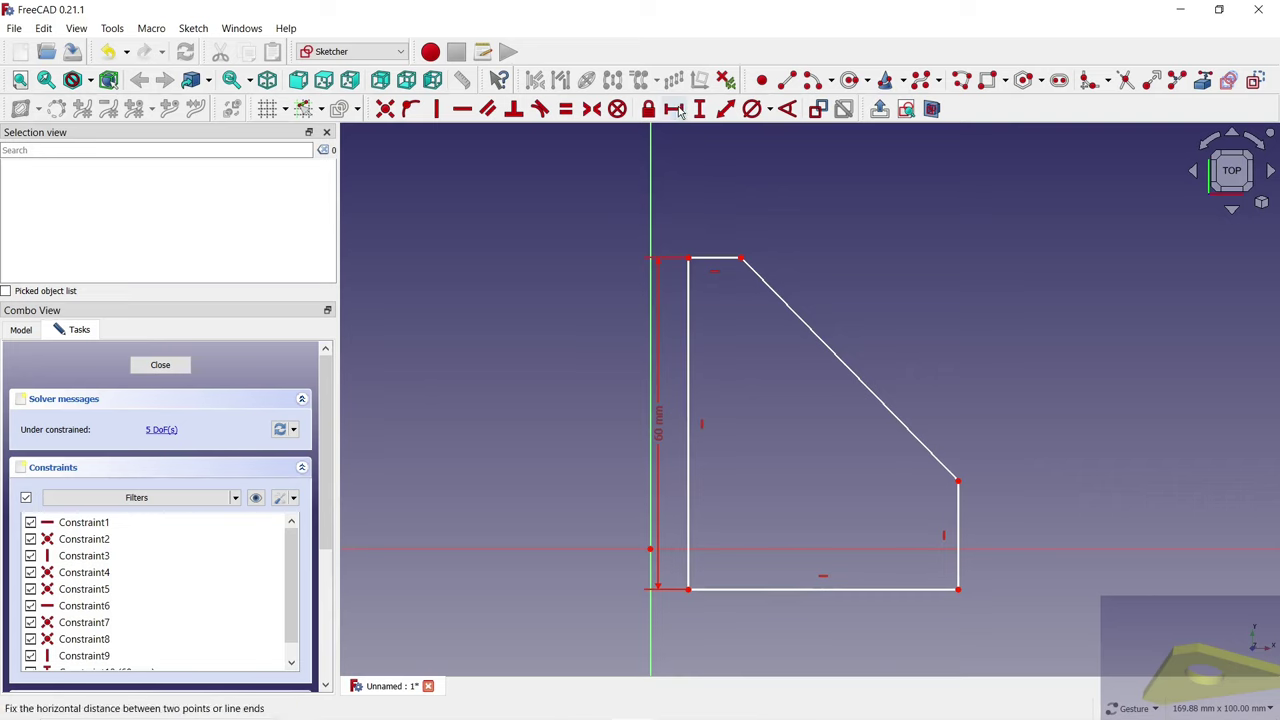
click(720, 259)
key(Return)
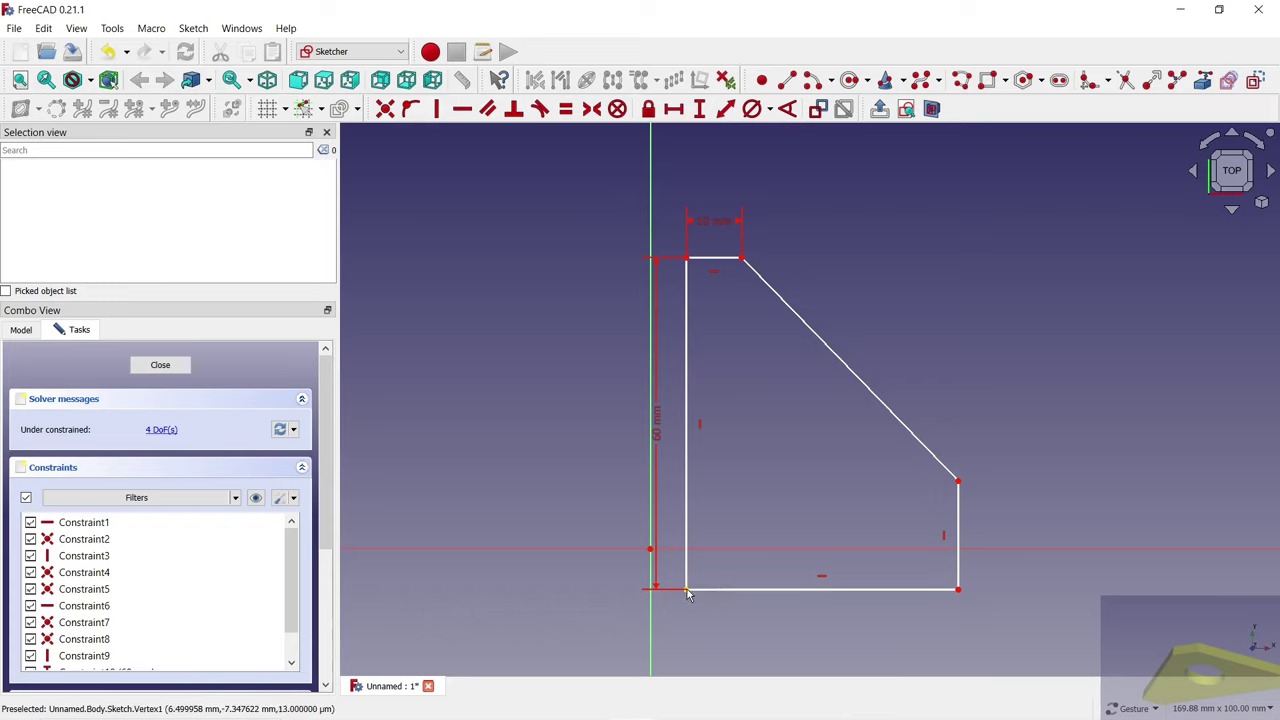
Make the right edge equal to the top edge and the bottom edge equal to the left edge.
click(712, 259)
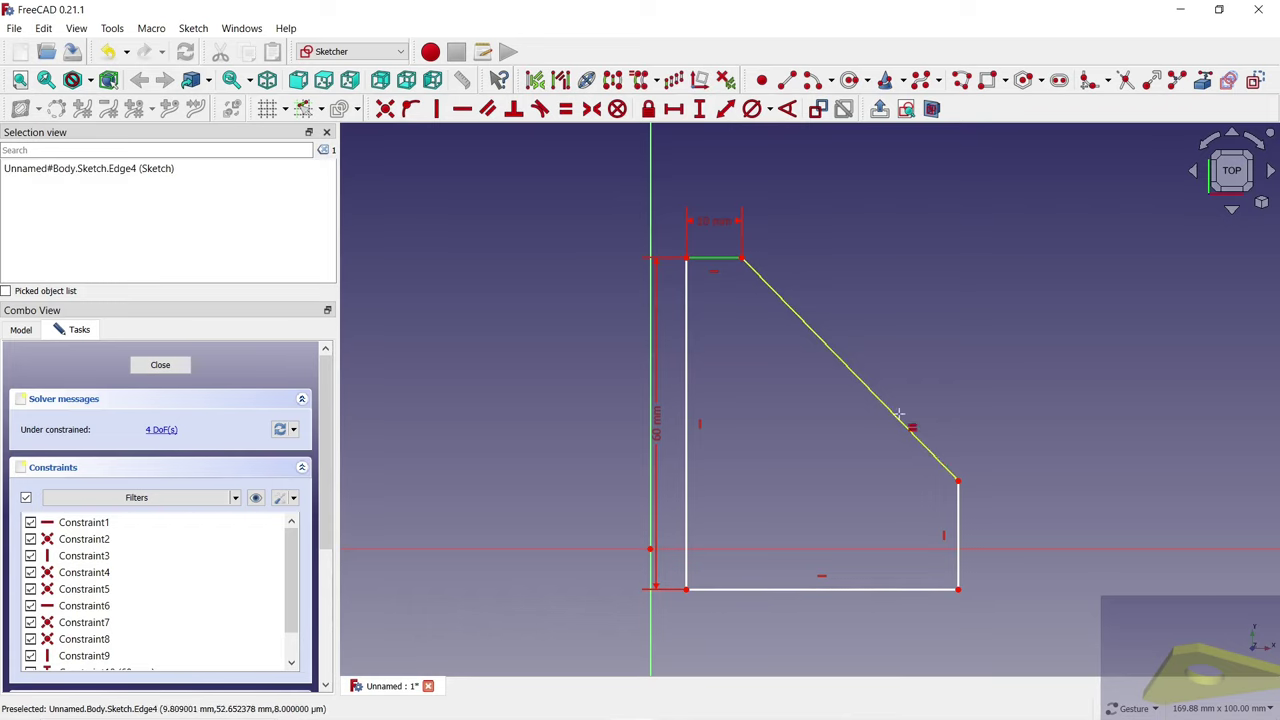
click(958, 502)
key(e)
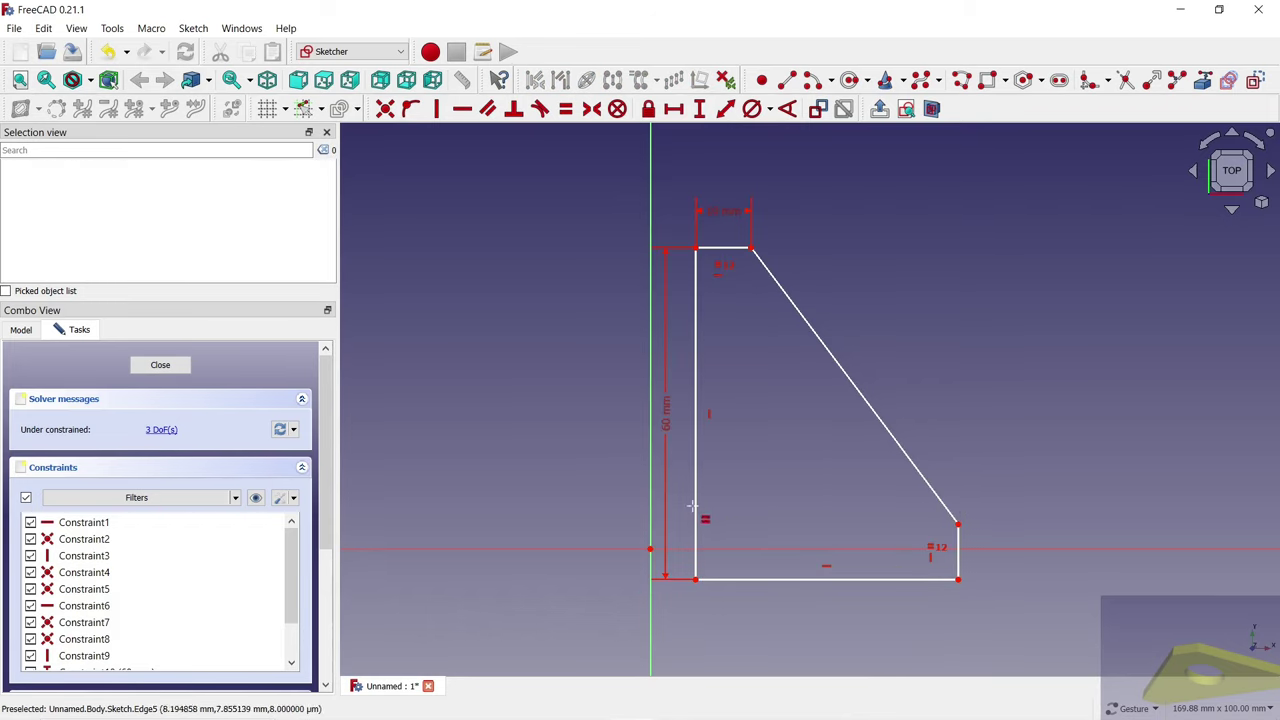
click(691, 507)
click(733, 578)
key(e)
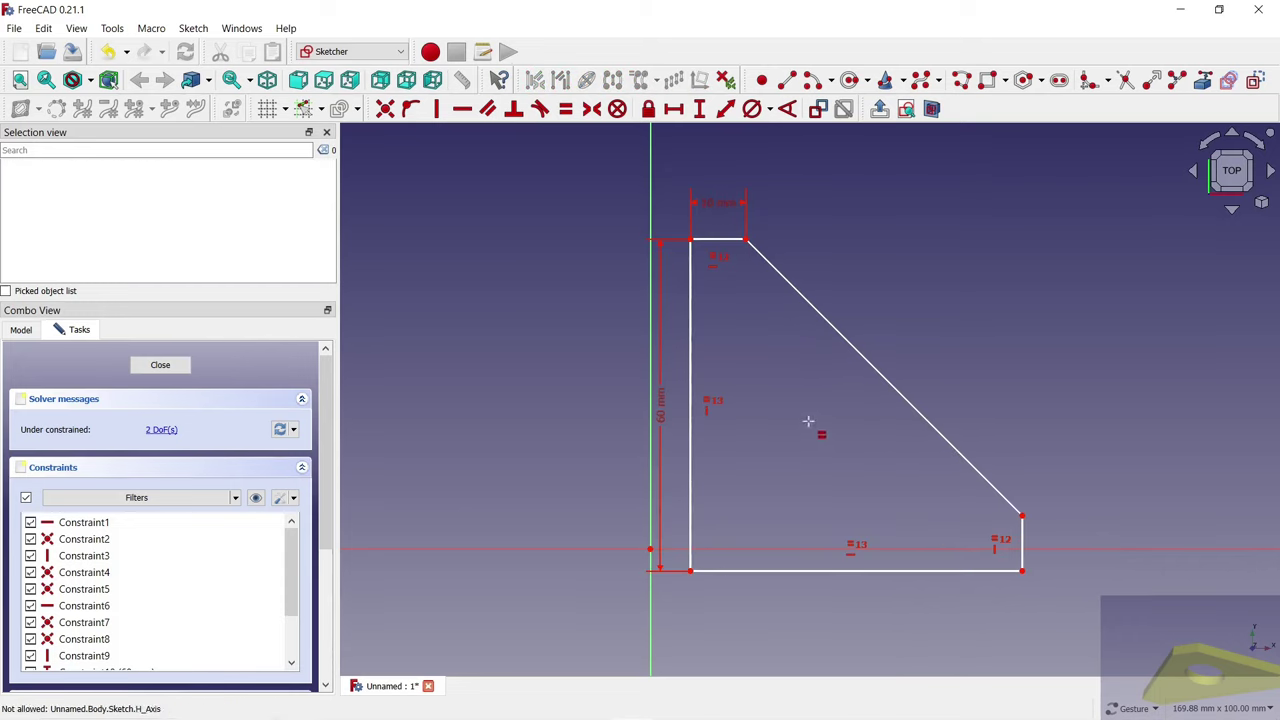
Make the bottom-left corner coincident with the sketch origin.
click(690, 570)
click(651, 549)
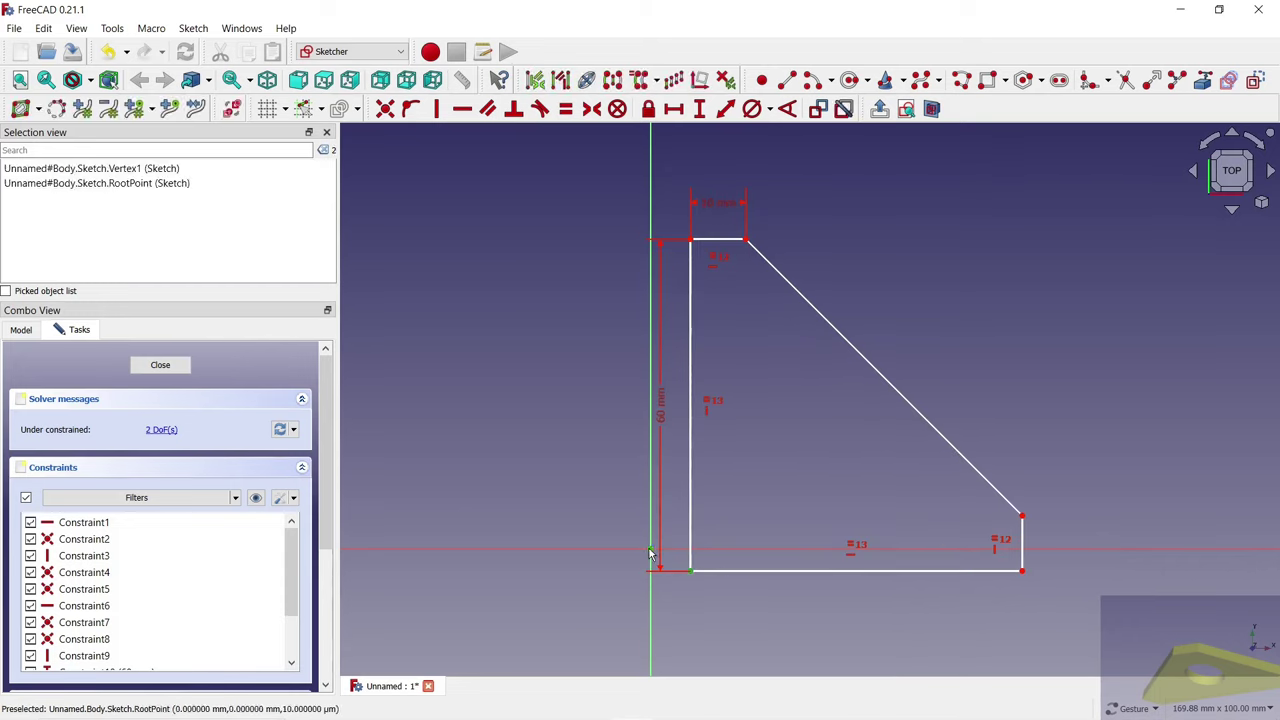
click(392, 112)
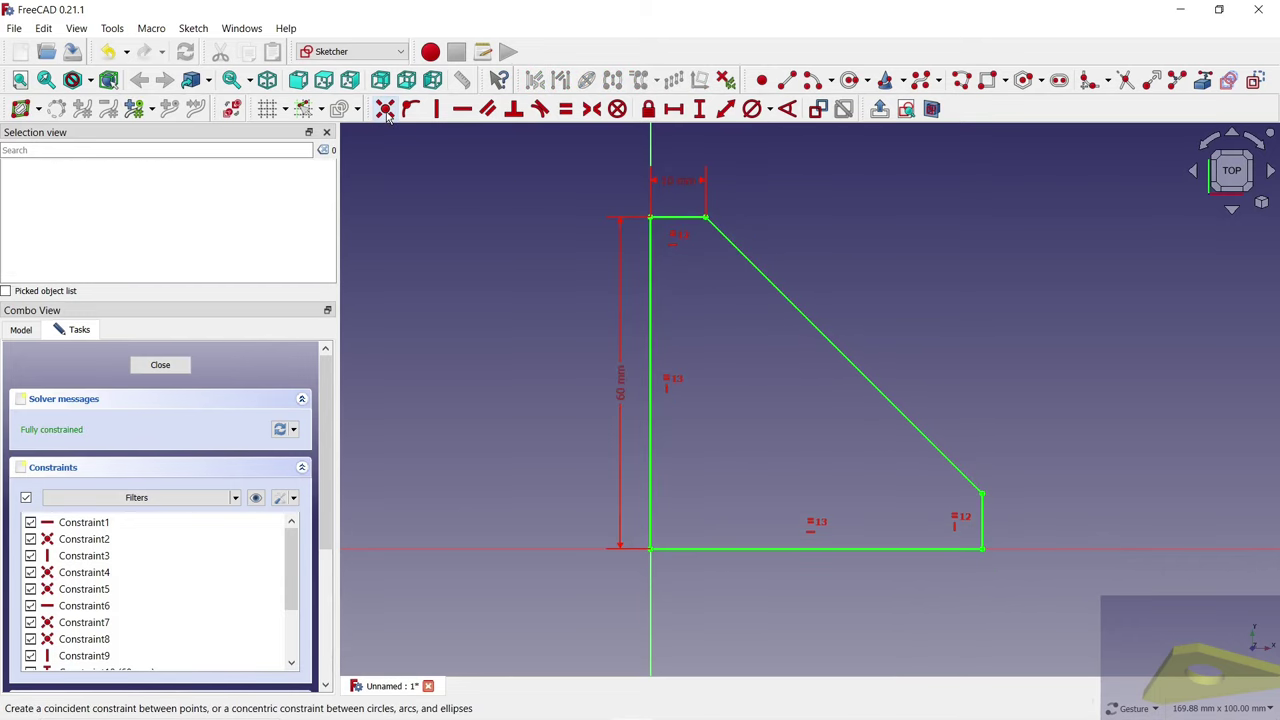
Draw a circle inside the outline and set its diameter to 20 mm.
click(850, 80)
click(760, 437)
click(814, 470)
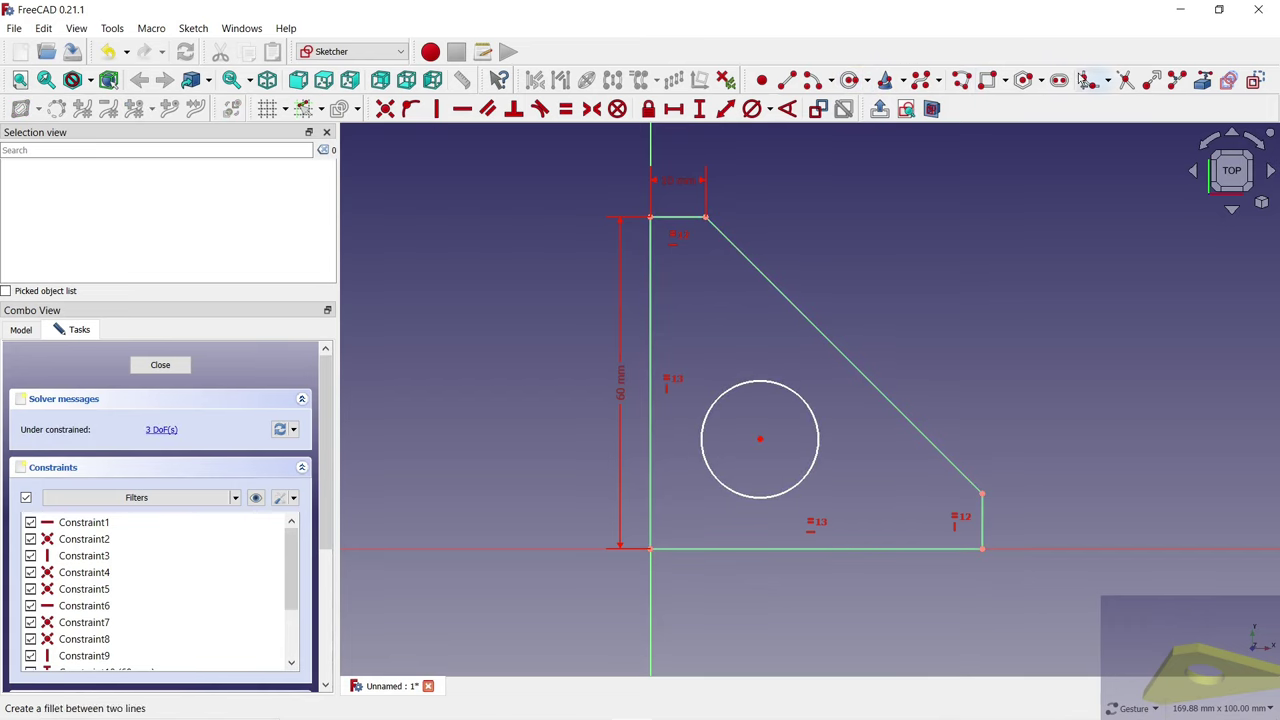
click(758, 112)
click(815, 420)
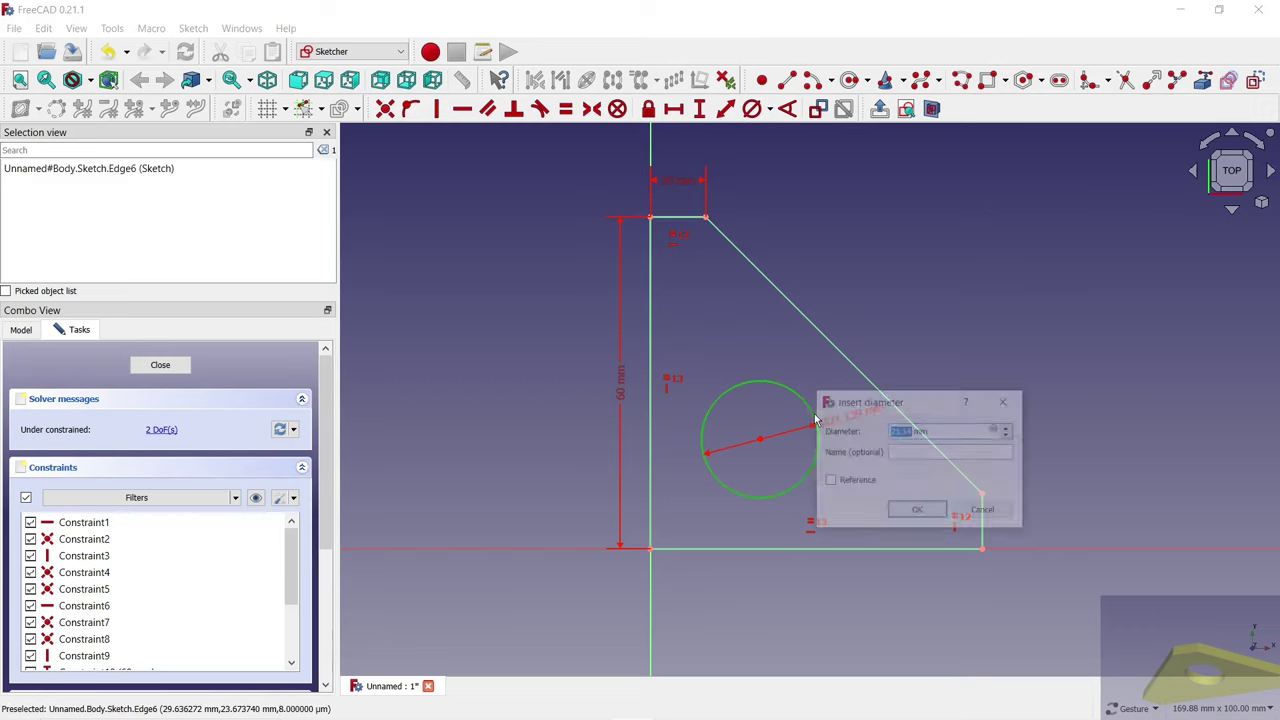
text(0)
key(Return)
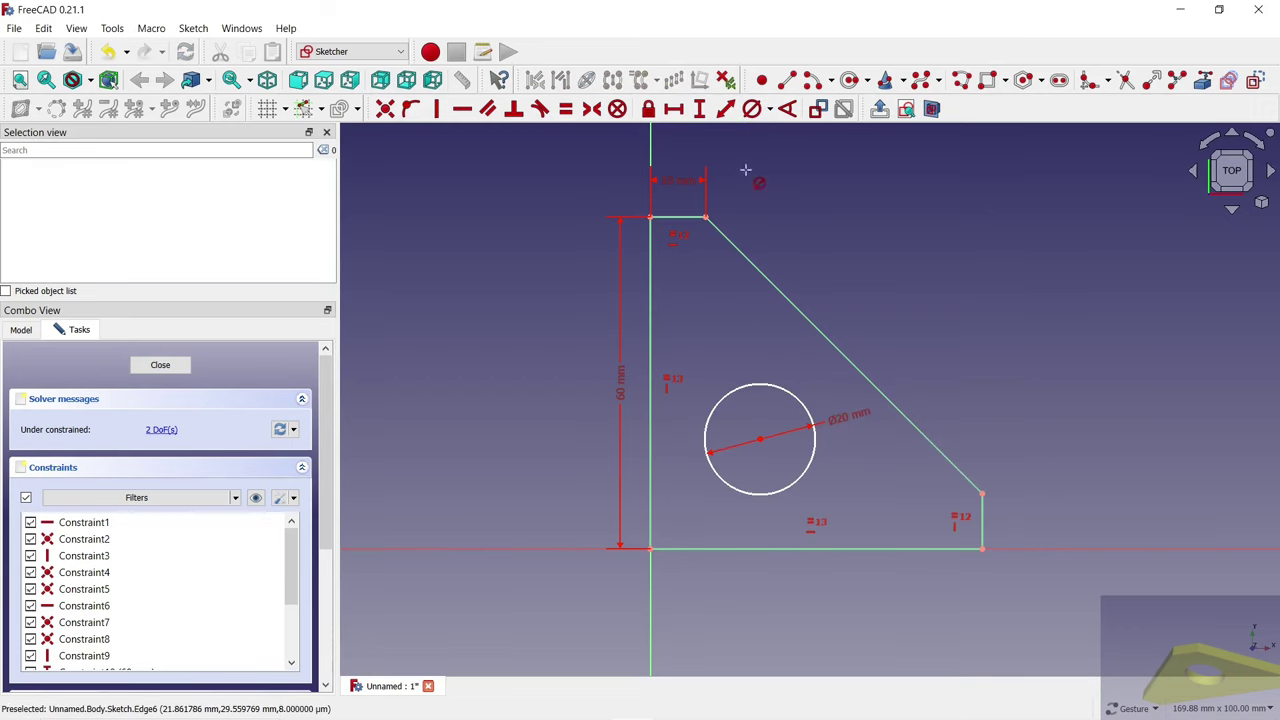
Place the circle centre 20 mm vertically and 20 mm horizontally from the origin, then close the sketch.
click(760, 440)
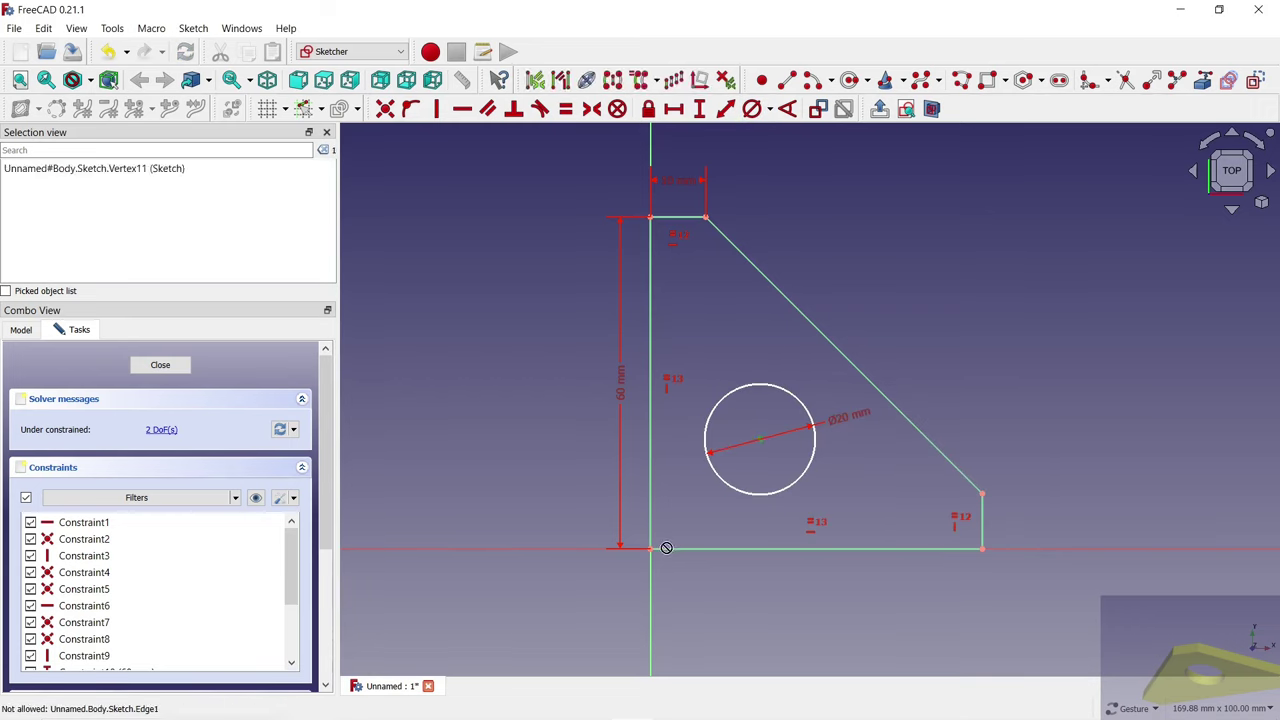
click(650, 549)
key(i)
key(Return)
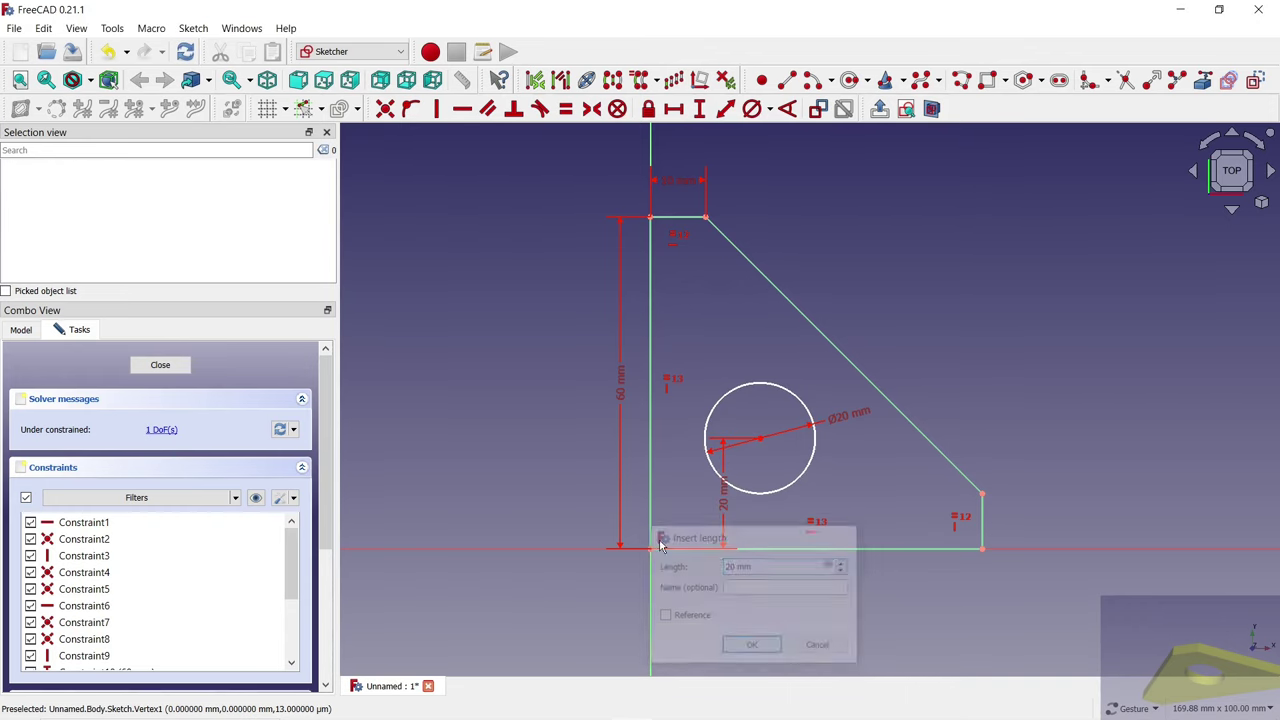
click(756, 438)
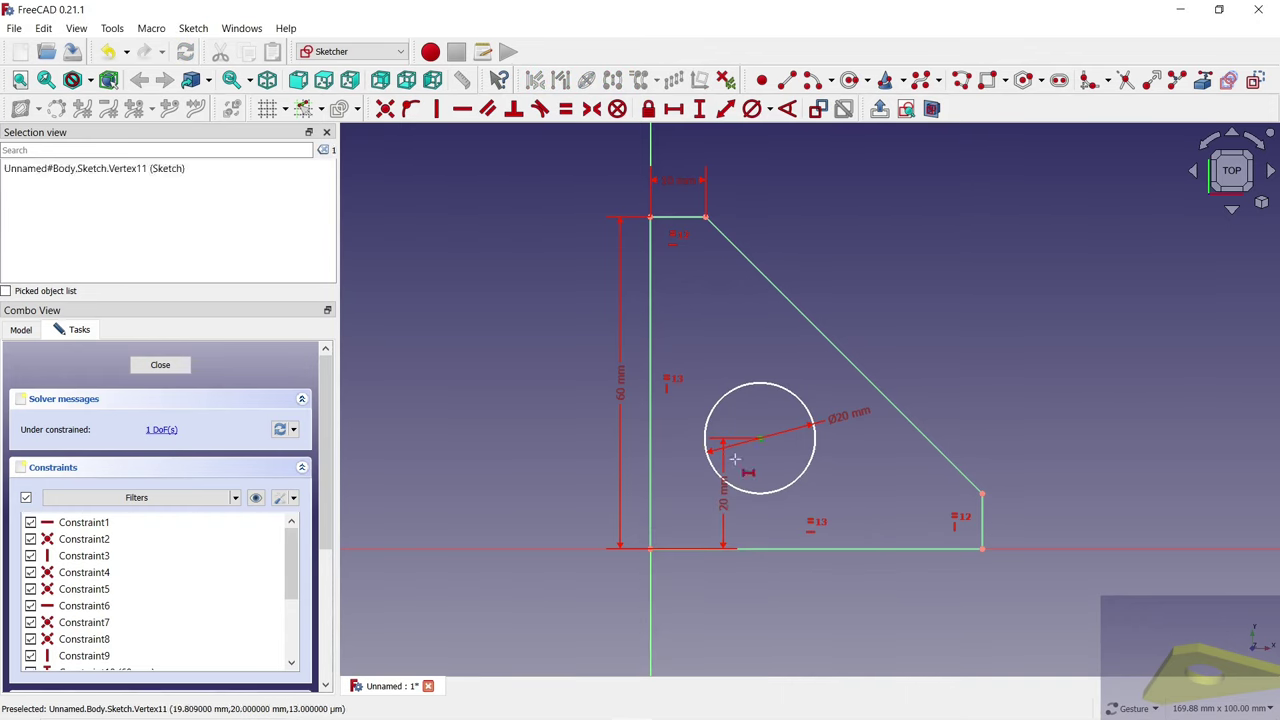
click(650, 549)
text(l20)
key(Return)
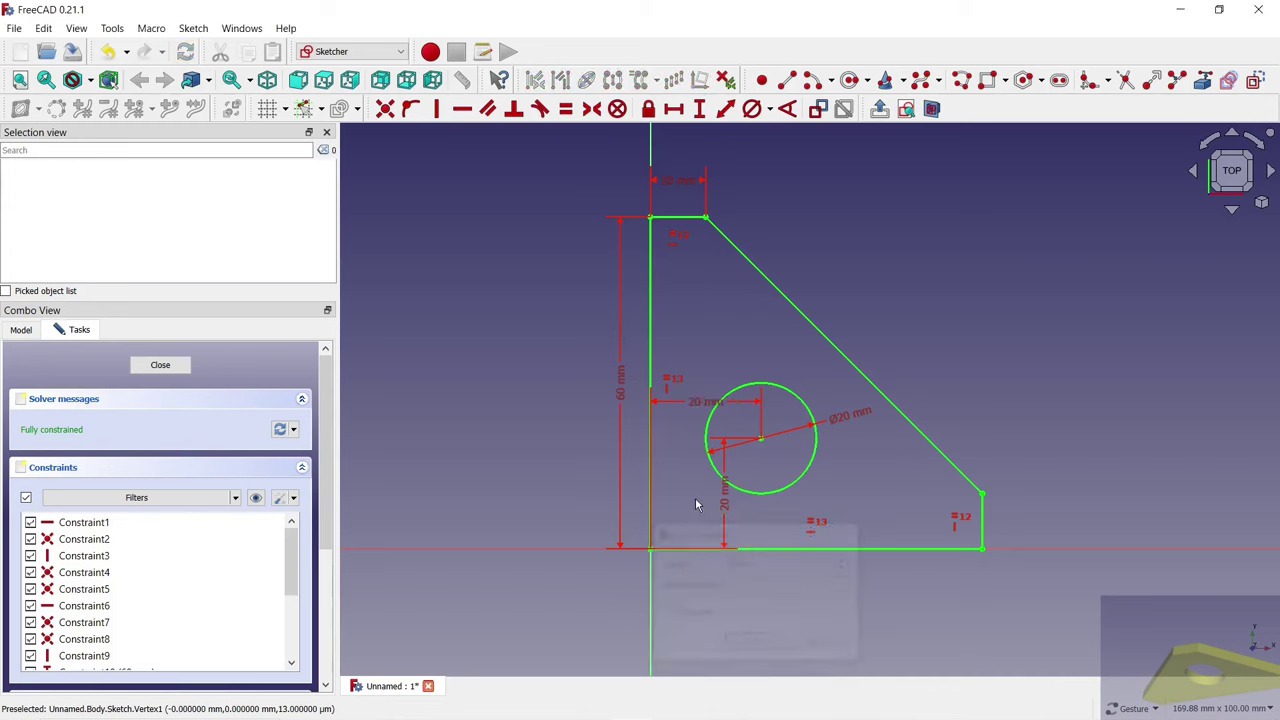
drag(778, 503, 1098, 480)
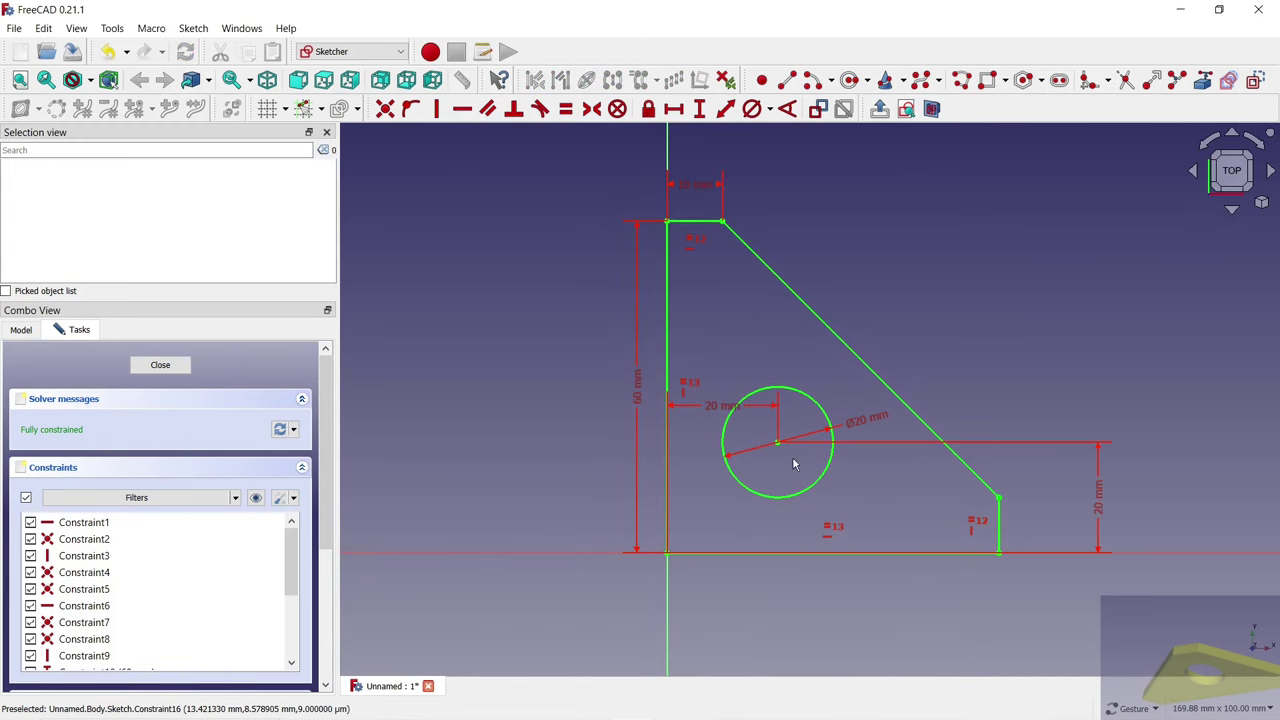
drag(722, 406, 708, 637)
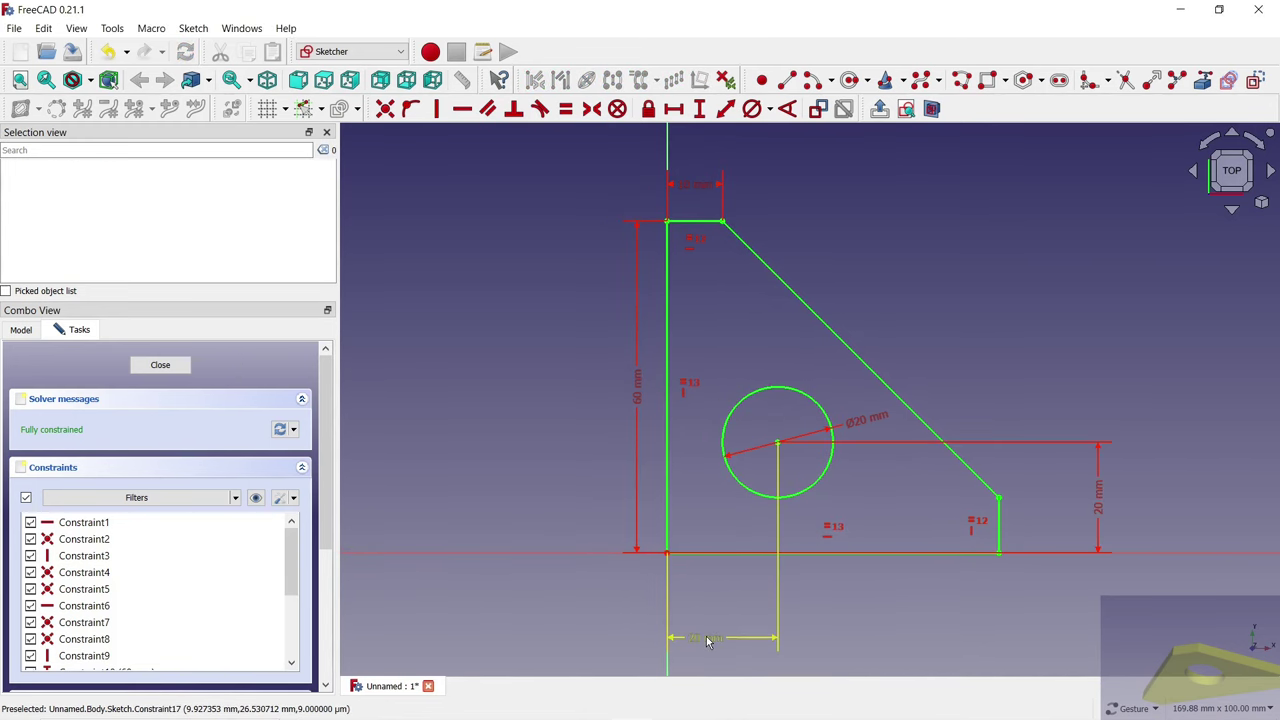
click(160, 366)
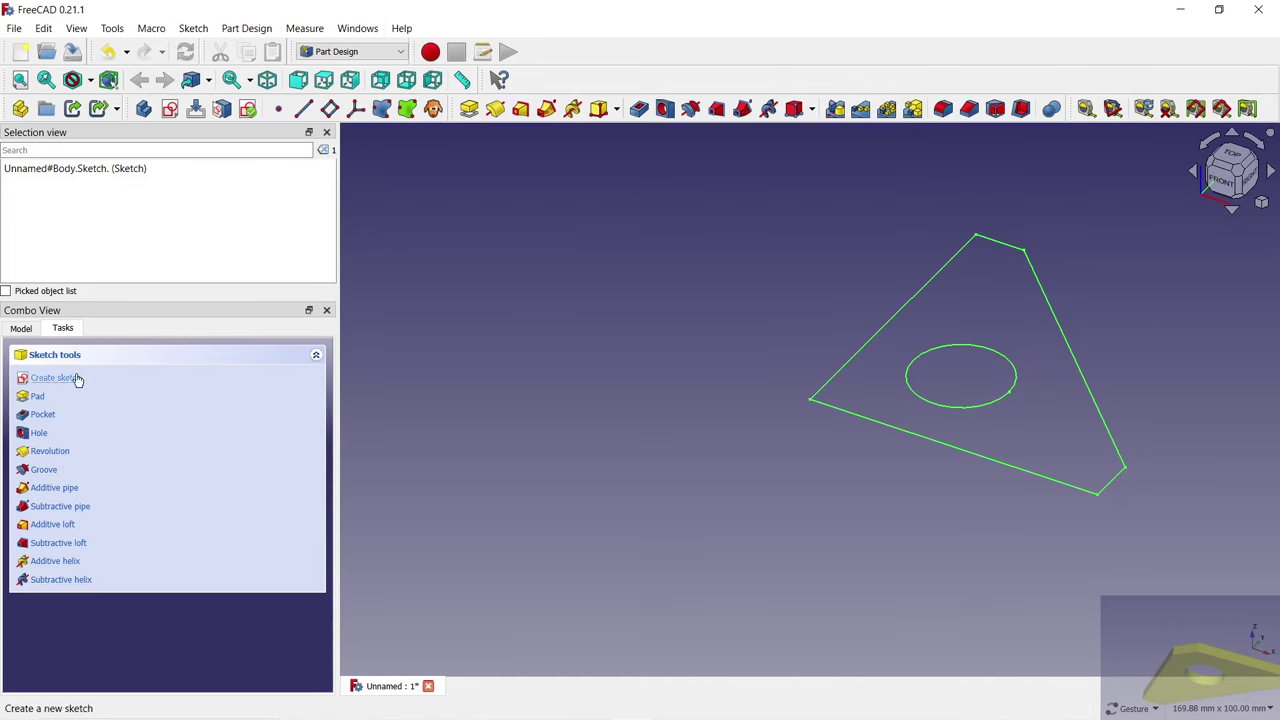
Pad the sketch 5 mm into a plate.
click(38, 398)
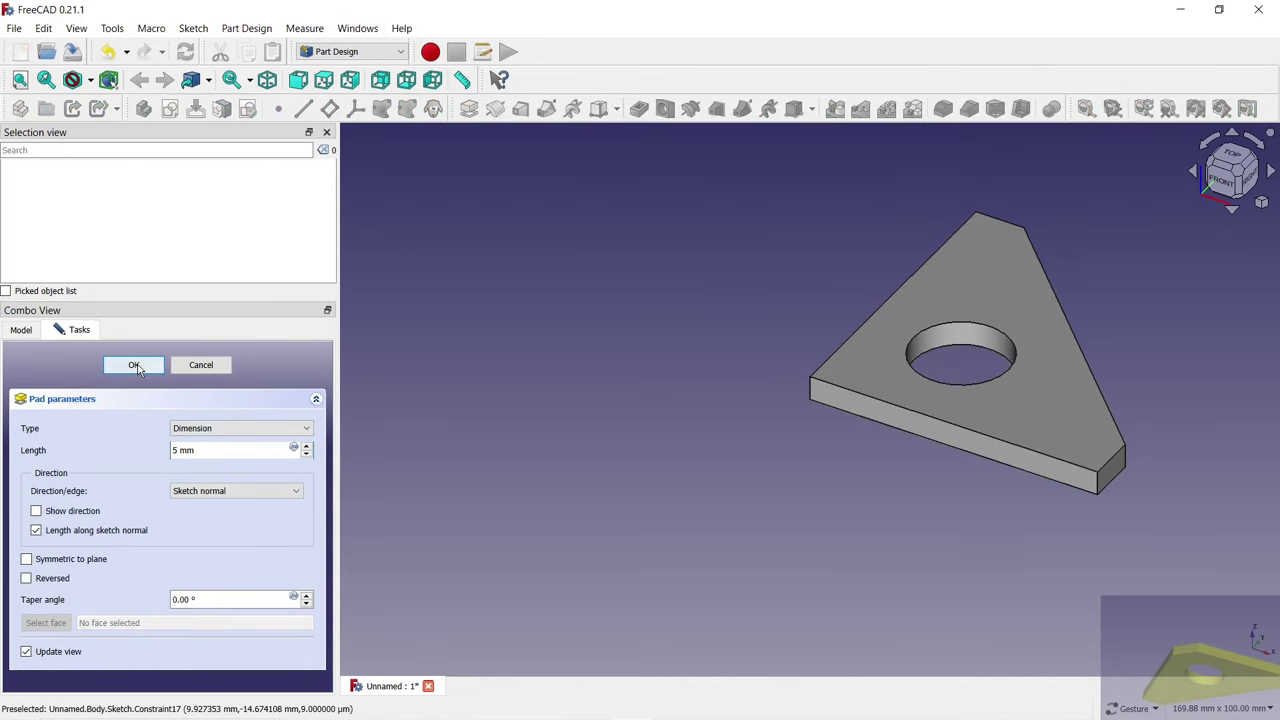
click(133, 365)
drag(689, 266, 805, 340)
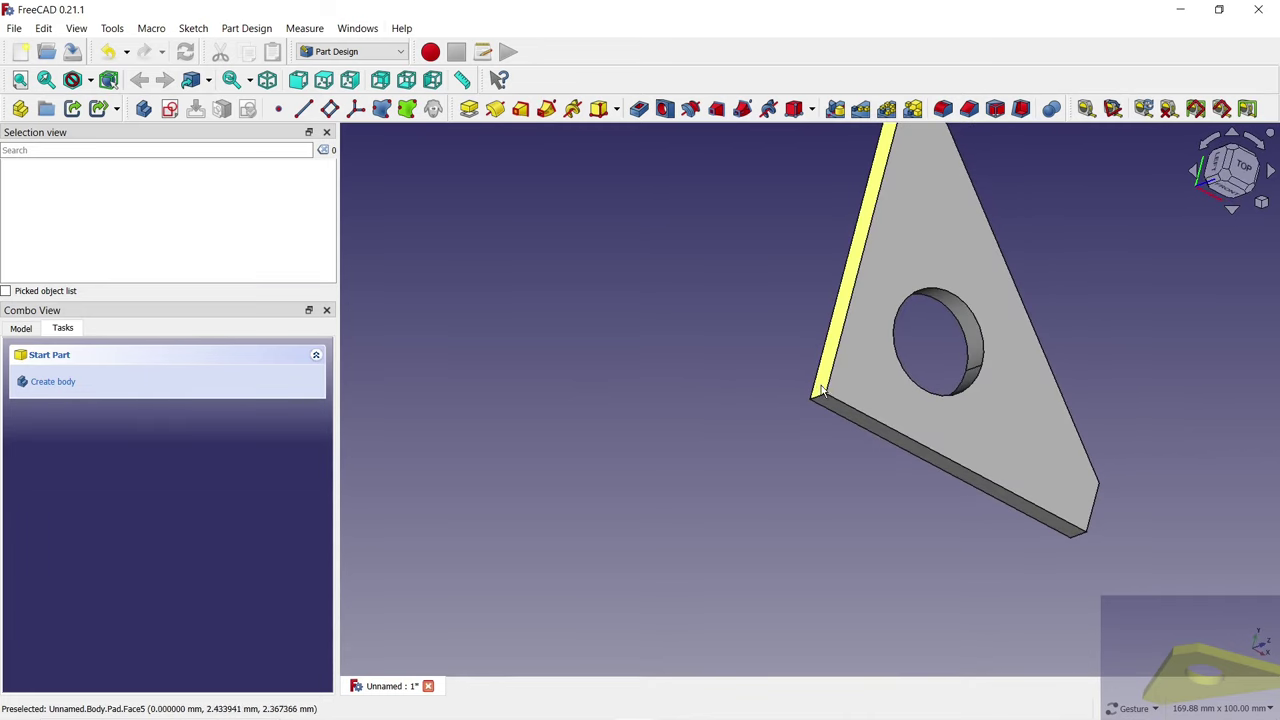
Chamfer the plate's short corner edge by 10 mm.
click(816, 396)
click(983, 116)
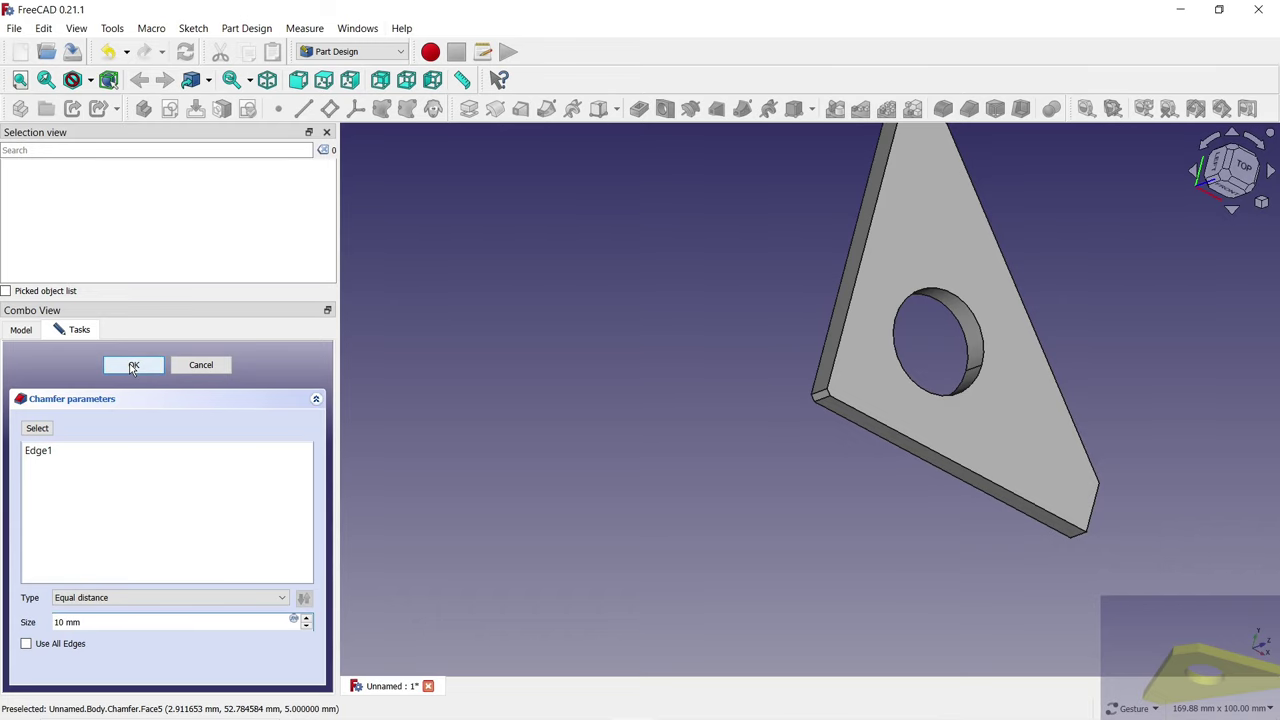
click(133, 365)
mouse_move(679, 362)
mouse_down()
mouse_move(560, 523)
mouse_move(623, 543)
mouse_up()
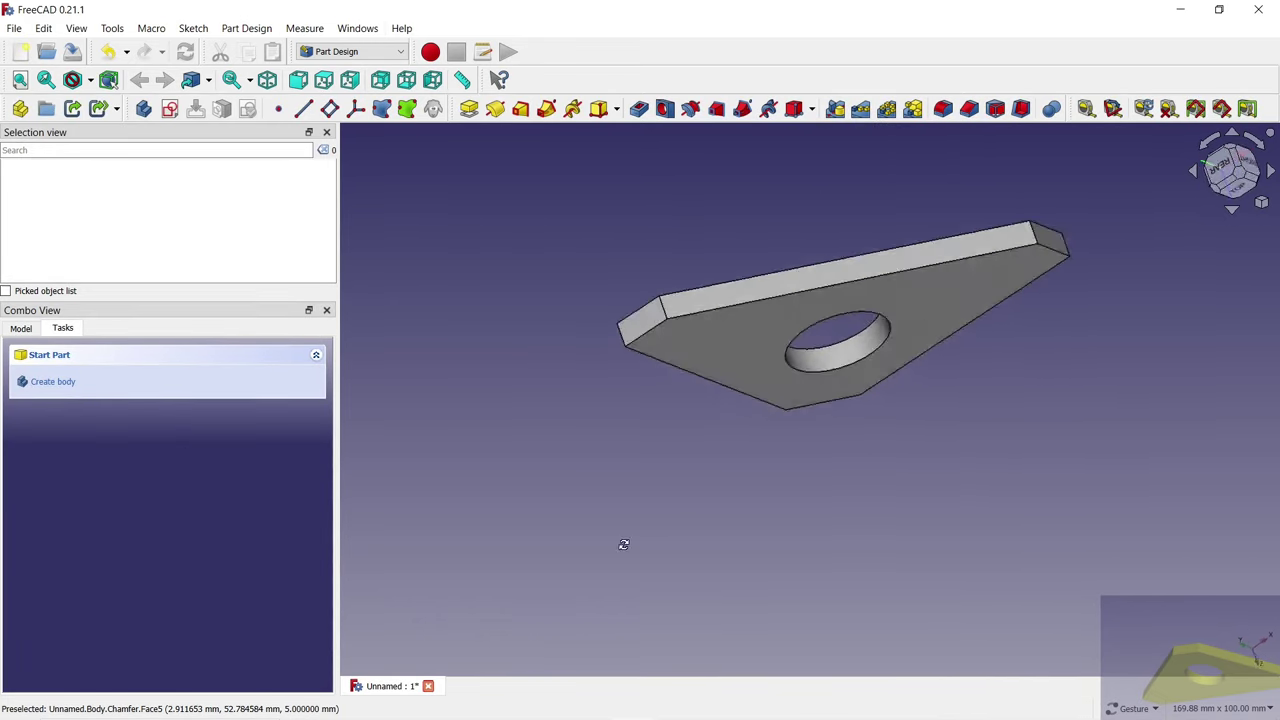
Colour the Body olive yellow-green through its Appearance settings.
click(20, 329)
click(68, 363)
right_click(70, 368)
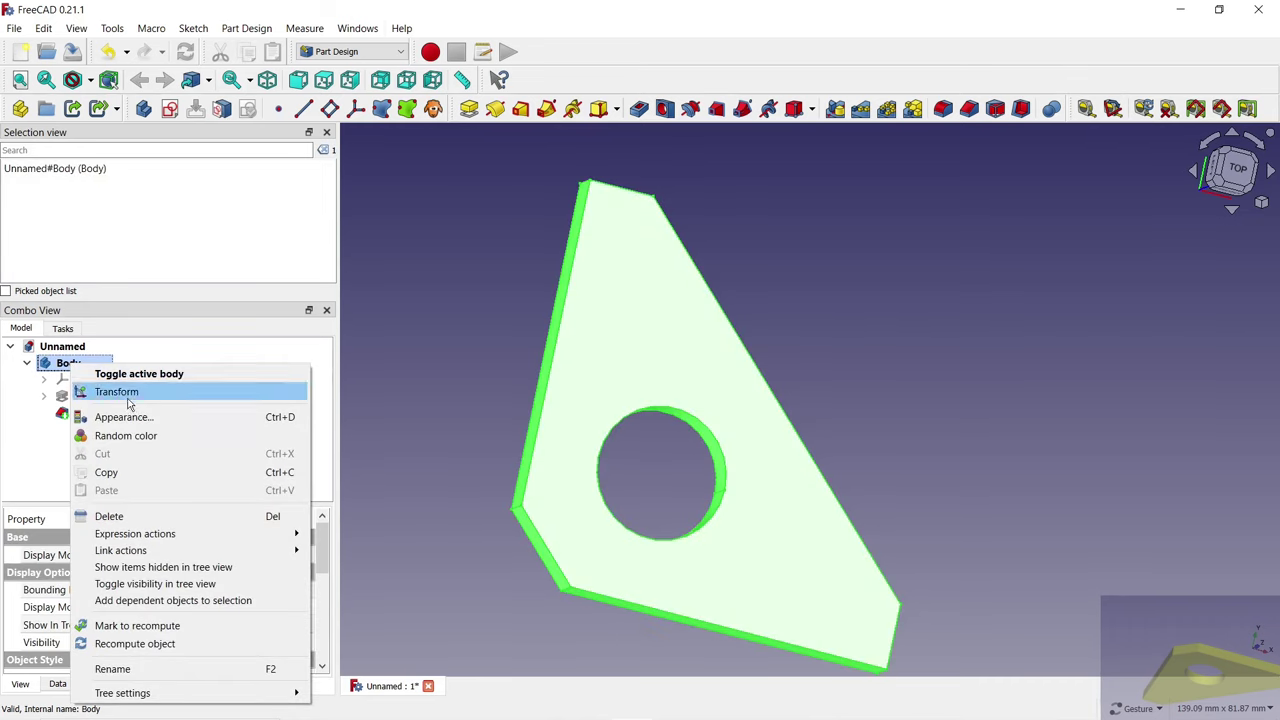
click(110, 416)
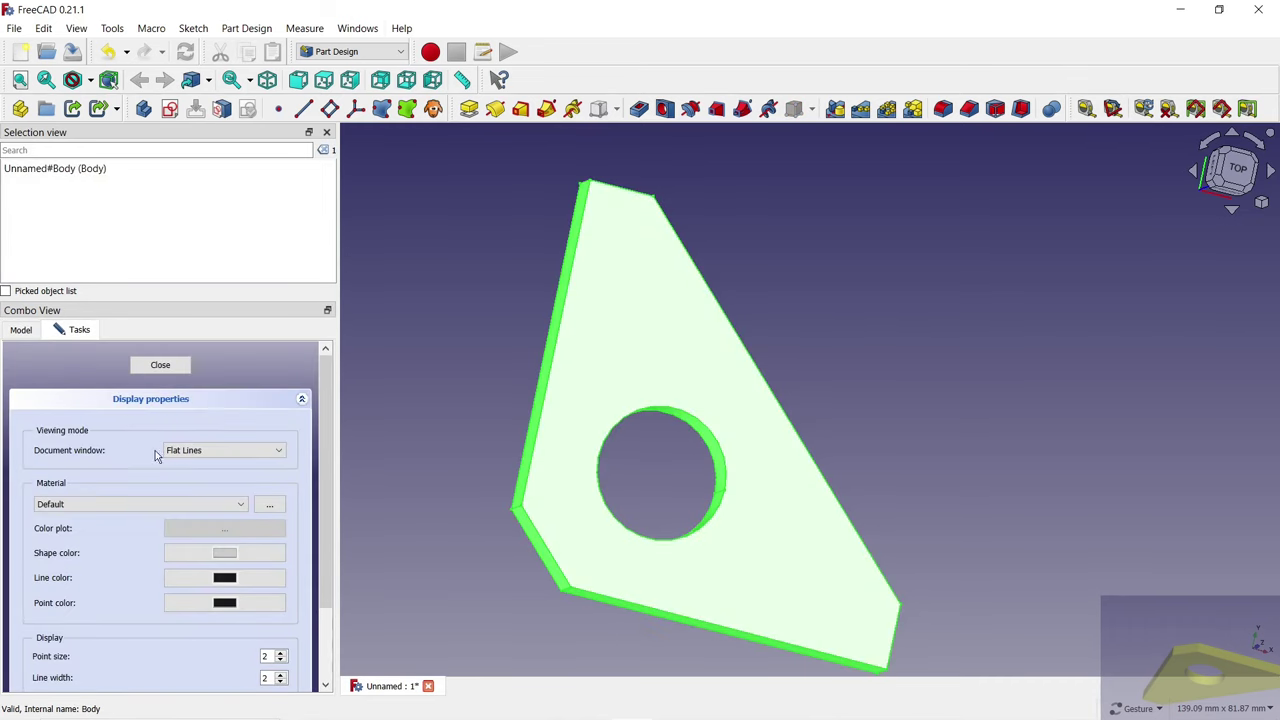
click(240, 552)
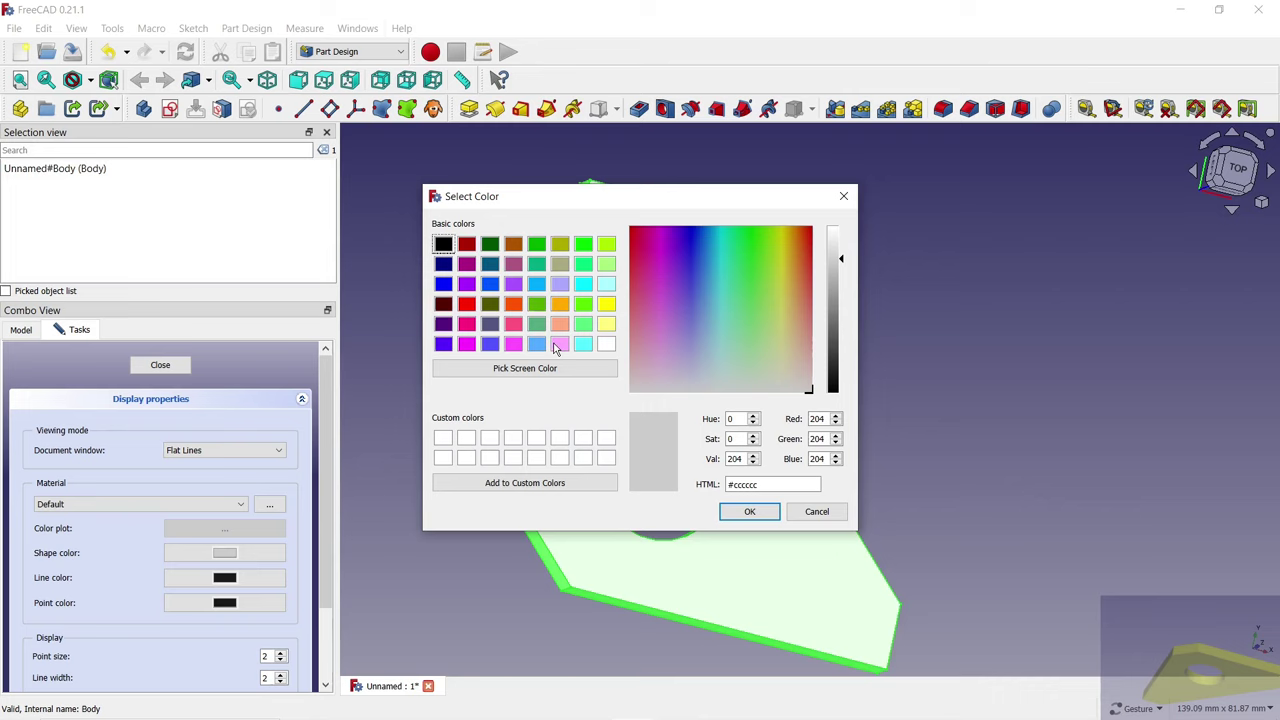
click(561, 246)
click(749, 511)
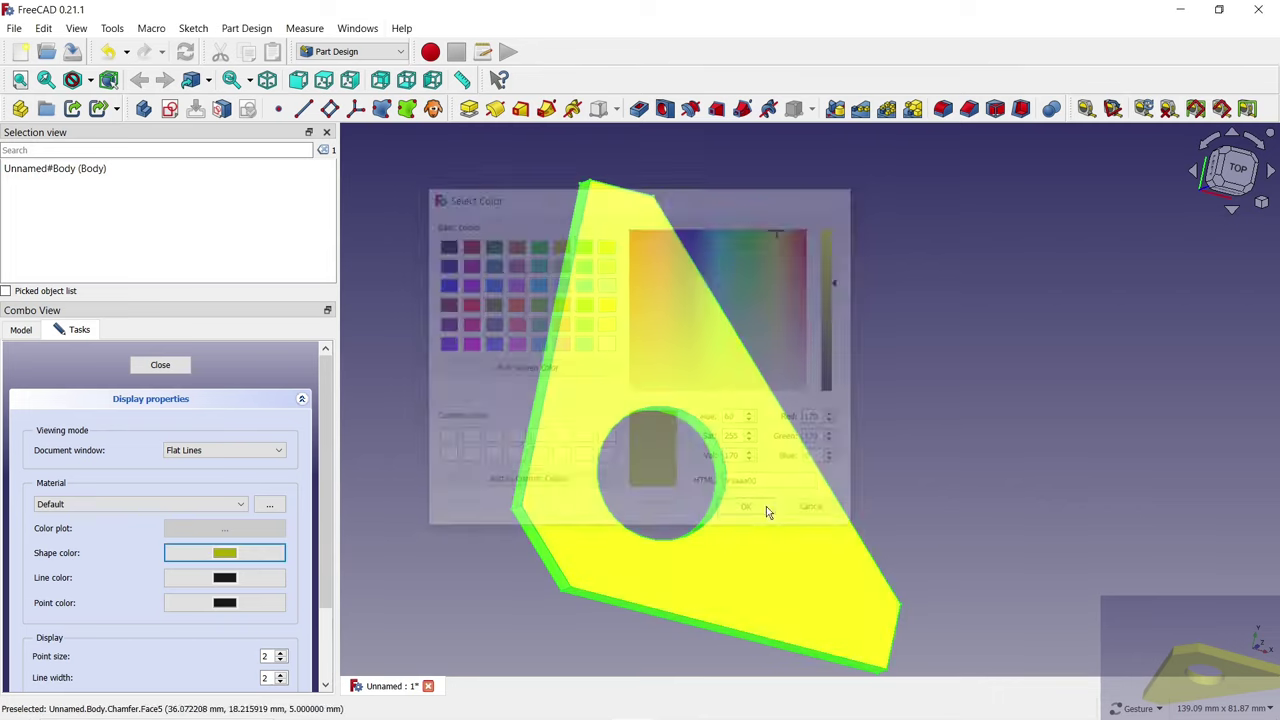
mouse_move(932, 410)
mouse_down()
mouse_move(737, 340)
mouse_move(801, 405)
mouse_move(678, 437)
mouse_up()
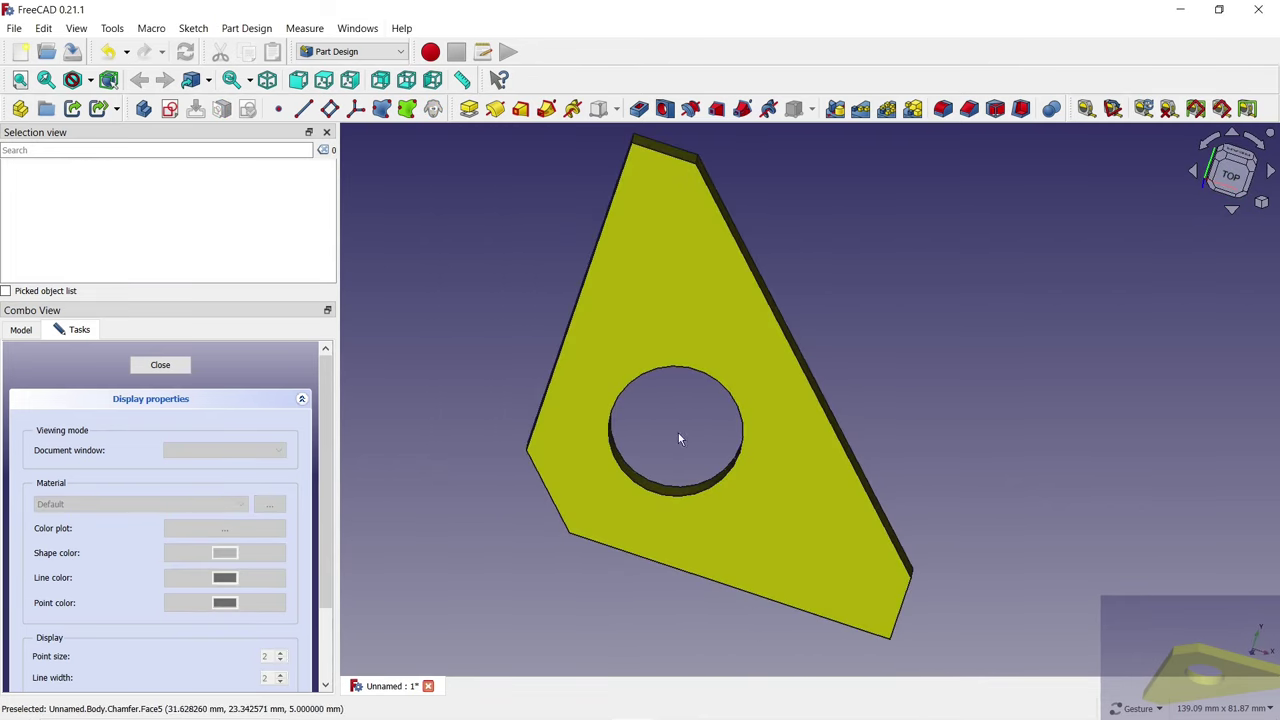
Switch the Body's display mode to plain Shaded.
click(20, 330)
click(63, 367)
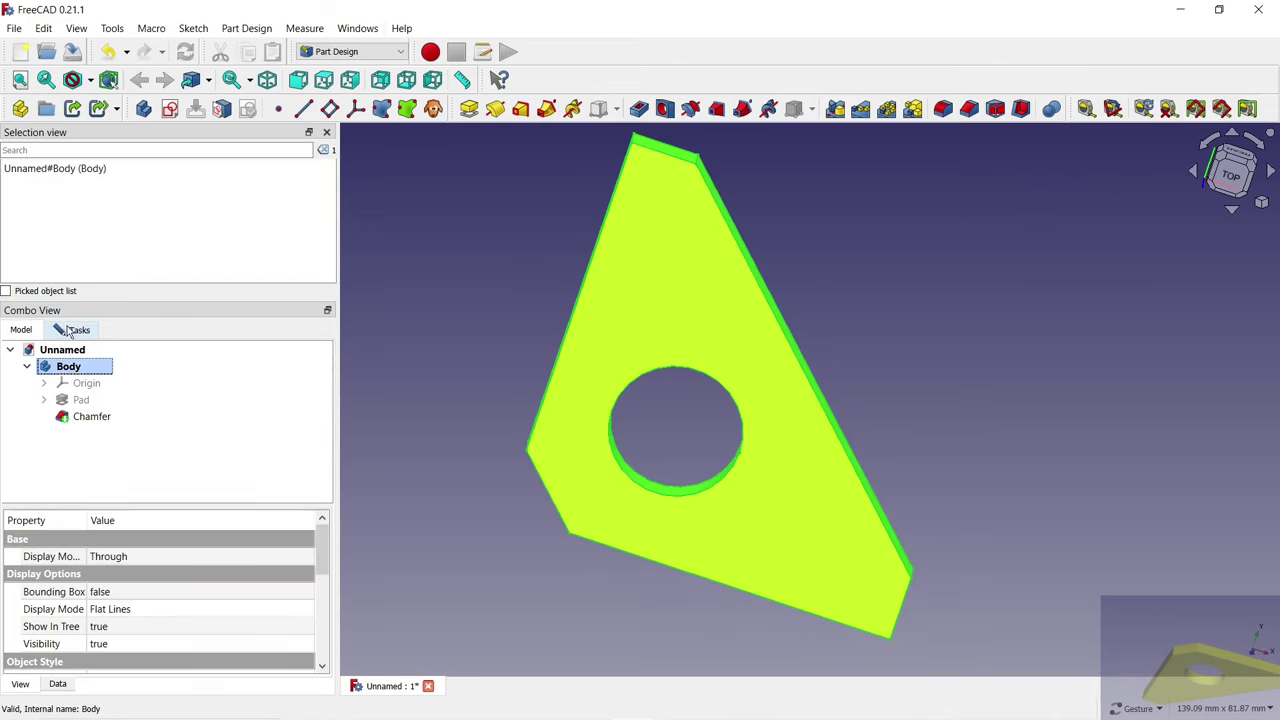
click(78, 329)
click(255, 450)
click(236, 475)
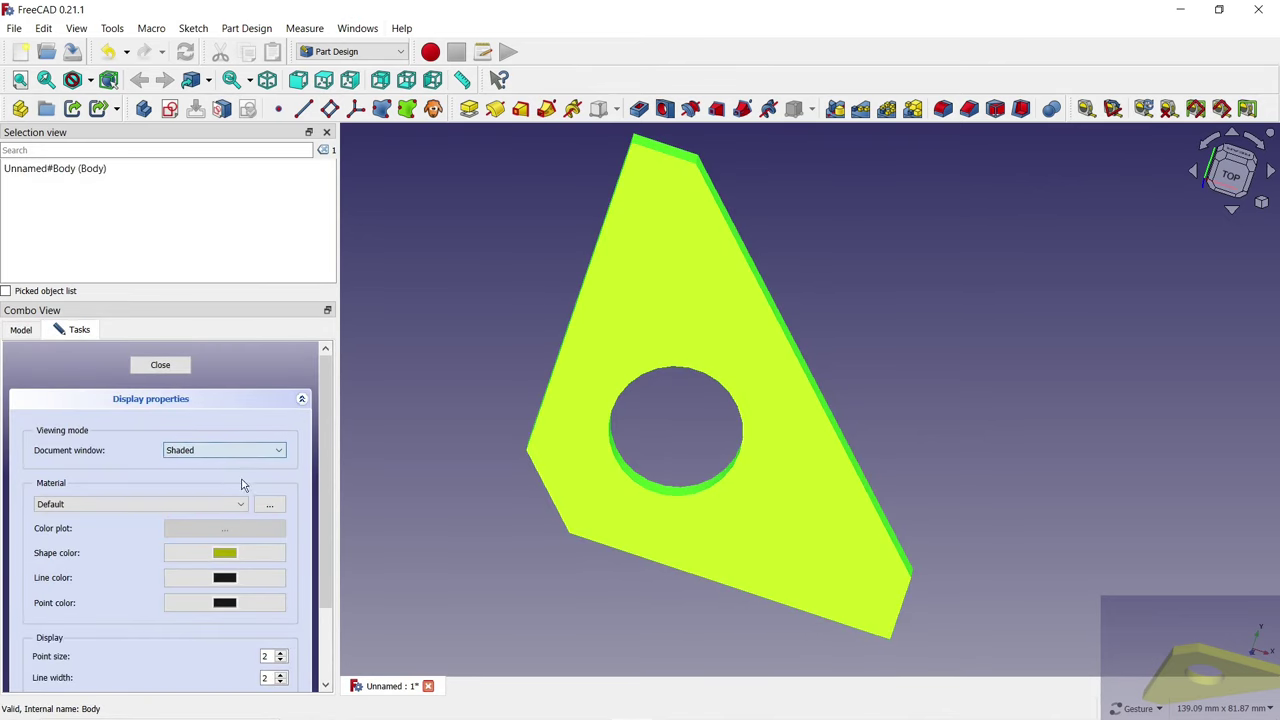
click(182, 372)
mouse_move(912, 334)
mouse_down()
mouse_move(623, 483)
mouse_move(971, 400)
mouse_move(963, 449)
mouse_move(947, 457)
mouse_up()
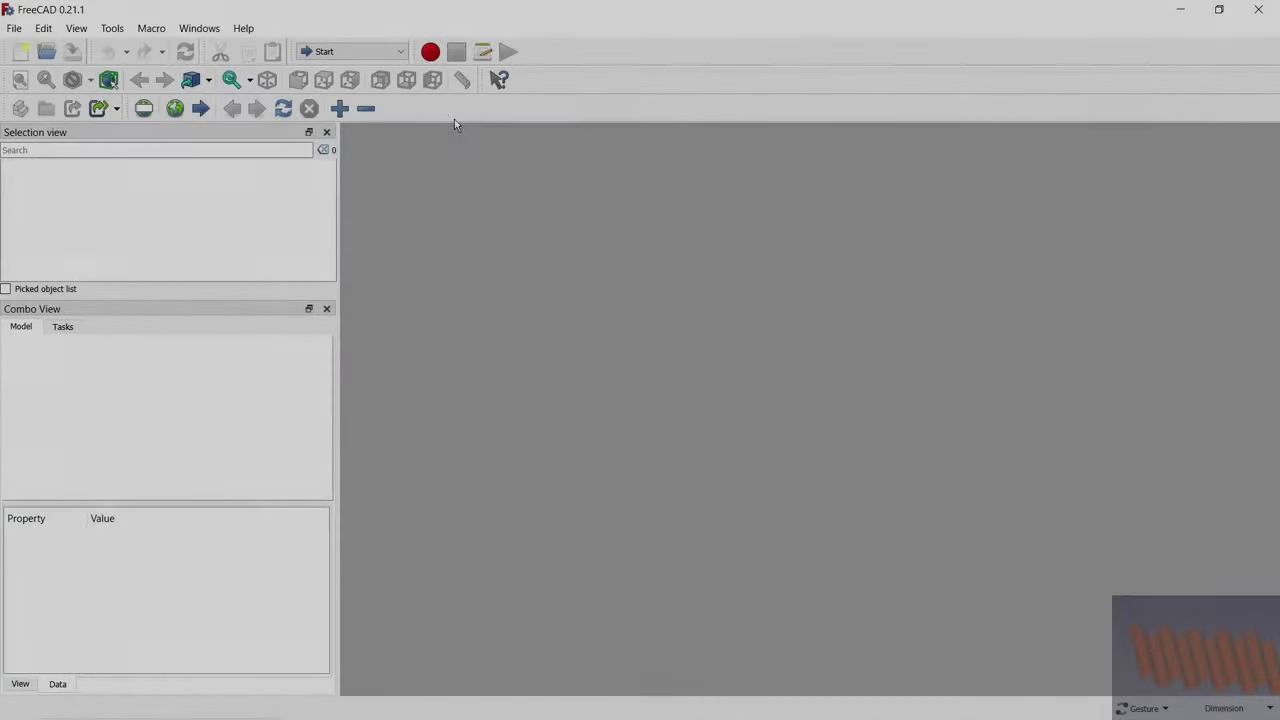
In Part Design, create a new document with a body and a sketch on the XY plane.
click(396, 54)
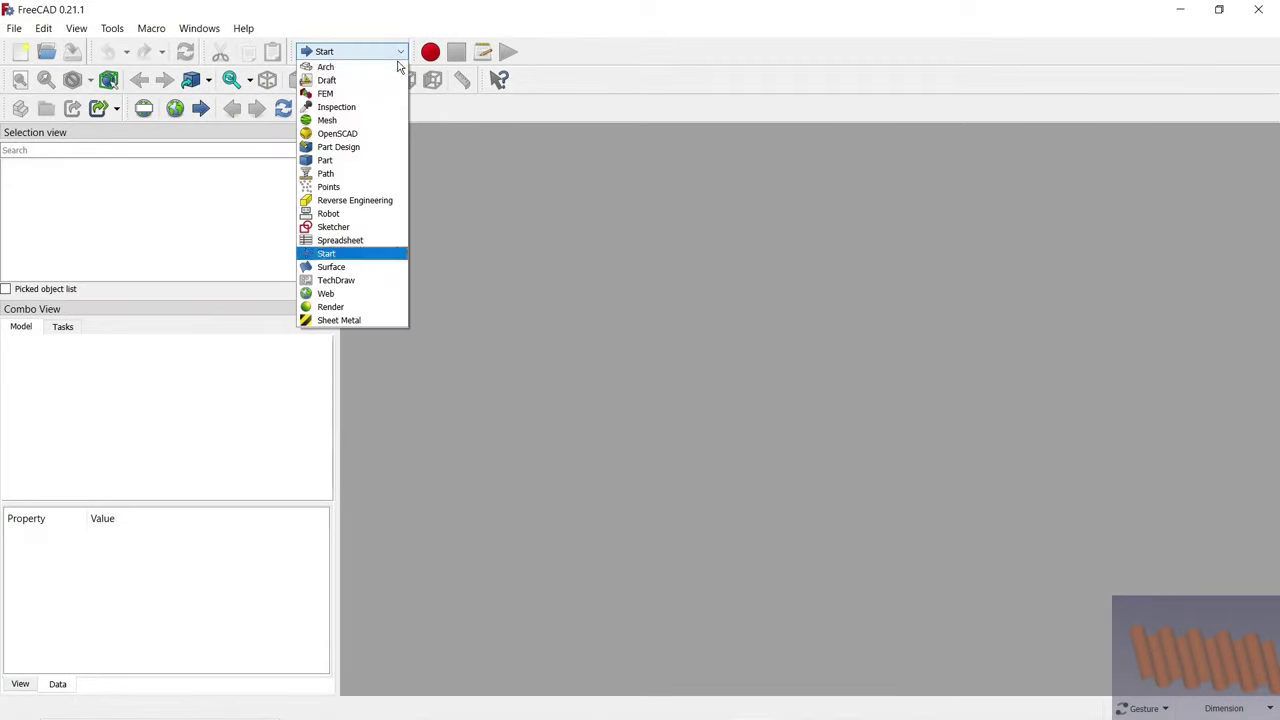
click(362, 145)
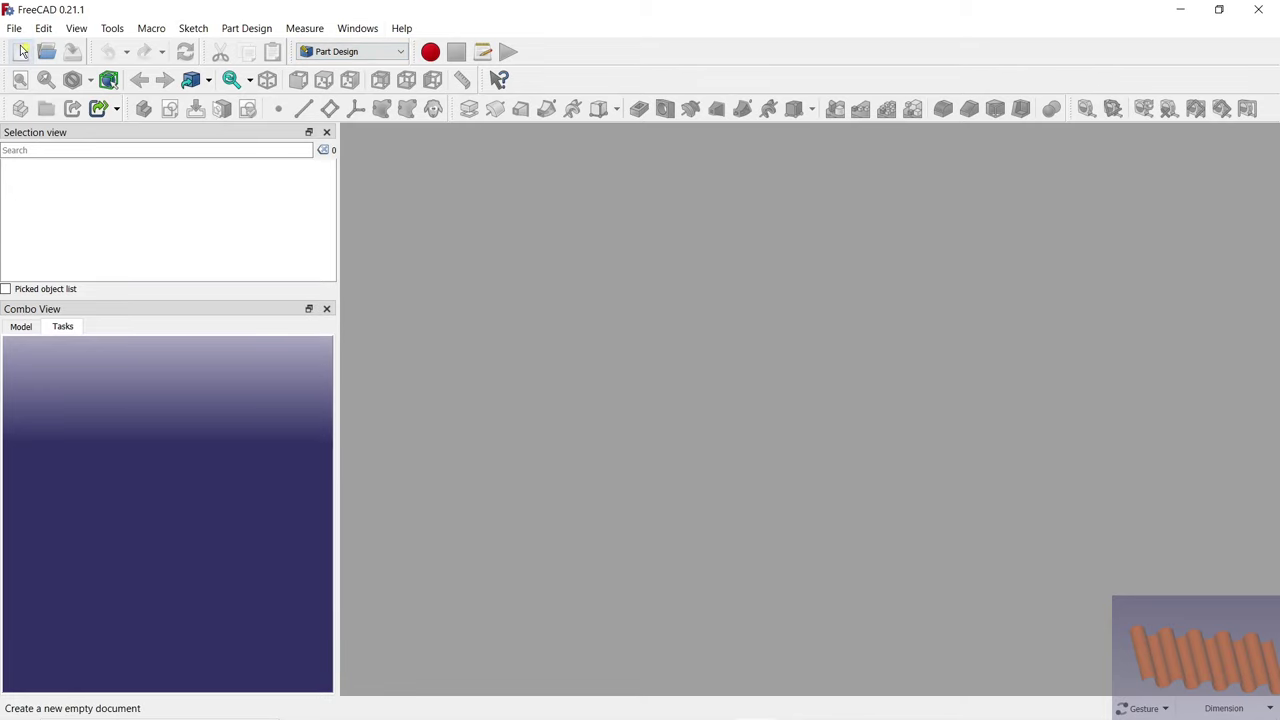
click(22, 52)
click(42, 375)
click(43, 377)
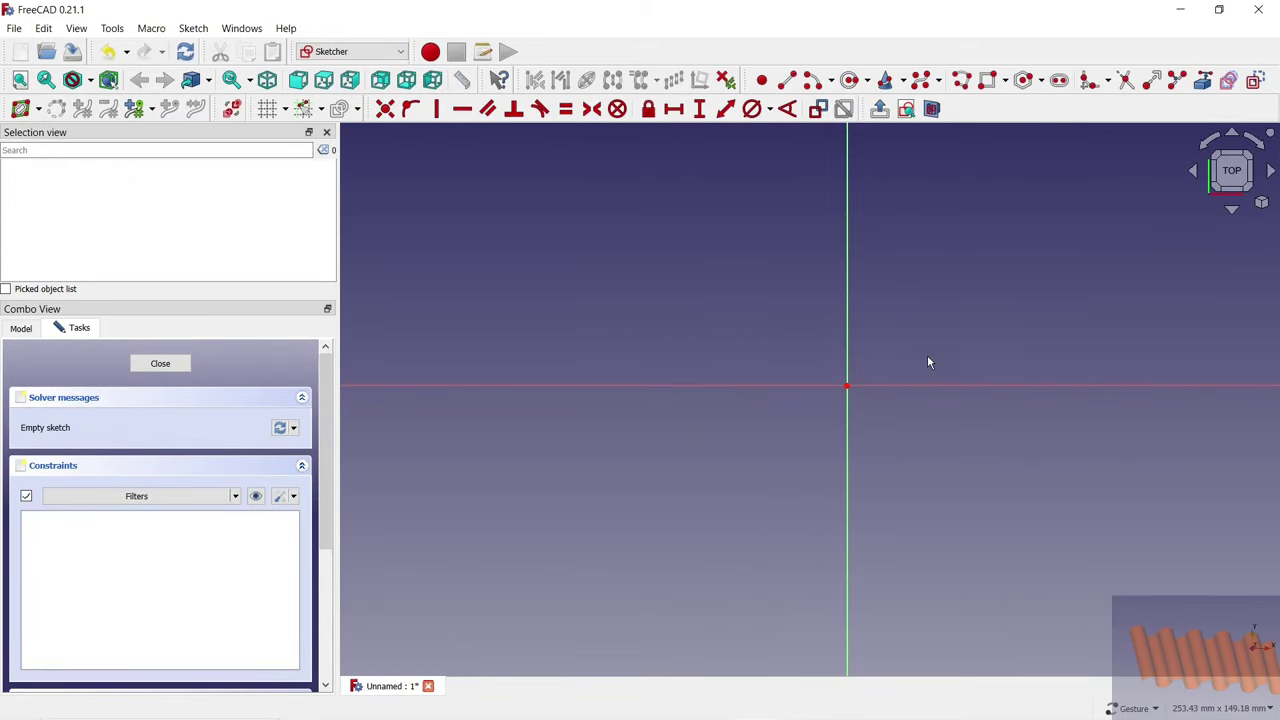
Draw two concentric semicircular arcs above the horizontal axis.
click(576, 385)
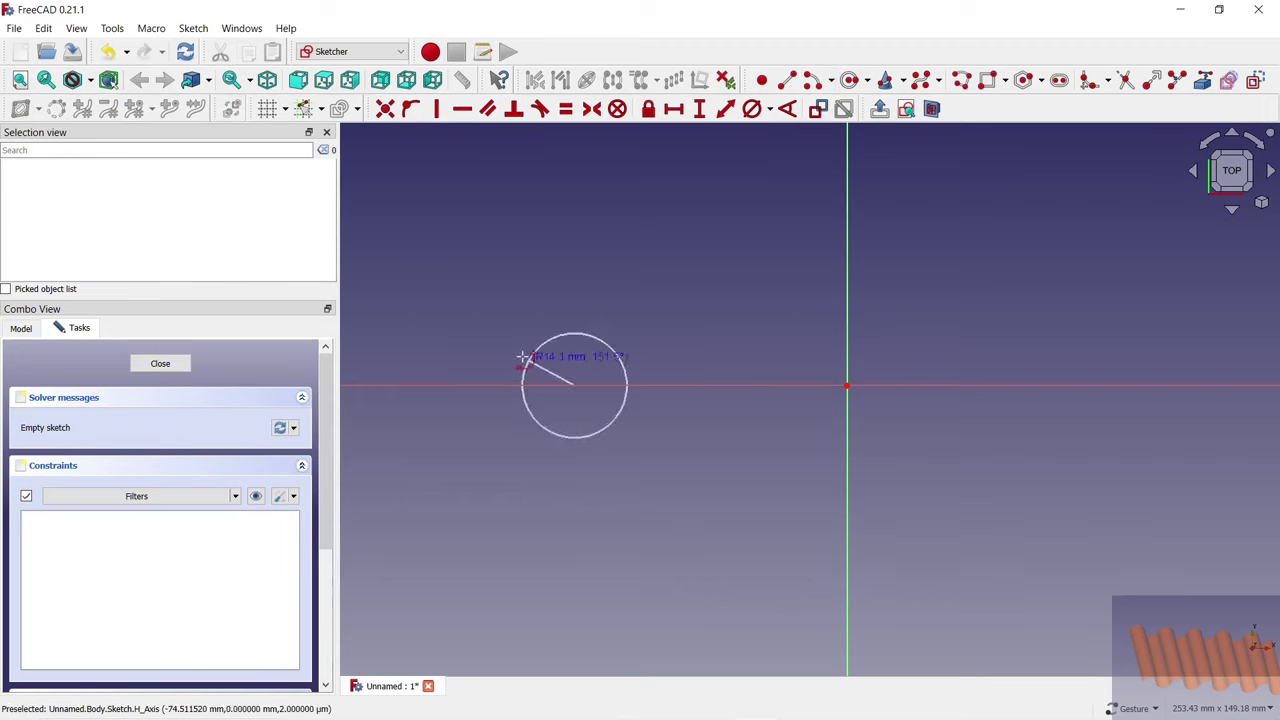
click(455, 360)
click(694, 360)
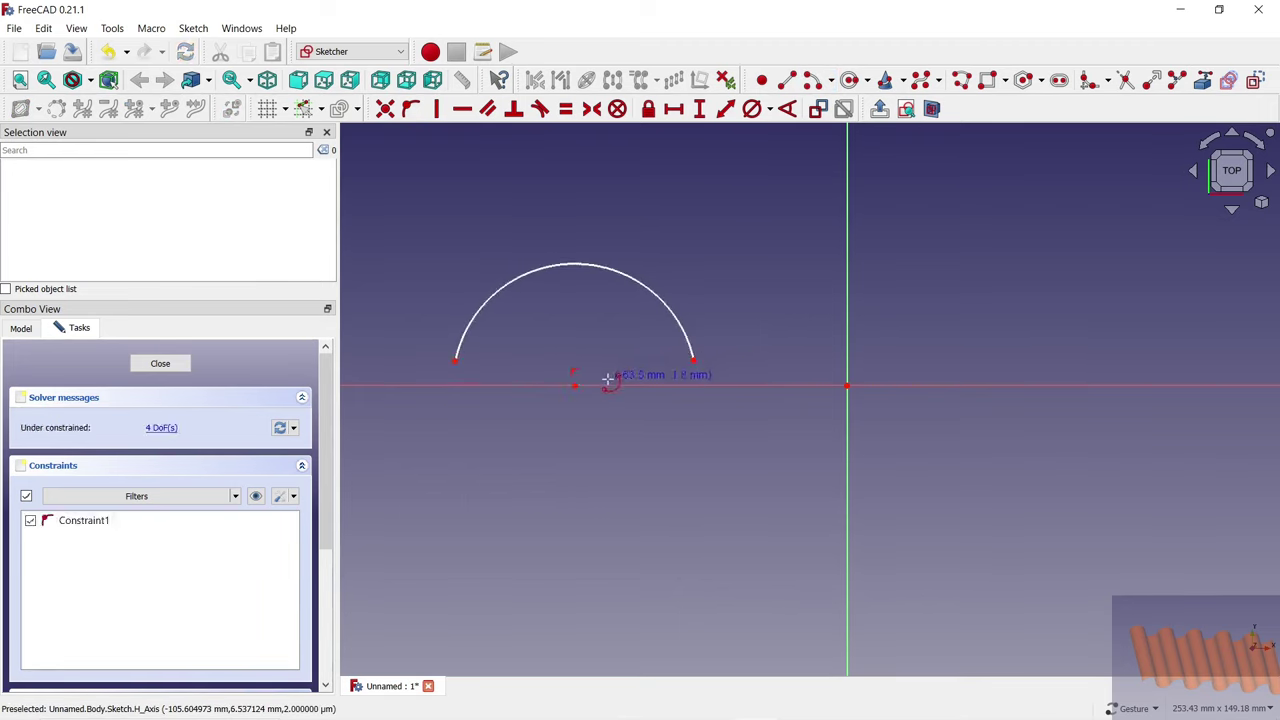
click(576, 385)
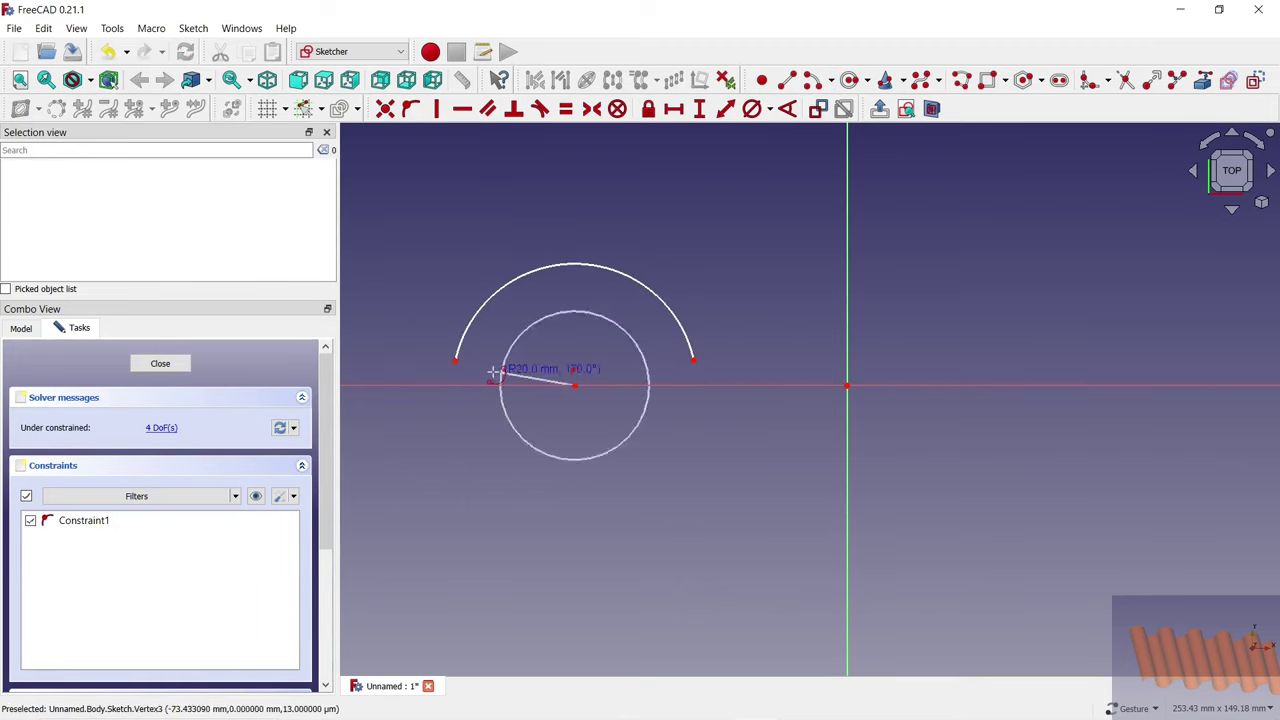
click(426, 357)
click(724, 352)
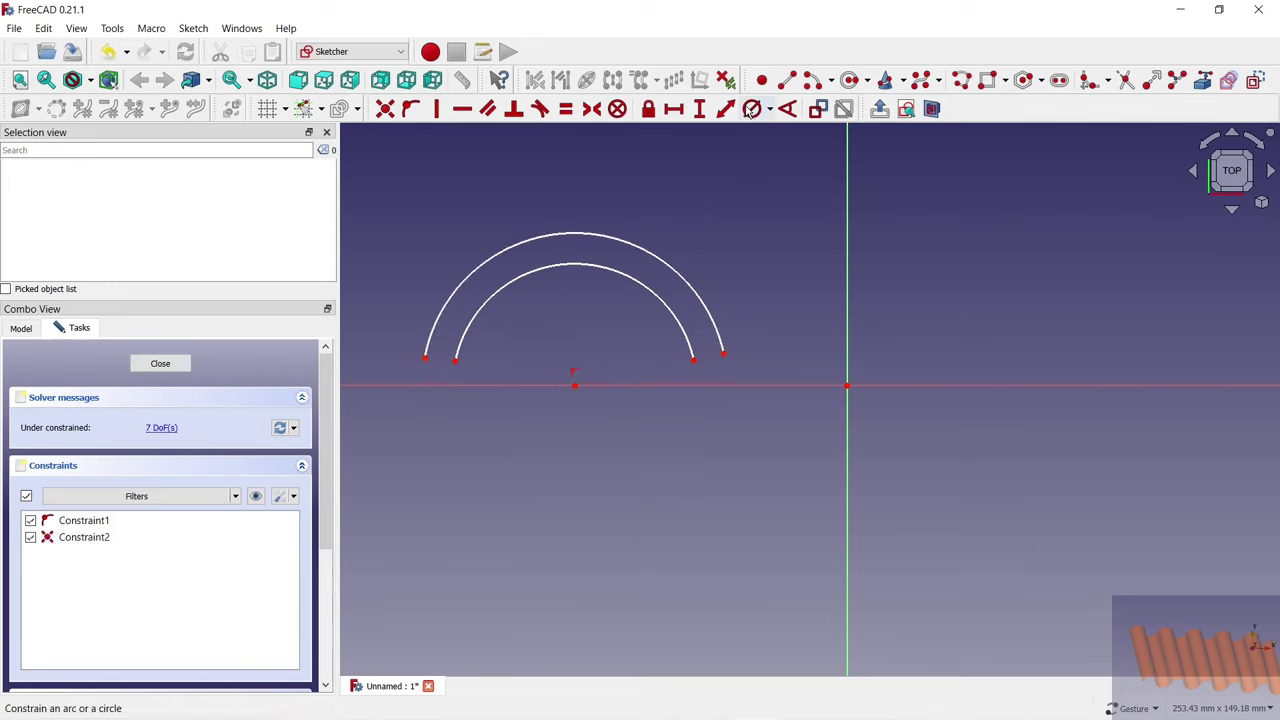
Dimension the arcs with 50 mm and 45 mm diameters.
click(541, 270)
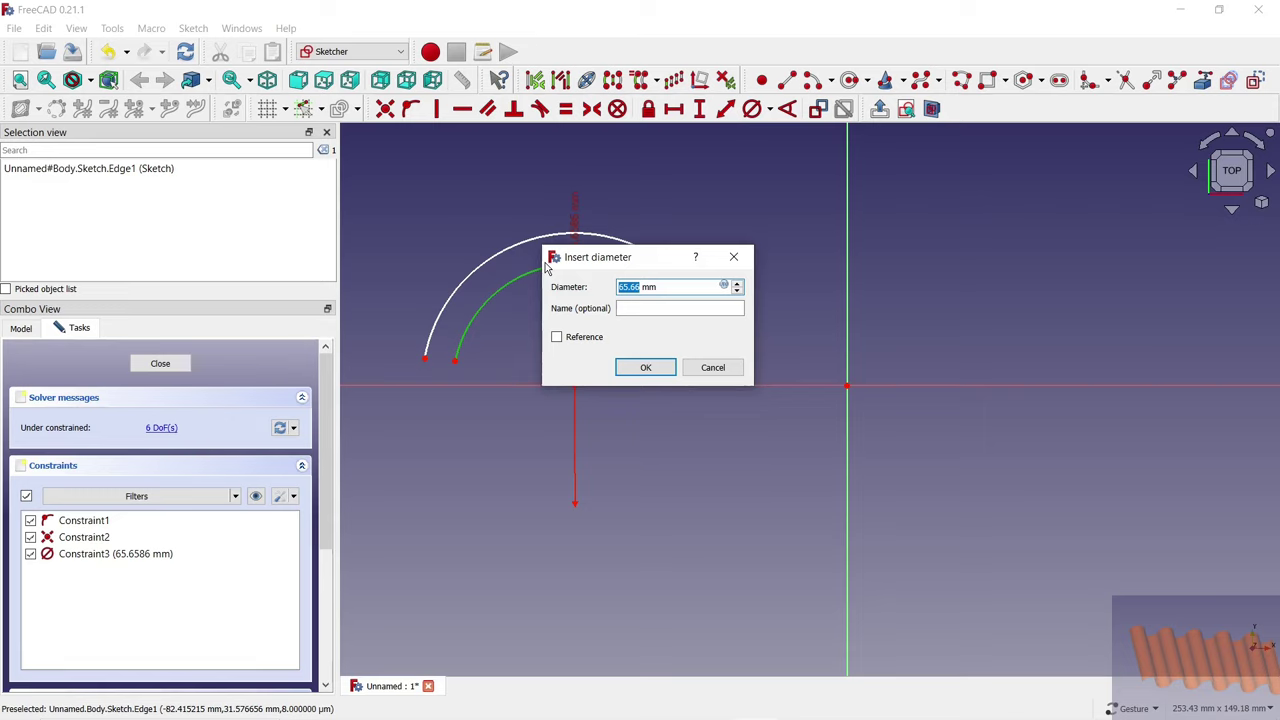
click(642, 368)
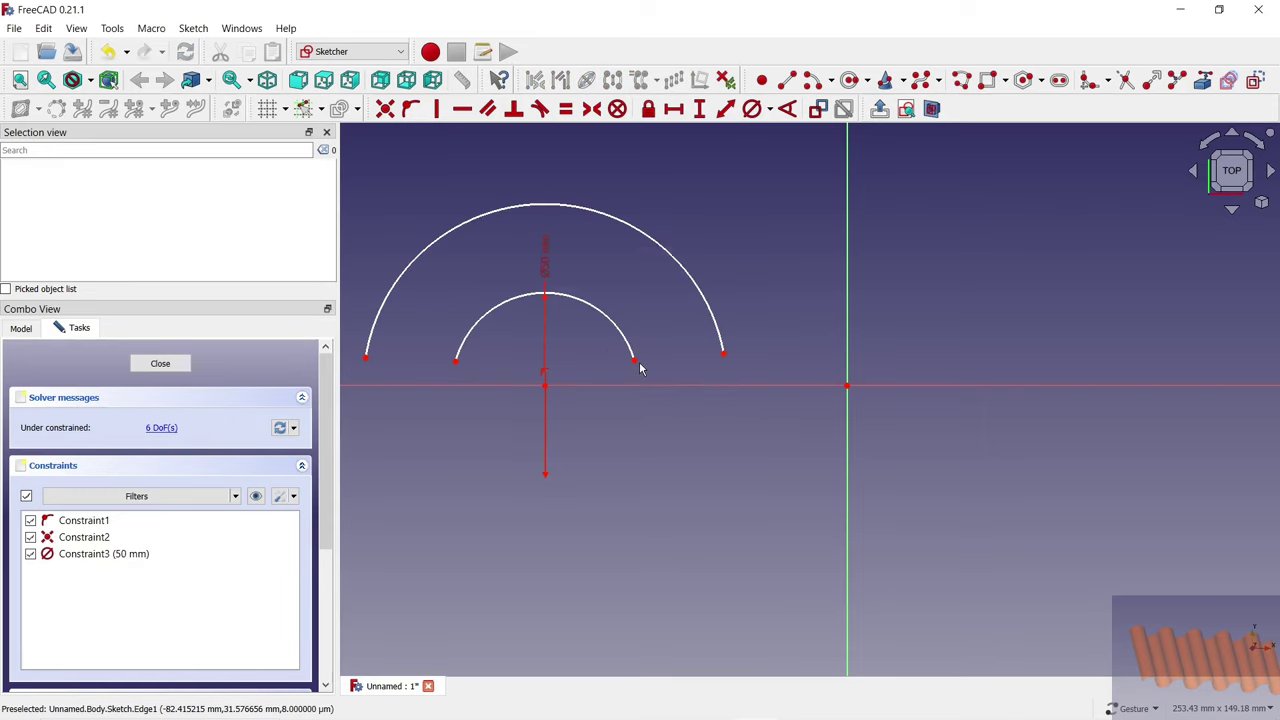
click(488, 212)
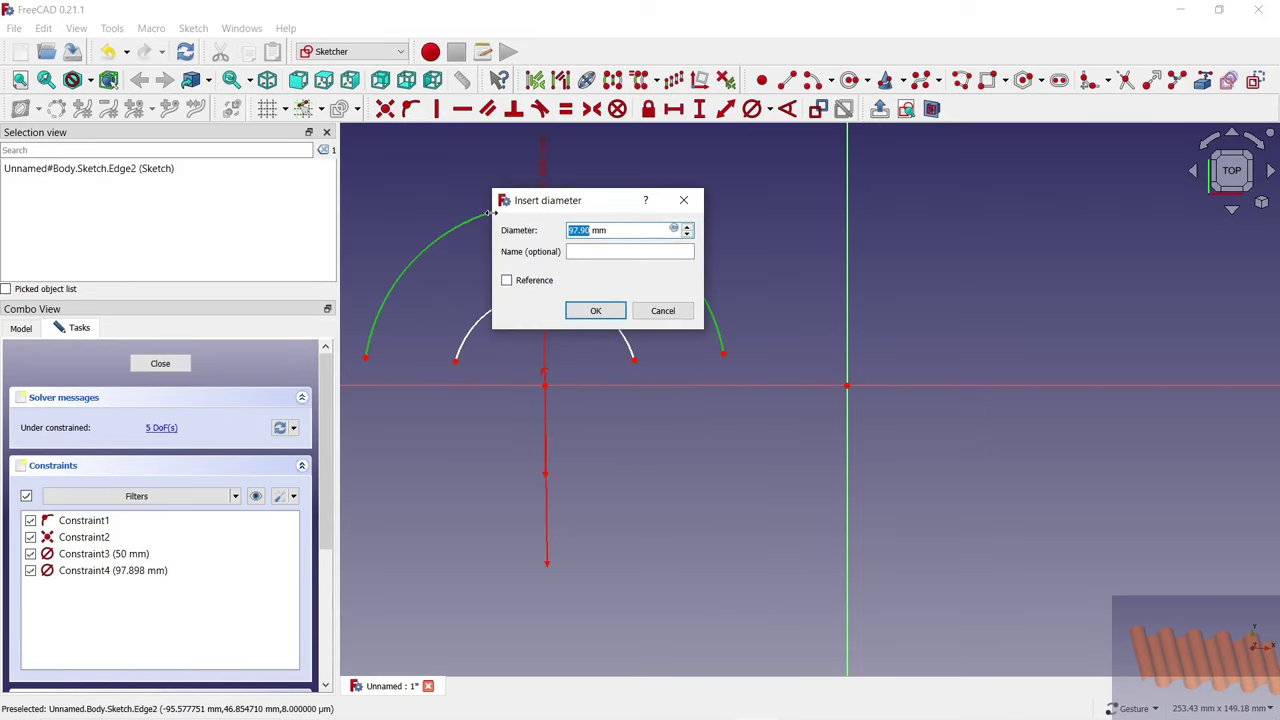
text(45)
click(603, 314)
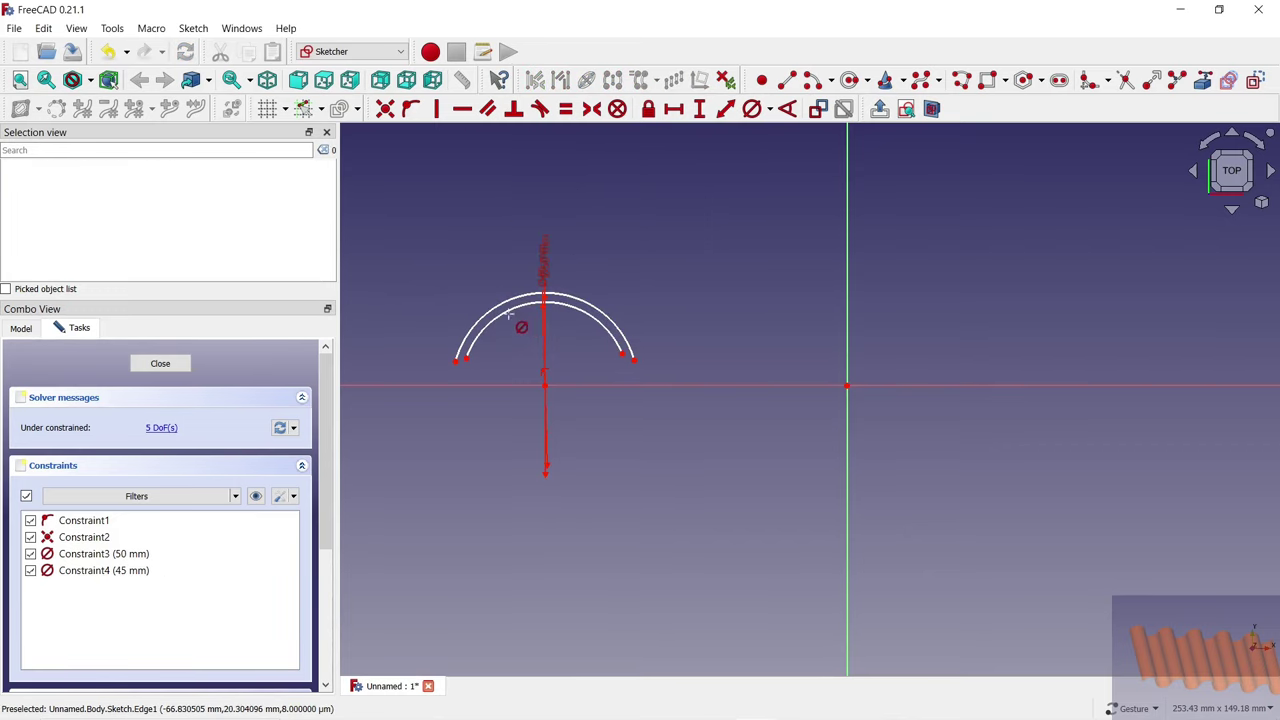
scroll(489, 291, up, 4)
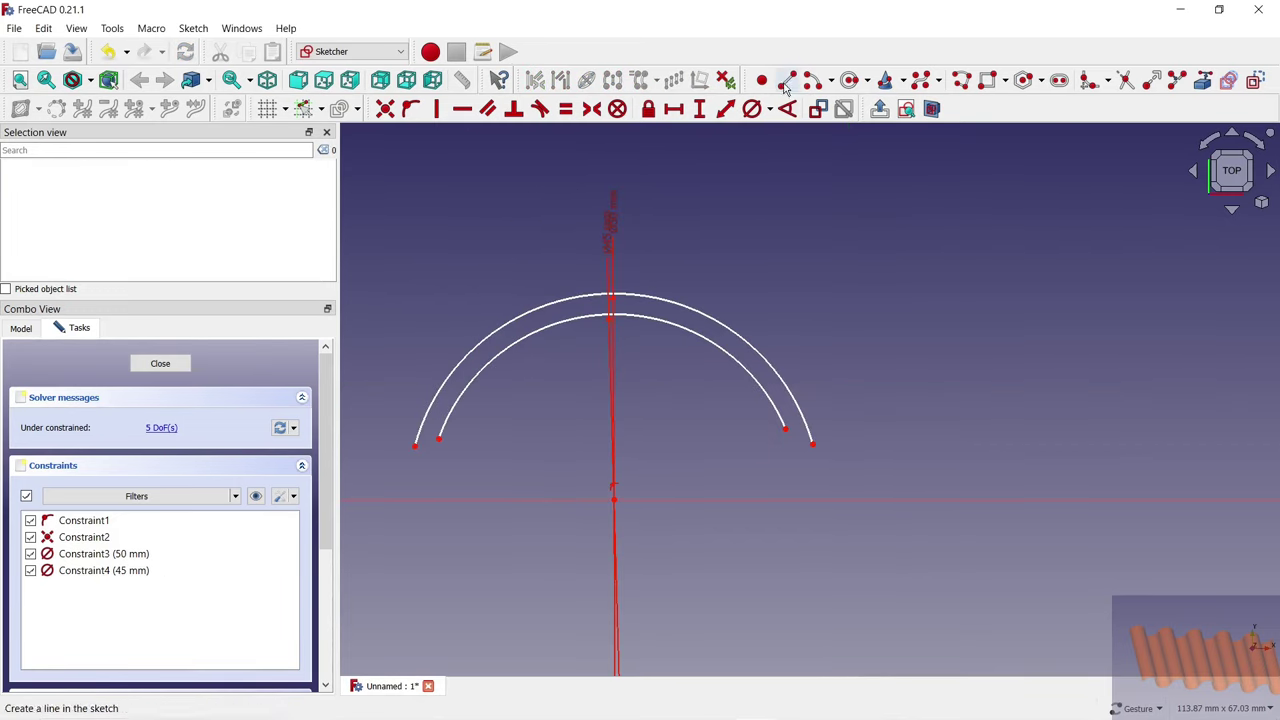
Draw short lines joining the left and right arc ends.
click(786, 80)
click(415, 446)
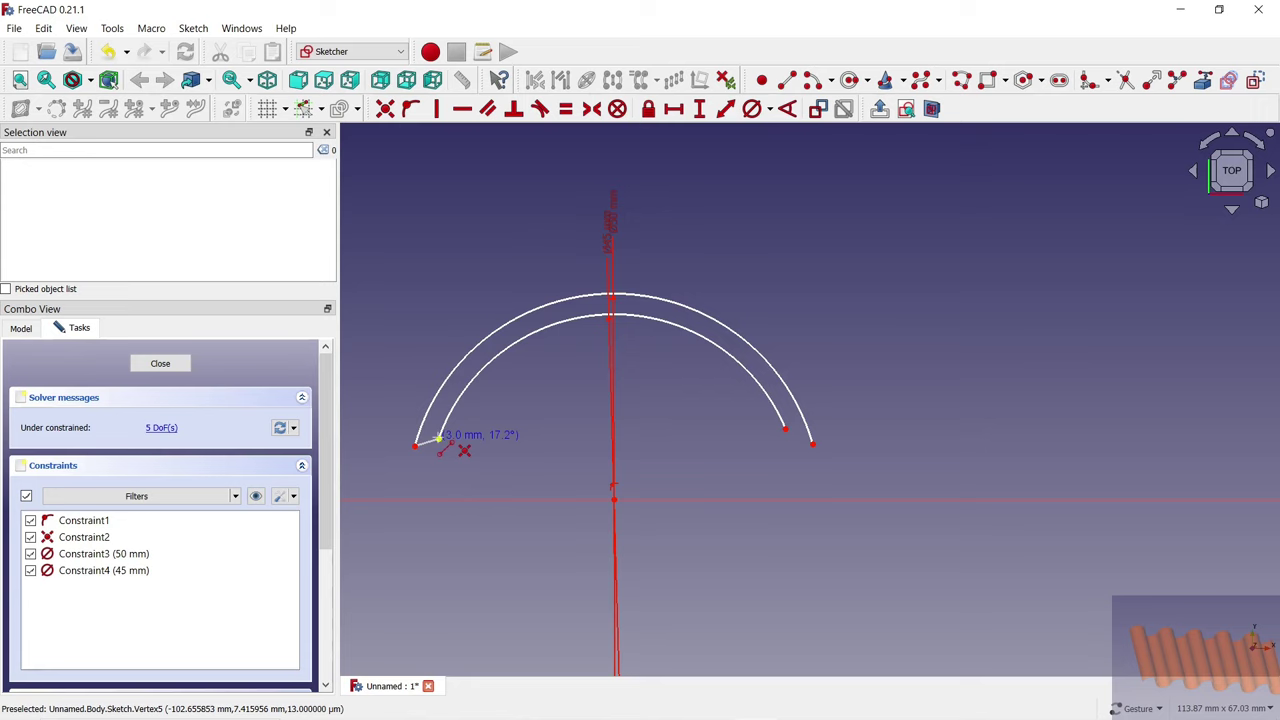
click(439, 438)
click(786, 427)
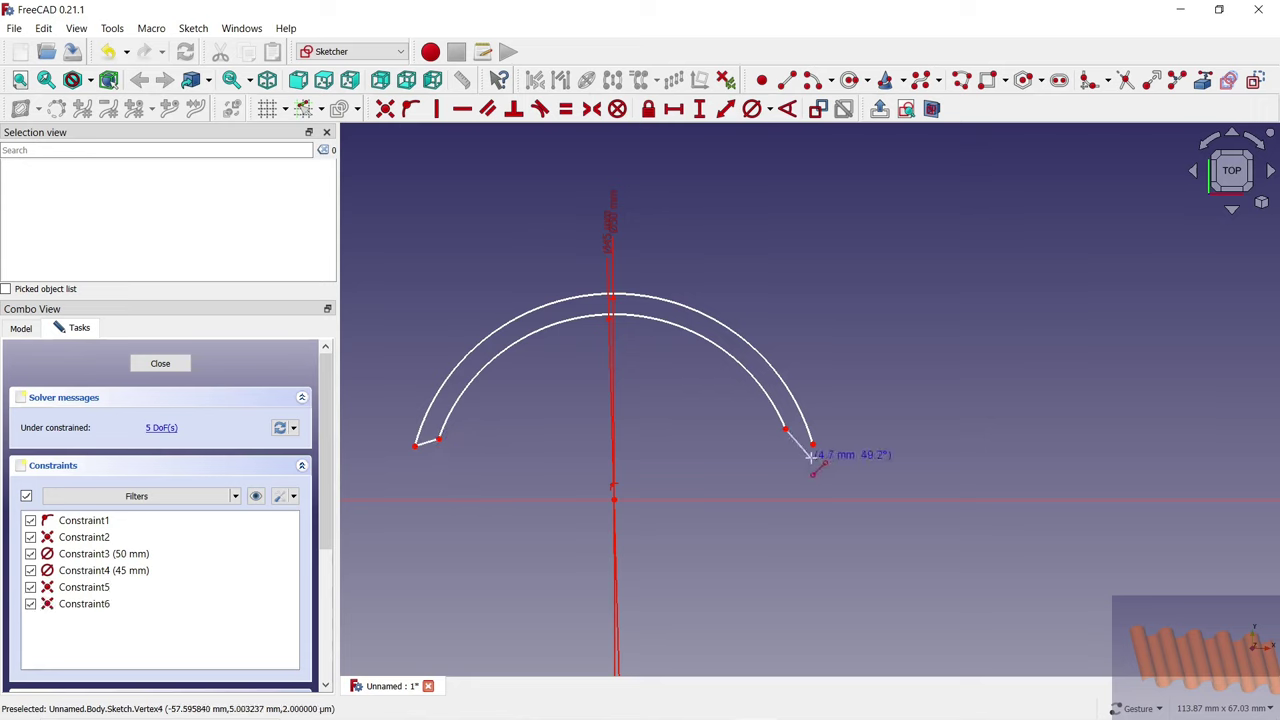
click(812, 443)
Make both closing lines horizontal and put the left arc endpoint on the horizontal axis.
click(799, 438)
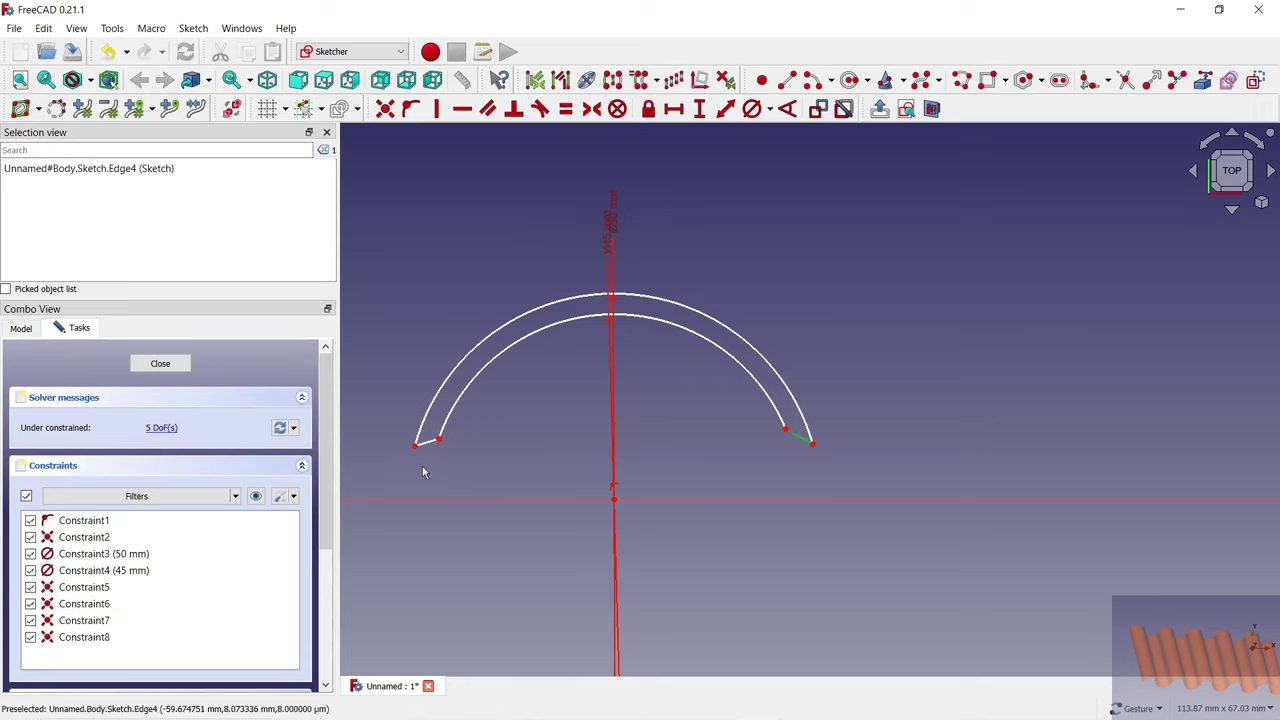
click(429, 447)
click(462, 108)
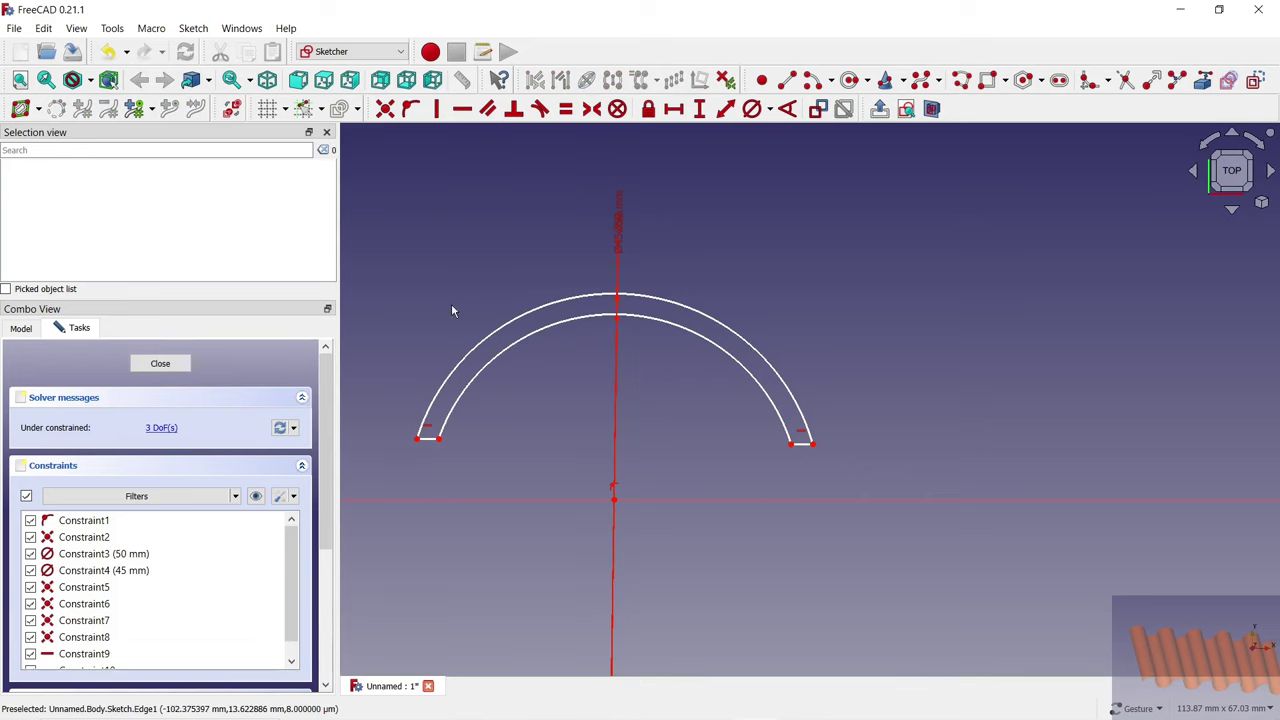
click(438, 438)
click(439, 499)
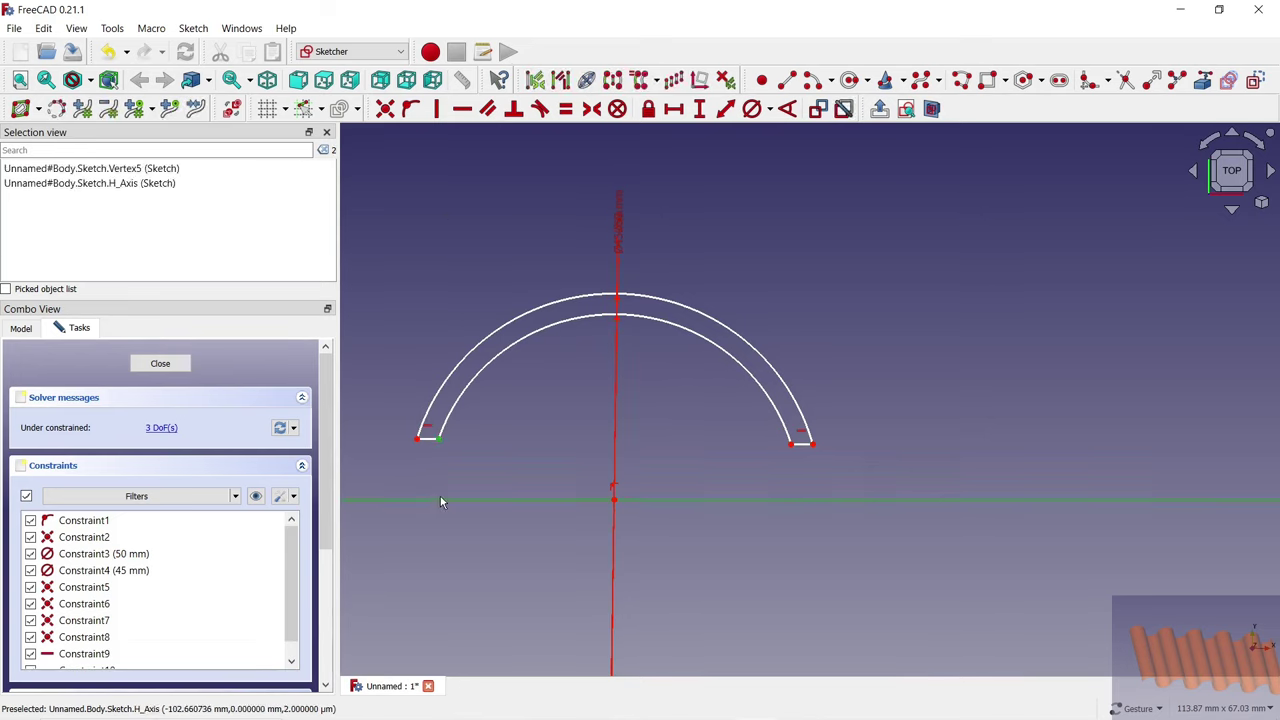
click(410, 108)
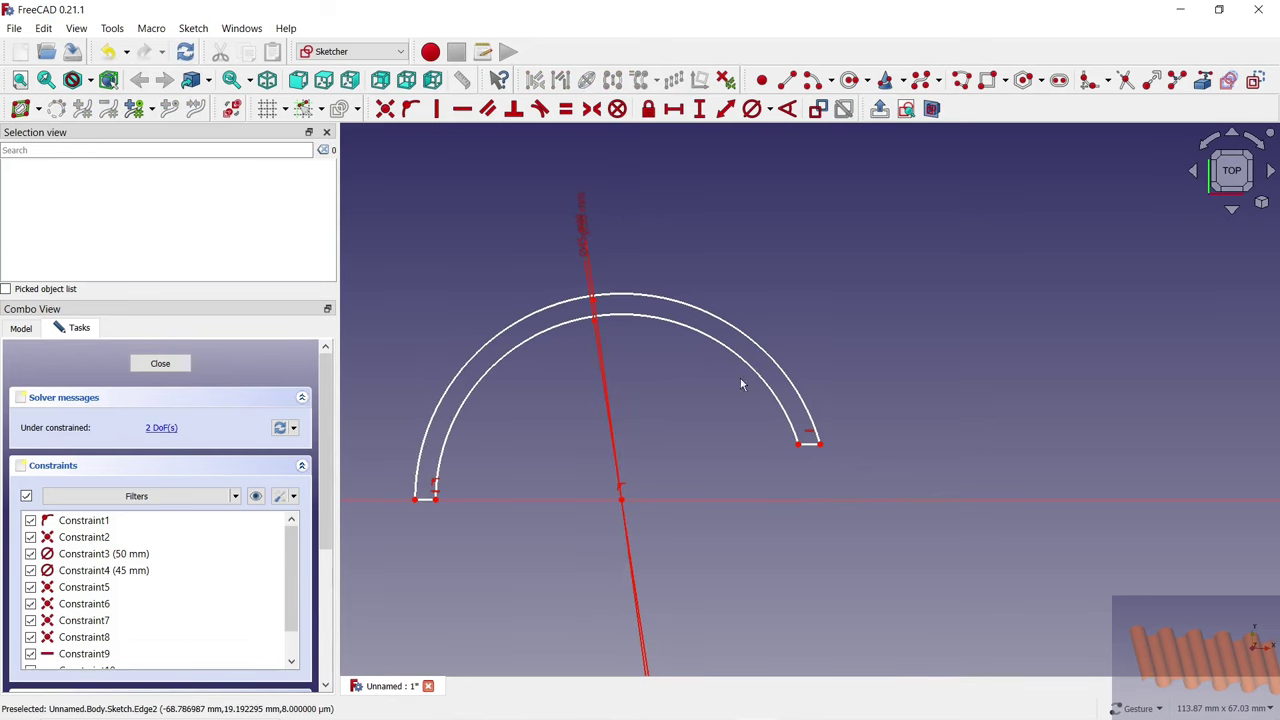
Make the right arc endpoints symmetric about the origin and close the sketch.
drag(588, 240, 650, 245)
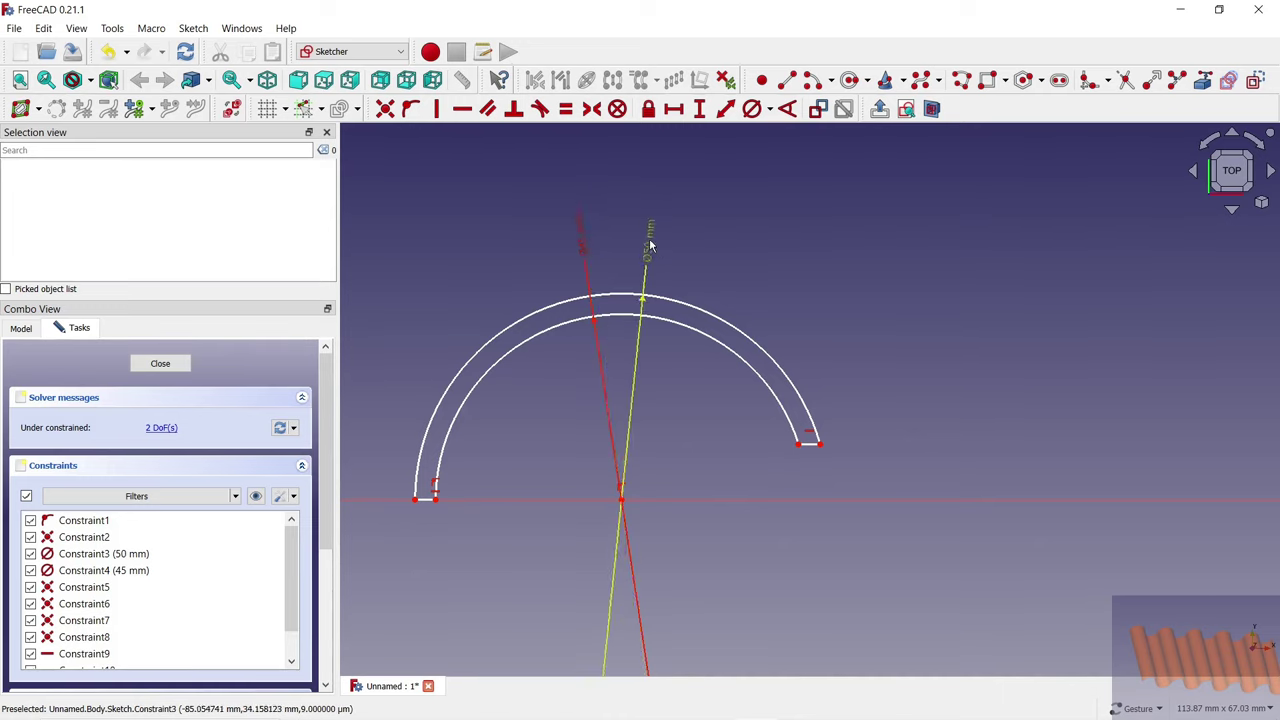
click(800, 442)
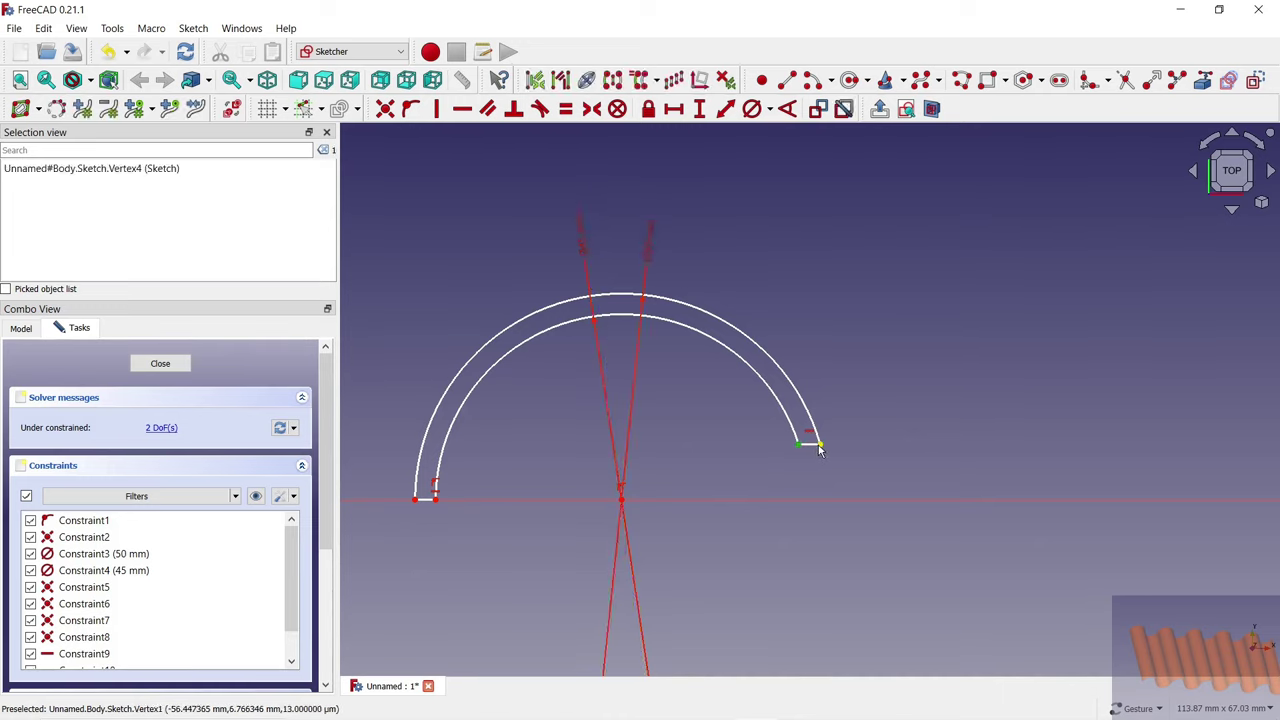
click(818, 442)
scroll(712, 445, down, 3)
scroll(1030, 490, up, 2)
click(1027, 463)
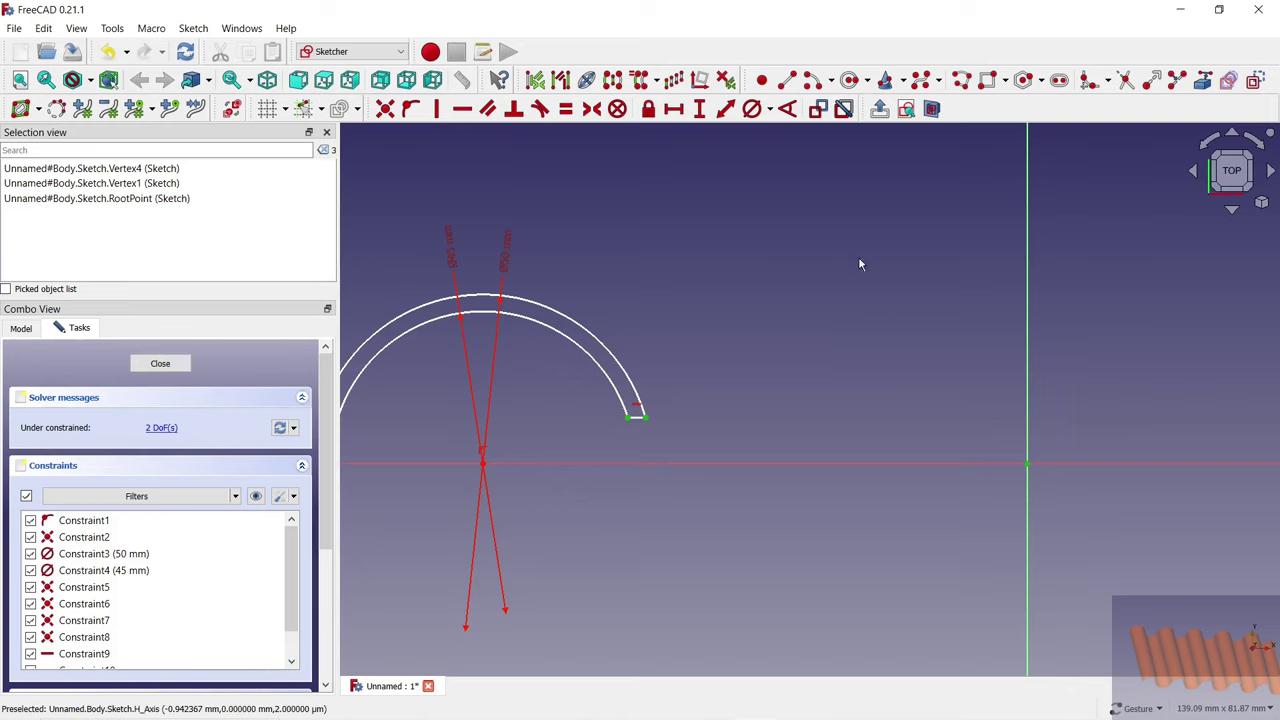
click(592, 110)
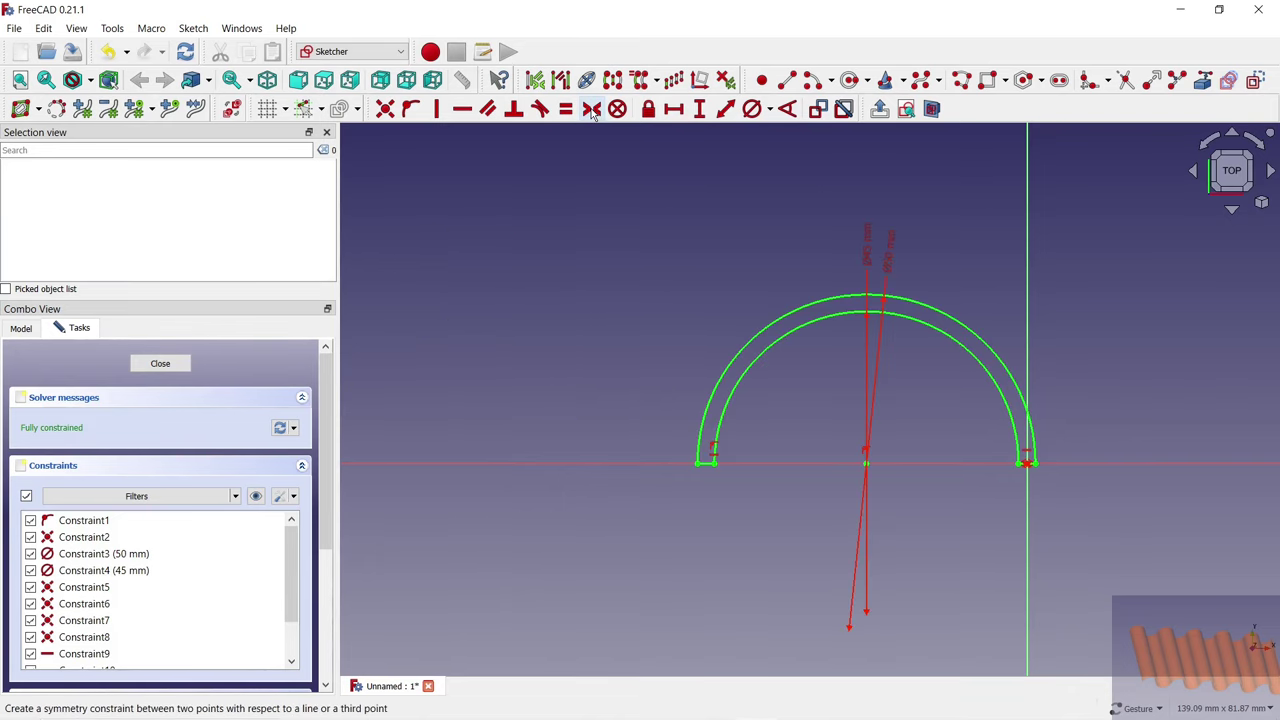
scroll(1053, 475, up, 3)
scroll(1053, 475, up, 2)
scroll(1053, 472, down, 1)
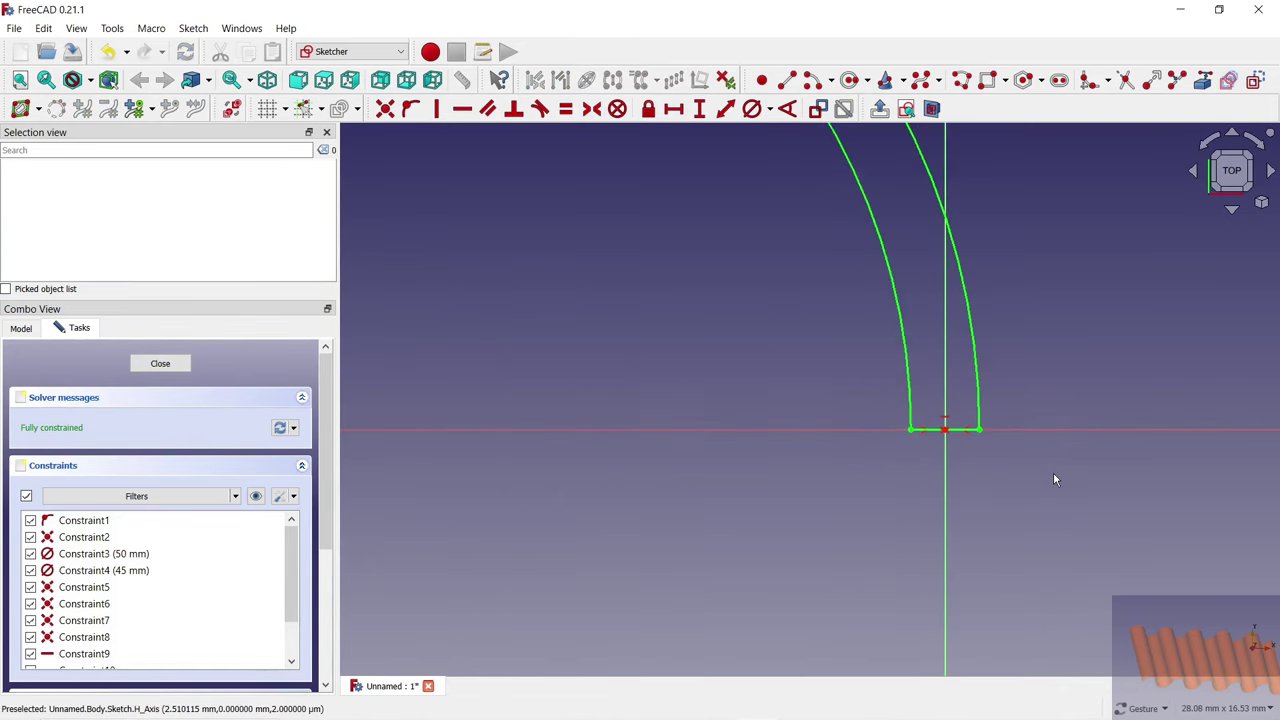
scroll(1053, 472, down, 5)
scroll(838, 448, down, 2)
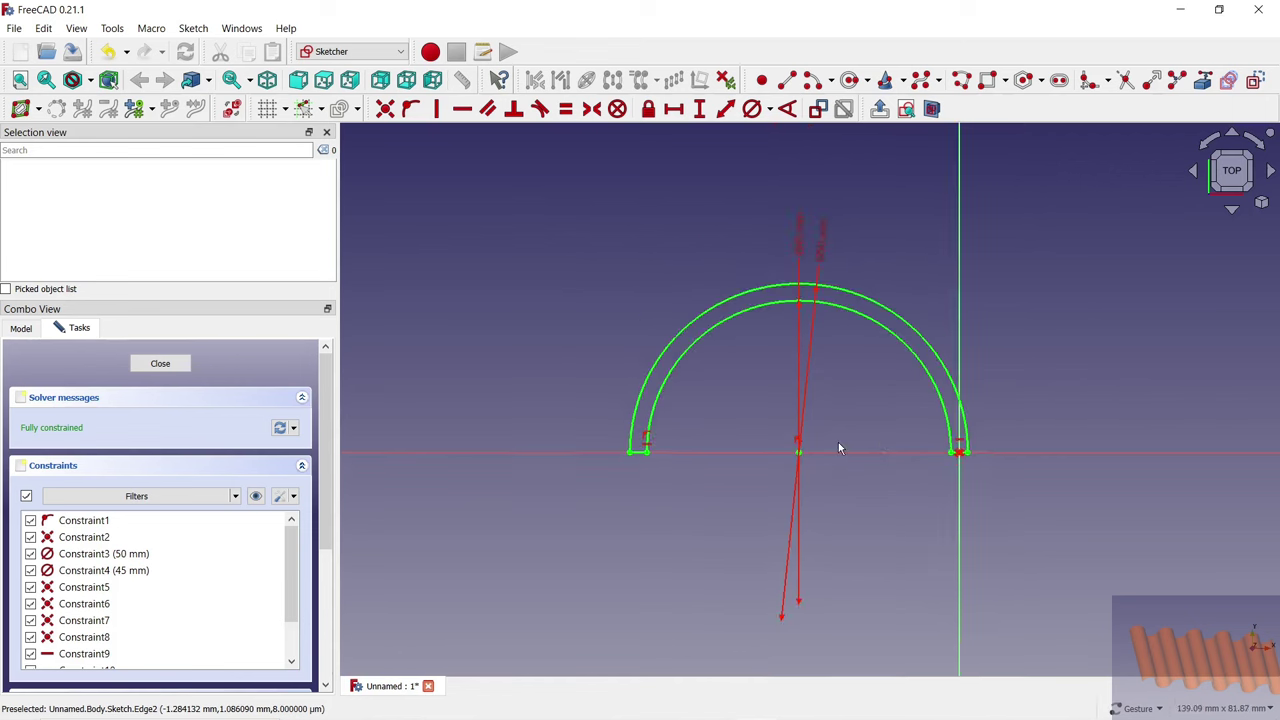
click(181, 366)
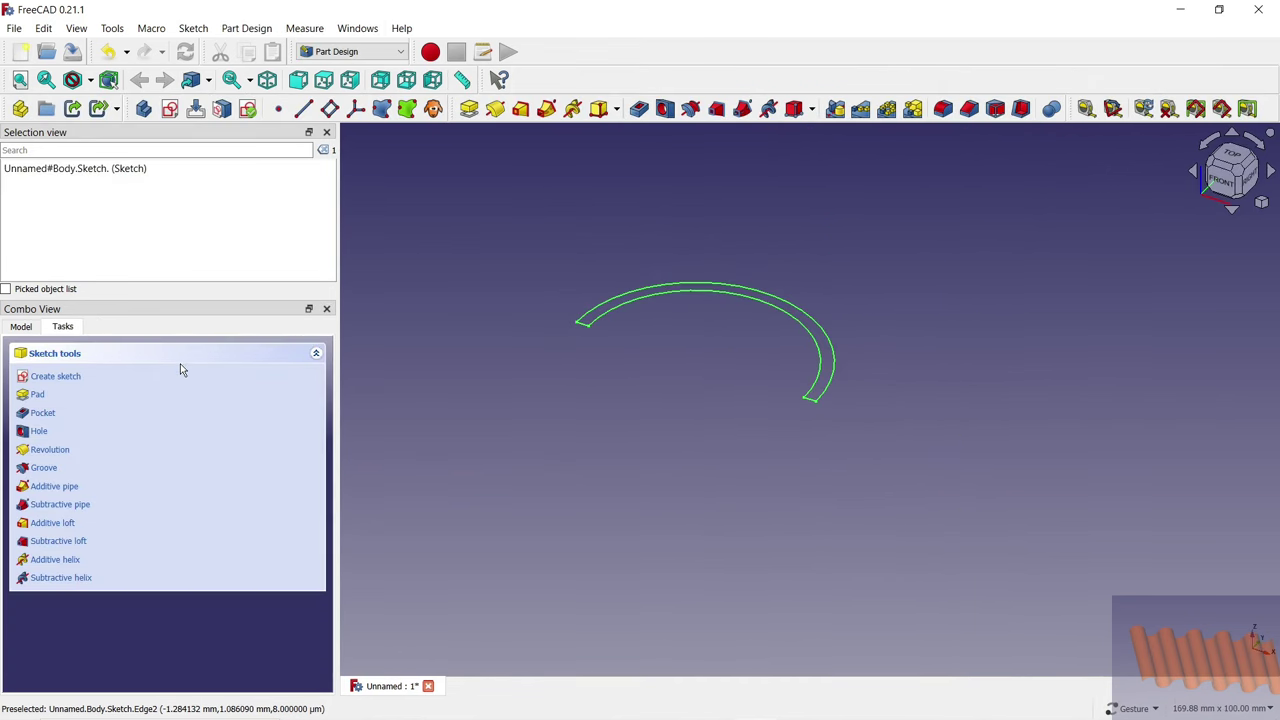
Pad the half-ring sketch 10 mm and select the Pad feature.
click(469, 108)
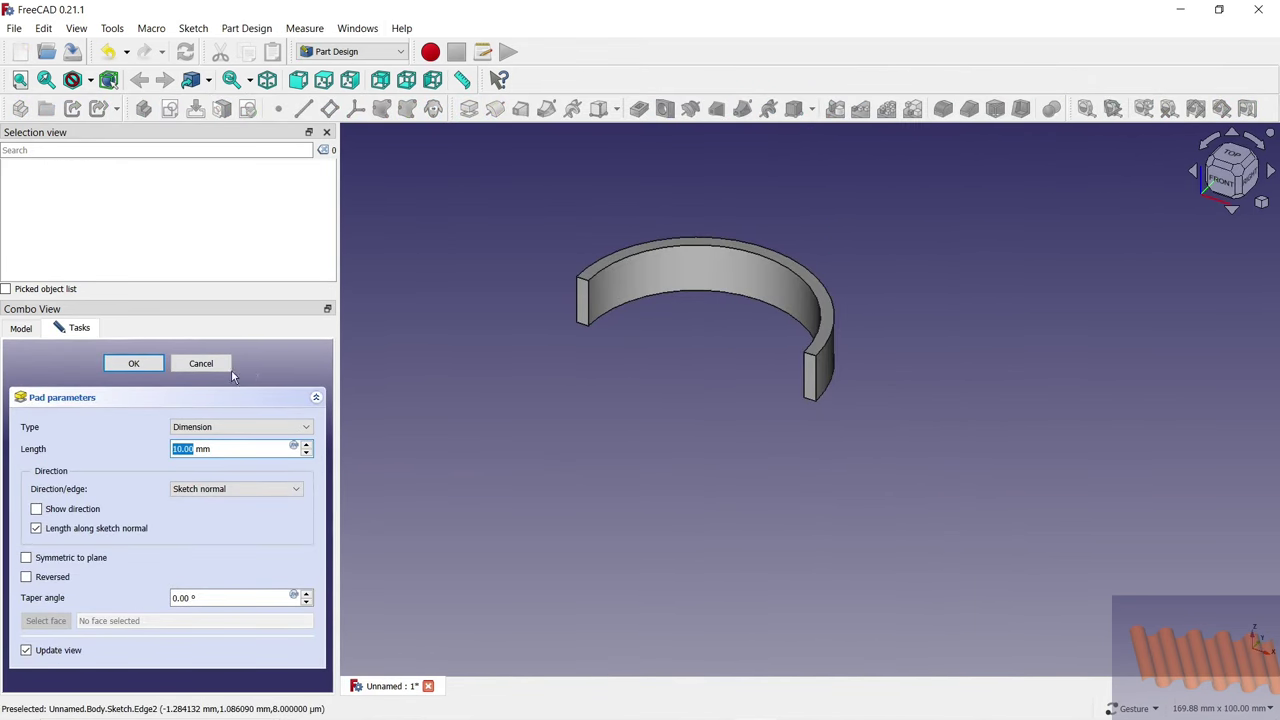
click(132, 363)
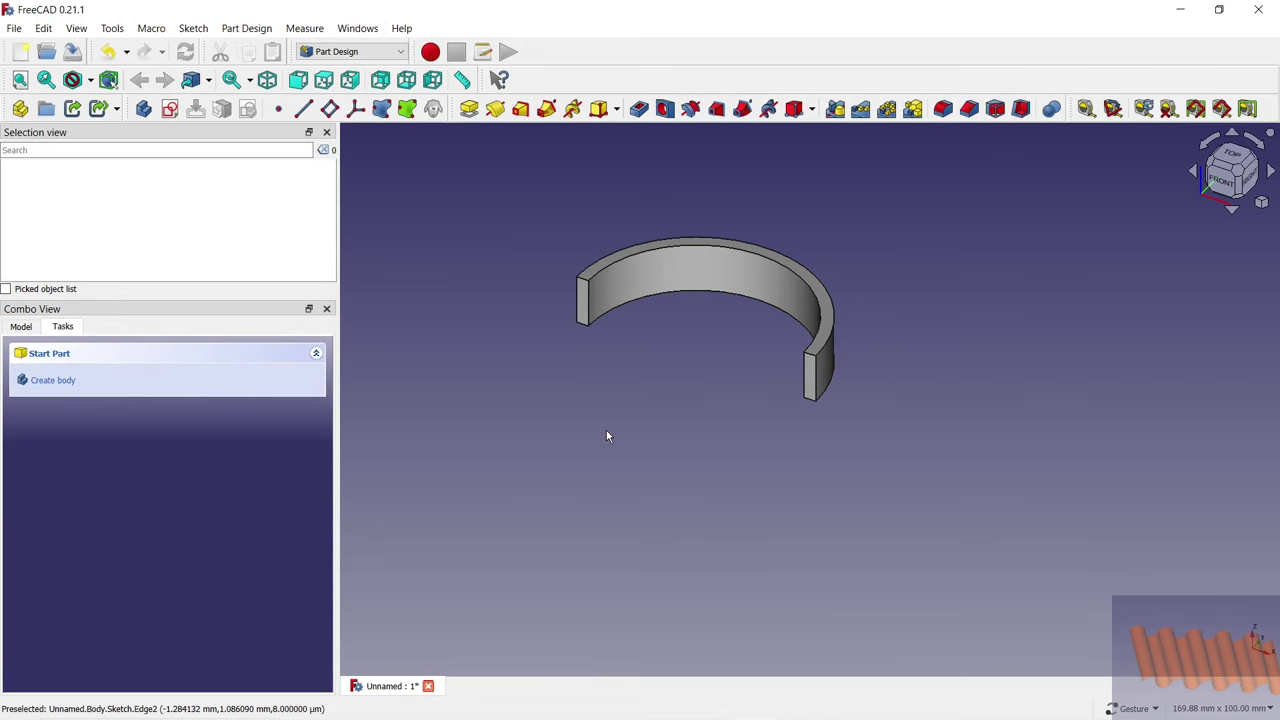
click(20, 326)
click(81, 396)
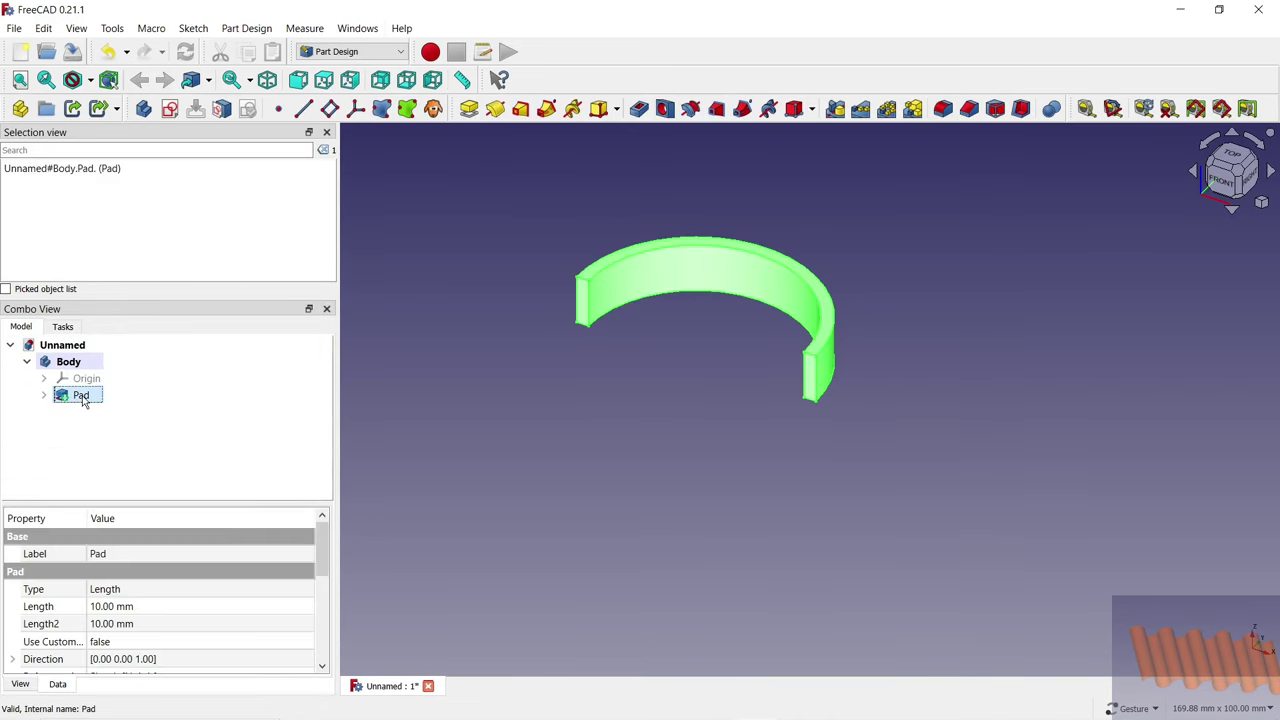
Add a MultiTransform on the pad with a 2-occurrence polar pattern about the Z axis.
click(913, 108)
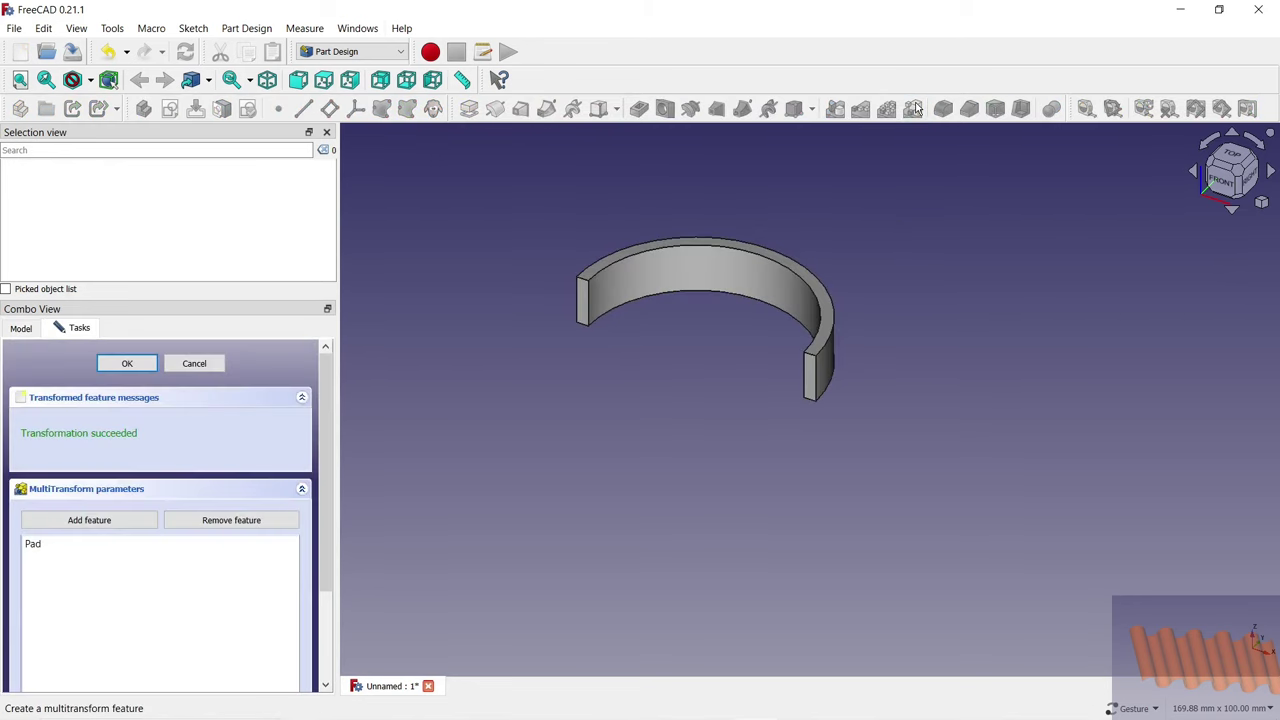
scroll(326, 500, down, 3)
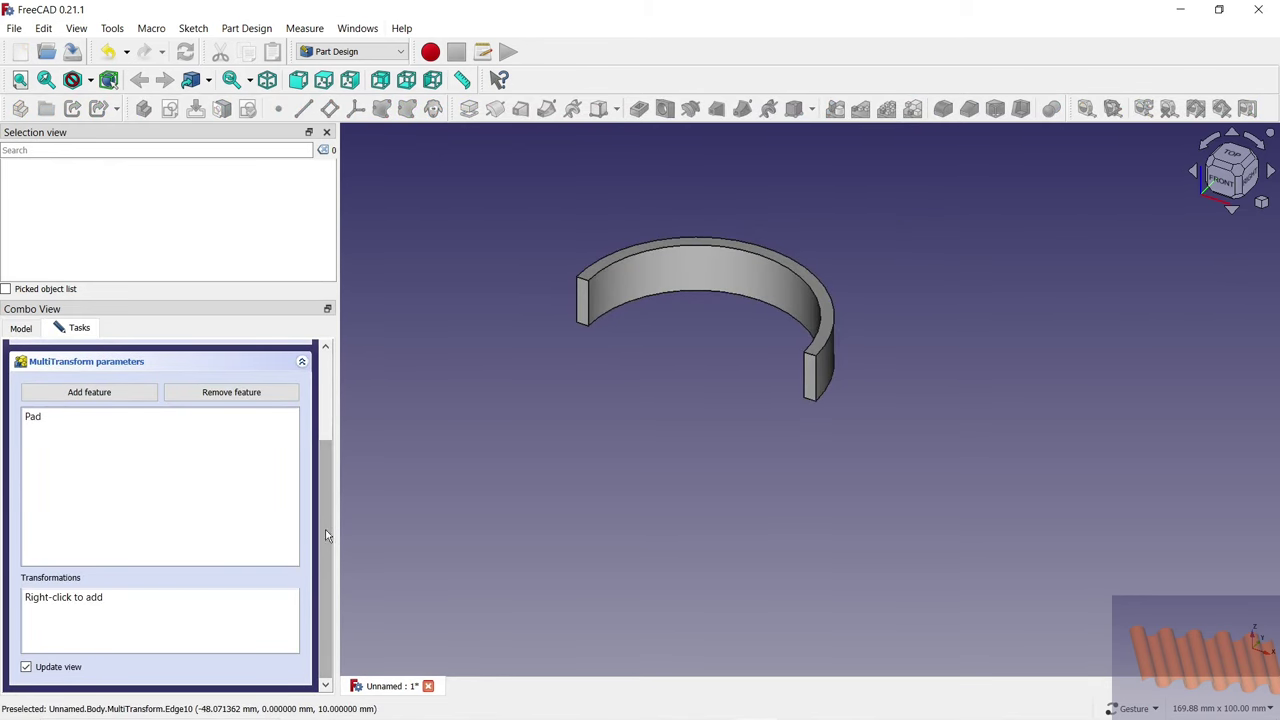
right_click(95, 601)
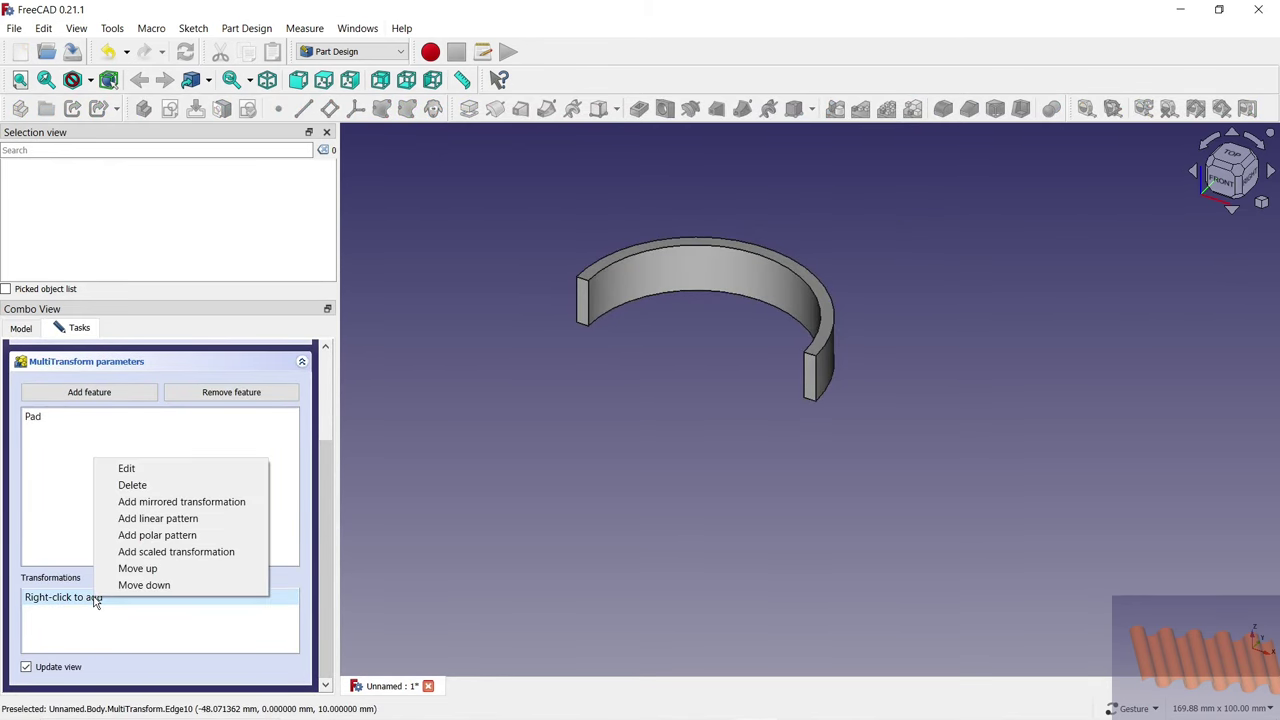
click(151, 536)
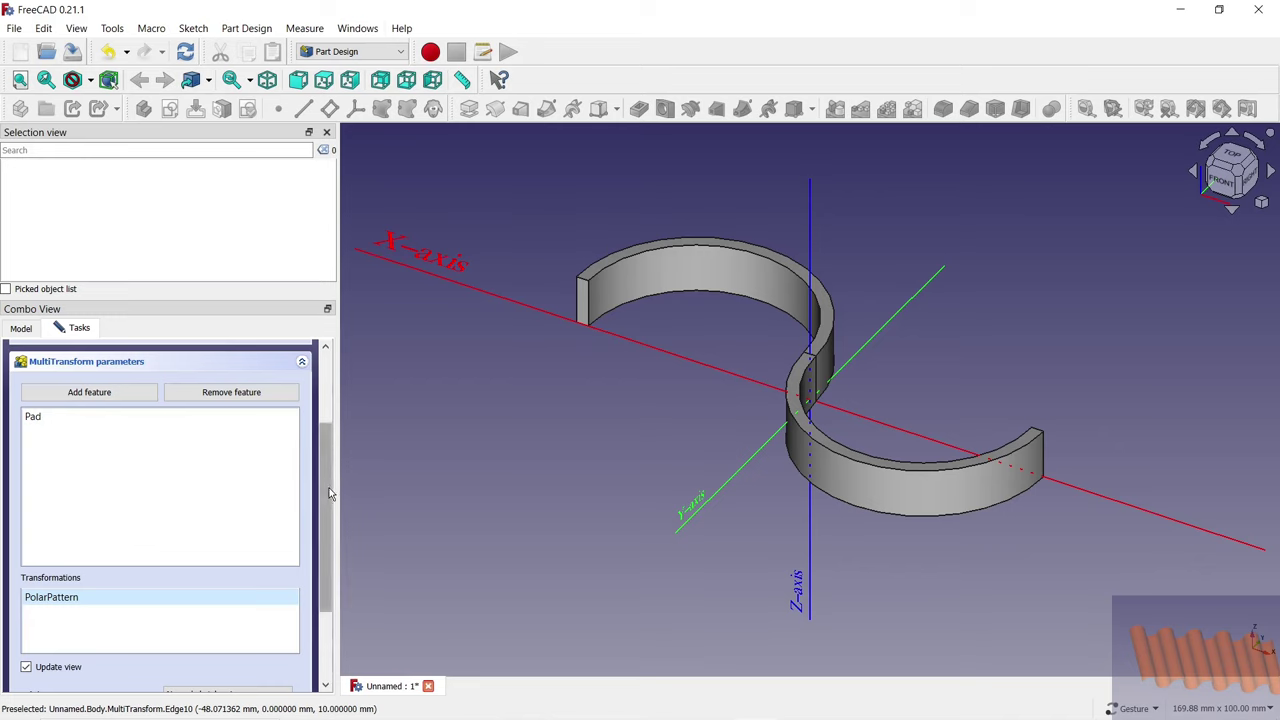
scroll(292, 474, down, 2)
click(230, 571)
click(238, 649)
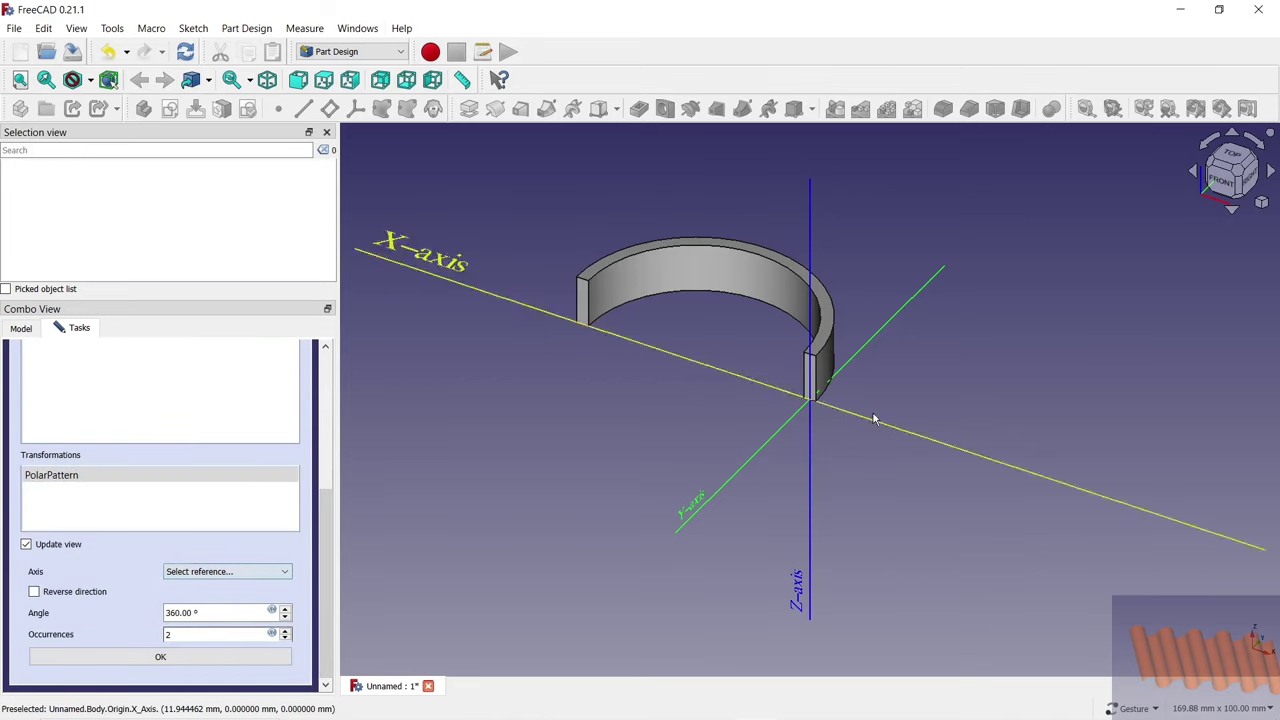
click(810, 500)
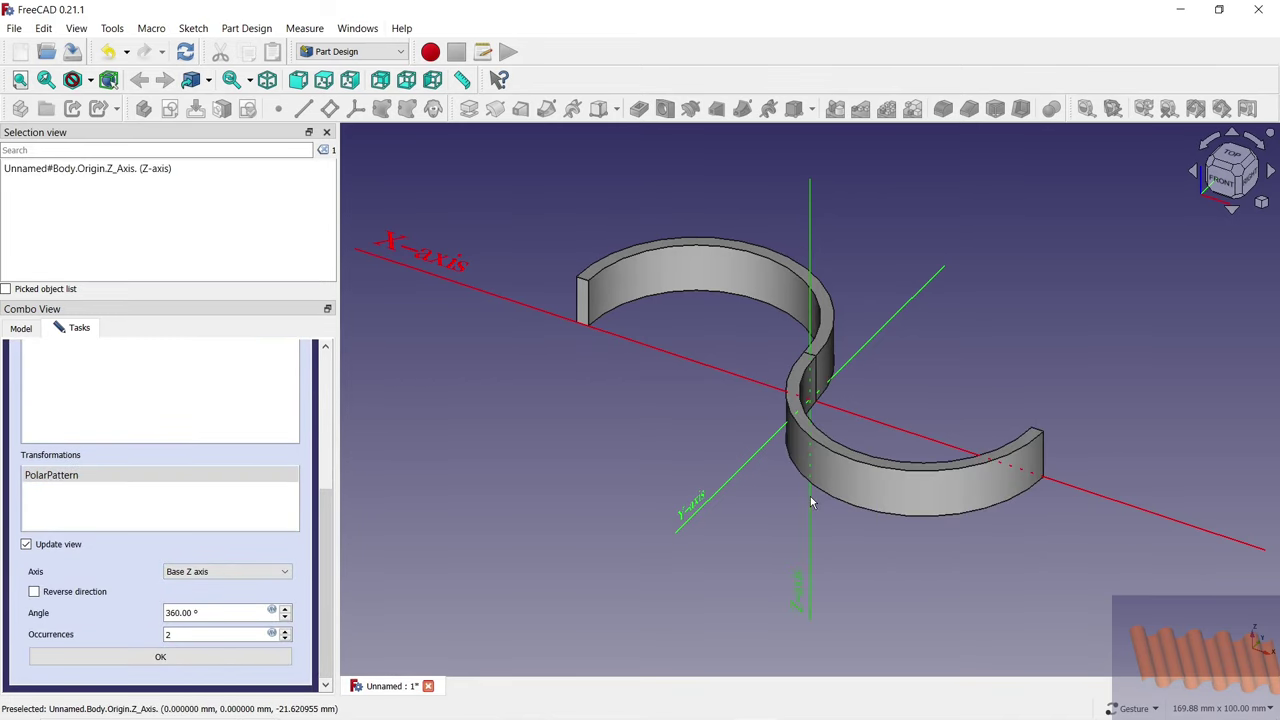
click(208, 659)
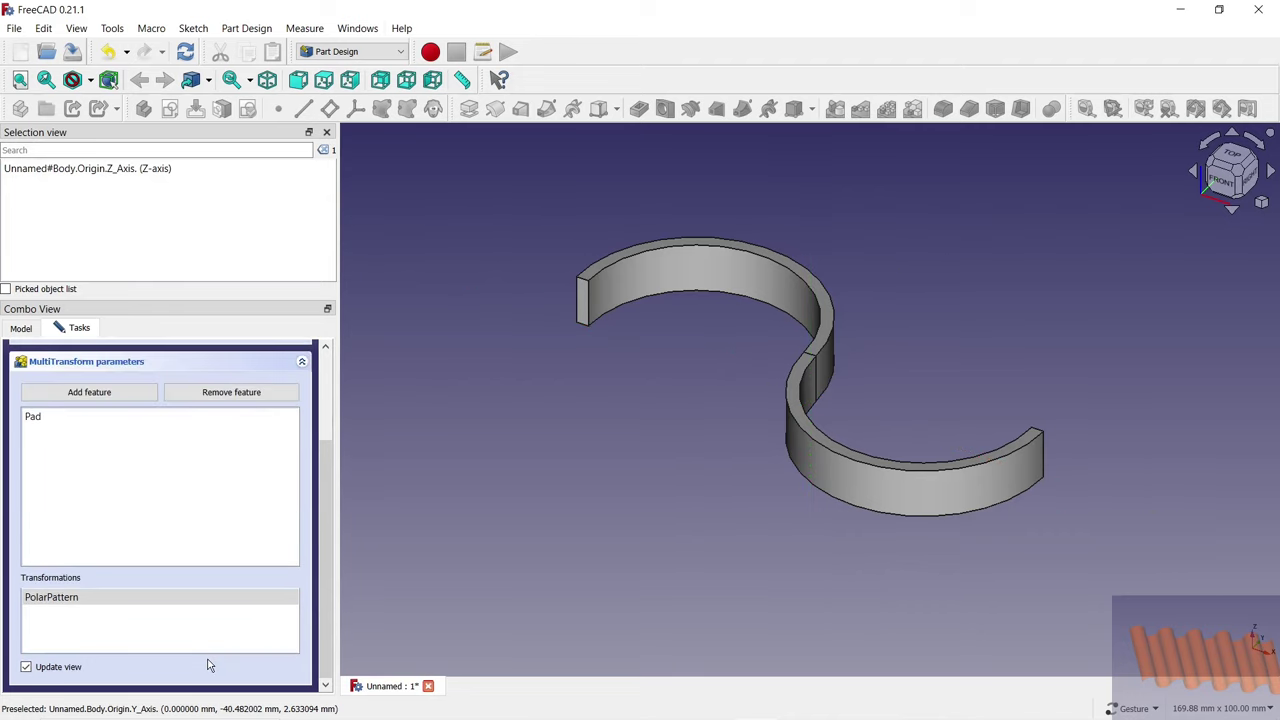
right_click(104, 596)
Add a 5-occurrence linear pattern along the horizontal axis and set its length.
click(162, 521)
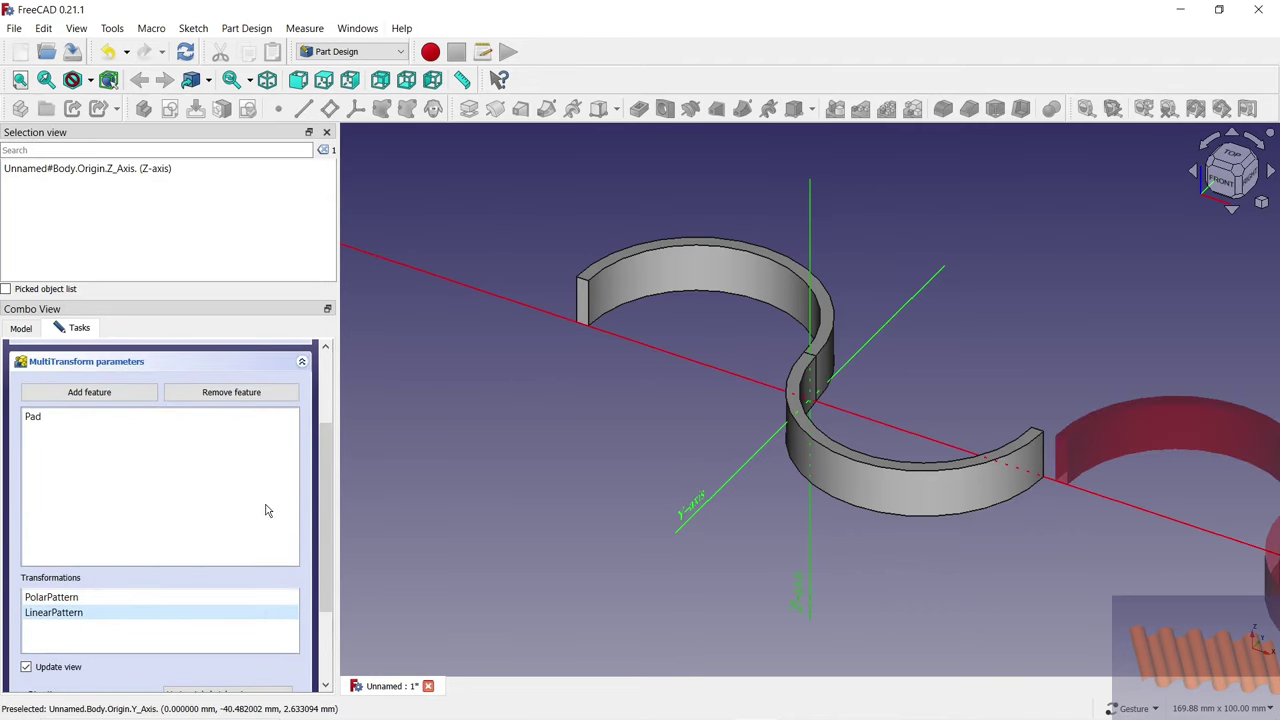
scroll(489, 370, down, 3)
scroll(489, 377, down, 2)
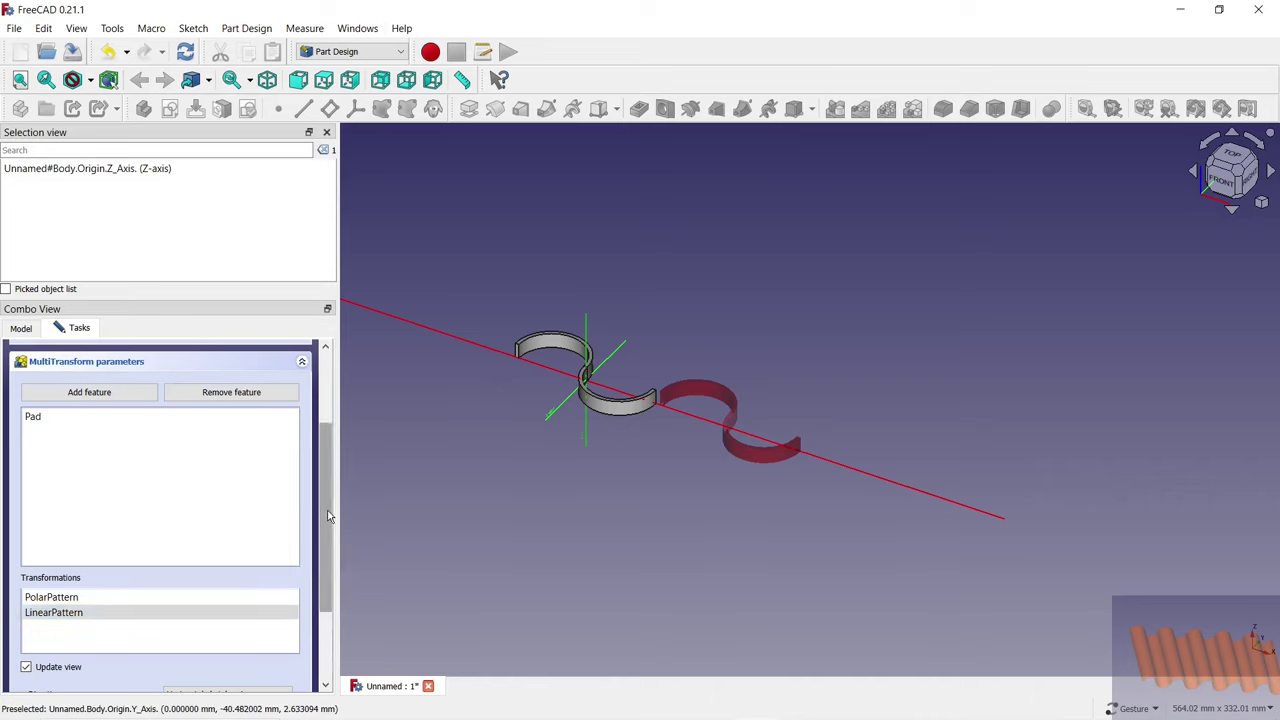
scroll(330, 520, down, 3)
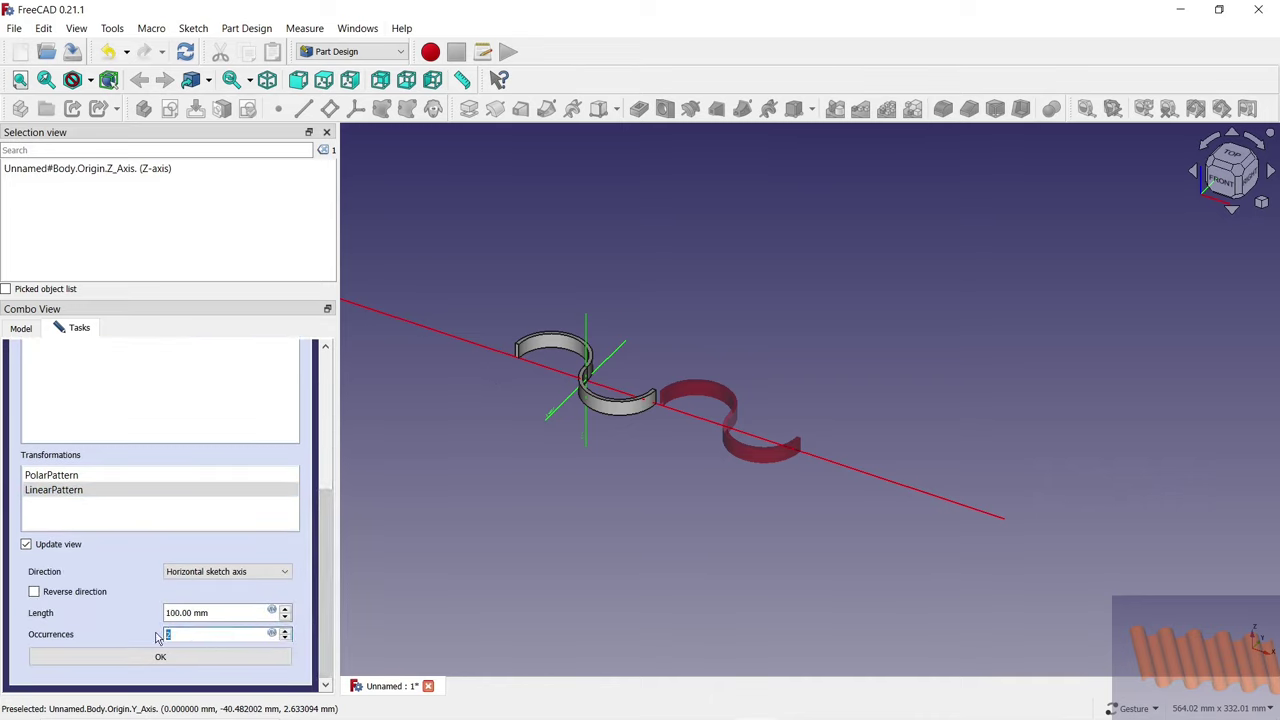
click(222, 613)
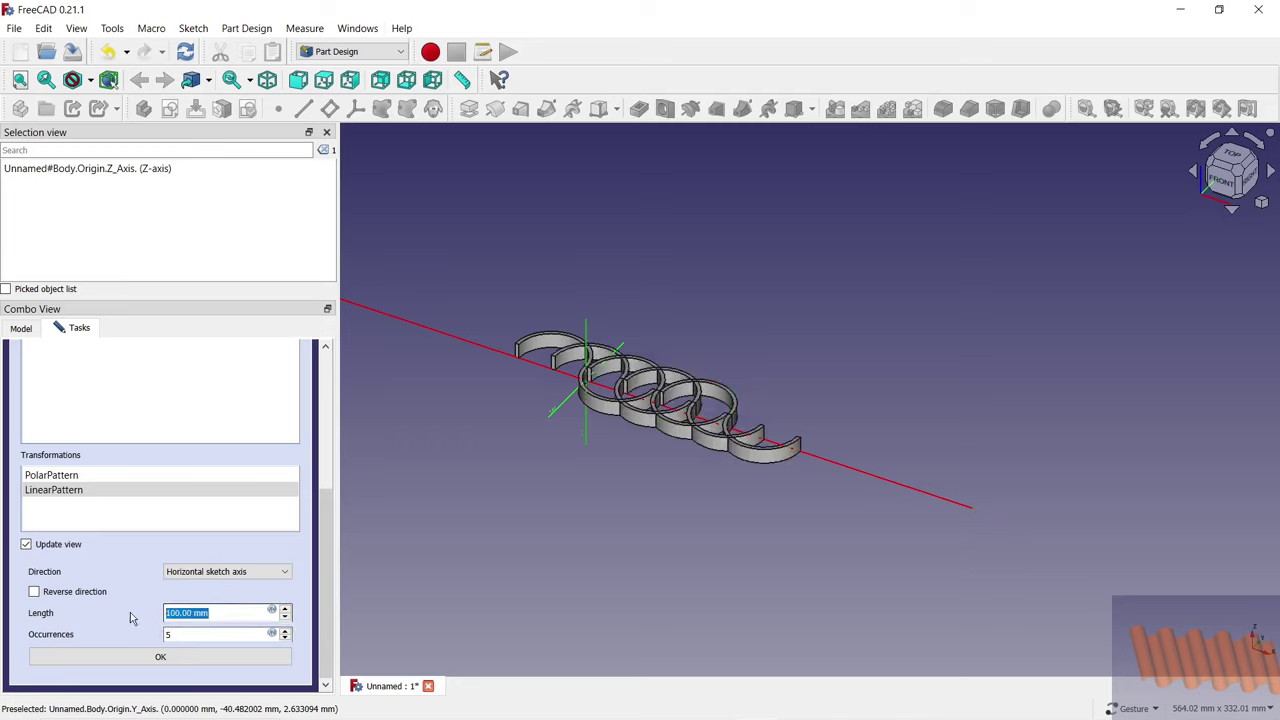
text(400)
click(202, 632)
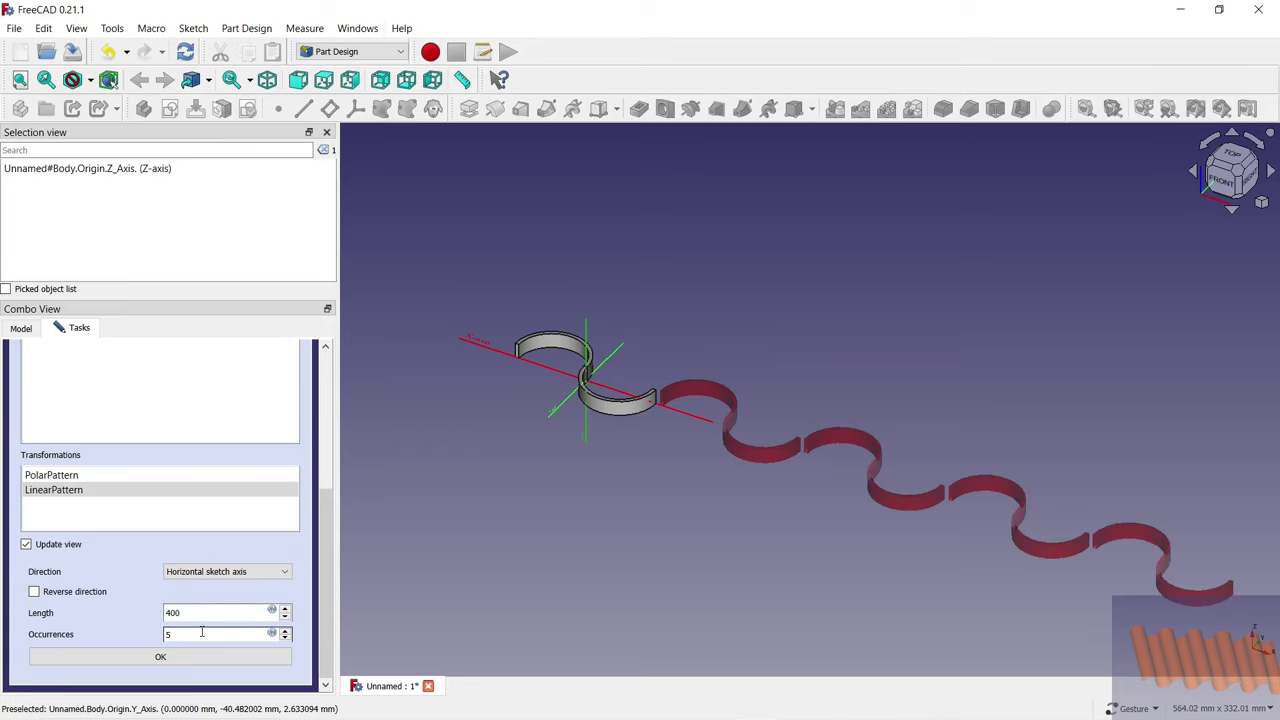
key(2)
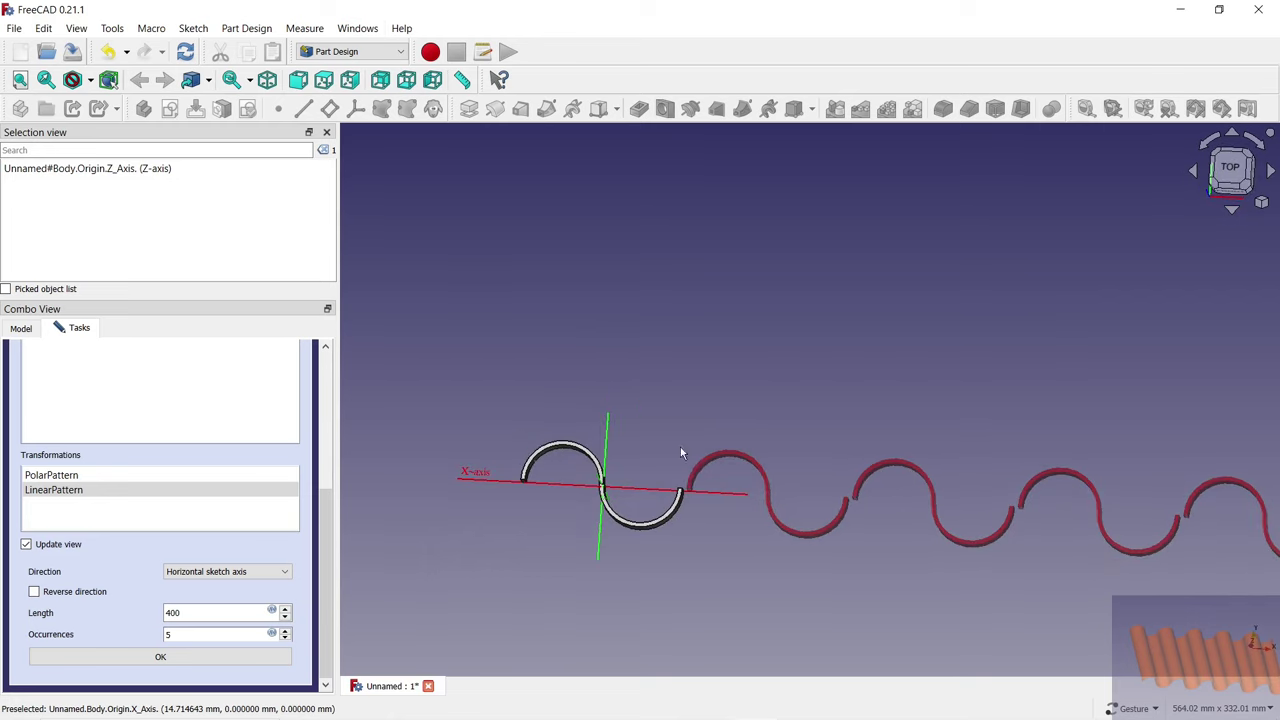
scroll(689, 519, up, 5)
Lower the pattern length step by step to 380 mm so the pieces join, then accept.
click(285, 617)
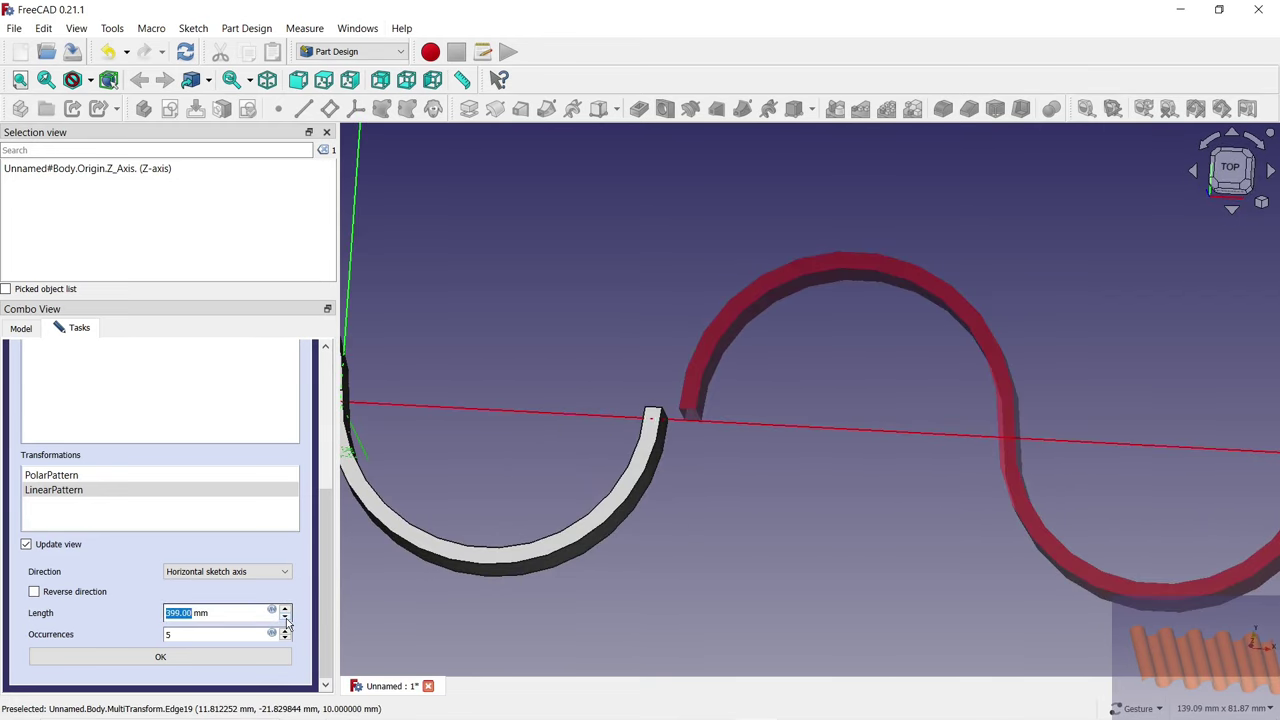
click(285, 617)
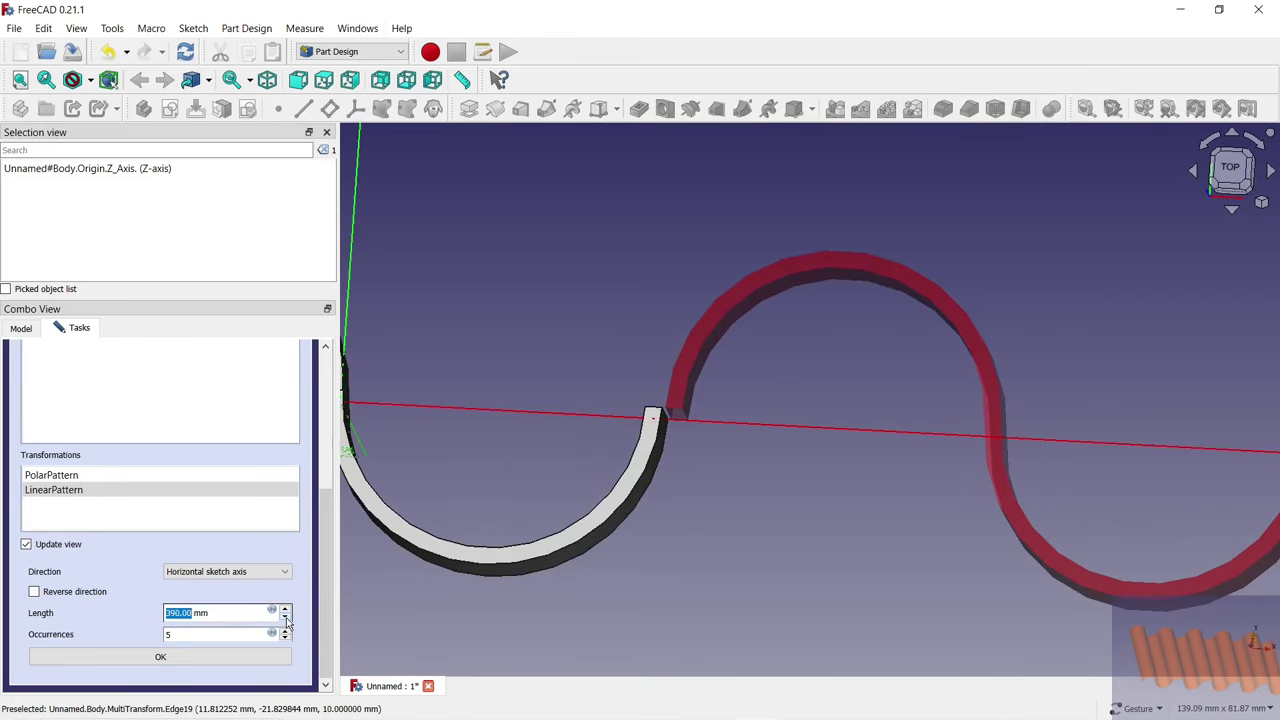
click(285, 617)
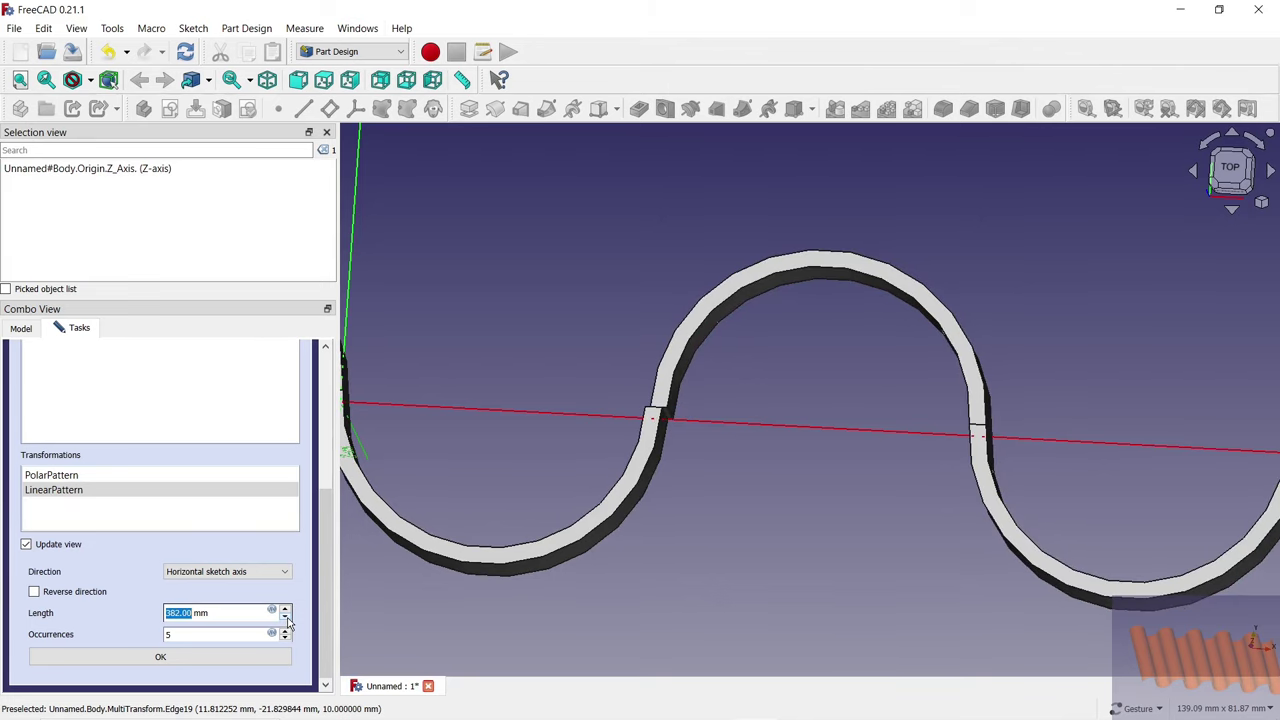
click(285, 617)
click(1218, 146)
scroll(700, 440, up, 2)
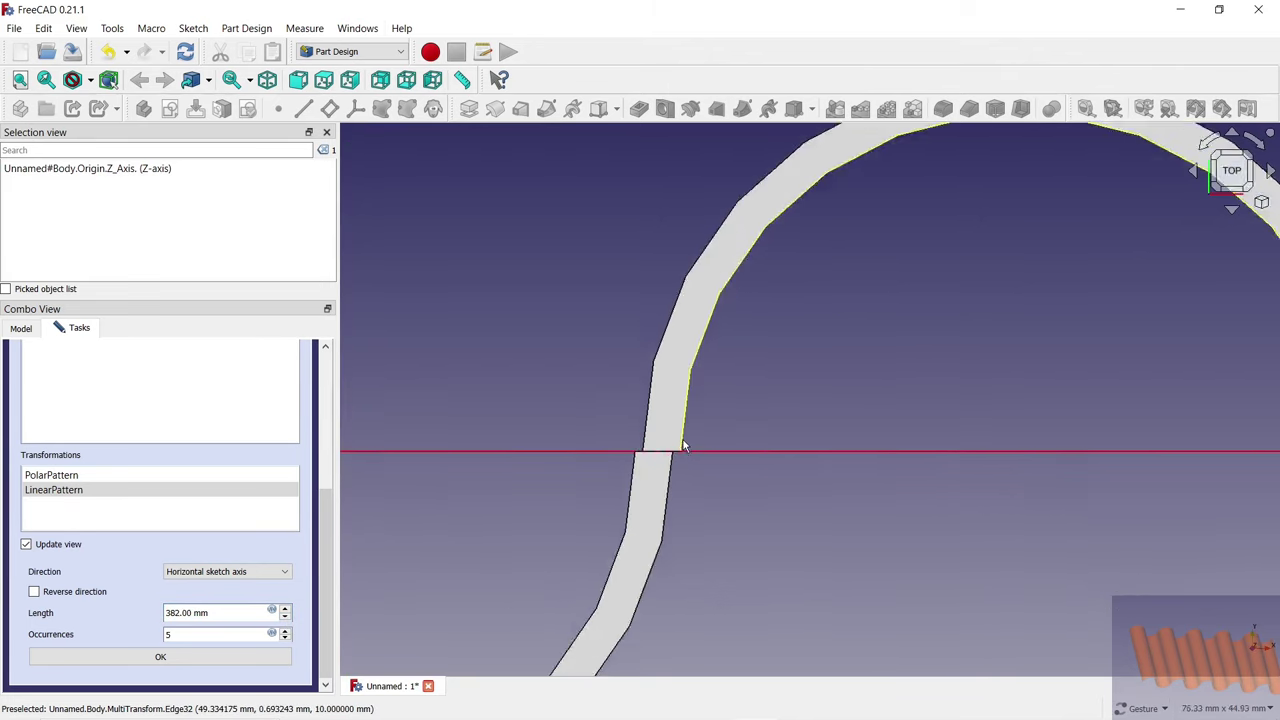
scroll(700, 440, up, 4)
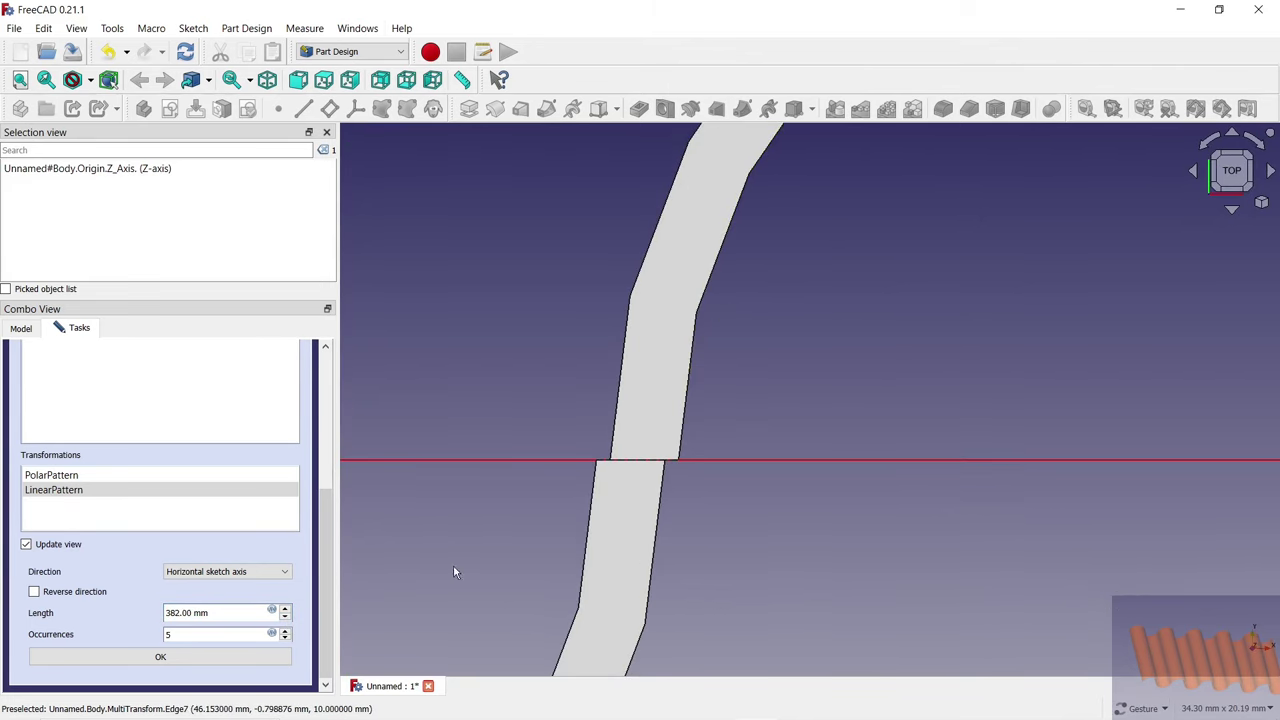
click(285, 617)
scroll(716, 409, down, 3)
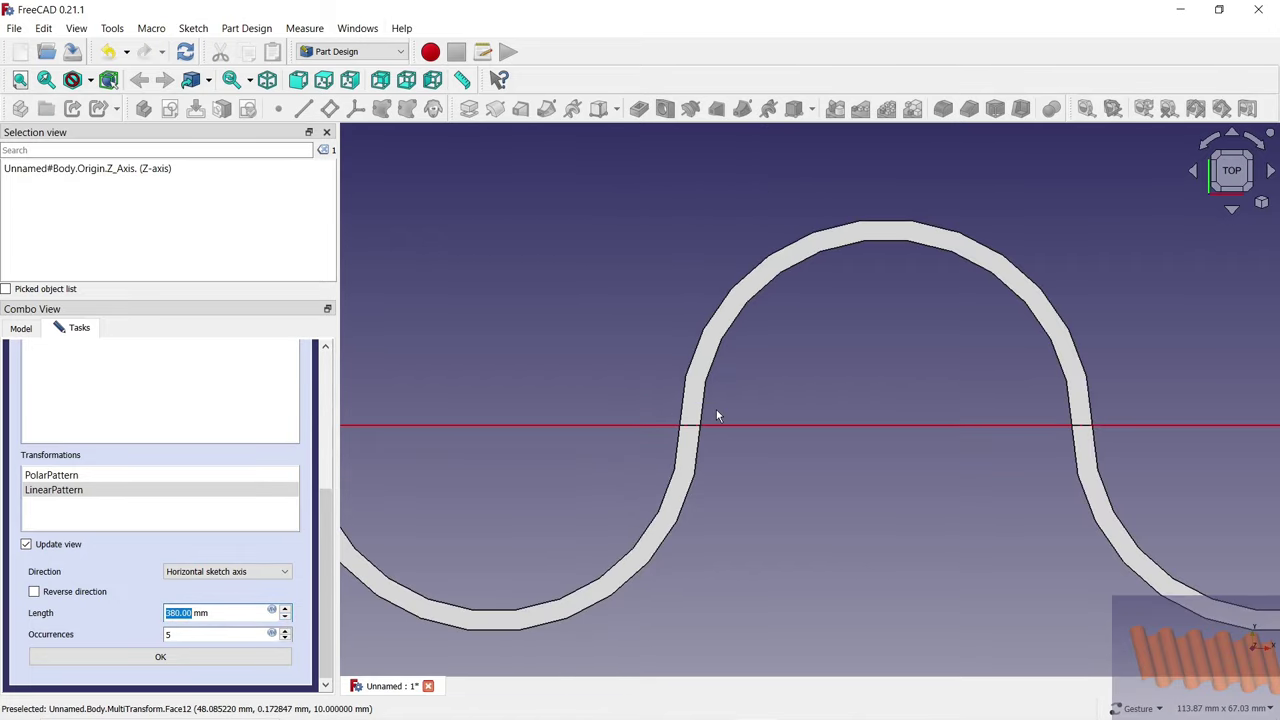
scroll(716, 409, down, 2)
drag(666, 315, 780, 370)
key(2)
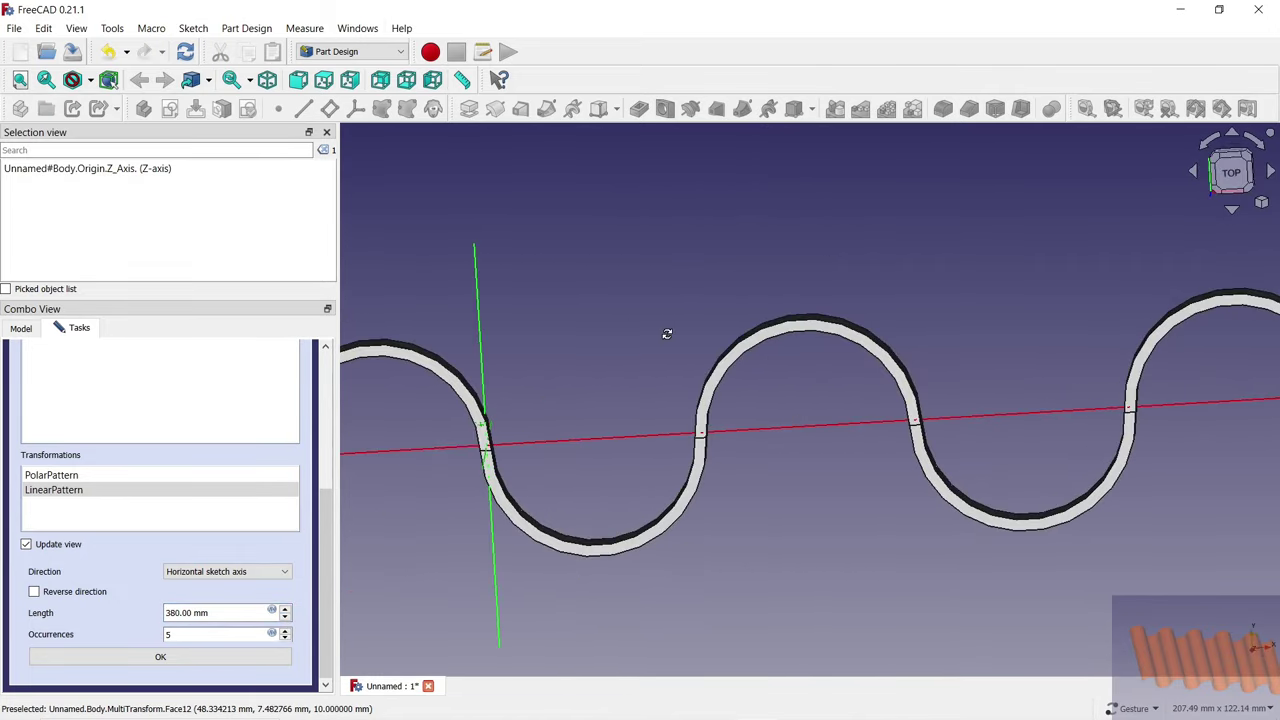
click(227, 657)
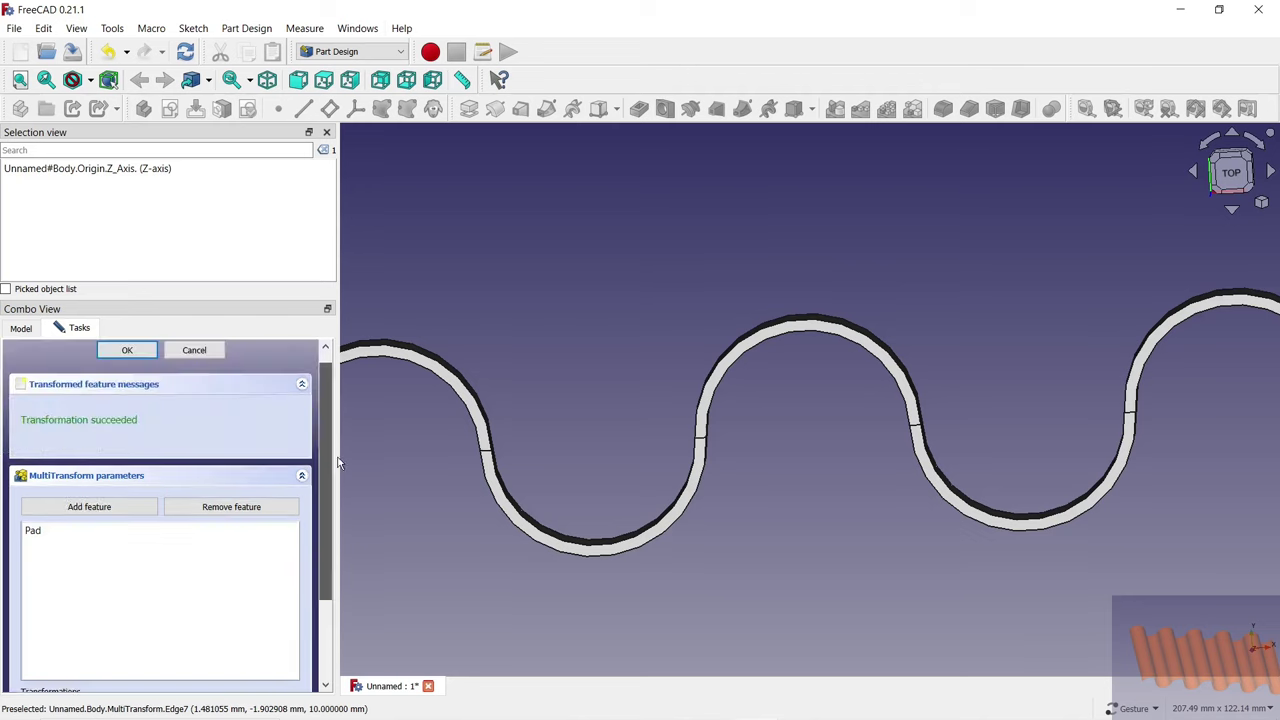
Confirm the MultiTransform, then edit the Pad and set its length to 200 mm.
click(143, 366)
scroll(563, 349, down, 4)
mouse_move(563, 349)
mouse_down()
mouse_move(891, 277)
mouse_move(860, 320)
mouse_up()
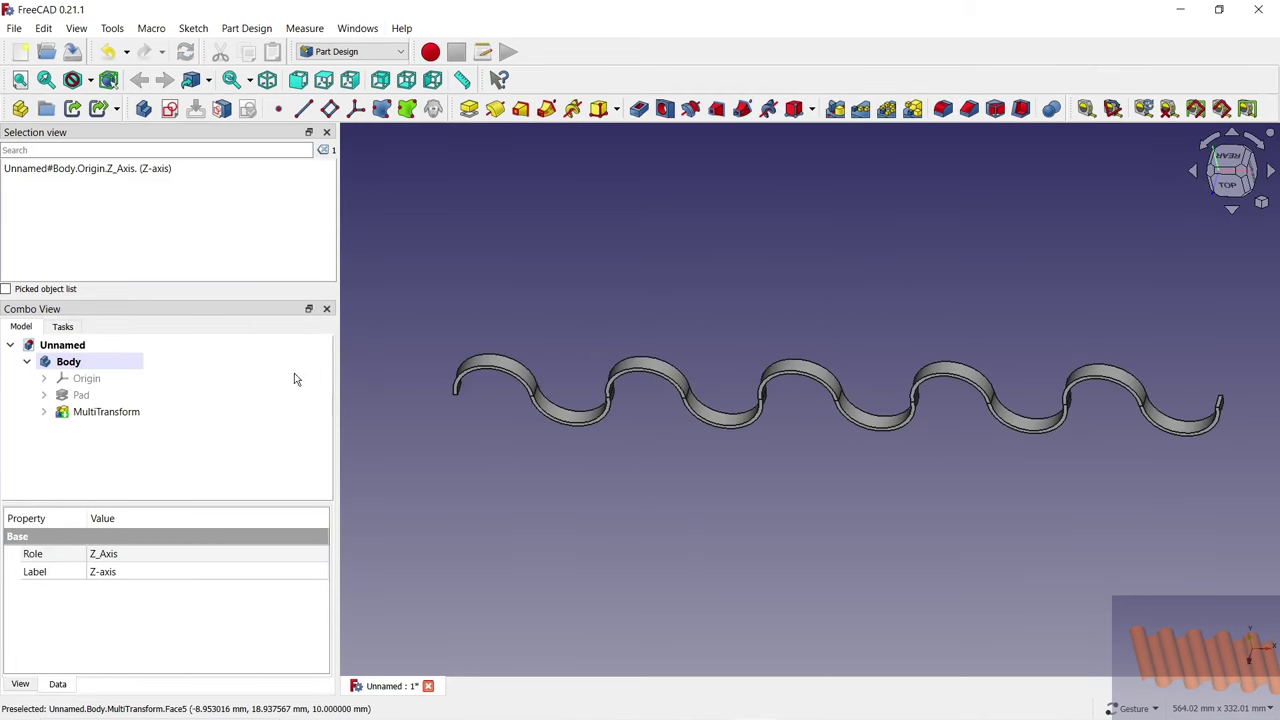
right_click(81, 395)
click(122, 11)
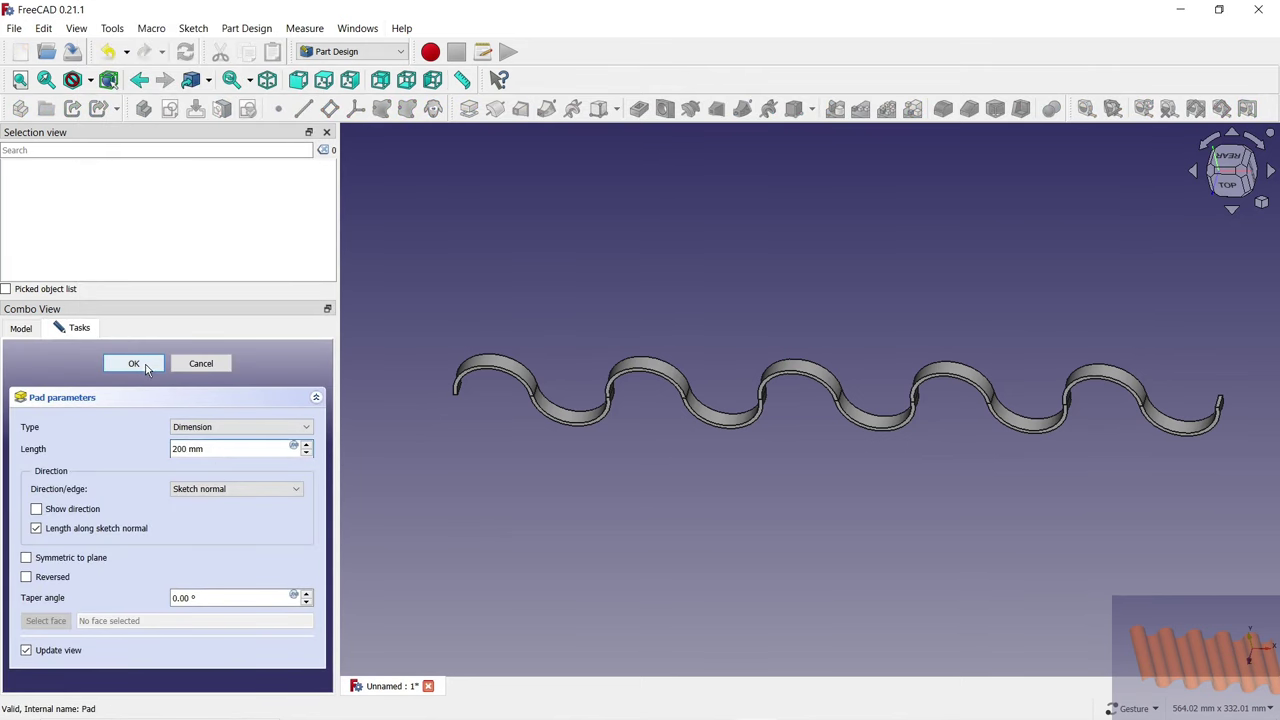
click(144, 367)
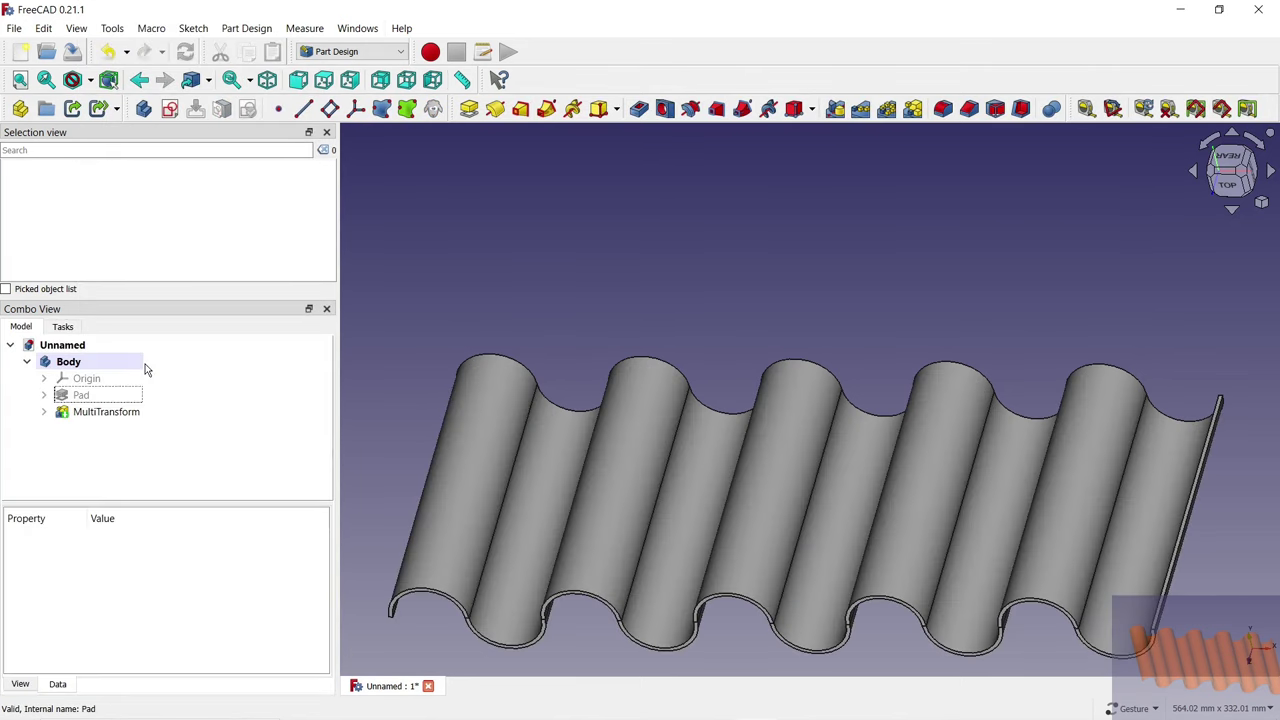
Set the Body to Shaded display with an orange (#ff5500) shape colour.
right_click(70, 365)
click(95, 418)
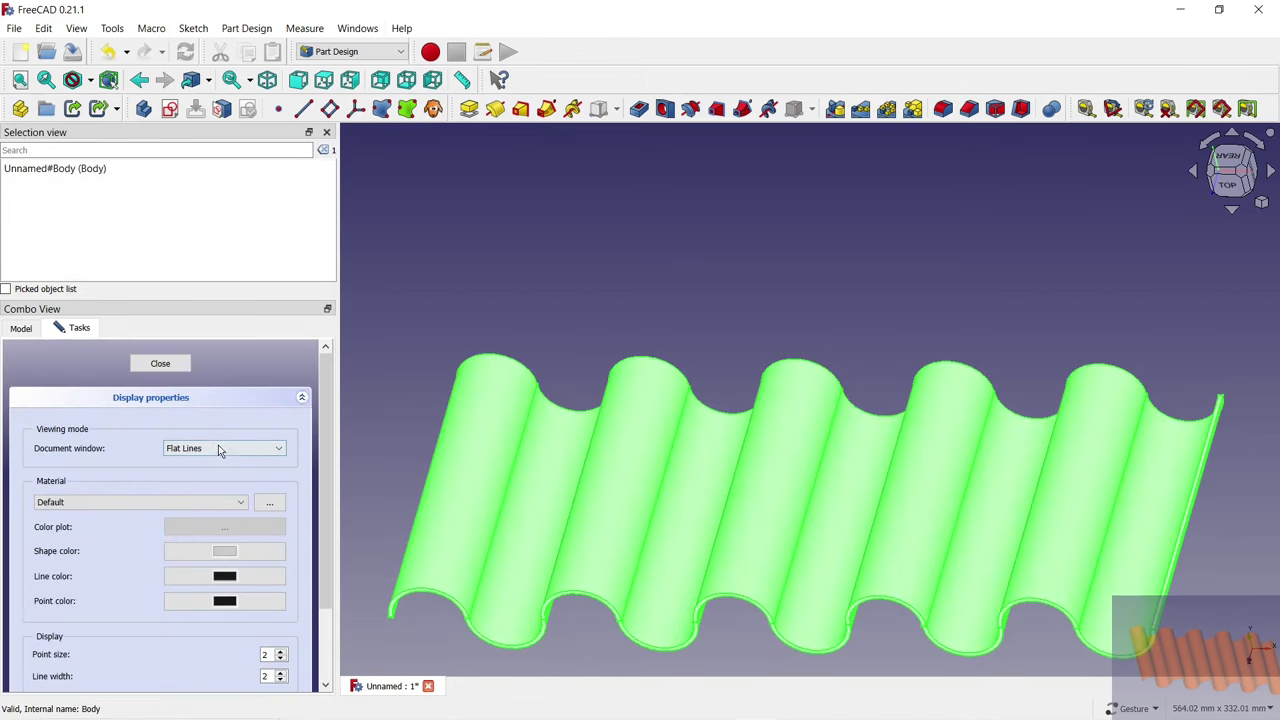
click(218, 447)
click(200, 472)
click(222, 553)
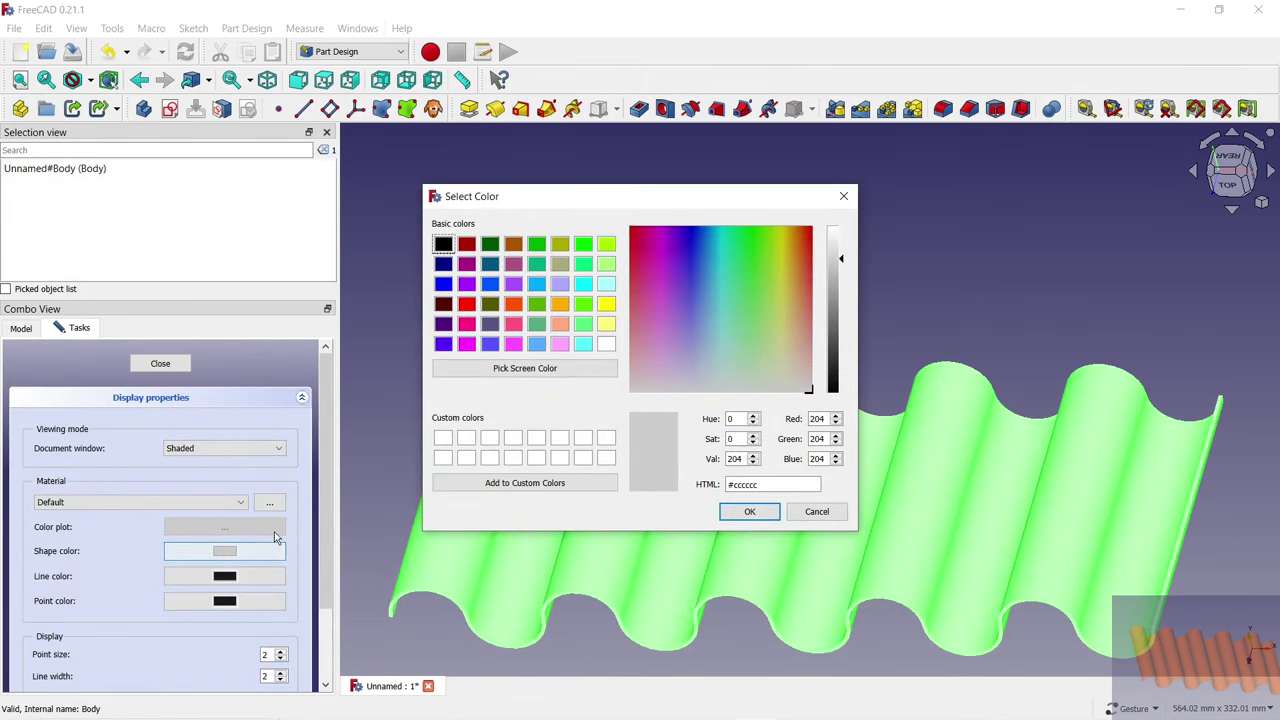
click(513, 305)
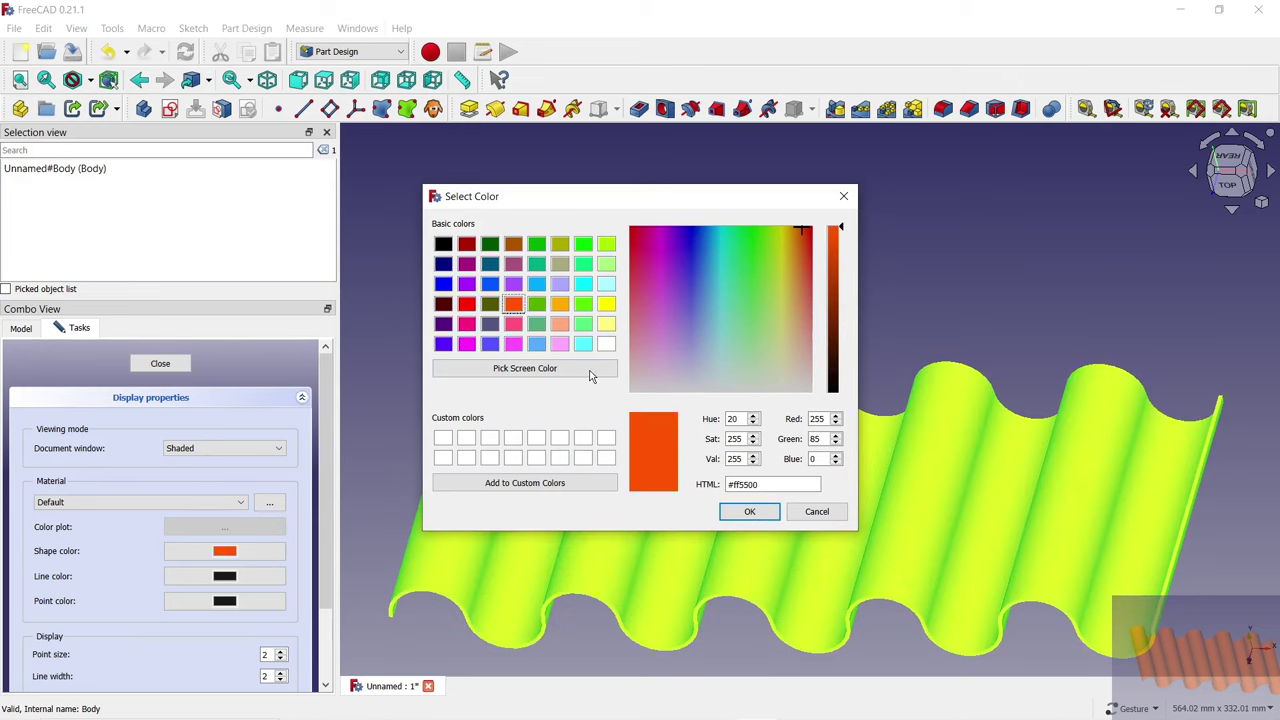
click(736, 513)
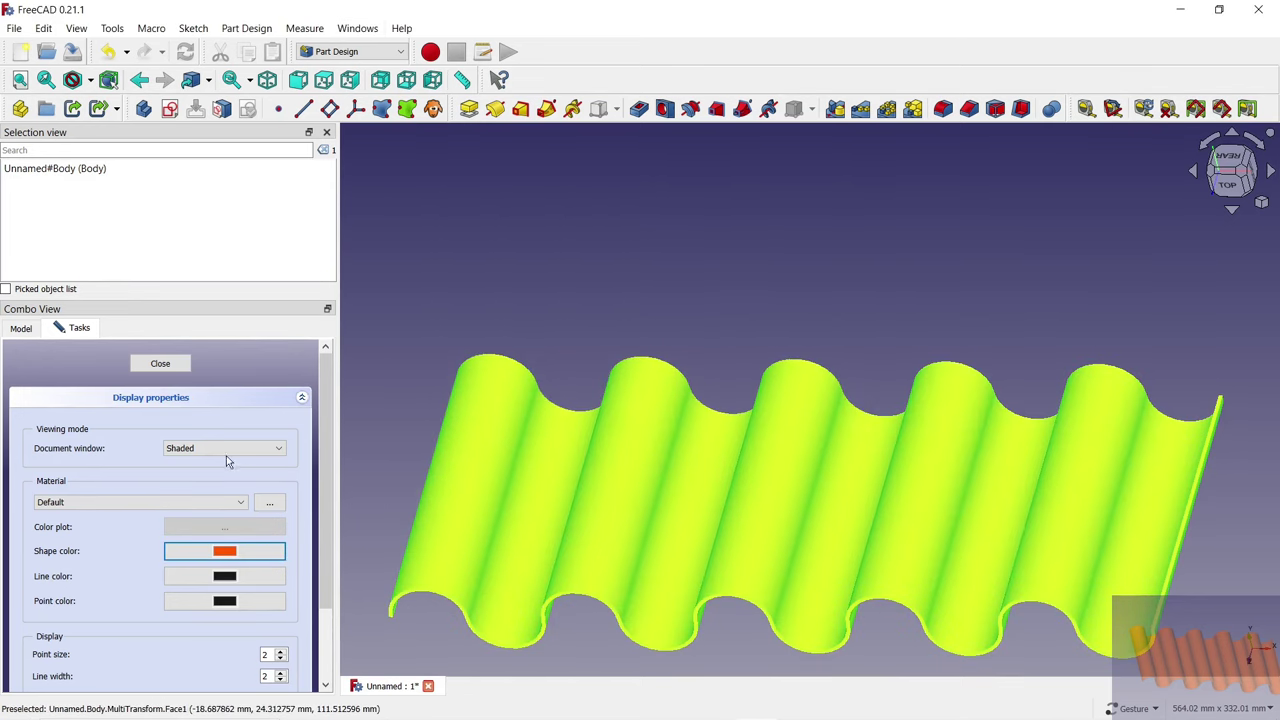
click(160, 363)
click(428, 335)
scroll(600, 240, down, 3)
mouse_move(600, 240)
mouse_down()
mouse_move(593, 481)
mouse_move(649, 337)
mouse_move(591, 440)
mouse_move(562, 529)
mouse_up()
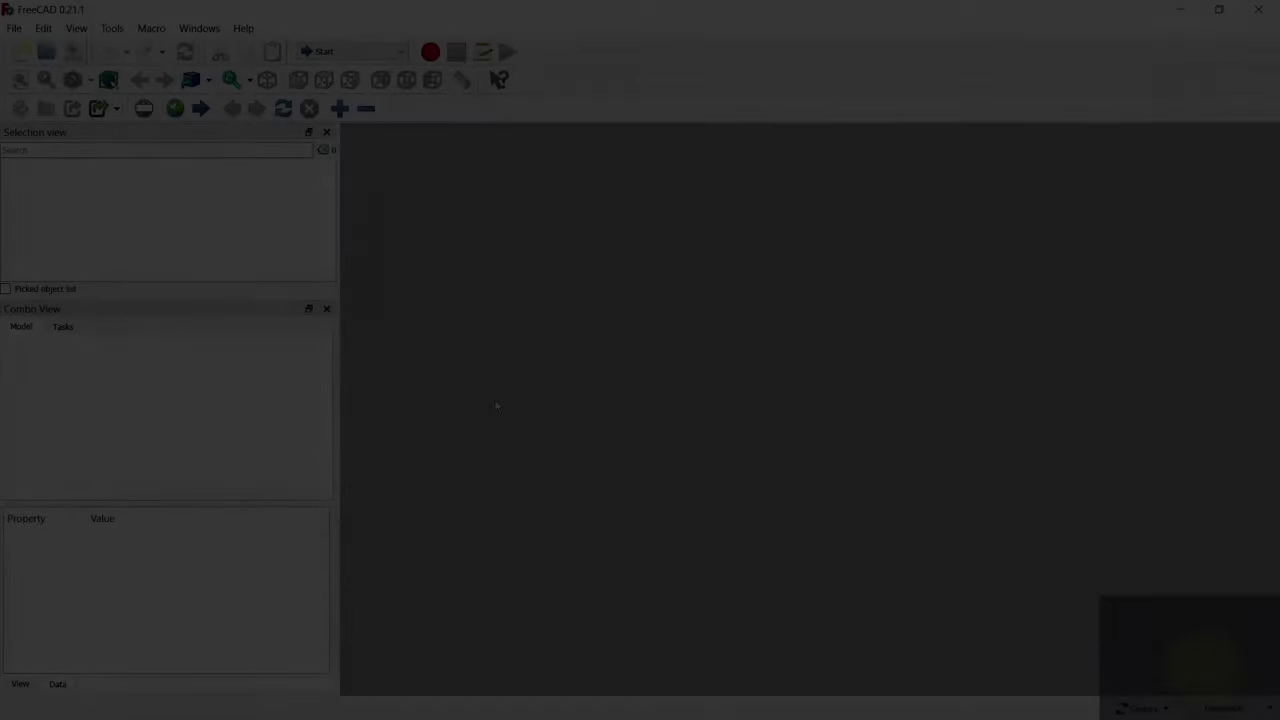
In Part Design, create a new document containing a body.
click(391, 52)
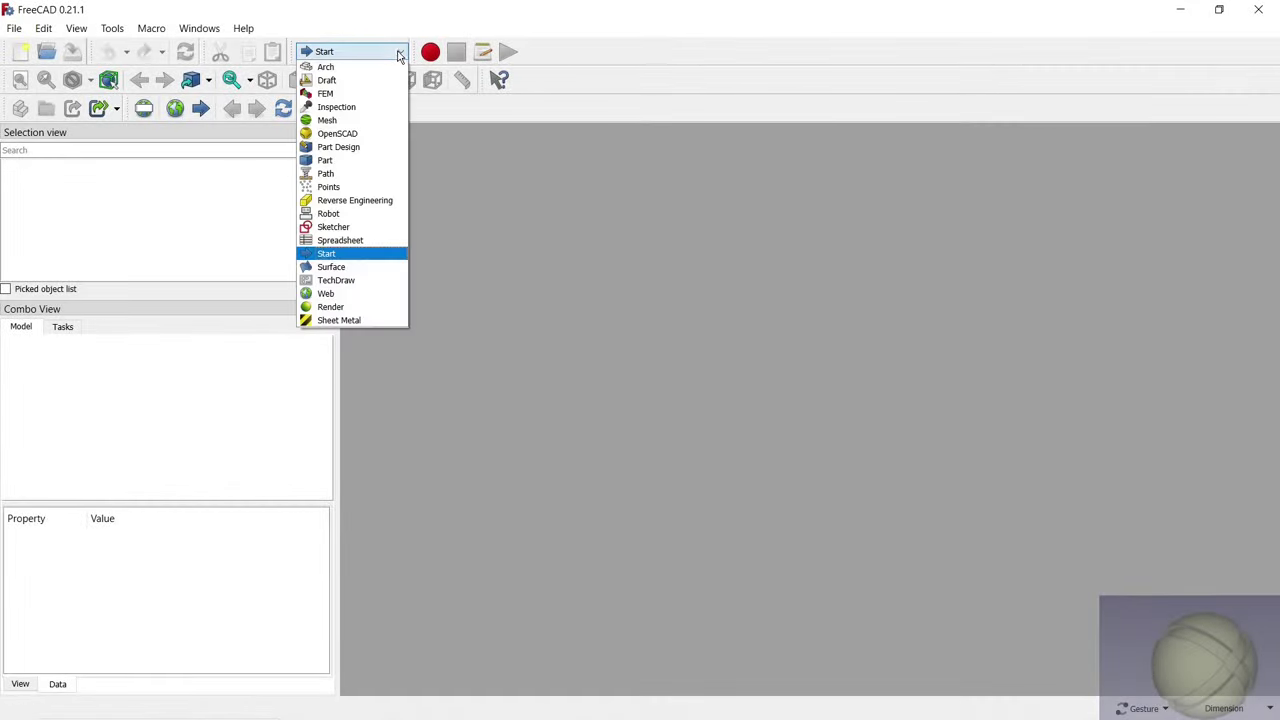
click(365, 148)
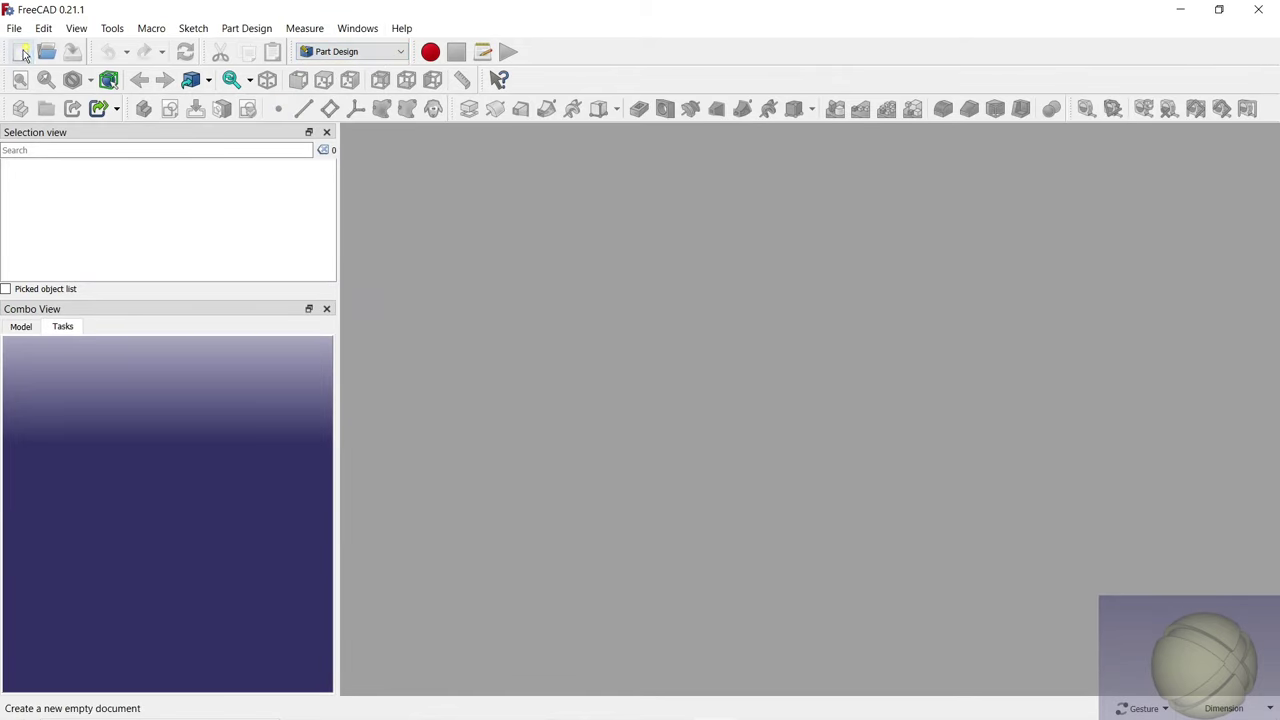
click(20, 52)
click(50, 380)
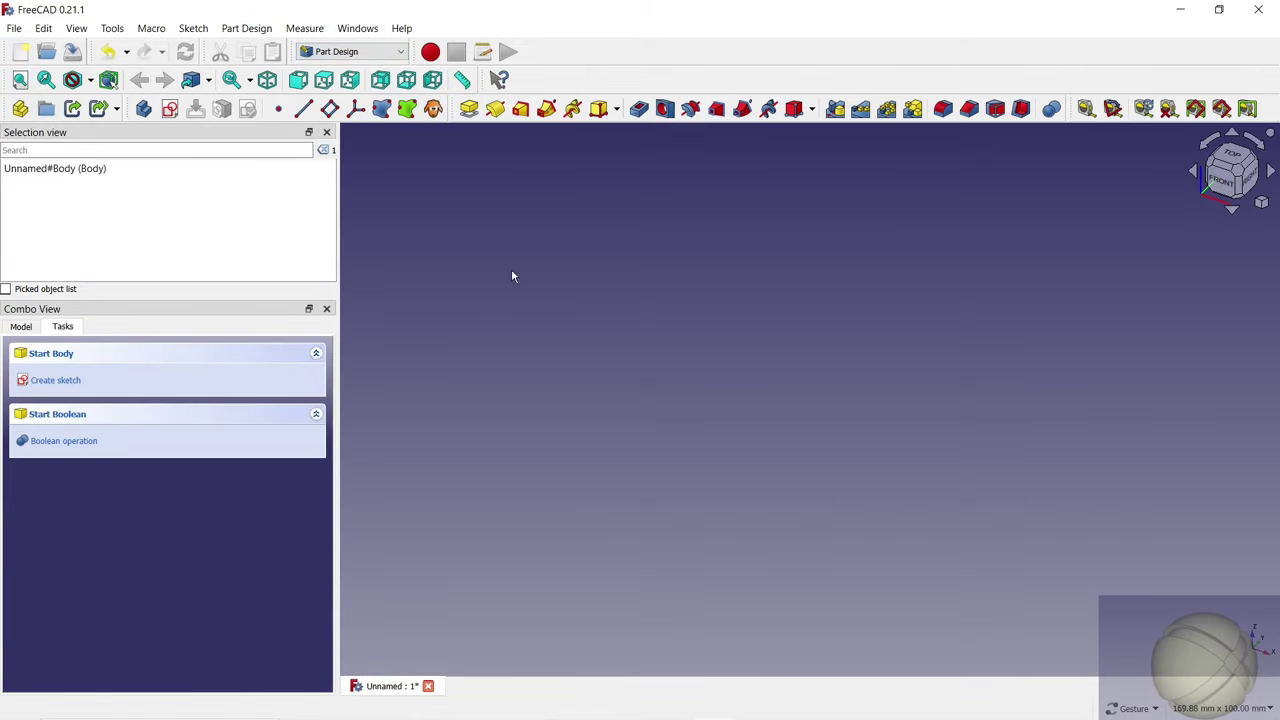
Add an additive sphere with a 100 mm radius.
click(617, 109)
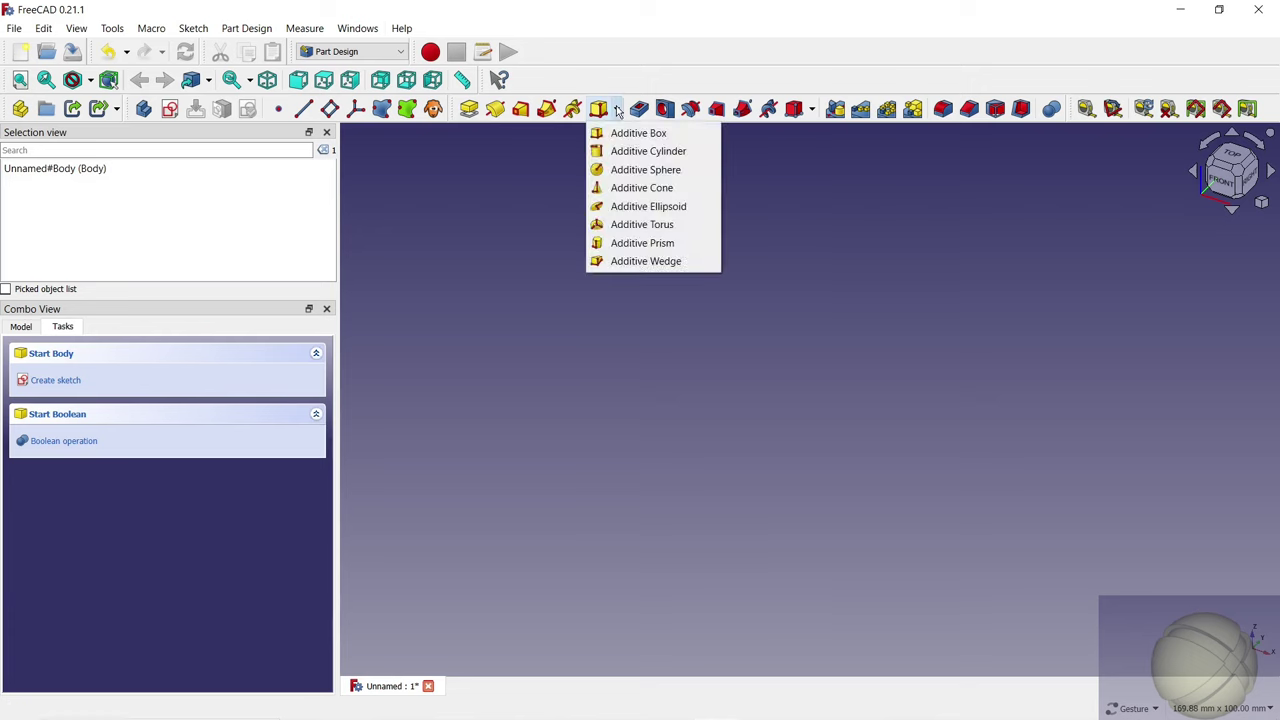
click(619, 170)
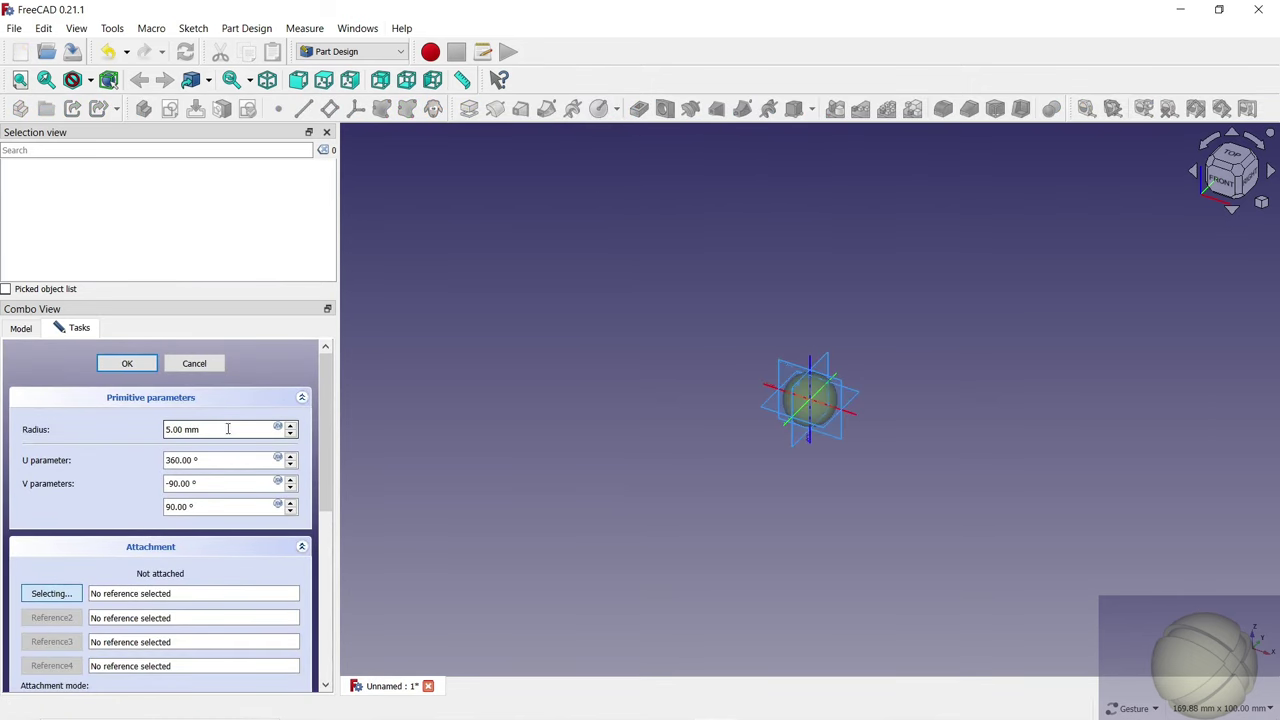
drag(228, 428, 15, 420)
text(100)
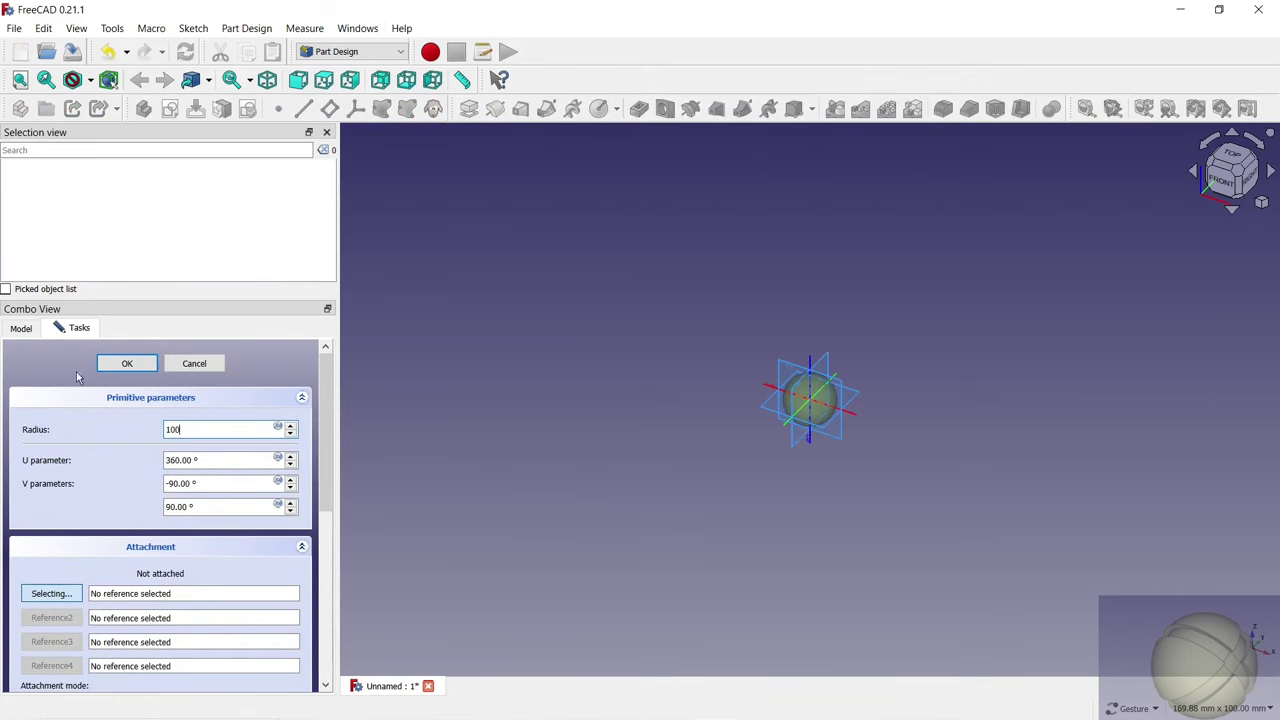
click(122, 366)
scroll(645, 420, down, 5)
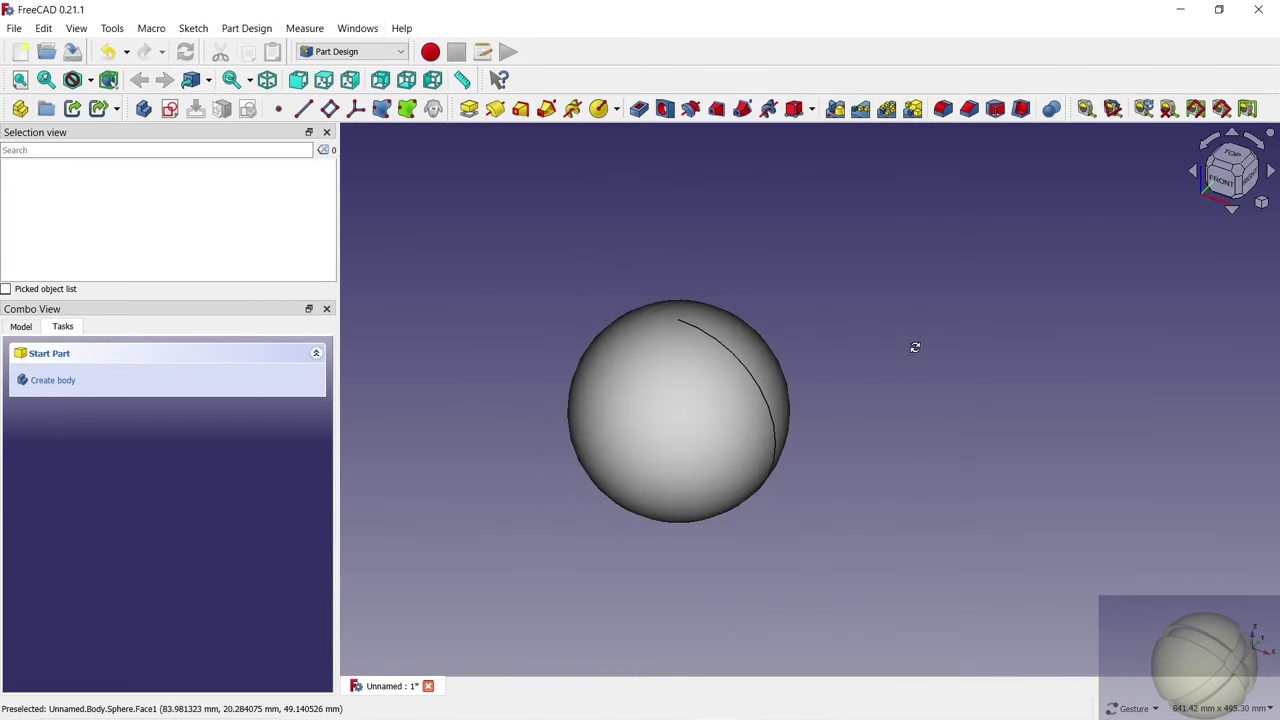
drag(914, 349, 853, 366)
Show the body's origin and select the XZ plane.
click(21, 326)
click(86, 378)
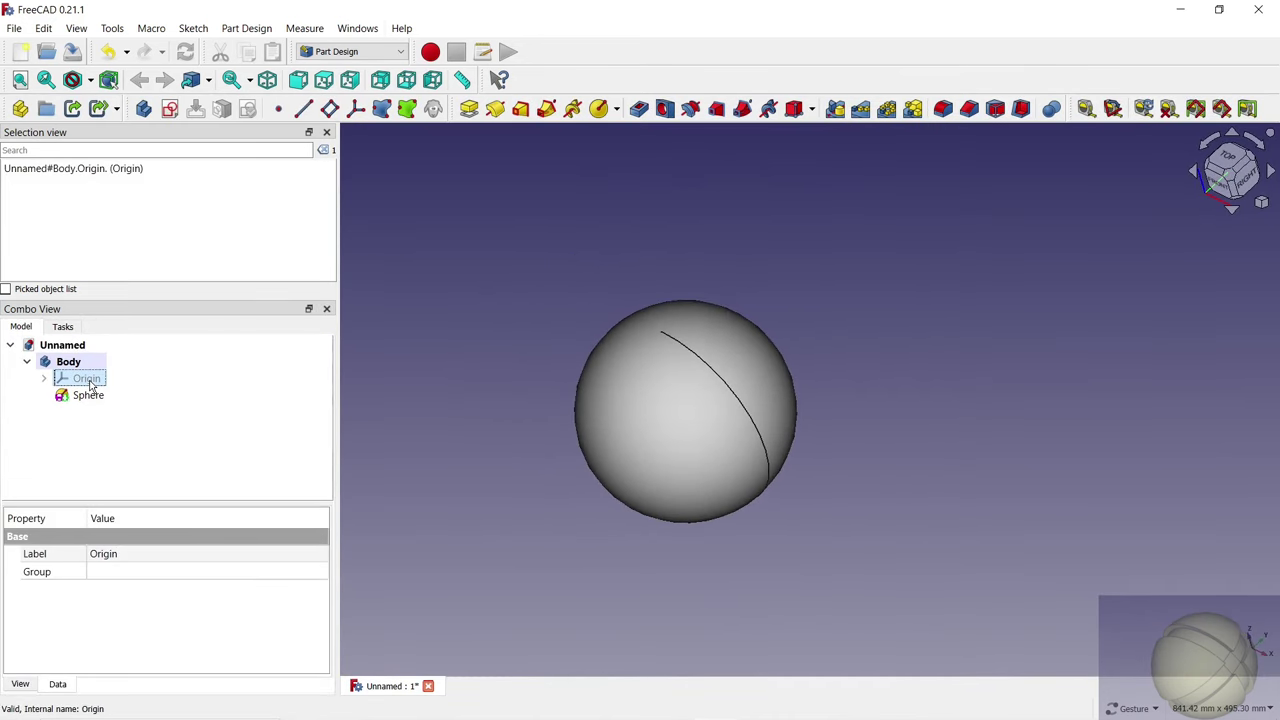
key(space)
click(994, 249)
drag(994, 249, 1027, 217)
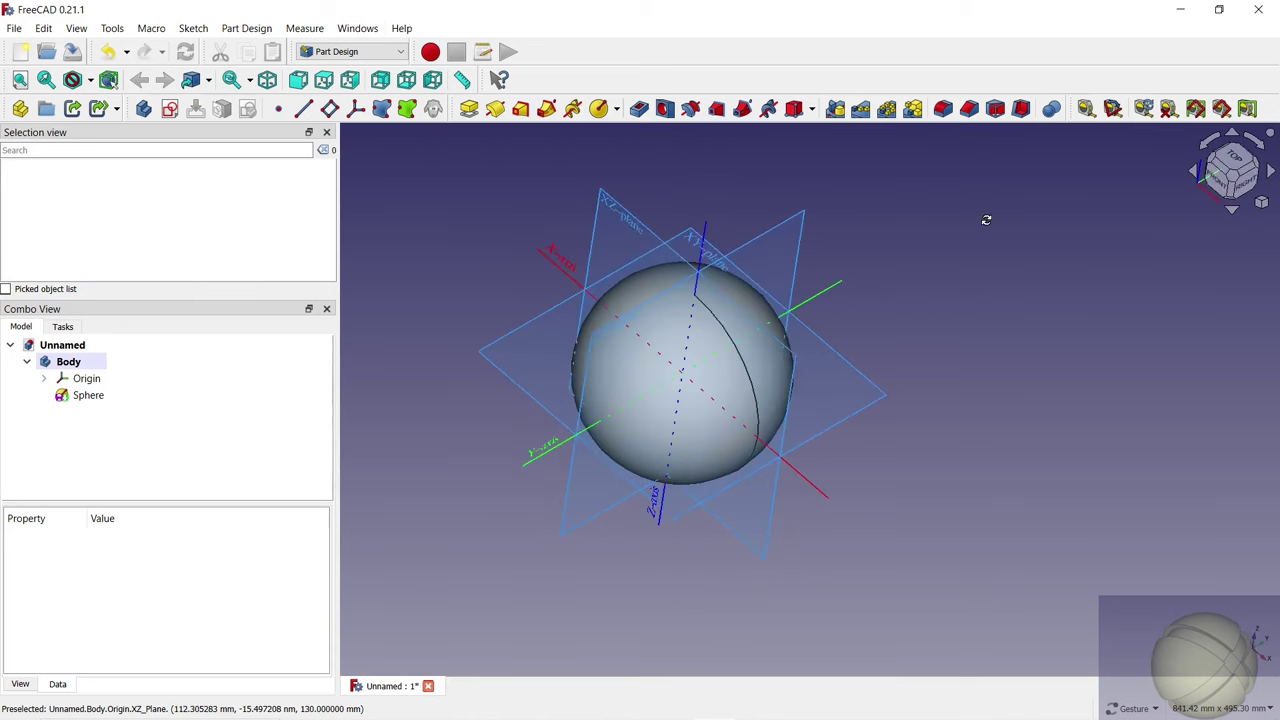
click(646, 184)
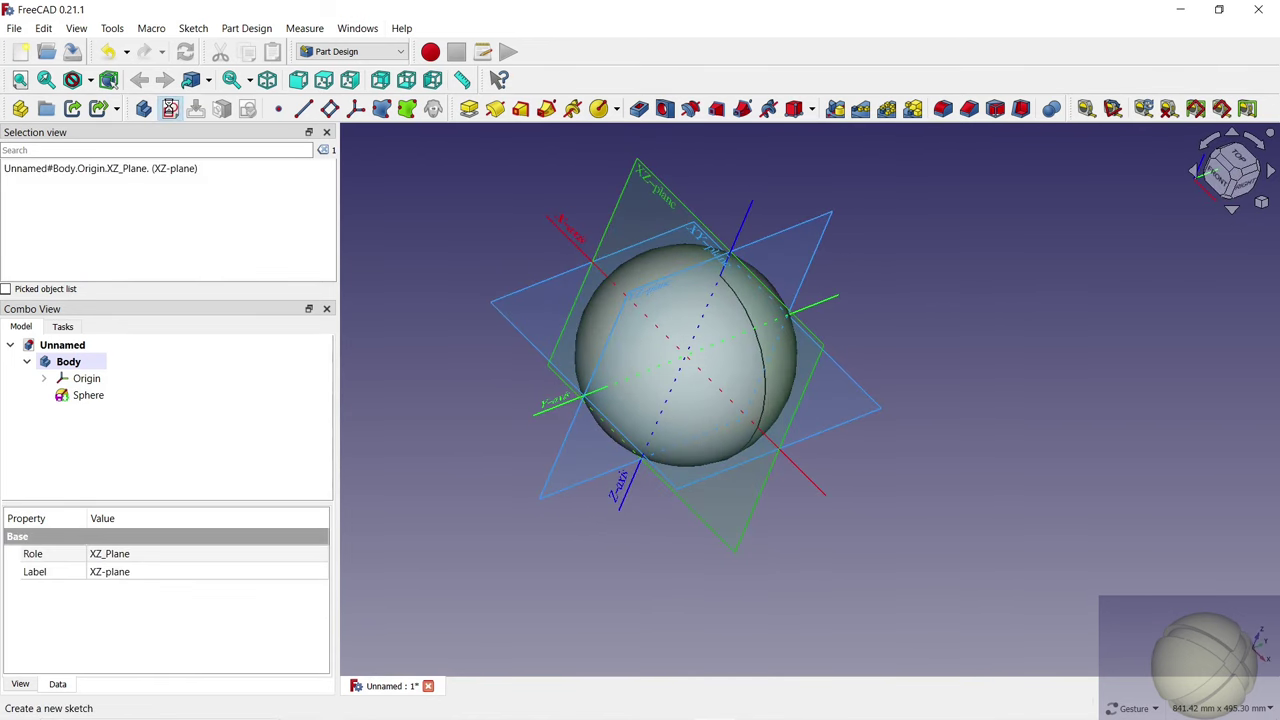
Start a sketch on the XZ plane and section the view so the sphere doesn't hide it.
click(169, 108)
click(21, 328)
click(80, 382)
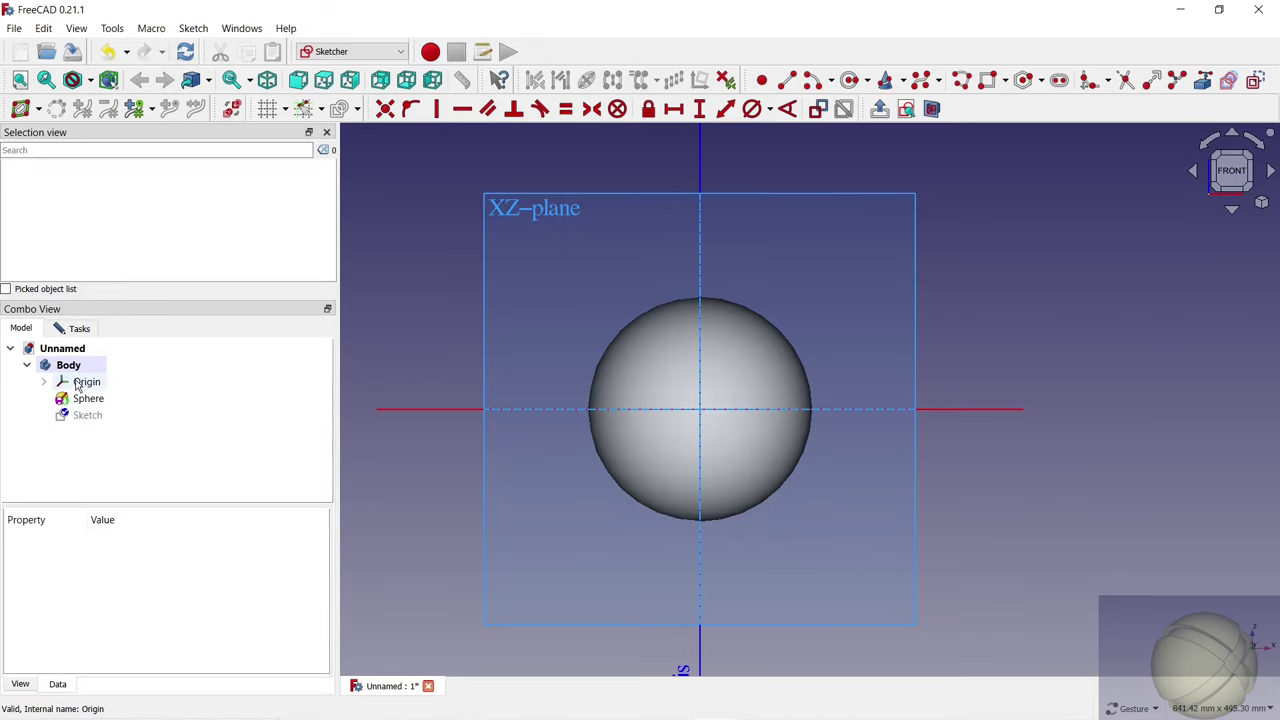
click(80, 330)
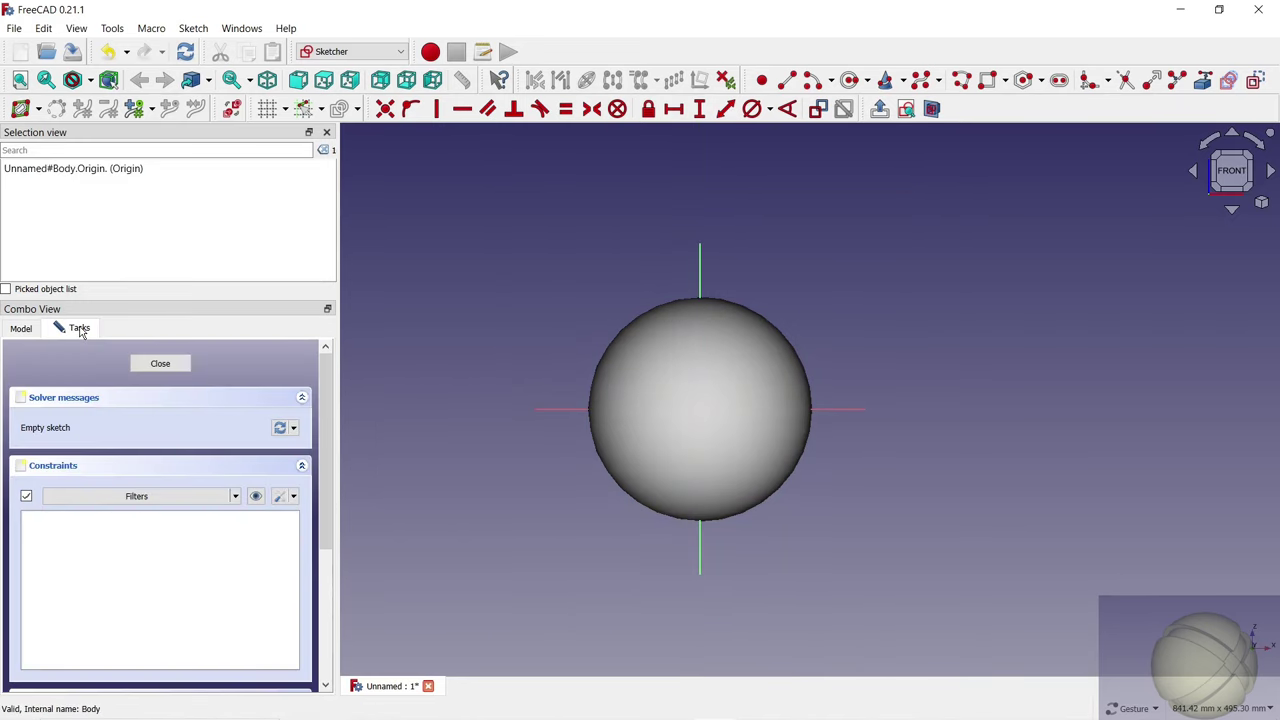
click(931, 110)
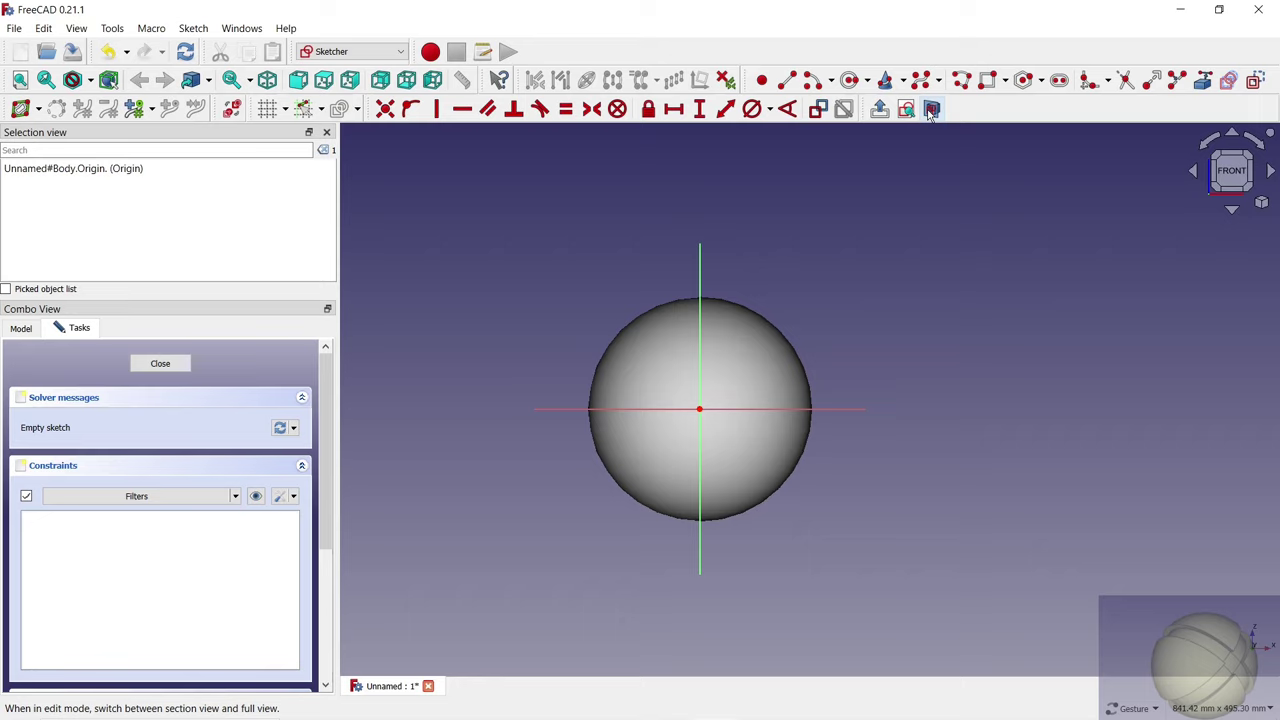
Draw a circle centred on the sketch origin and give it a 180 mm diameter.
click(849, 80)
click(700, 408)
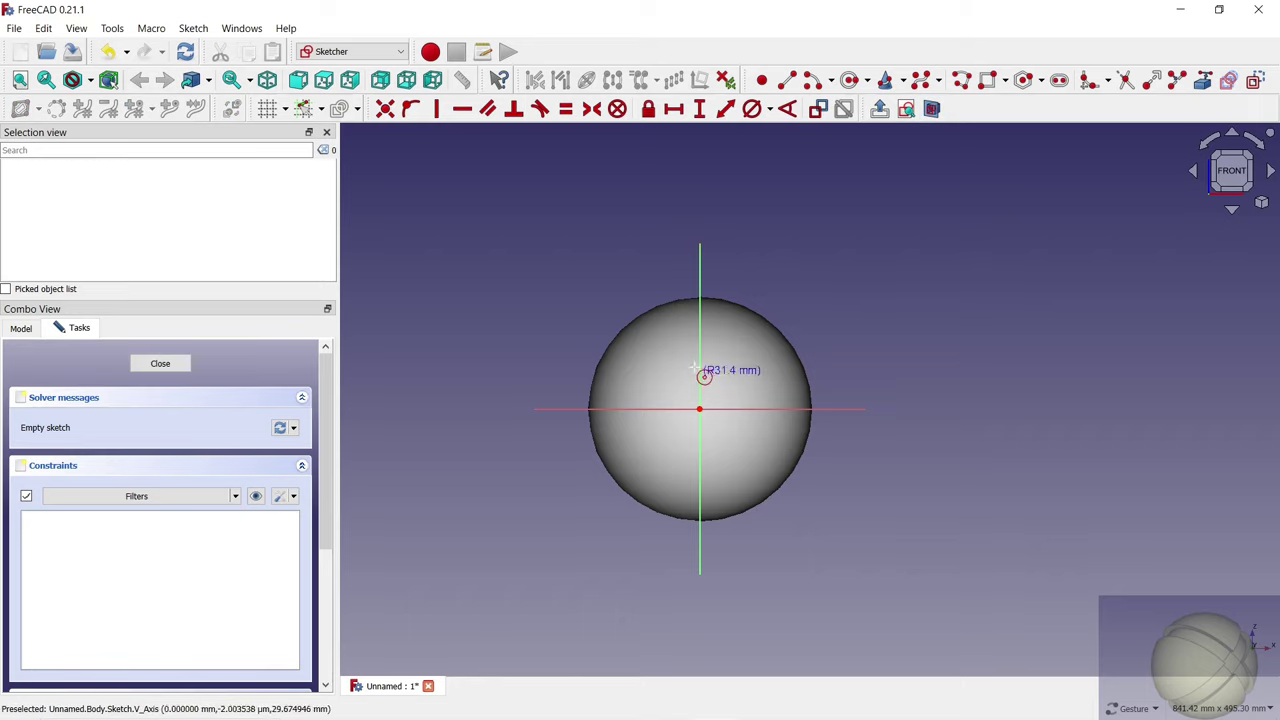
click(688, 322)
scroll(688, 278, up, 5)
click(752, 109)
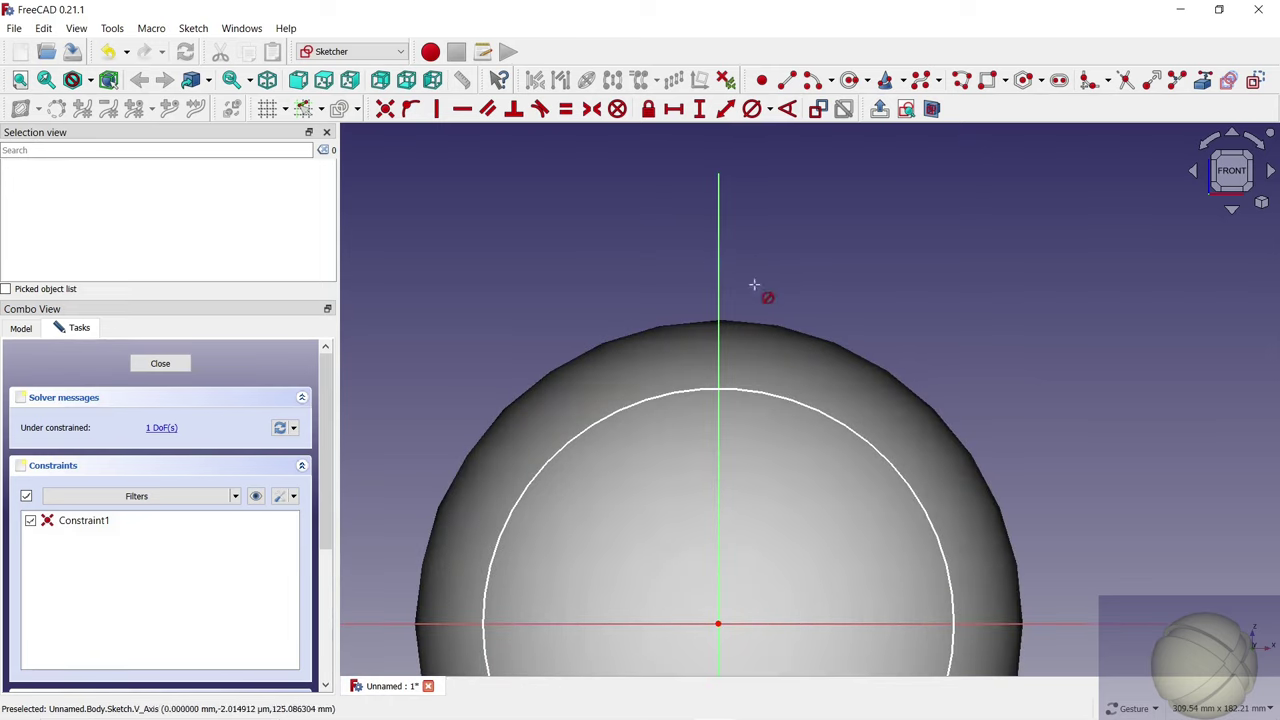
click(778, 398)
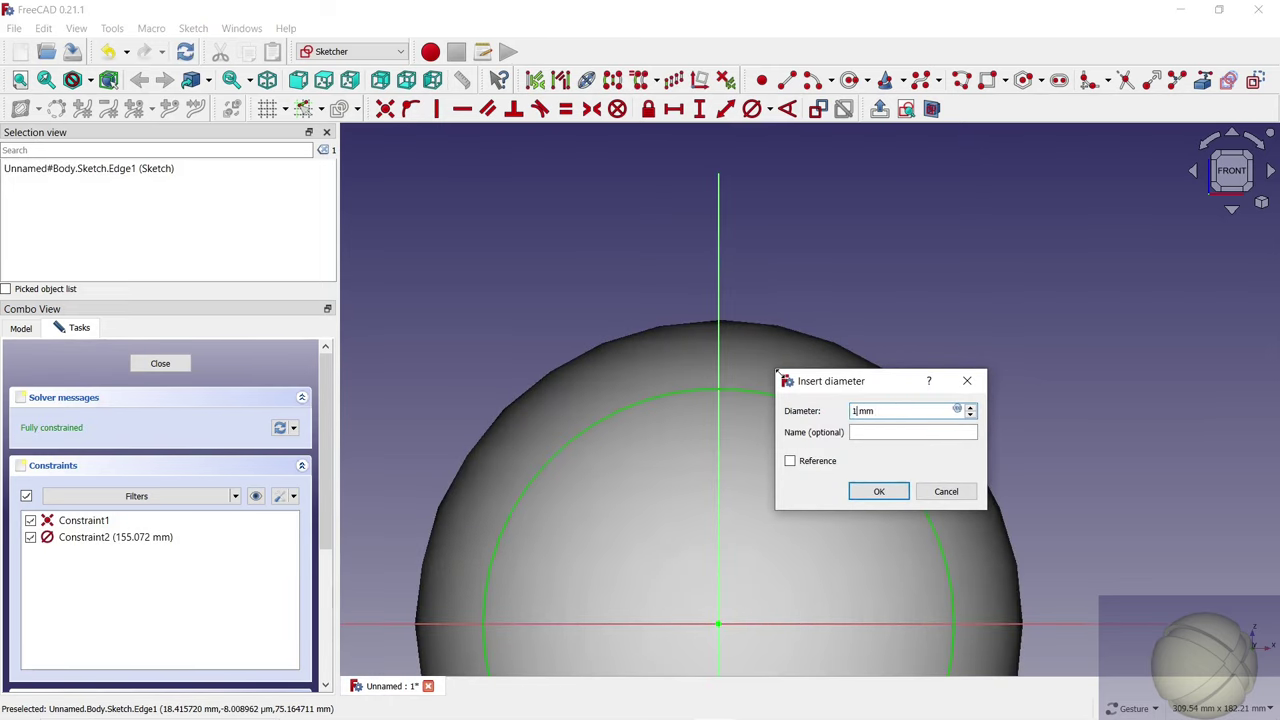
click(878, 492)
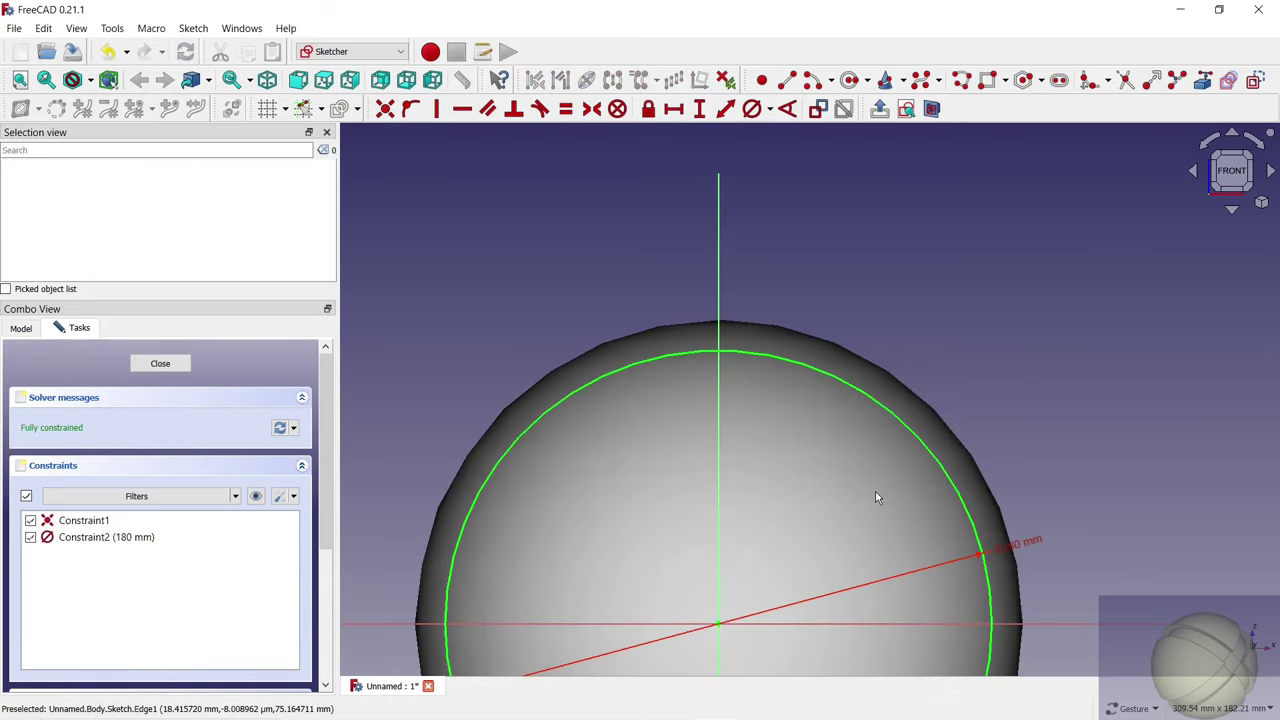
Draw a rectangle reaching into the circle, then trim its lower right side and bottom edge.
click(995, 83)
click(634, 251)
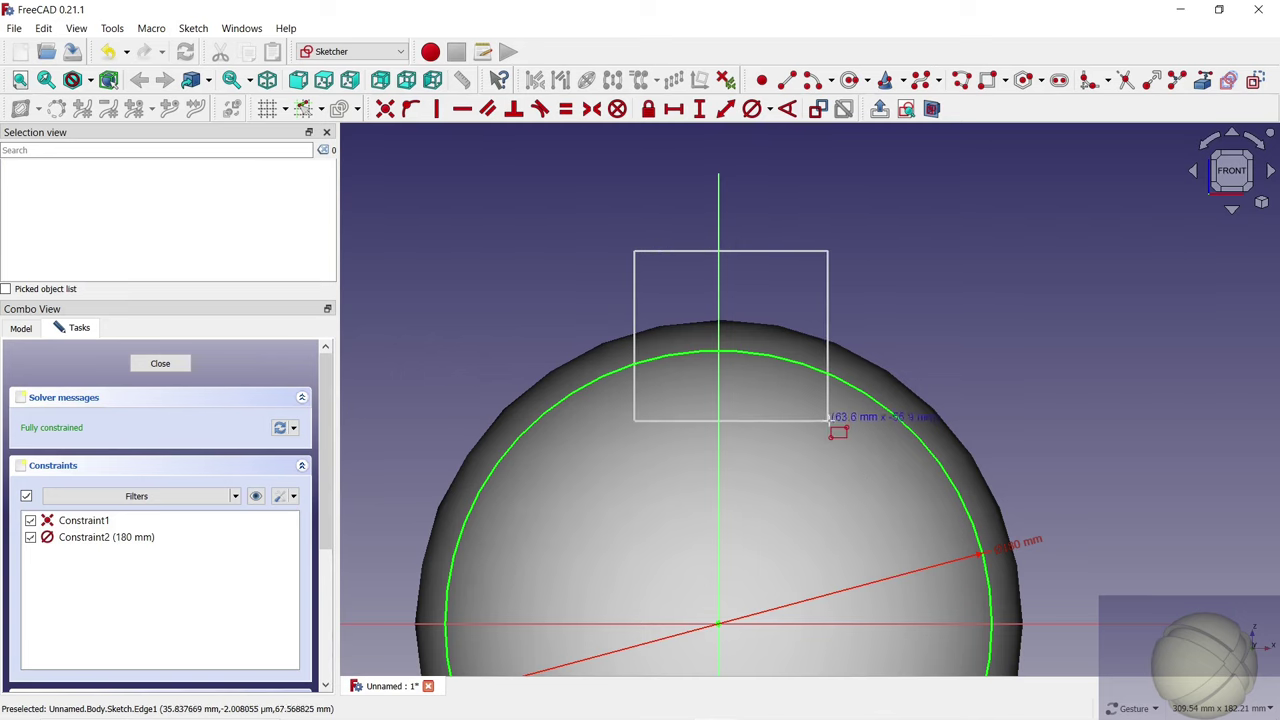
click(813, 420)
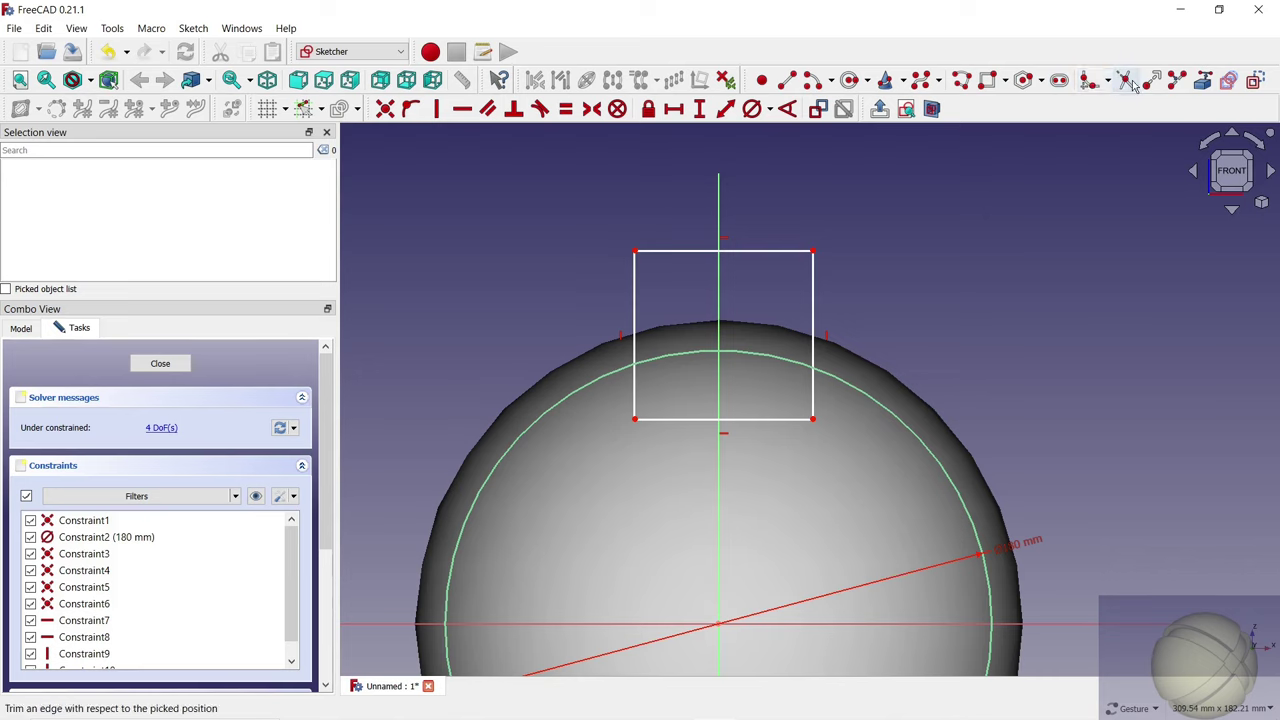
click(1125, 80)
click(813, 395)
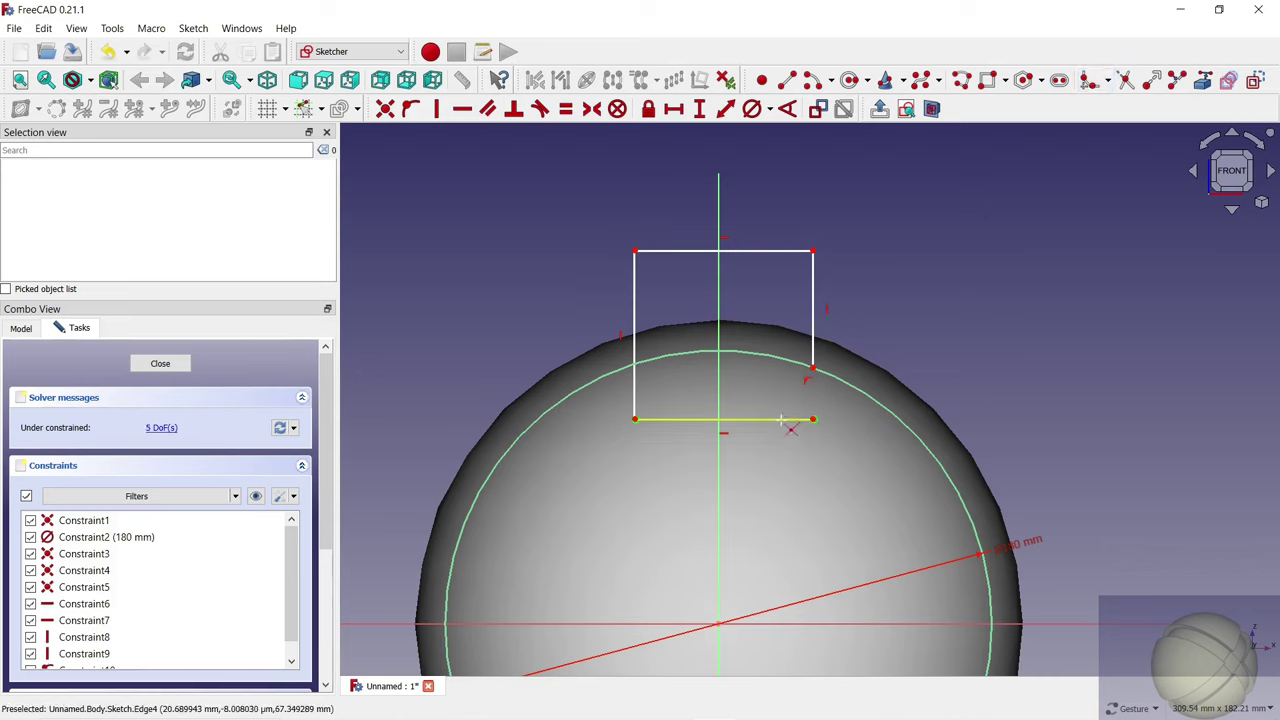
click(782, 420)
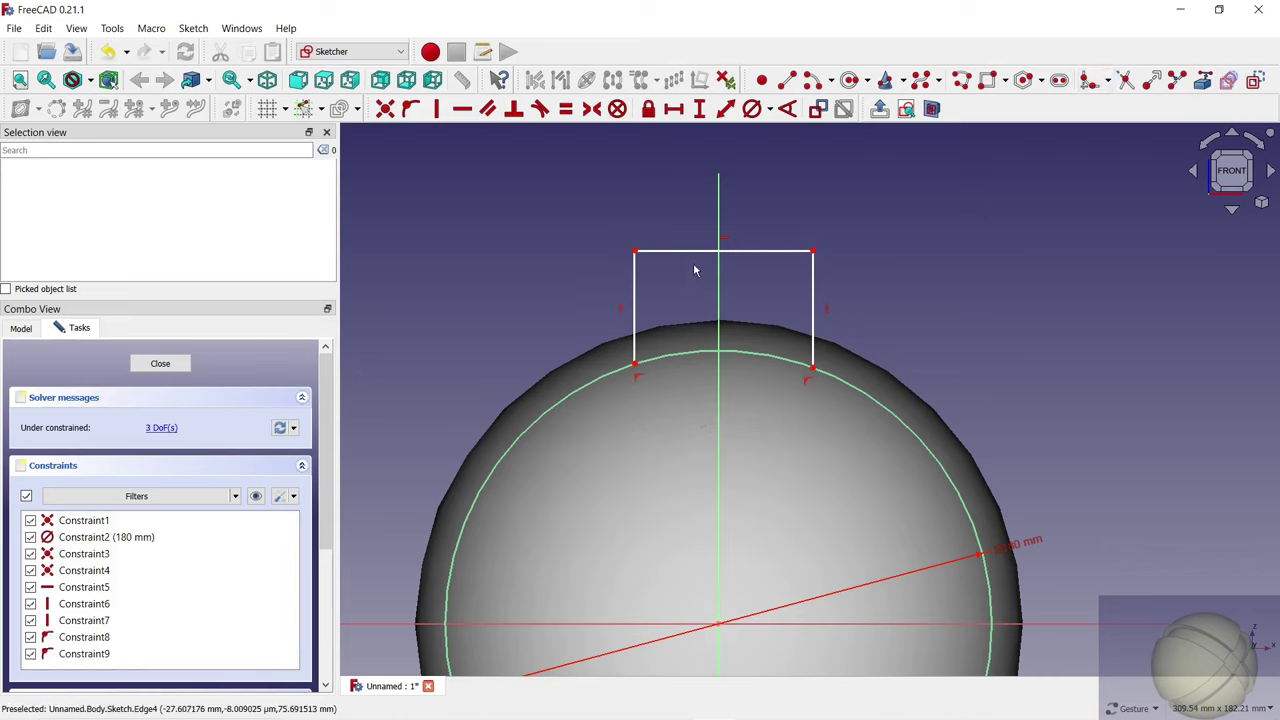
Set the profile's top width to 30 mm and make the left side equal to it.
click(673, 108)
click(680, 251)
text(30)
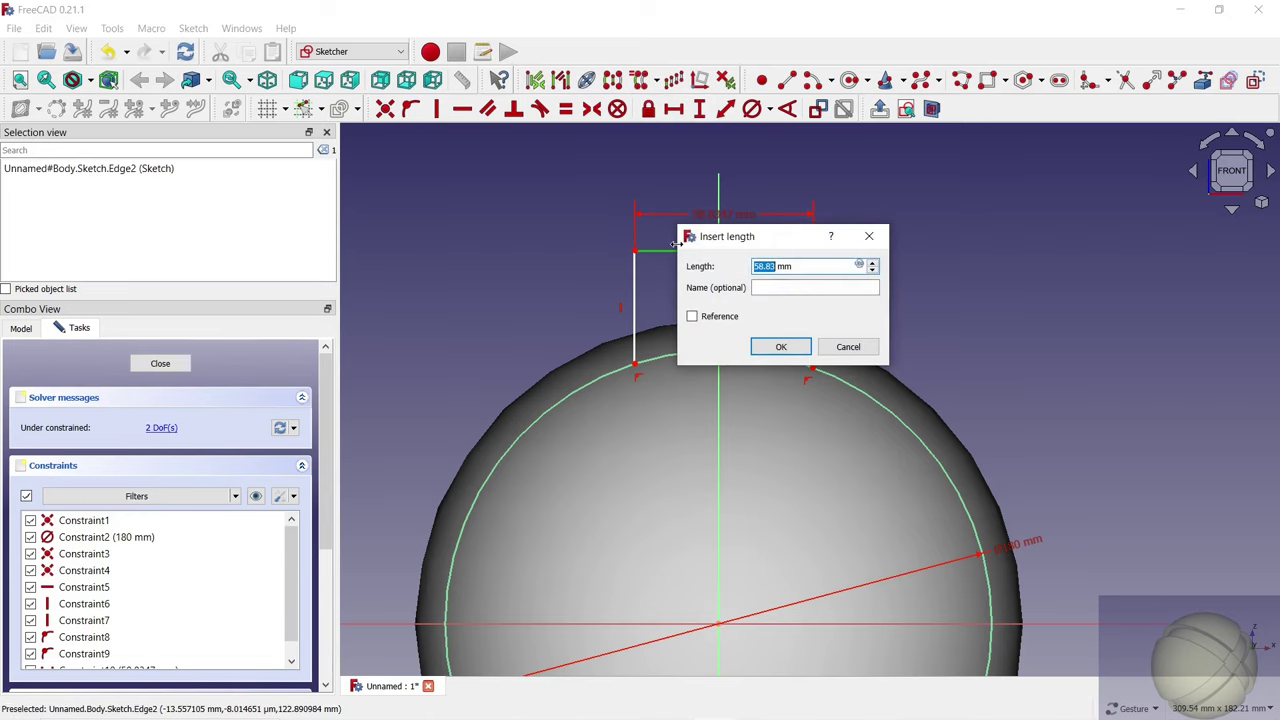
click(777, 348)
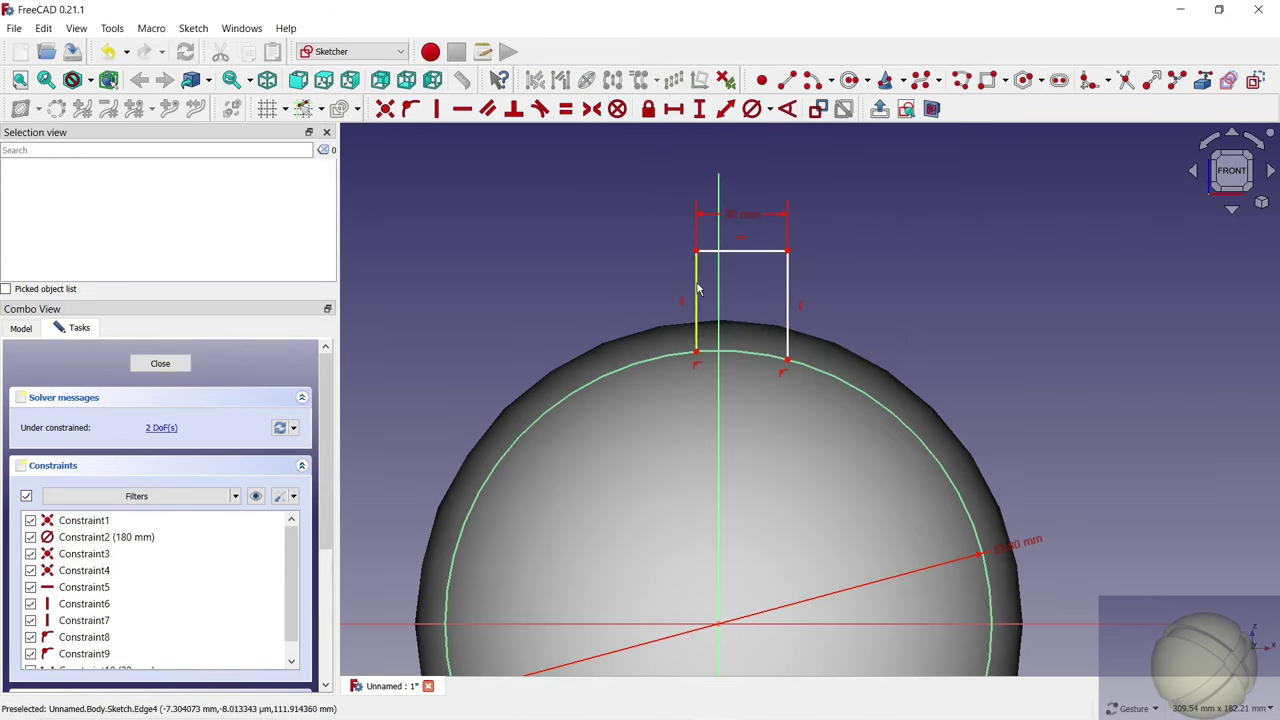
drag(698, 289, 695, 302)
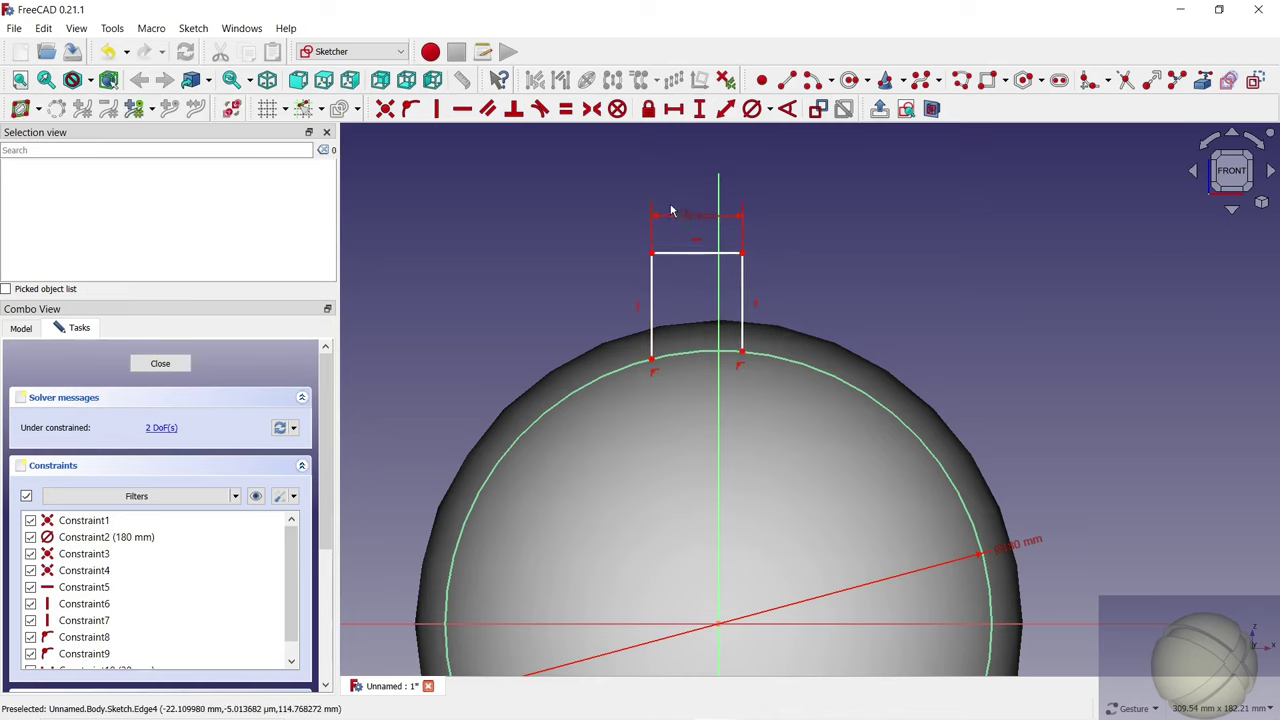
click(565, 108)
click(669, 252)
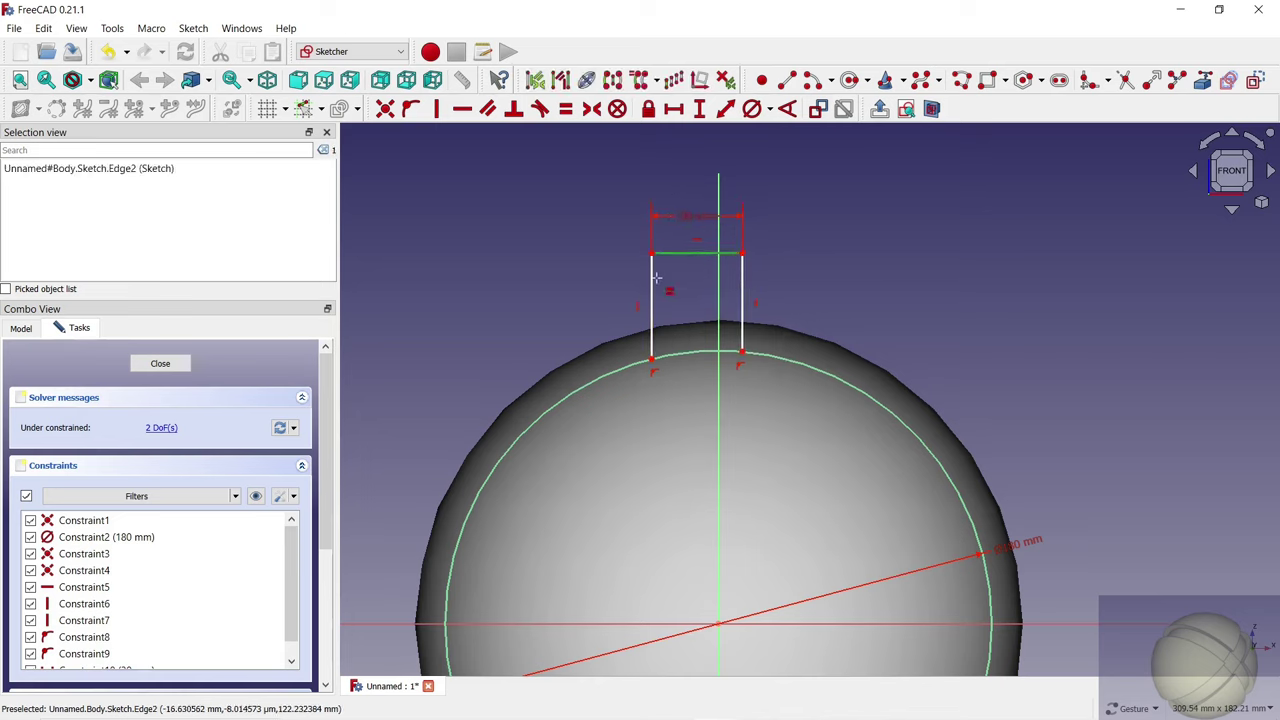
click(651, 288)
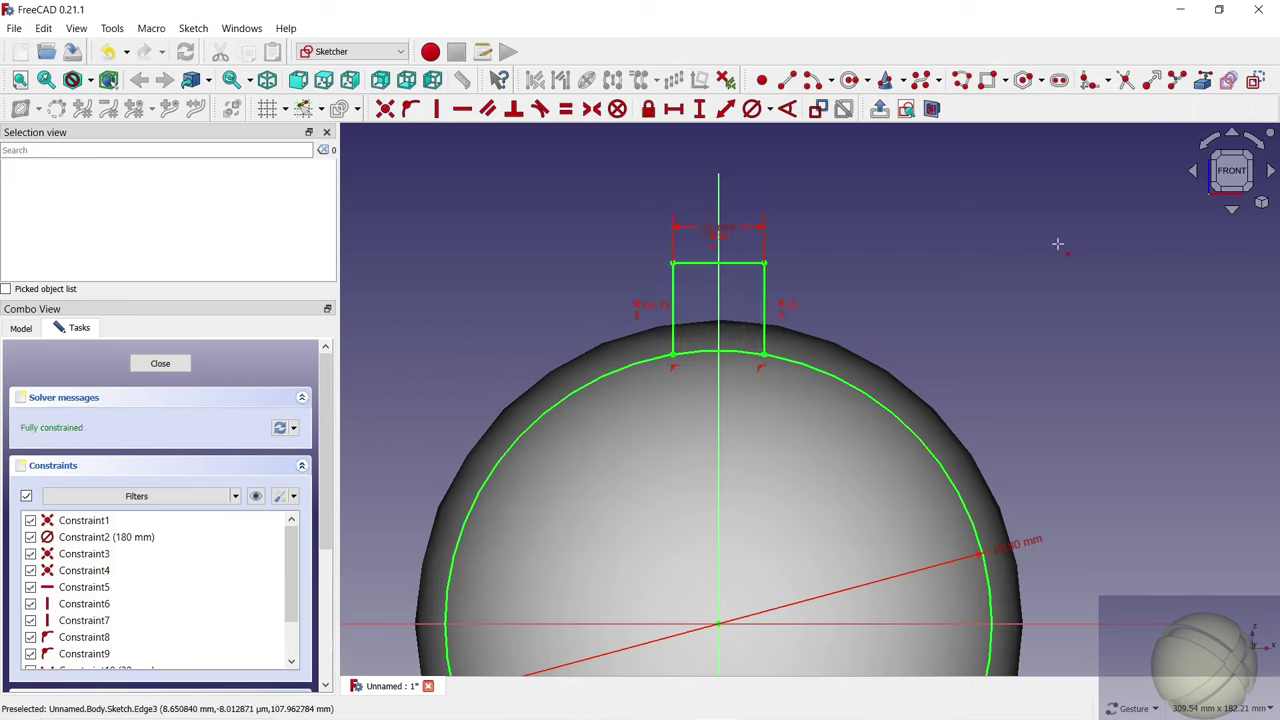
Trim away the unused part of the large circle, tidy the diameter dimension, and close the sketch.
click(858, 384)
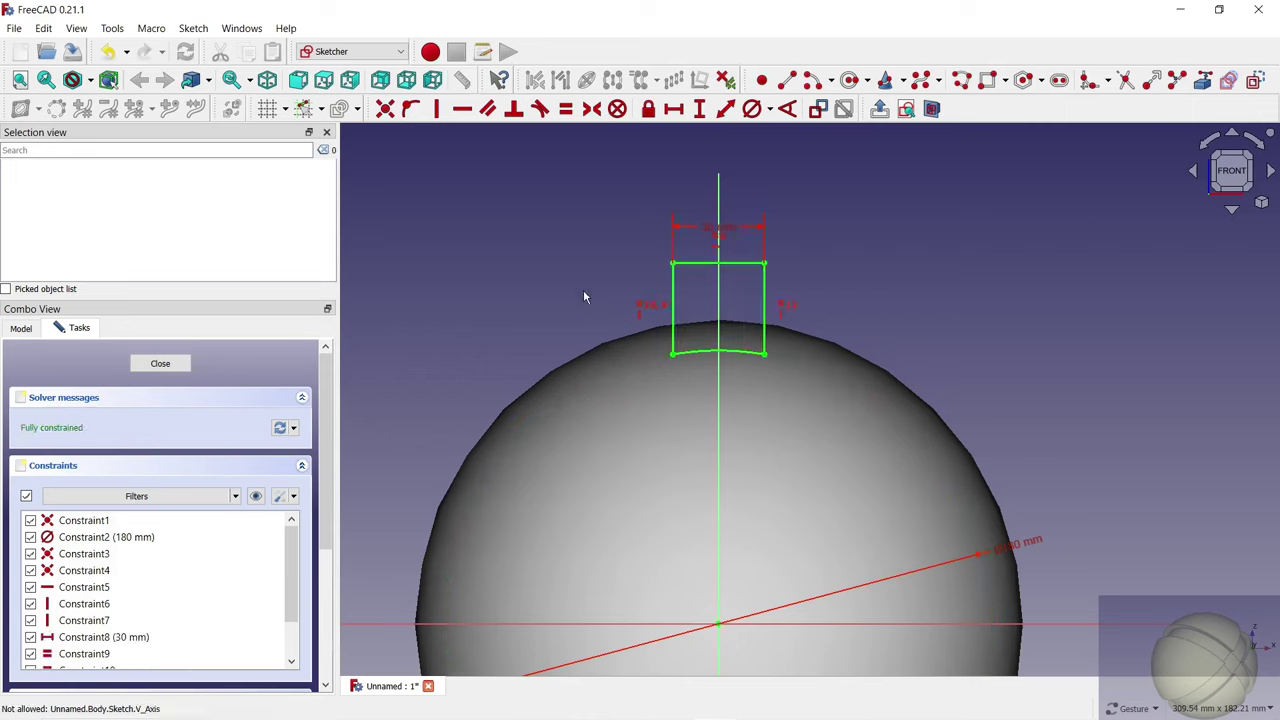
drag(1017, 548, 1003, 505)
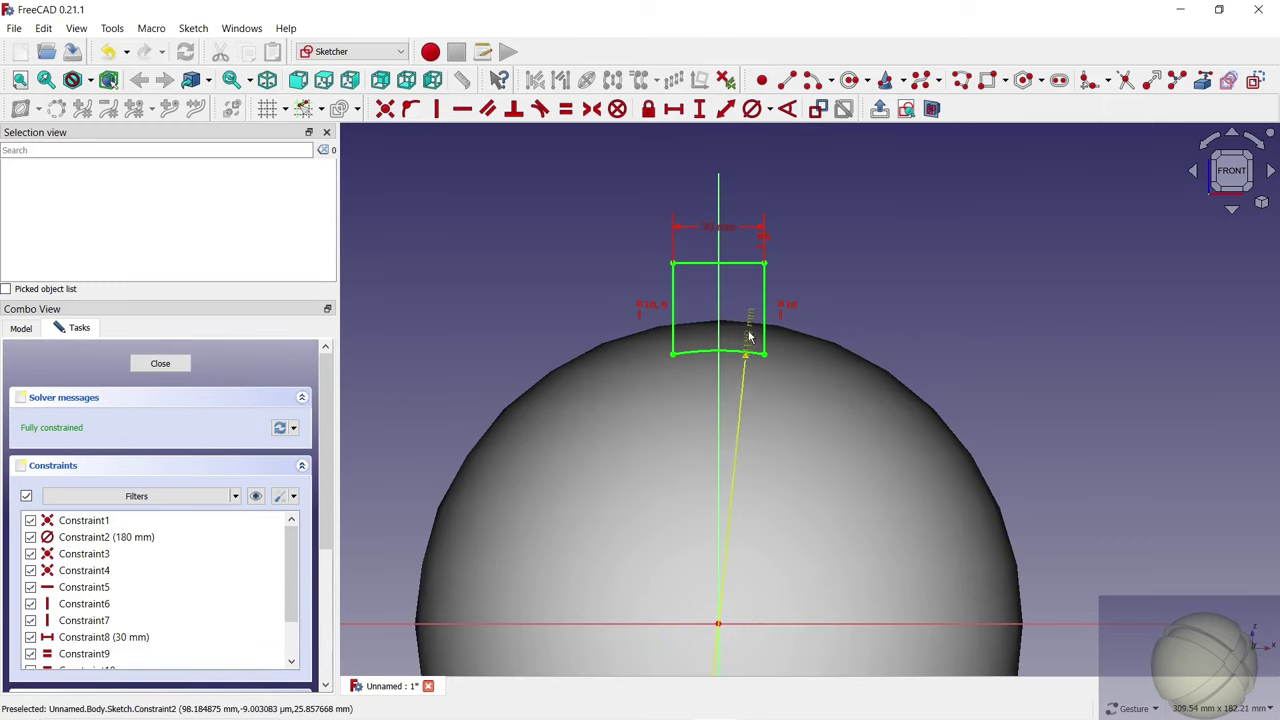
drag(743, 310, 743, 288)
scroll(934, 337, up, 2)
scroll(907, 316, down, 3)
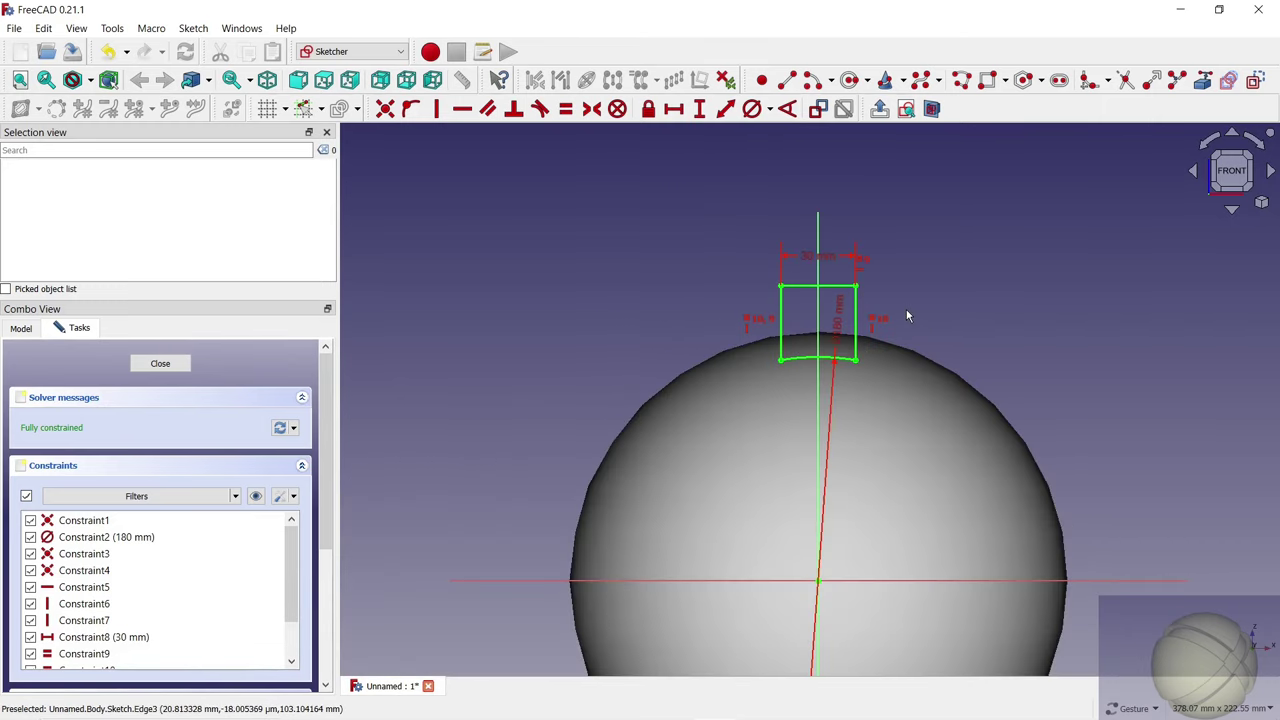
click(160, 364)
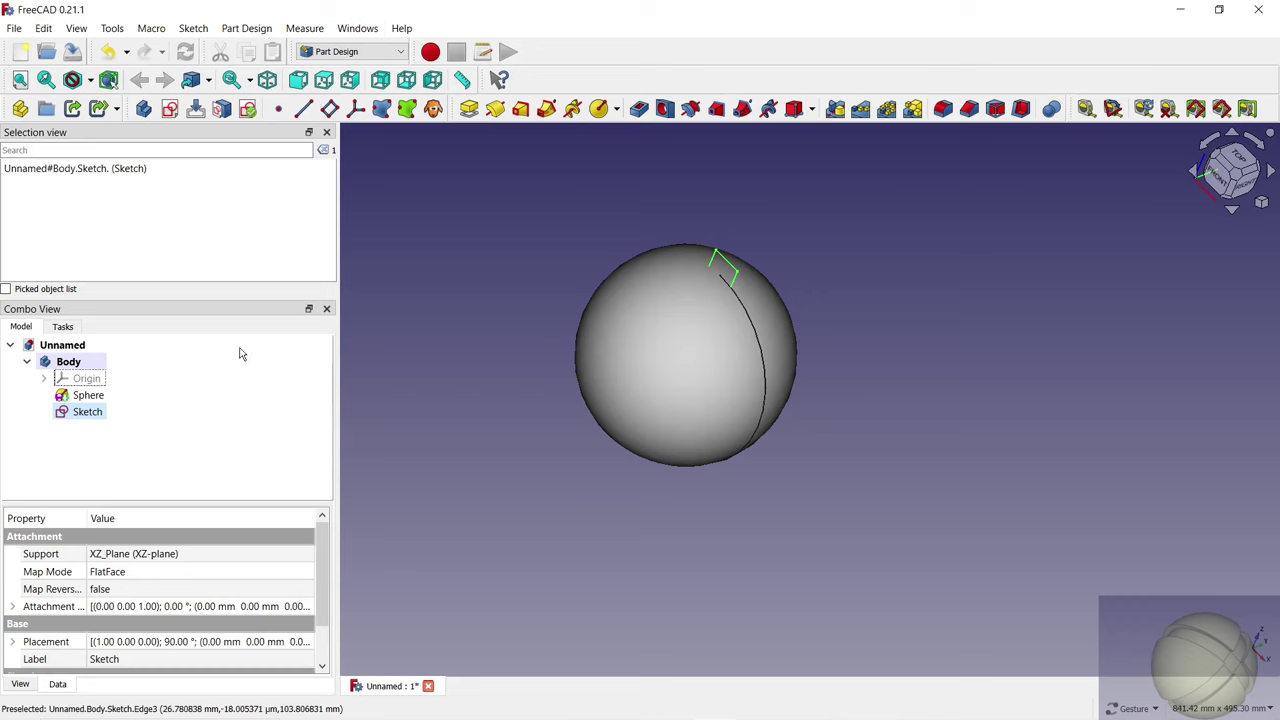
Revolve the profile into a 360° groove about the X axis, cutting a ring around the sphere.
click(690, 108)
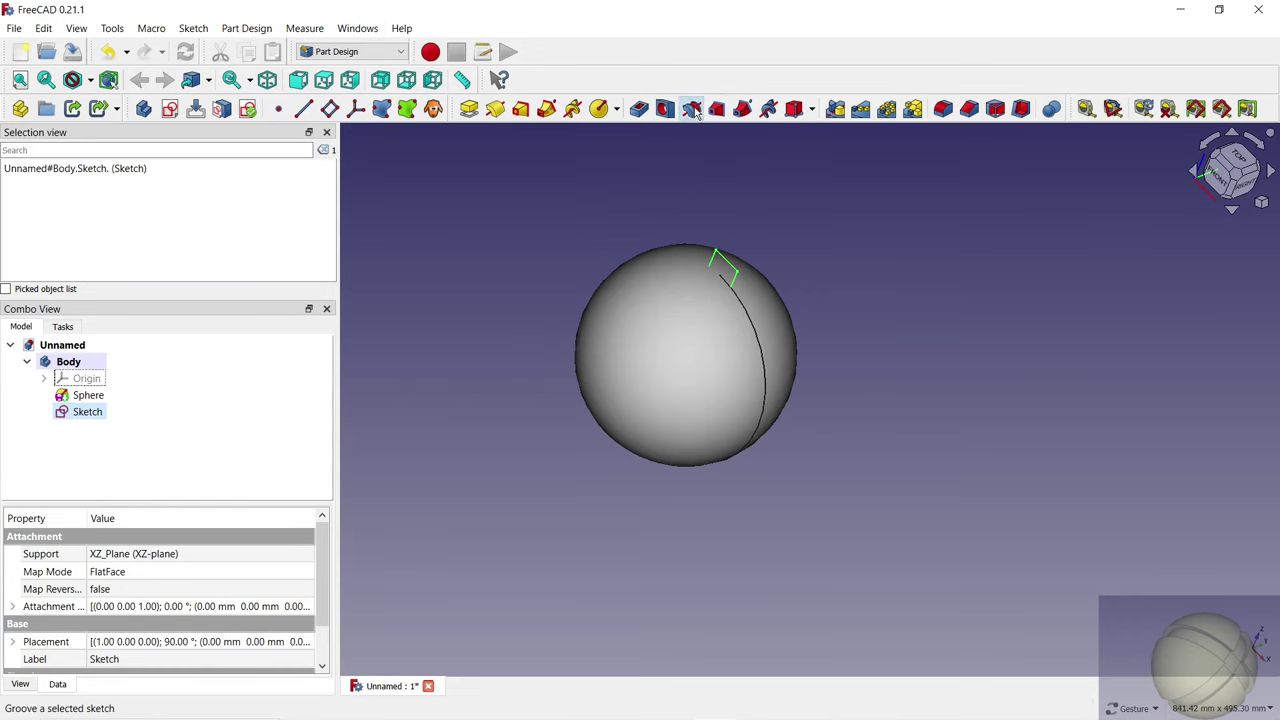
click(308, 373)
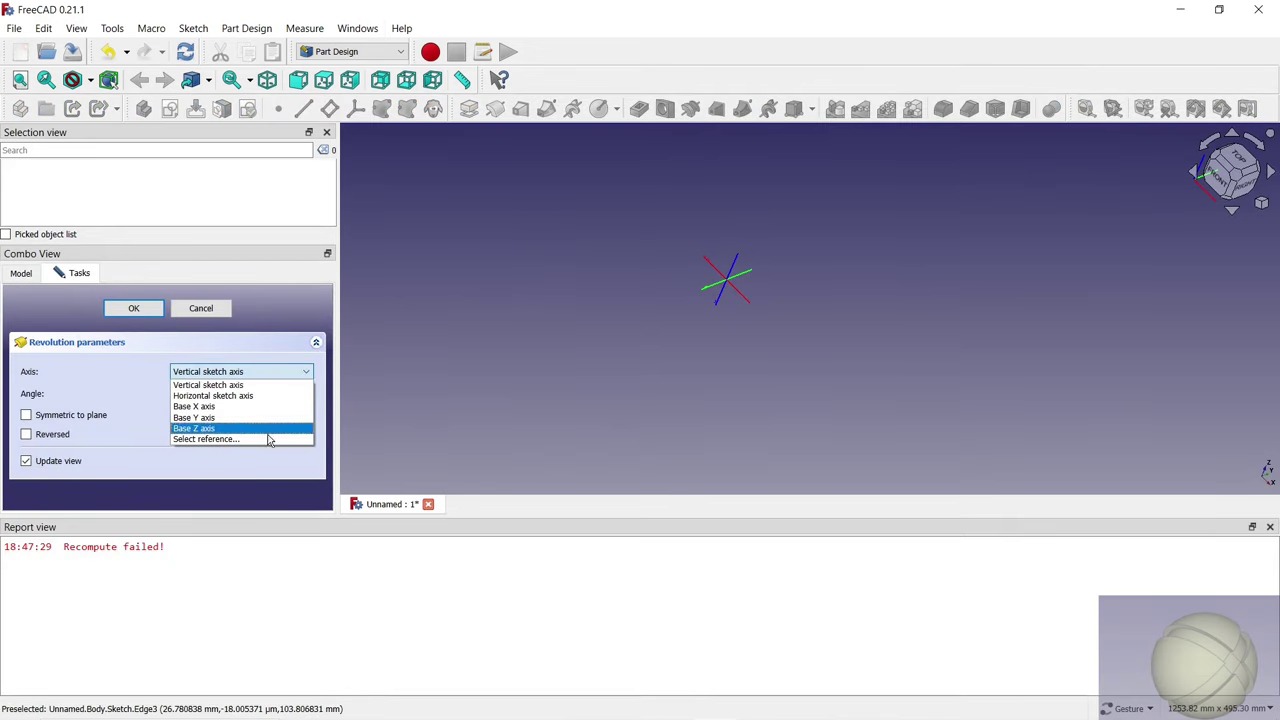
click(266, 439)
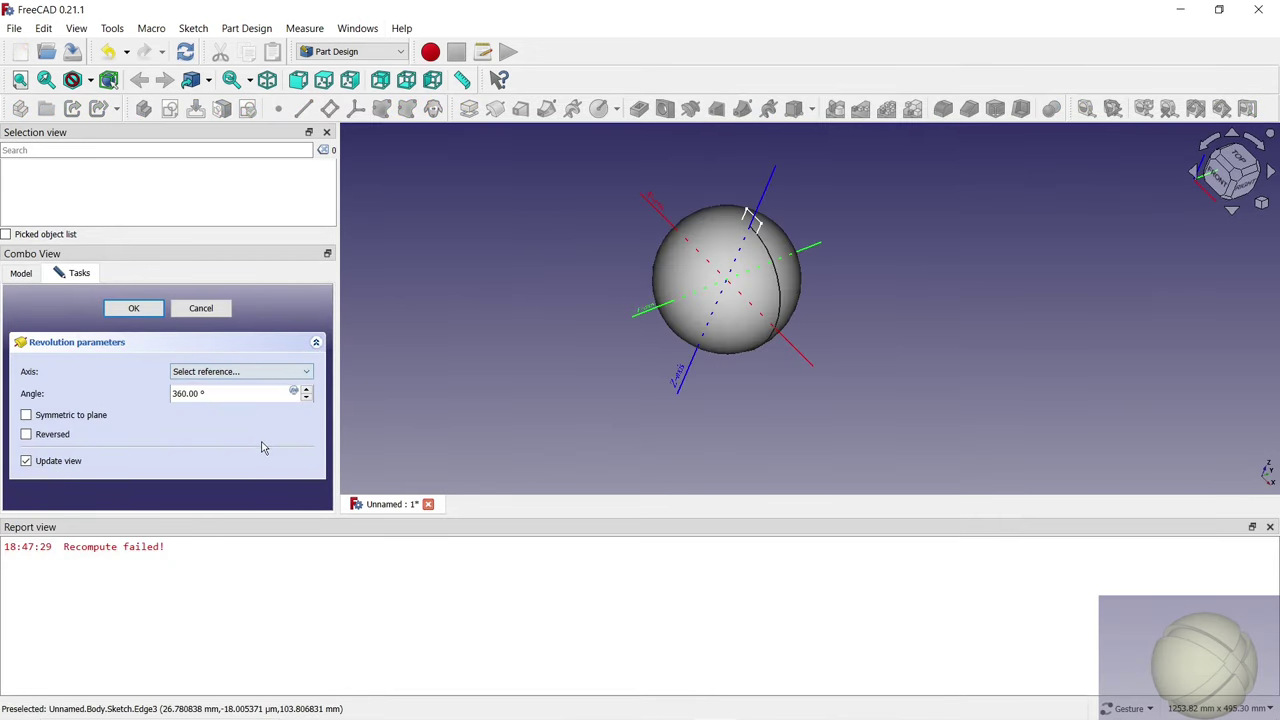
click(651, 206)
click(1270, 526)
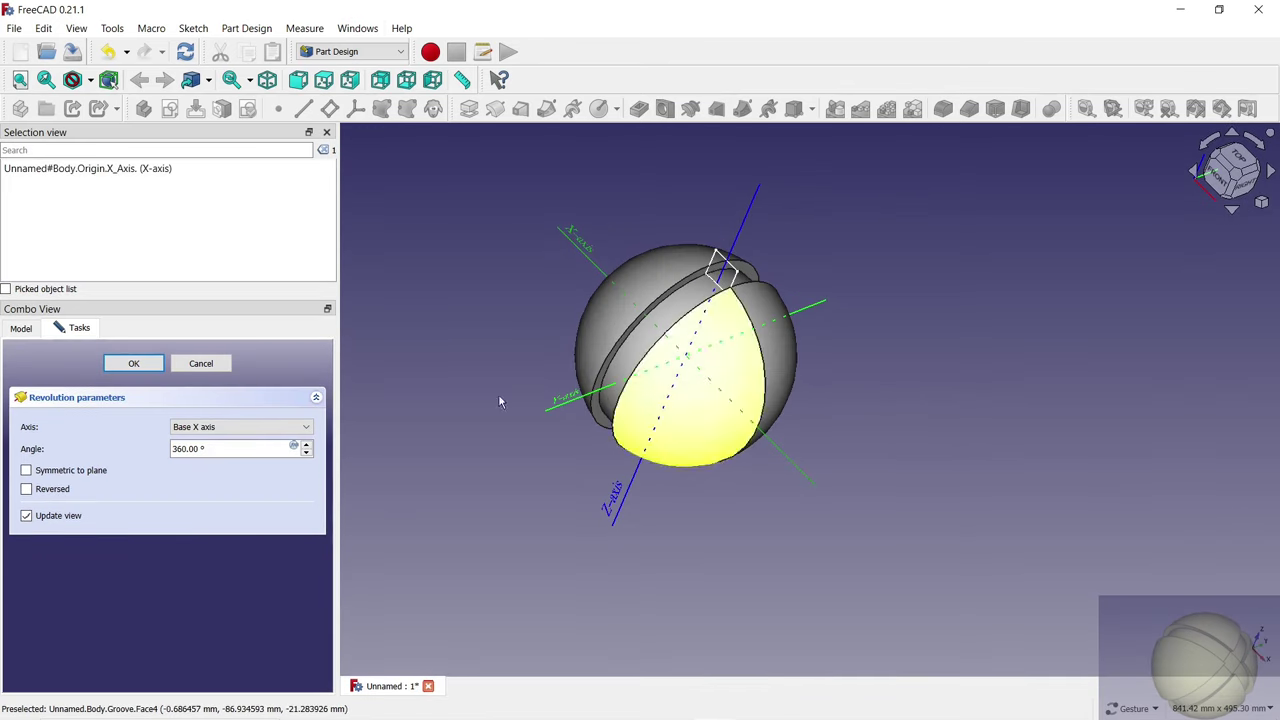
click(140, 366)
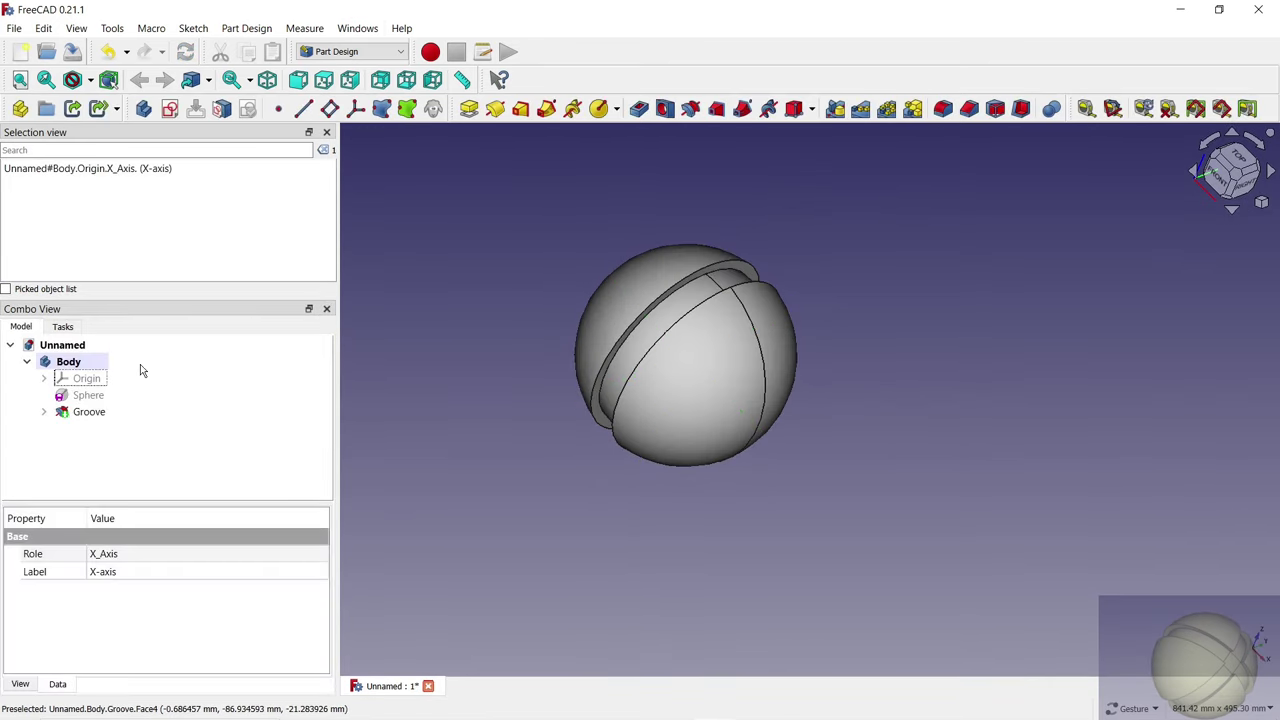
click(80, 414)
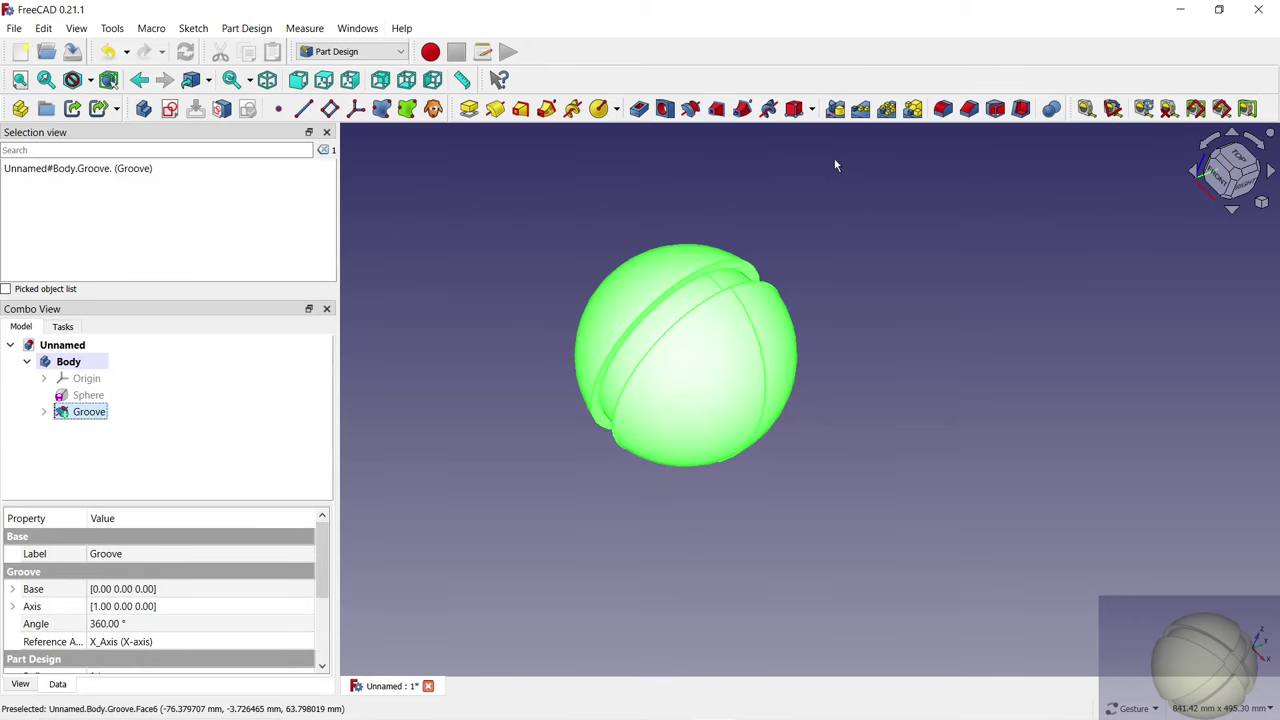
Polar-pattern the groove about the Y axis at 90° with 2 occurrences, giving two crossing channels.
click(887, 109)
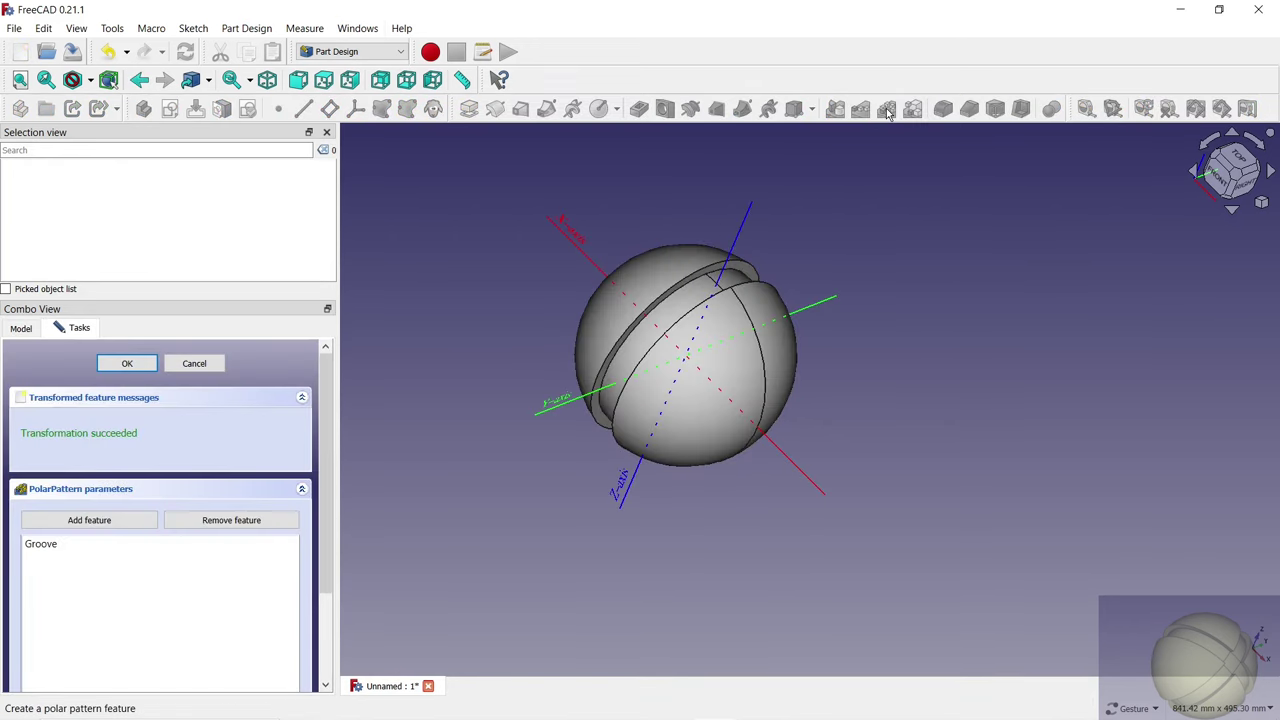
scroll(326, 457, down, 1)
scroll(297, 588, down, 3)
click(297, 588)
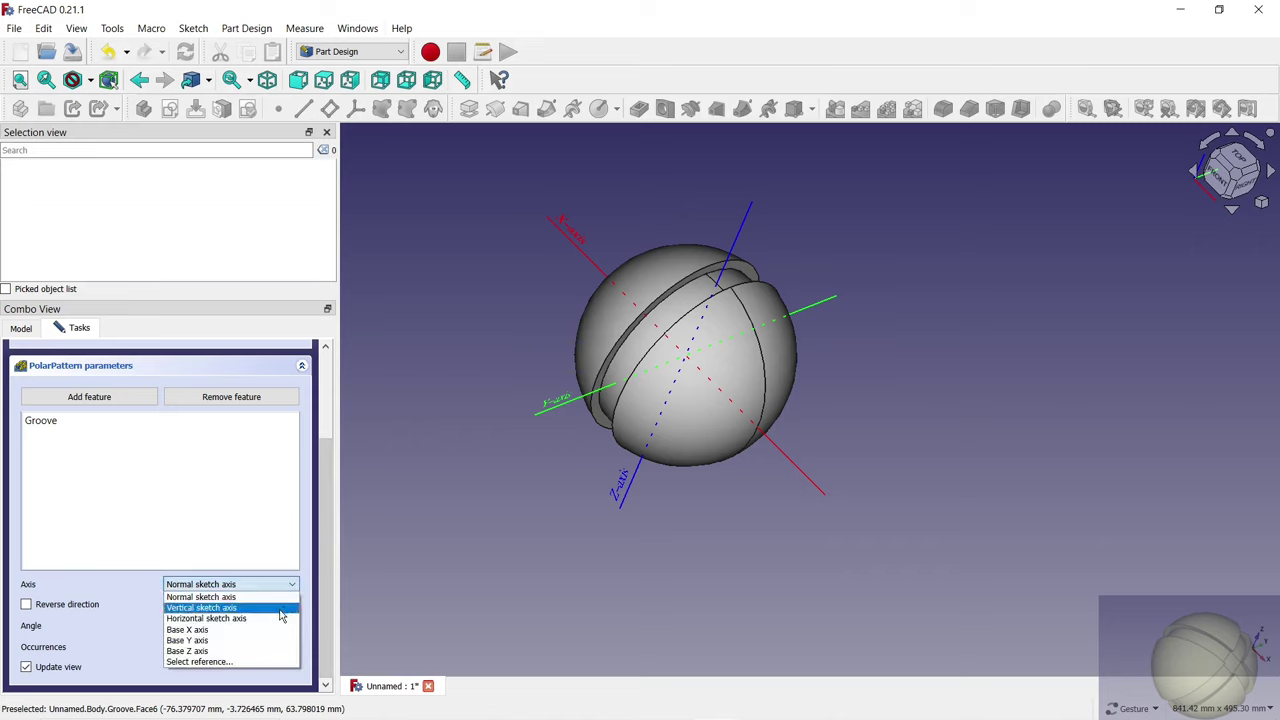
click(240, 664)
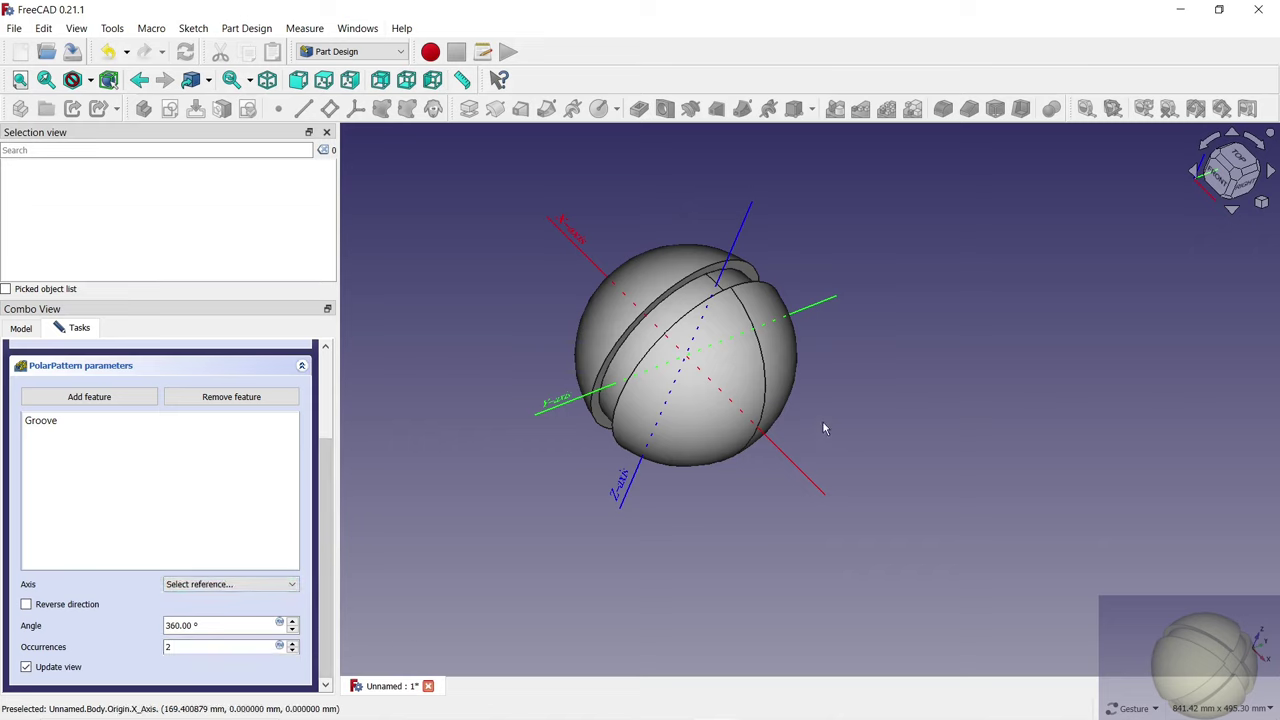
click(807, 312)
text(90)
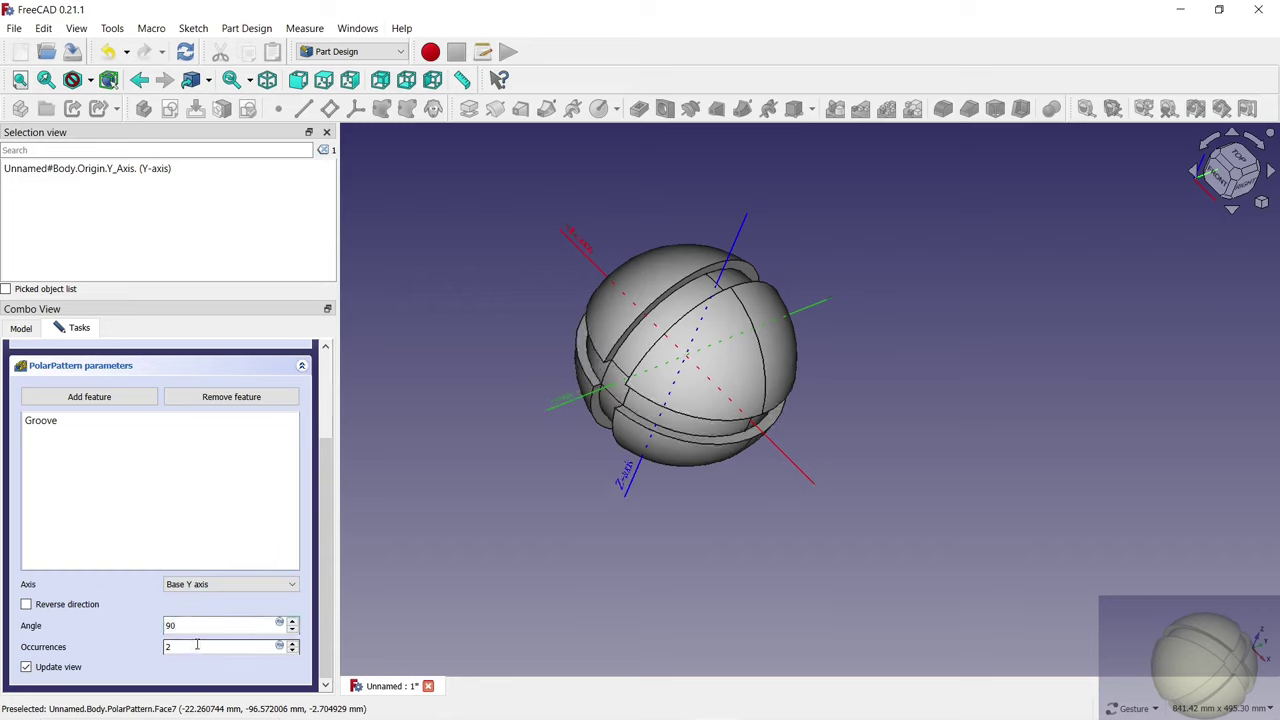
scroll(220, 430, up, 3)
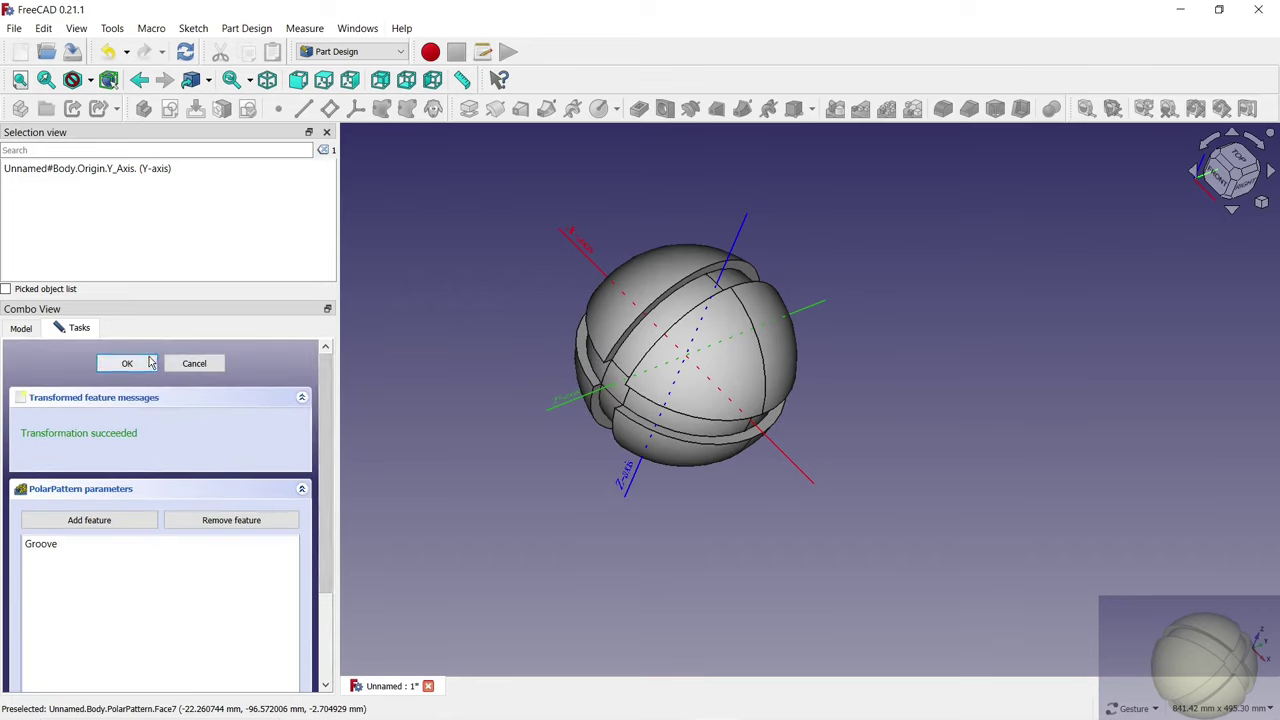
click(142, 366)
drag(452, 336, 556, 275)
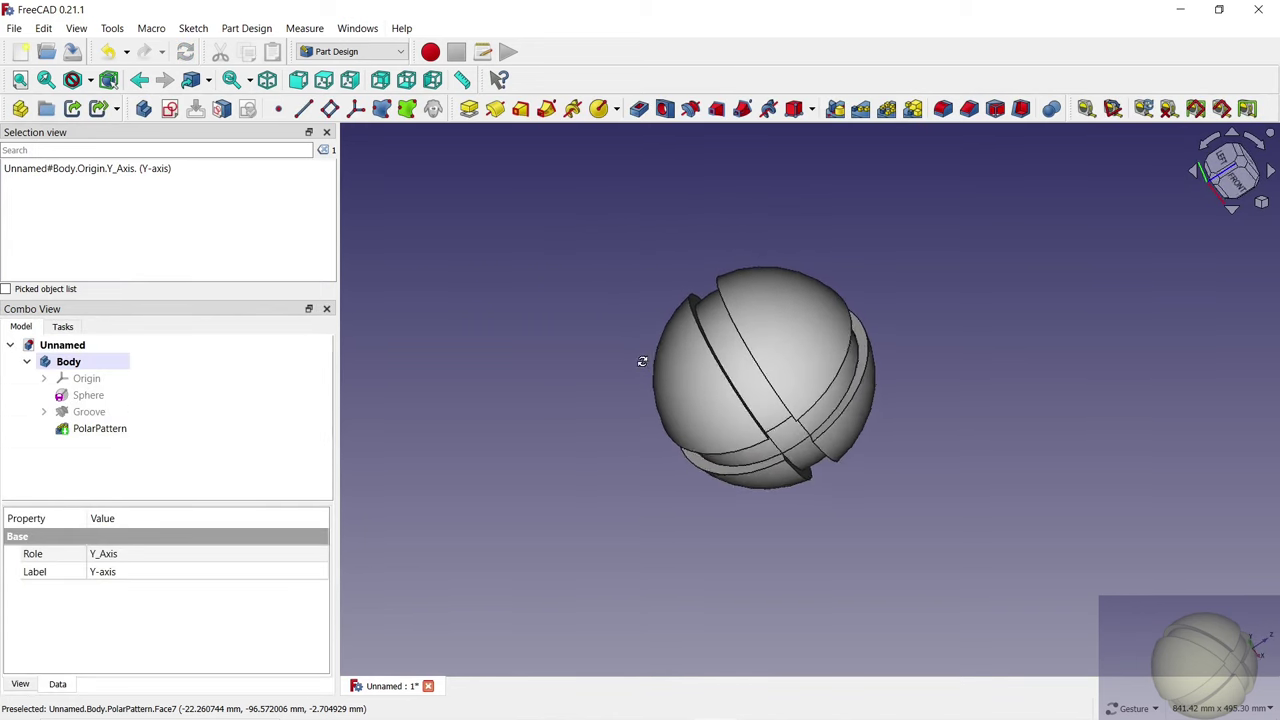
Set the body's shape colour to olive (#aaaa7f) in its Appearance settings.
right_click(74, 362)
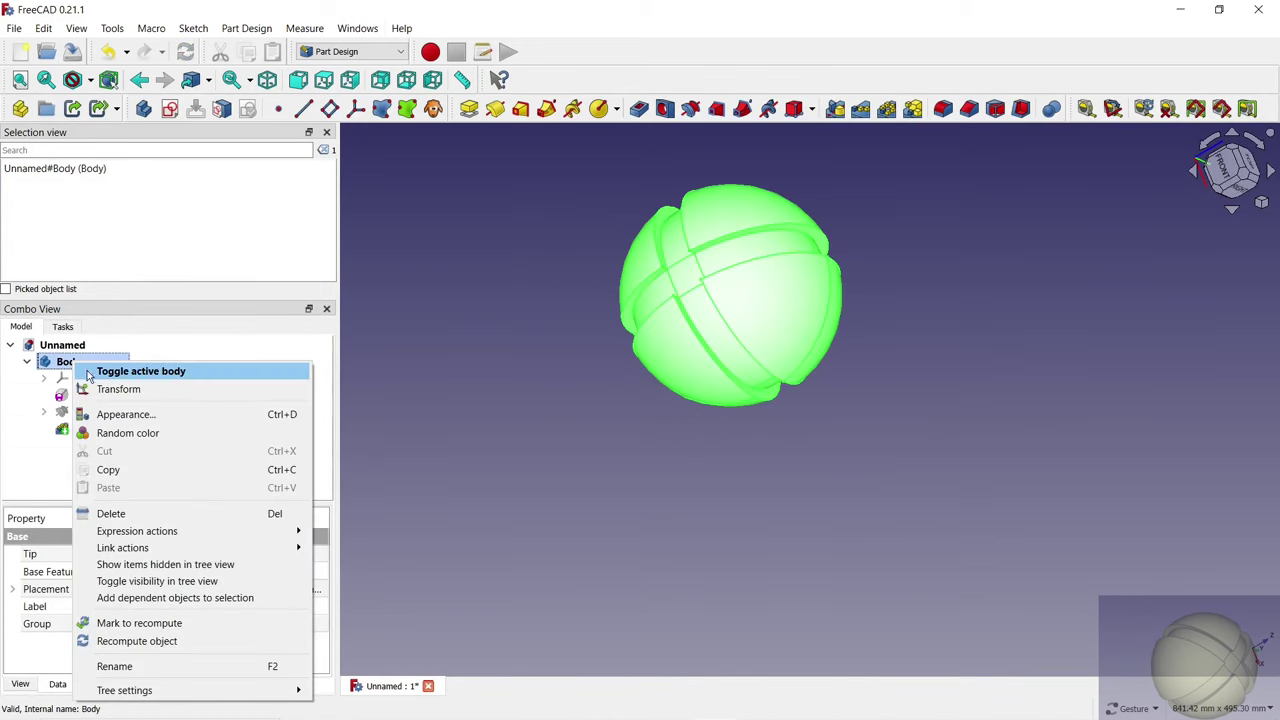
click(125, 414)
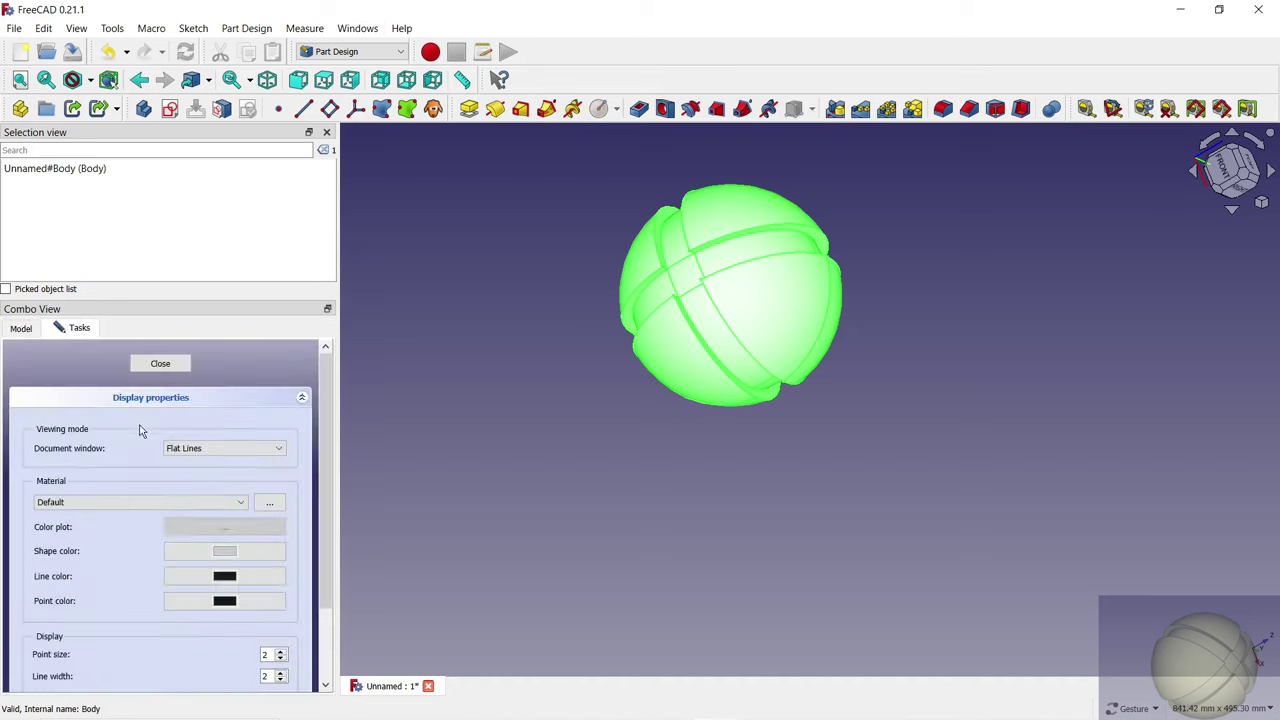
click(230, 553)
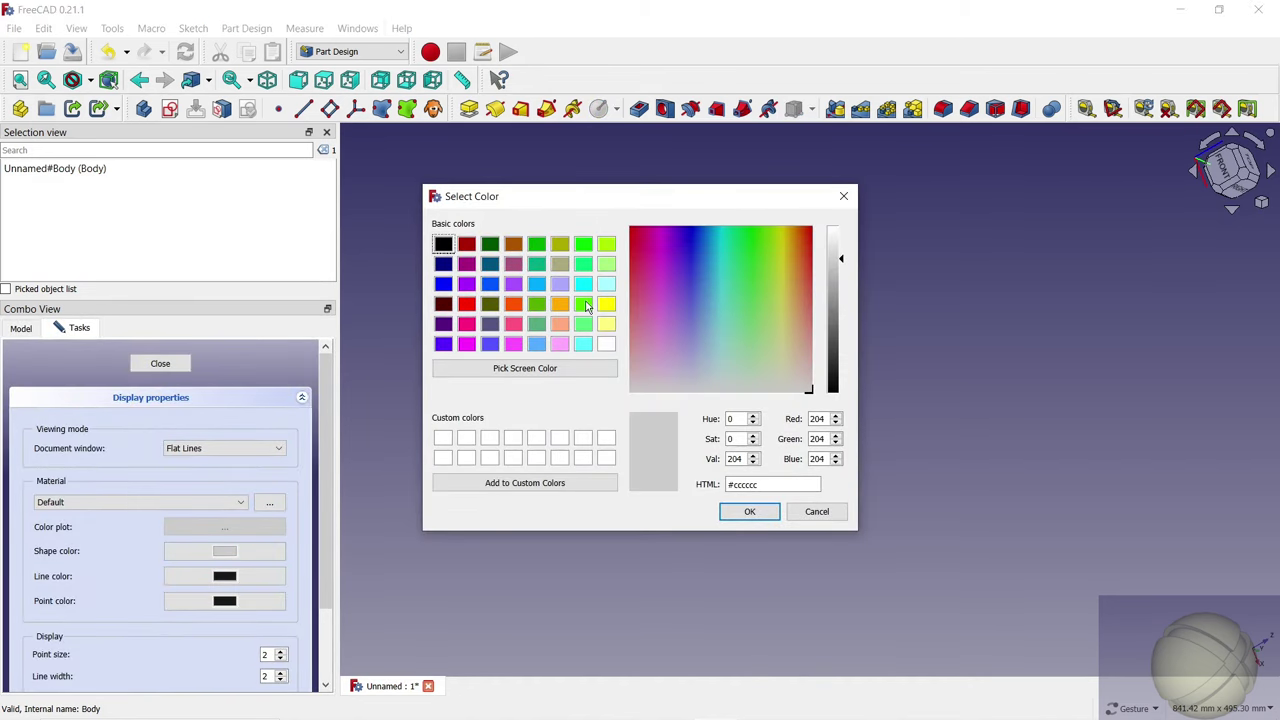
click(560, 264)
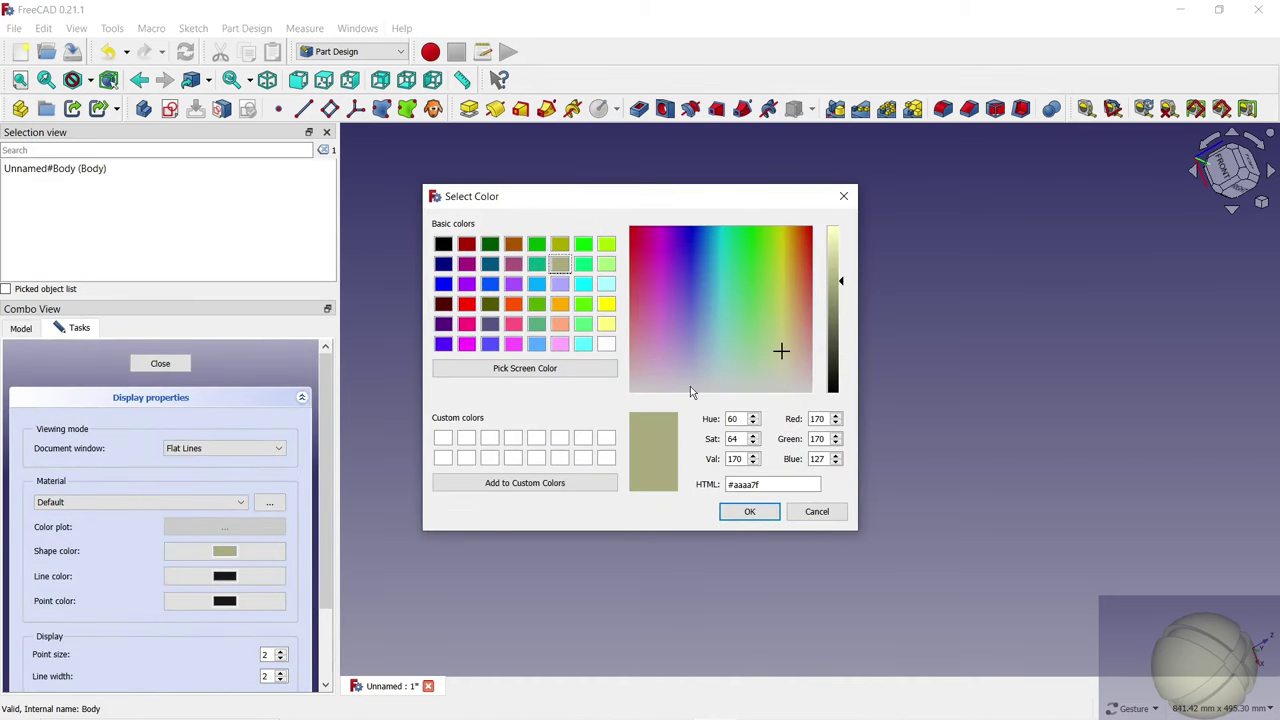
click(749, 512)
click(160, 363)
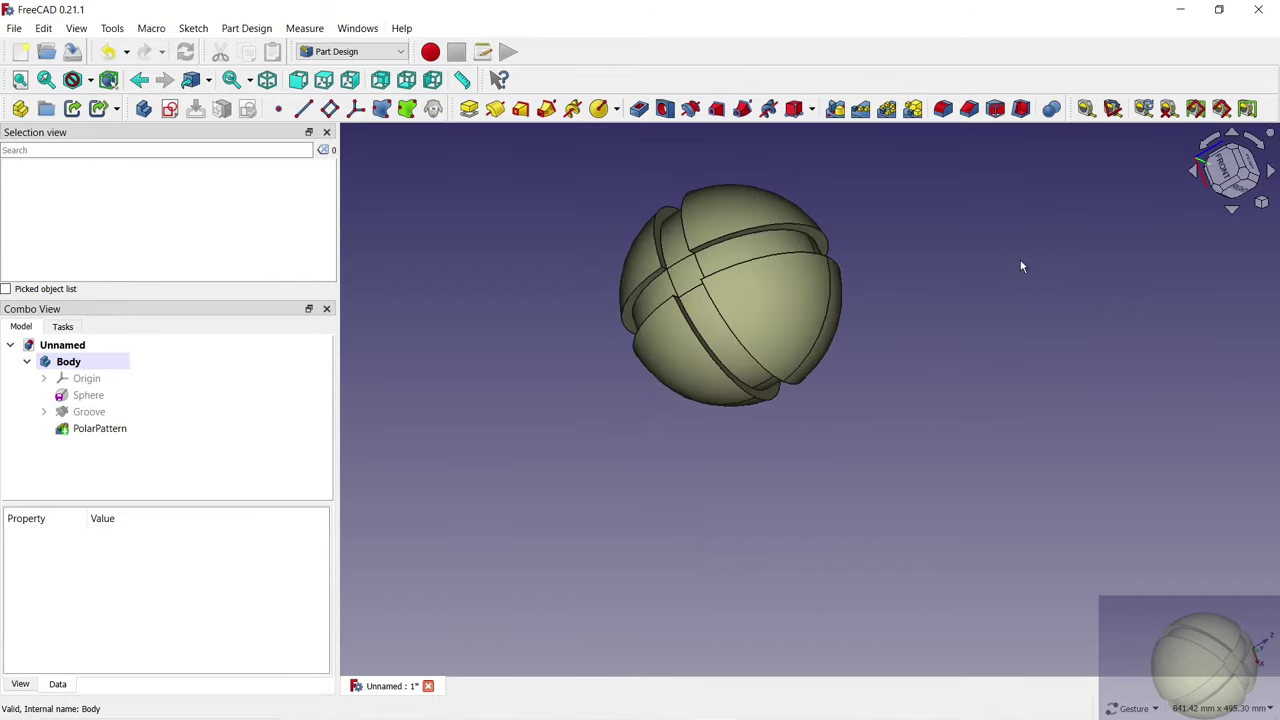
mouse_move(1022, 266)
mouse_down()
mouse_move(886, 308)
mouse_move(768, 398)
mouse_move(754, 477)
mouse_move(823, 511)
mouse_move(534, 423)
mouse_move(488, 379)
mouse_up()
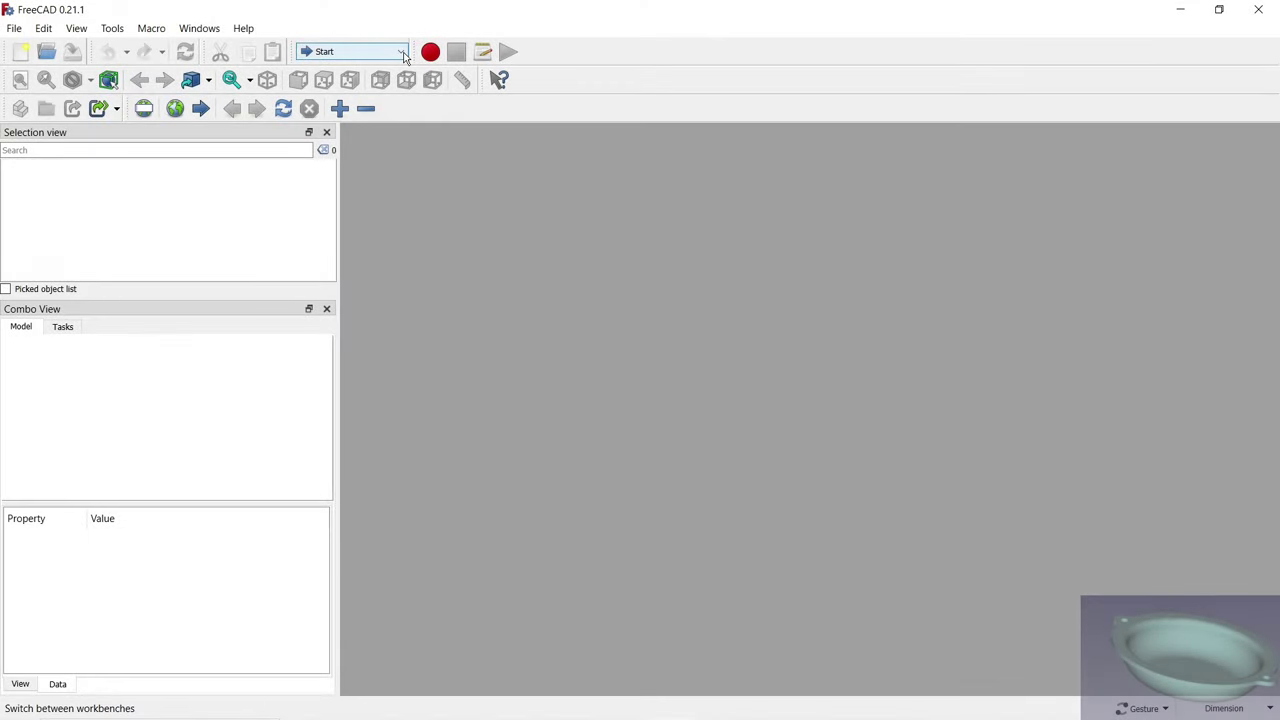
In Part Design, create a new document with a body and a sketch on the XY plane.
click(404, 56)
click(370, 147)
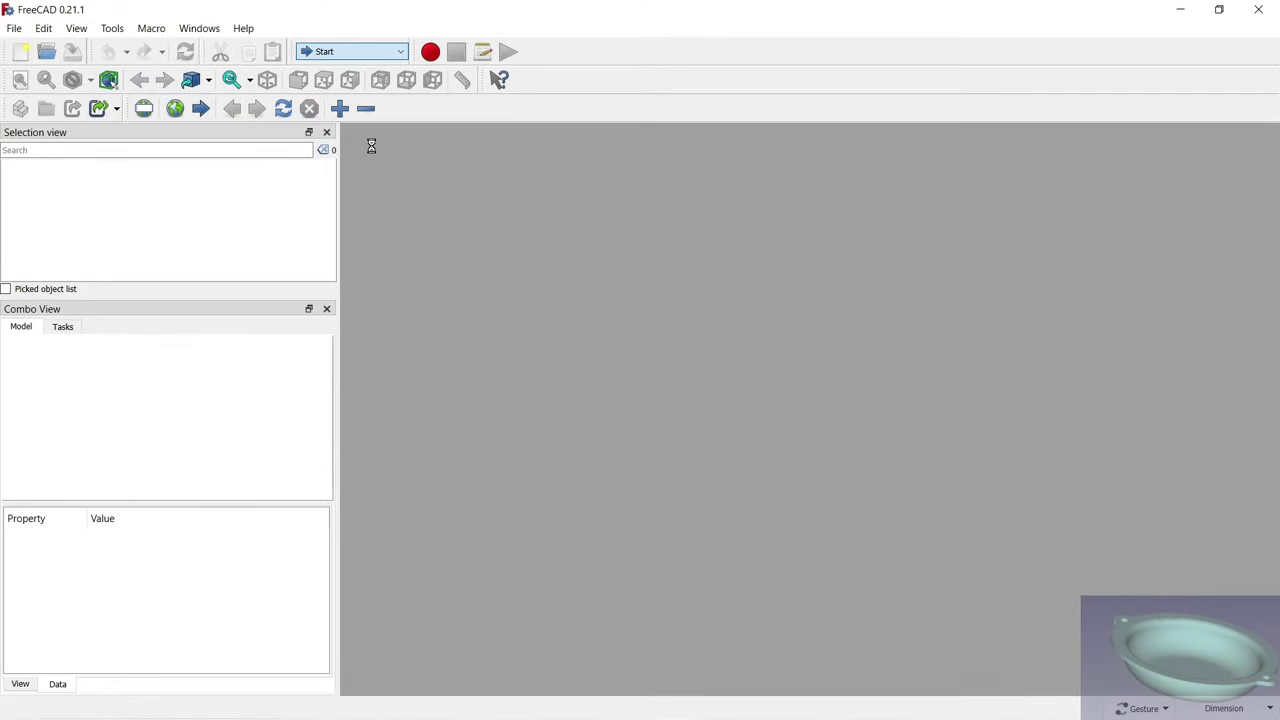
click(26, 55)
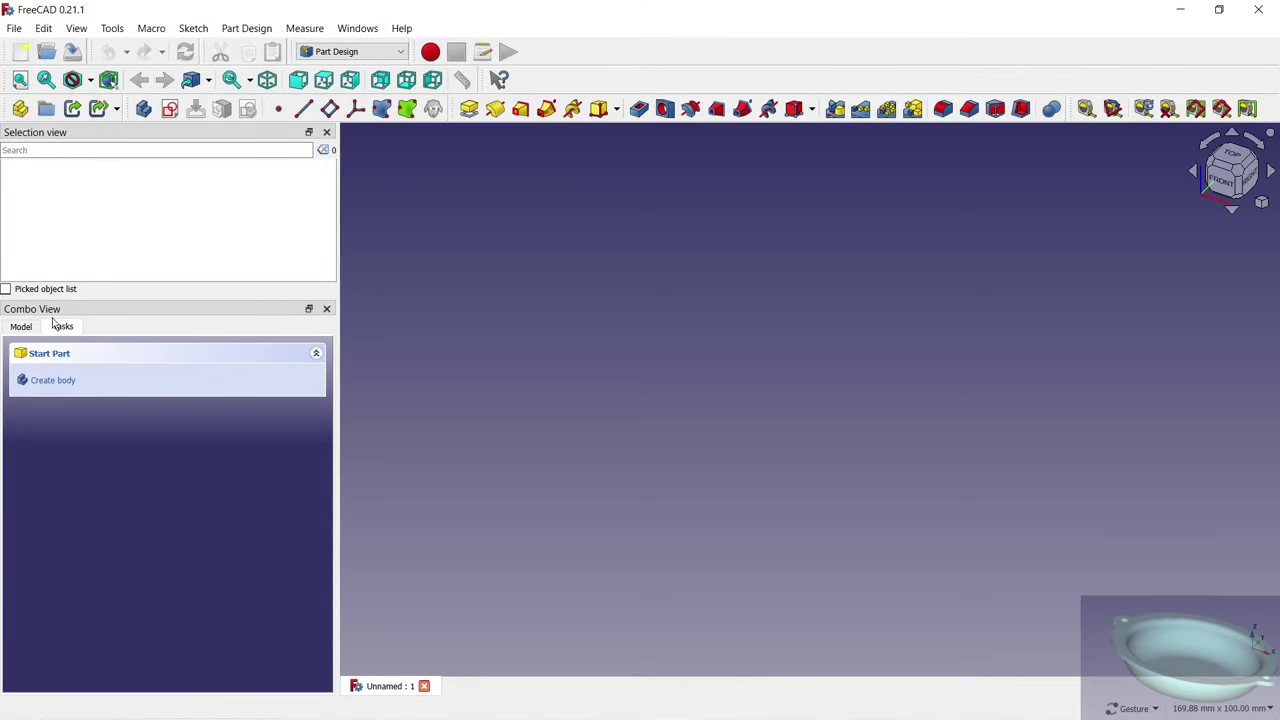
click(53, 380)
click(52, 381)
click(72, 428)
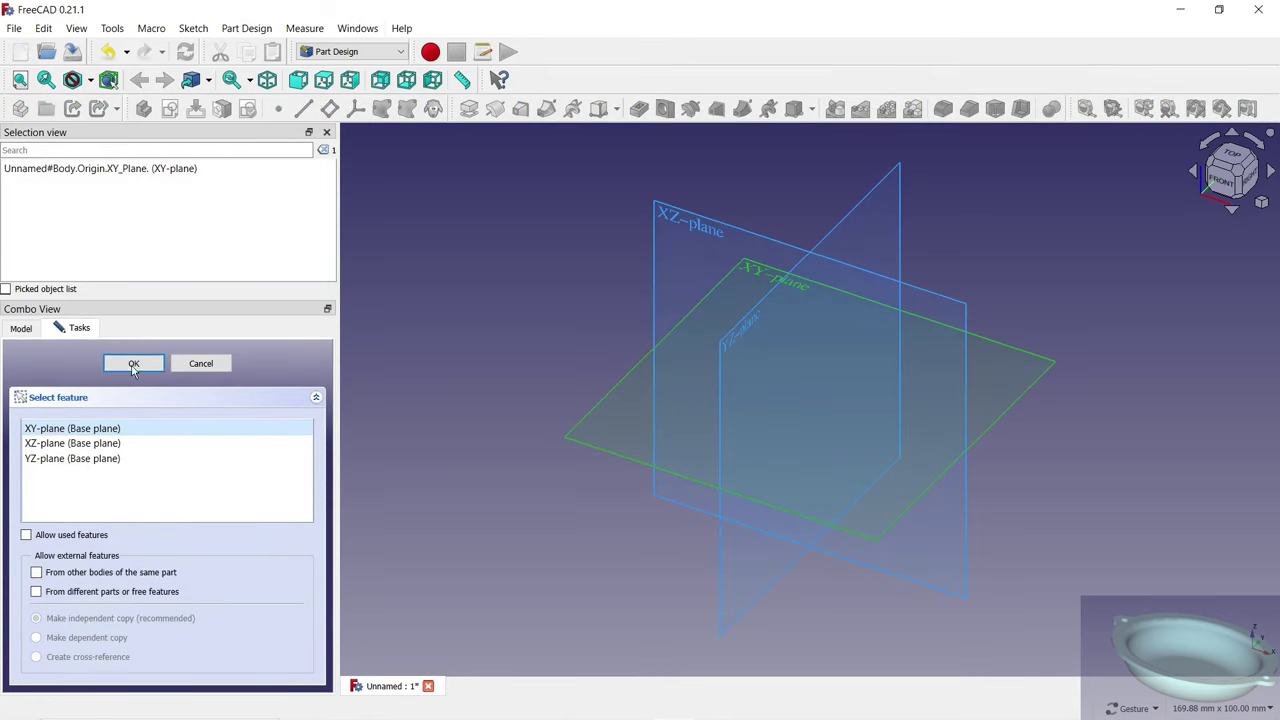
click(134, 366)
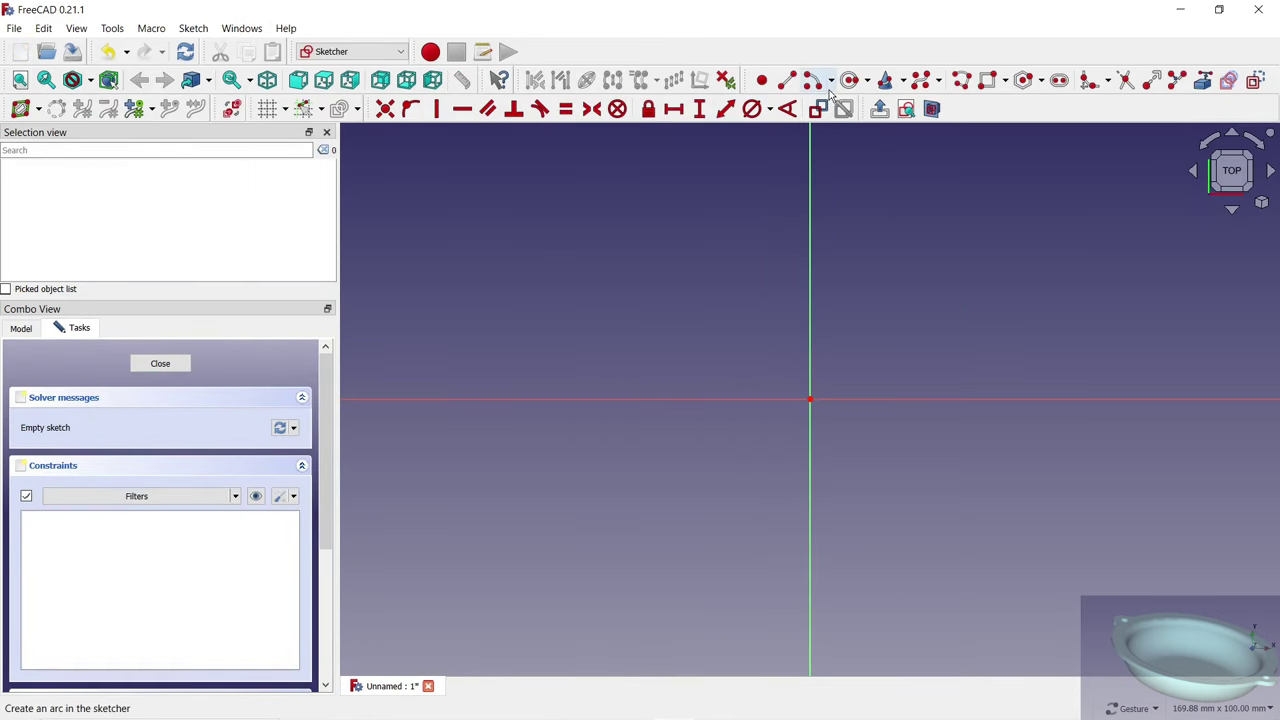
Draw a circle centred on the origin, dimension it to 70 mm diameter, and close the sketch.
click(850, 80)
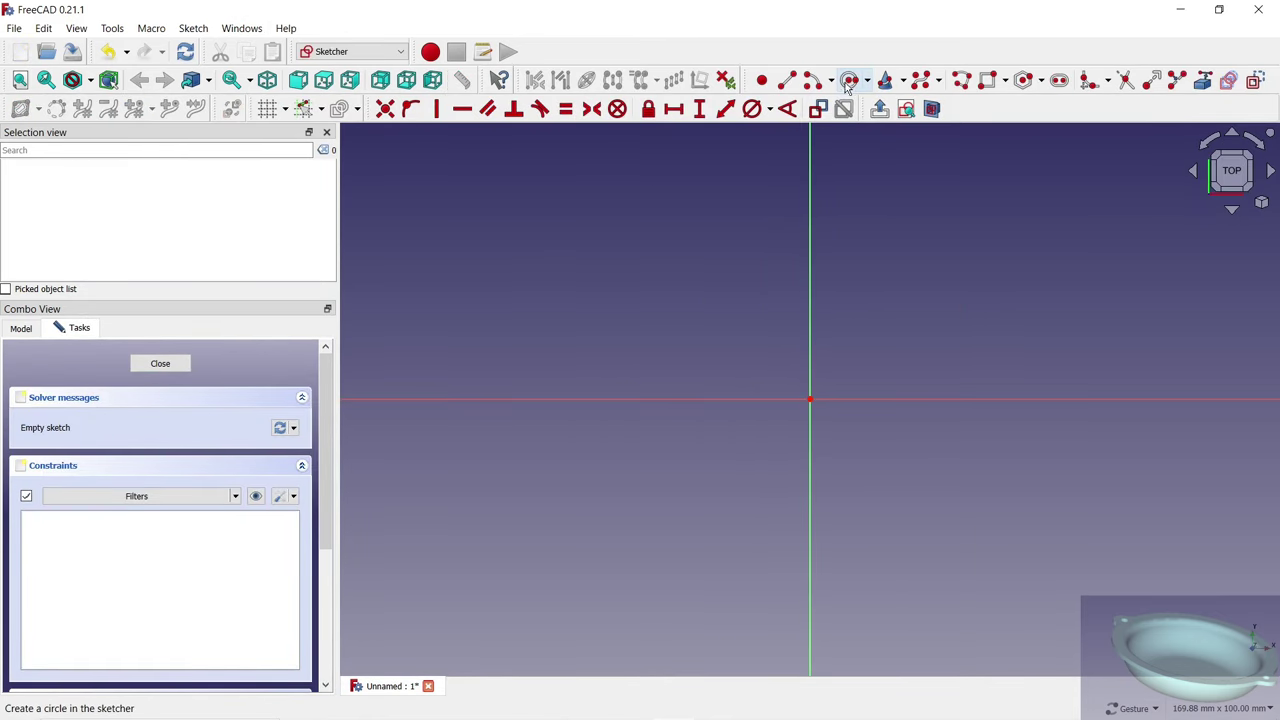
click(810, 398)
click(696, 278)
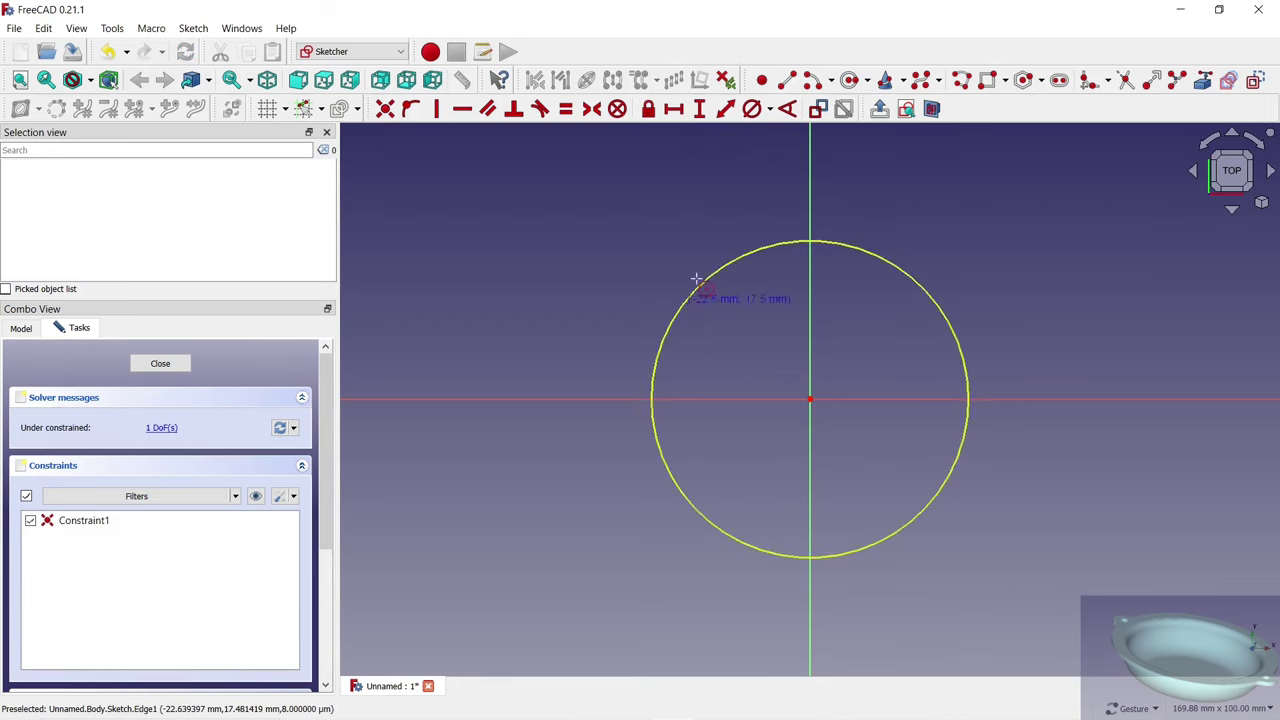
click(752, 108)
click(757, 247)
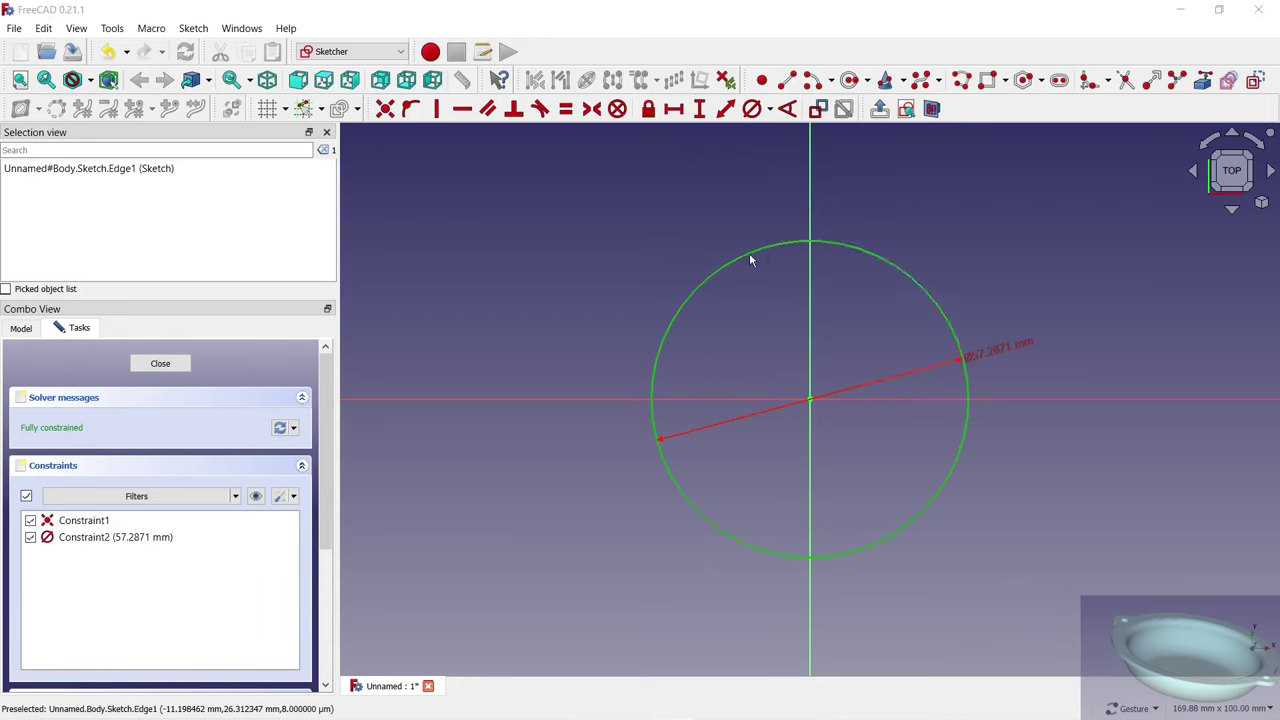
text(70)
key(Return)
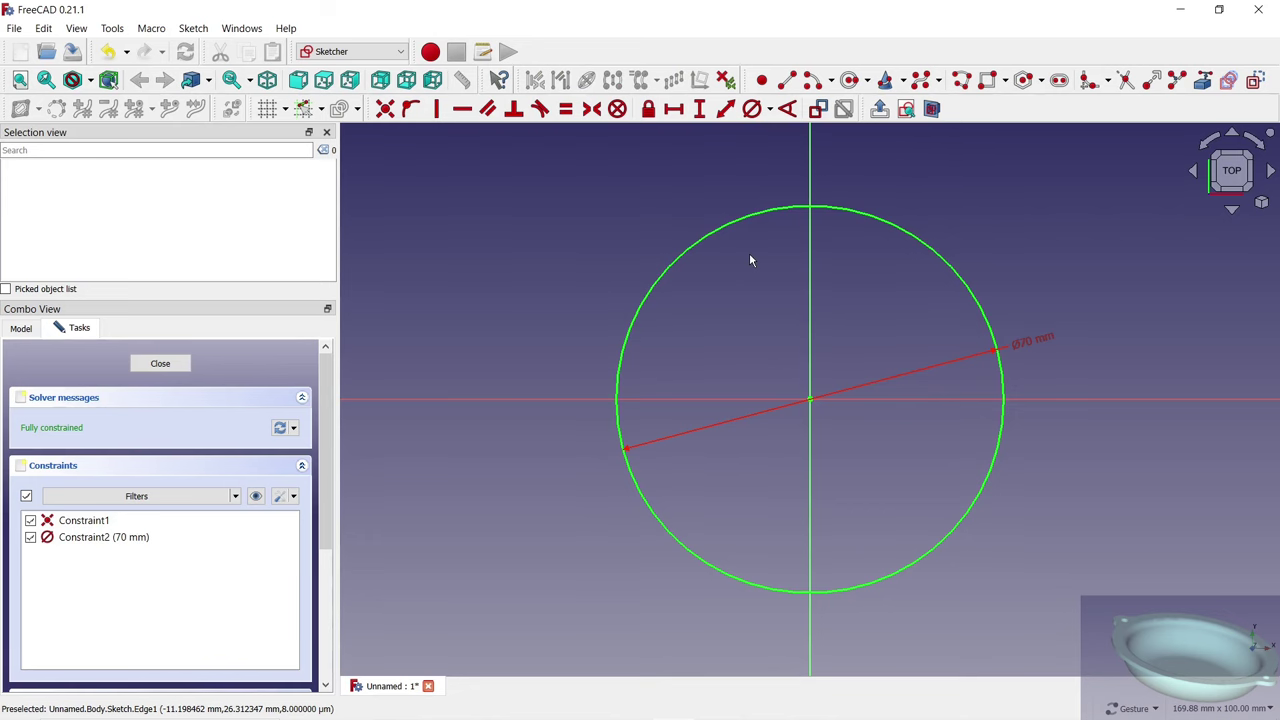
click(167, 366)
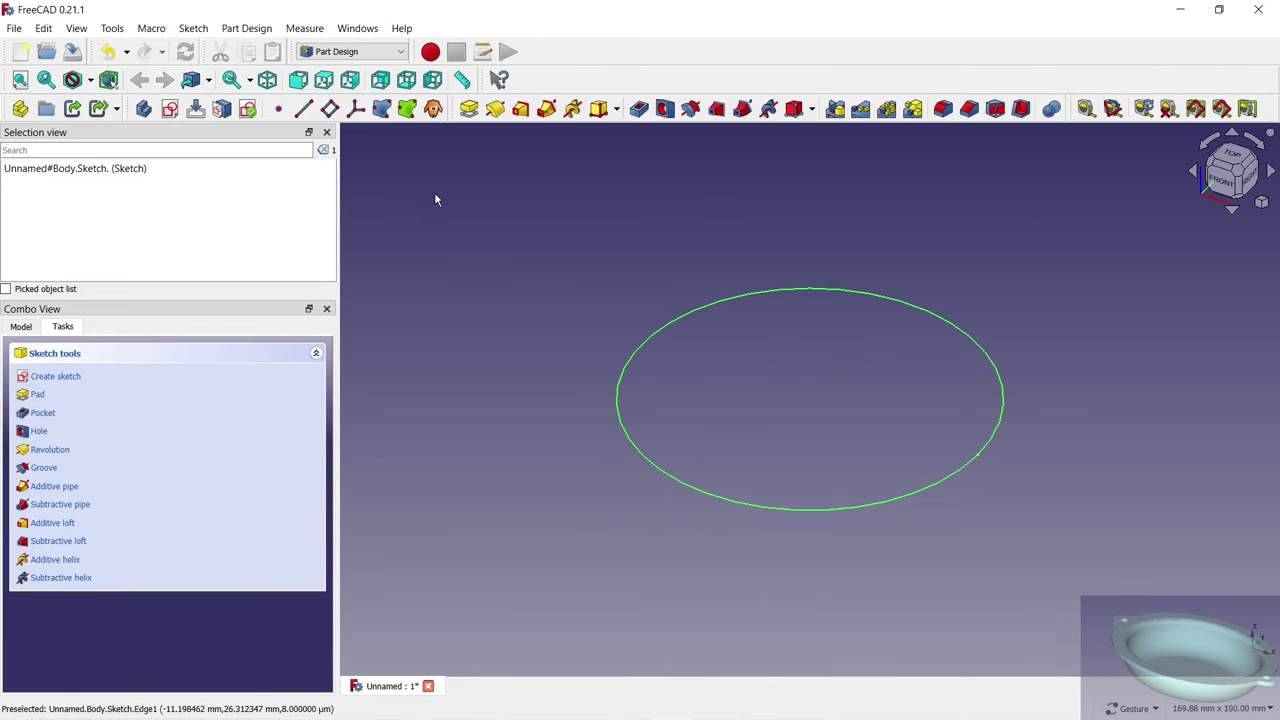
Pad the circle 15 mm thick, fillet its top face at 13 mm radius, and select the face to hollow.
click(469, 109)
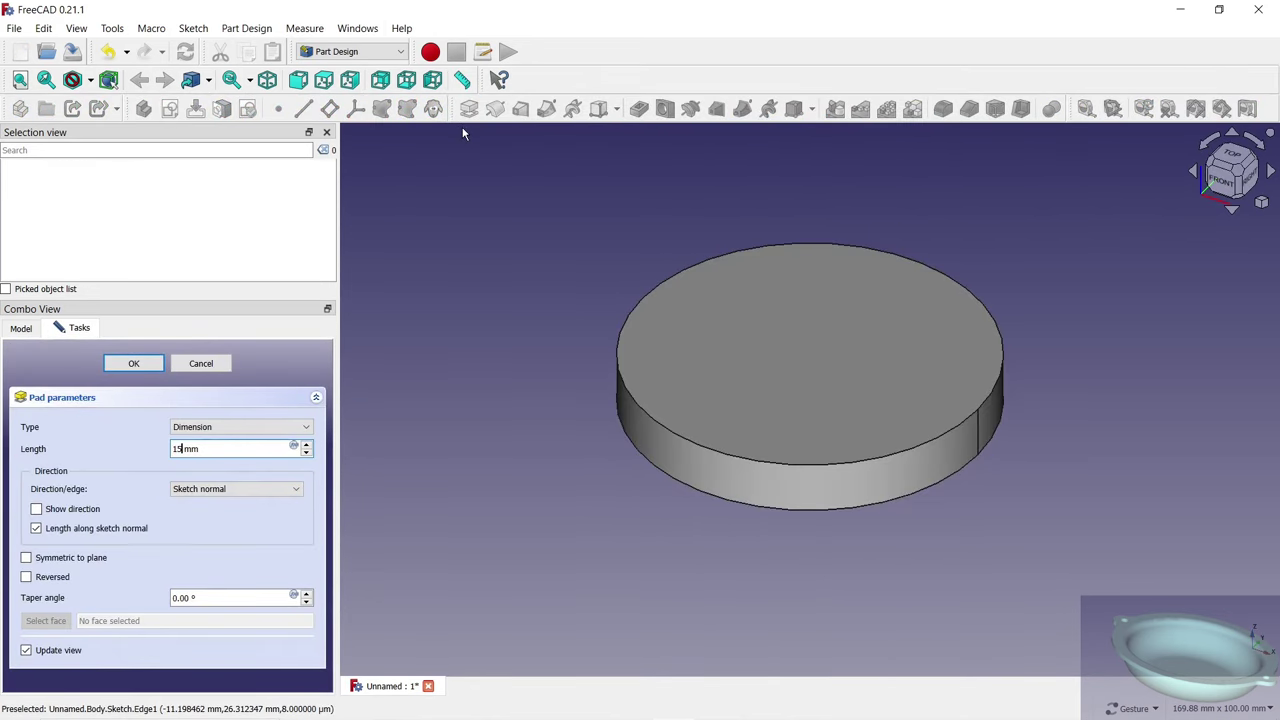
click(133, 363)
click(736, 308)
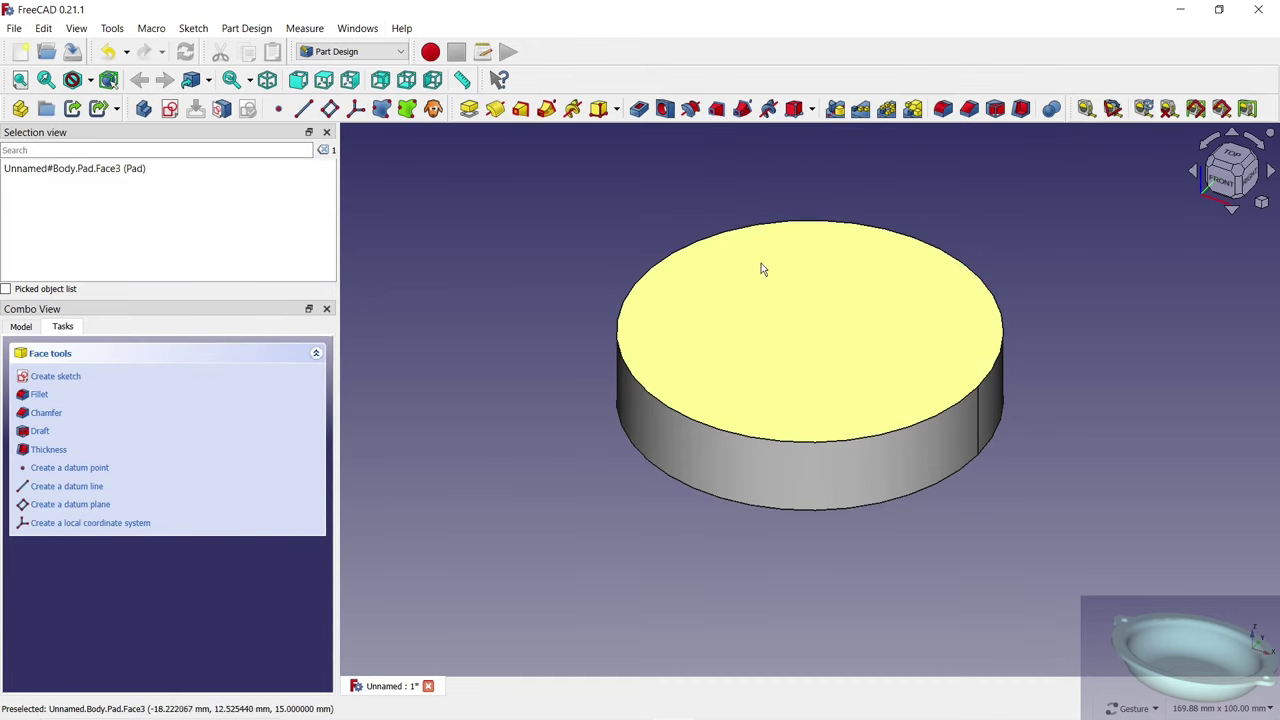
click(943, 109)
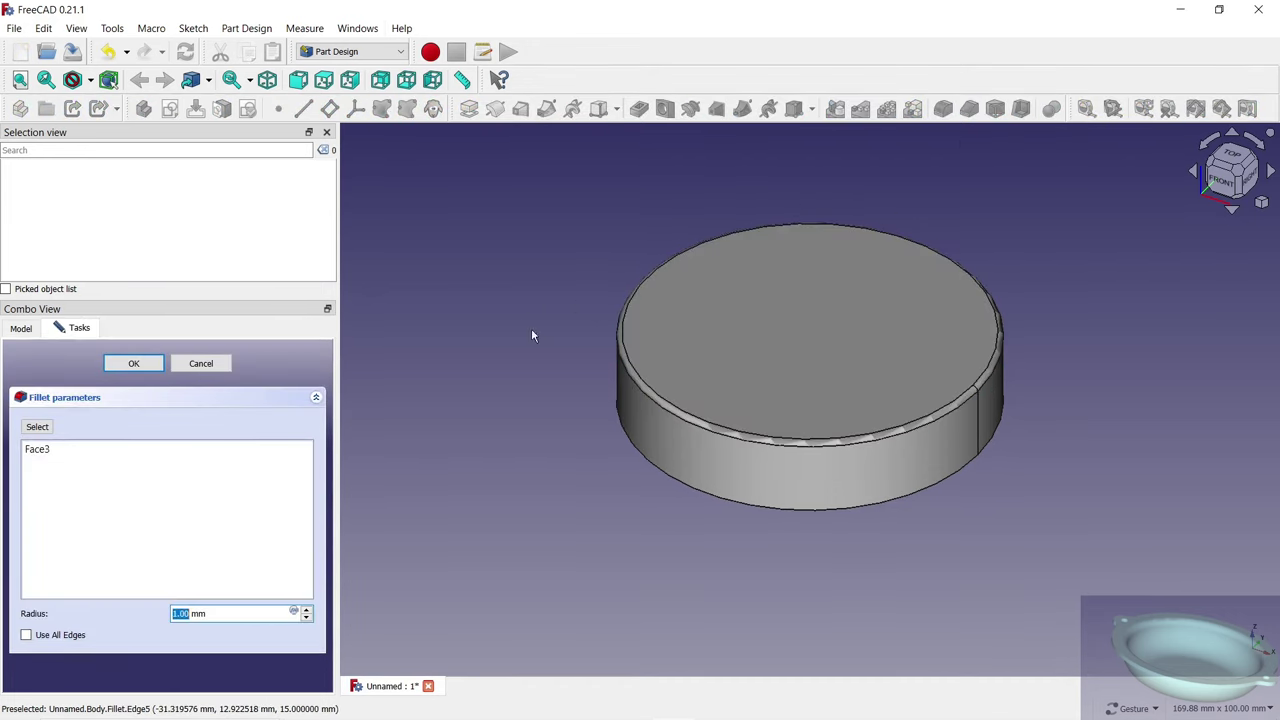
click(307, 610)
click(307, 611)
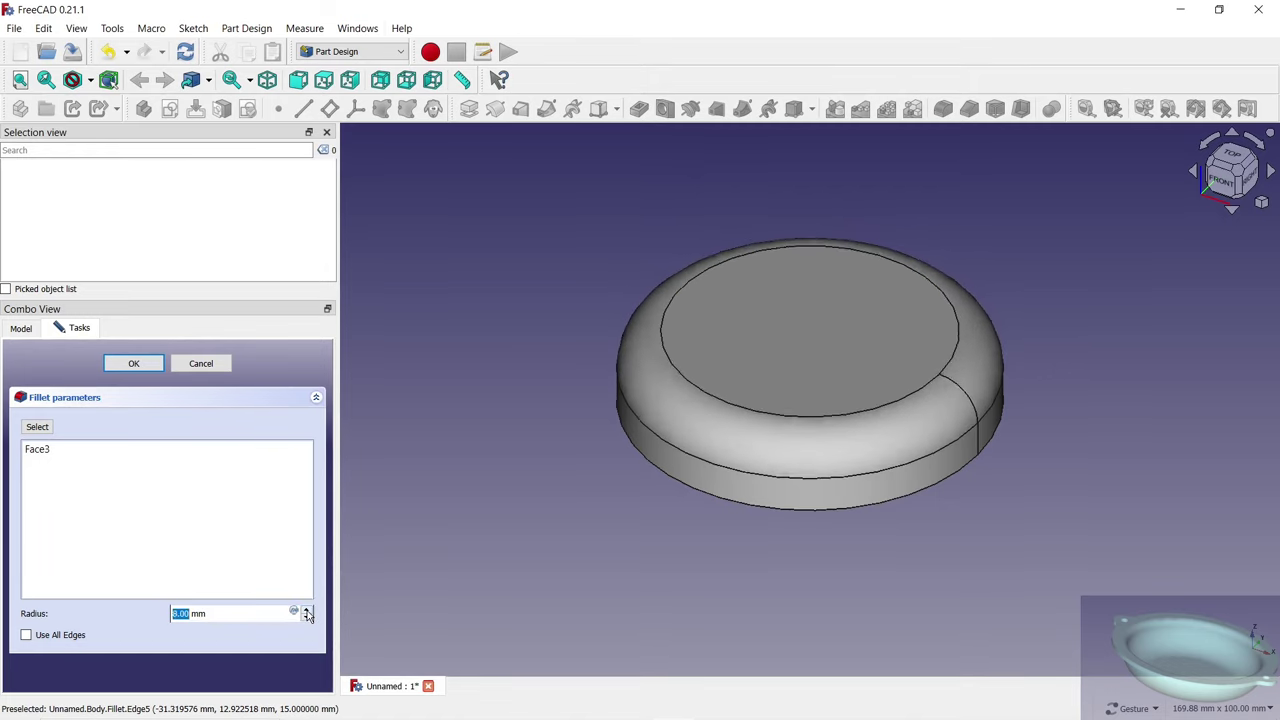
click(307, 612)
click(307, 612)
click(307, 612)
click(307, 612)
click(307, 612)
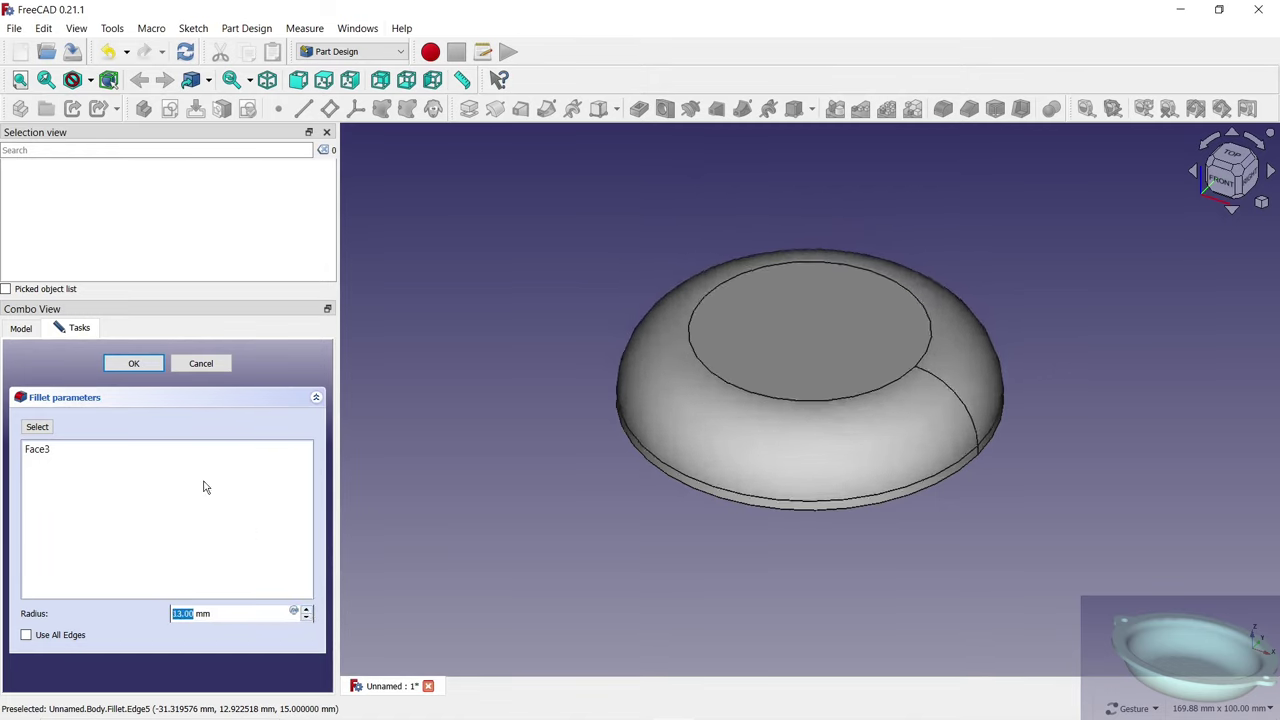
click(125, 366)
drag(559, 543, 733, 396)
click(733, 396)
Hollow the disc into a 2 mm shell with the thickness going inwards.
click(1021, 108)
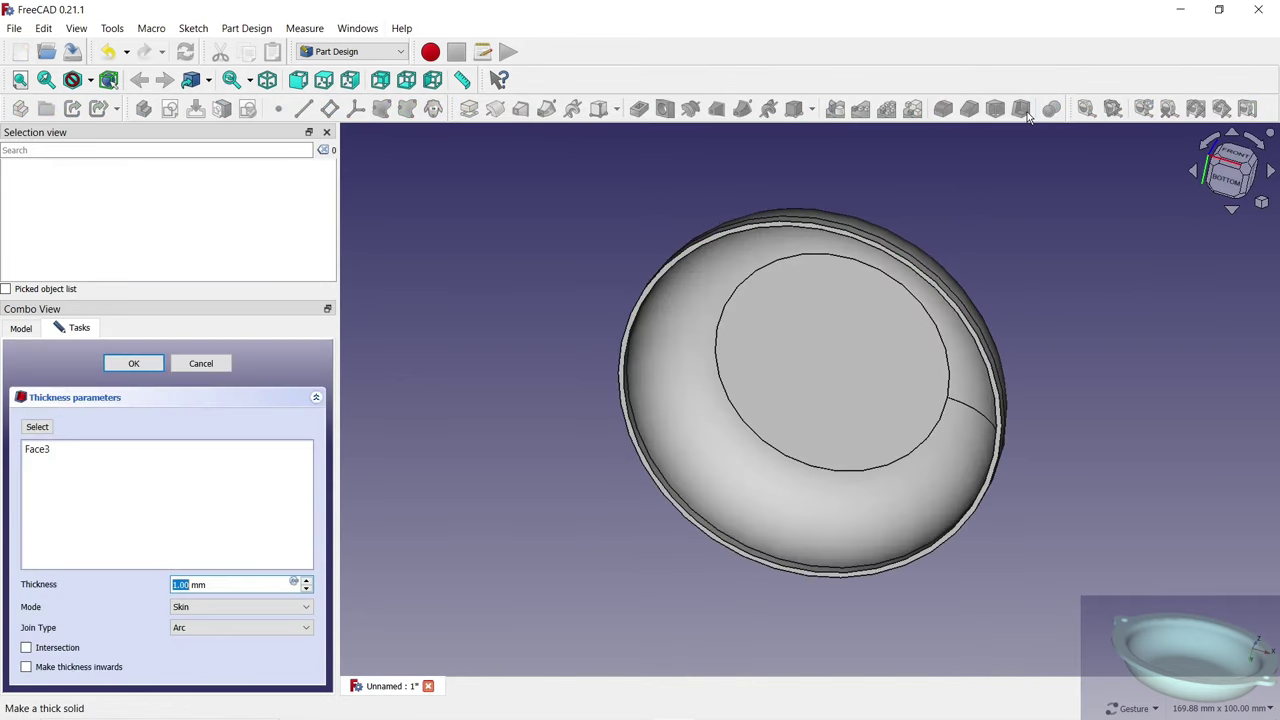
text(2)
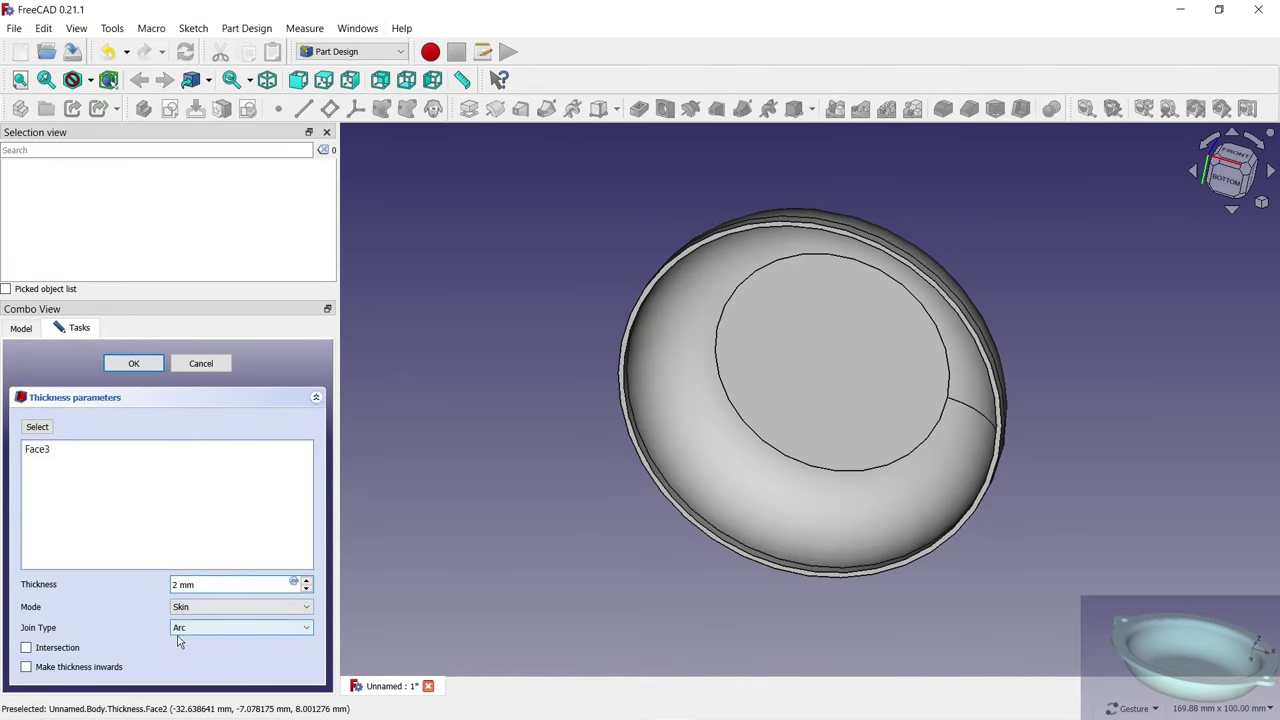
click(27, 668)
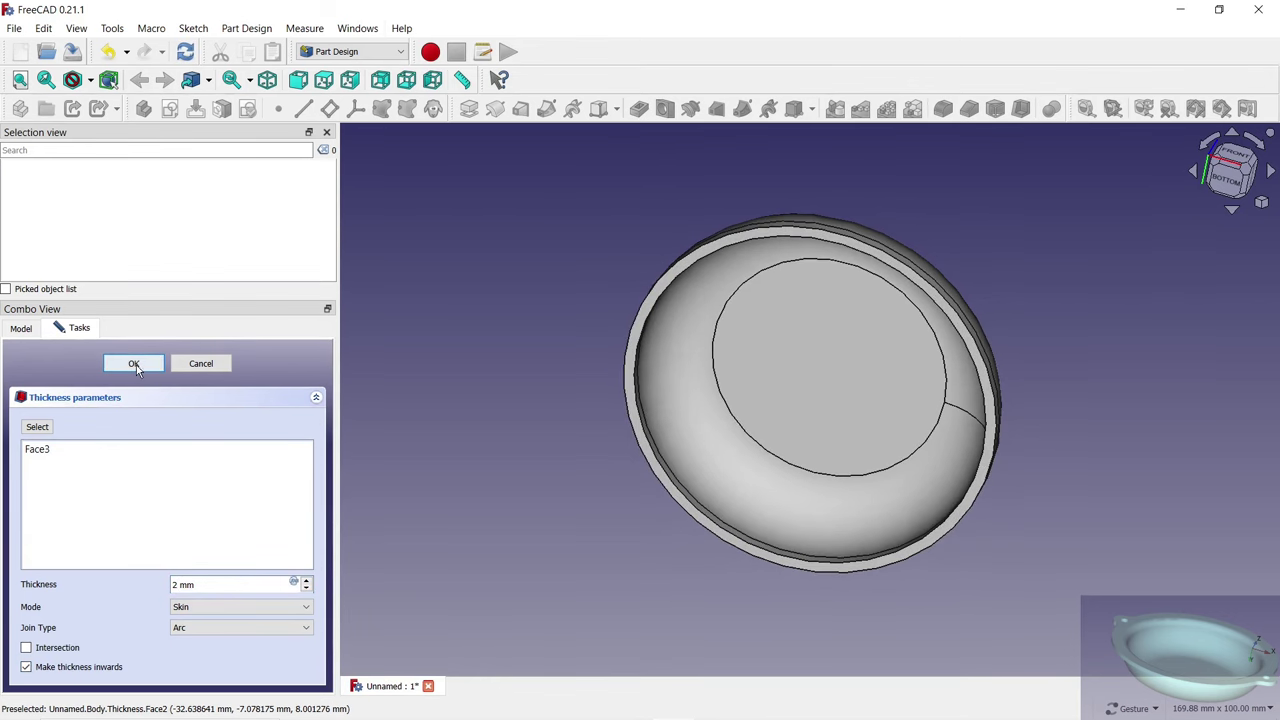
click(136, 365)
Start a new sketch on the bowl's flat rim face.
scroll(620, 320, up, 3)
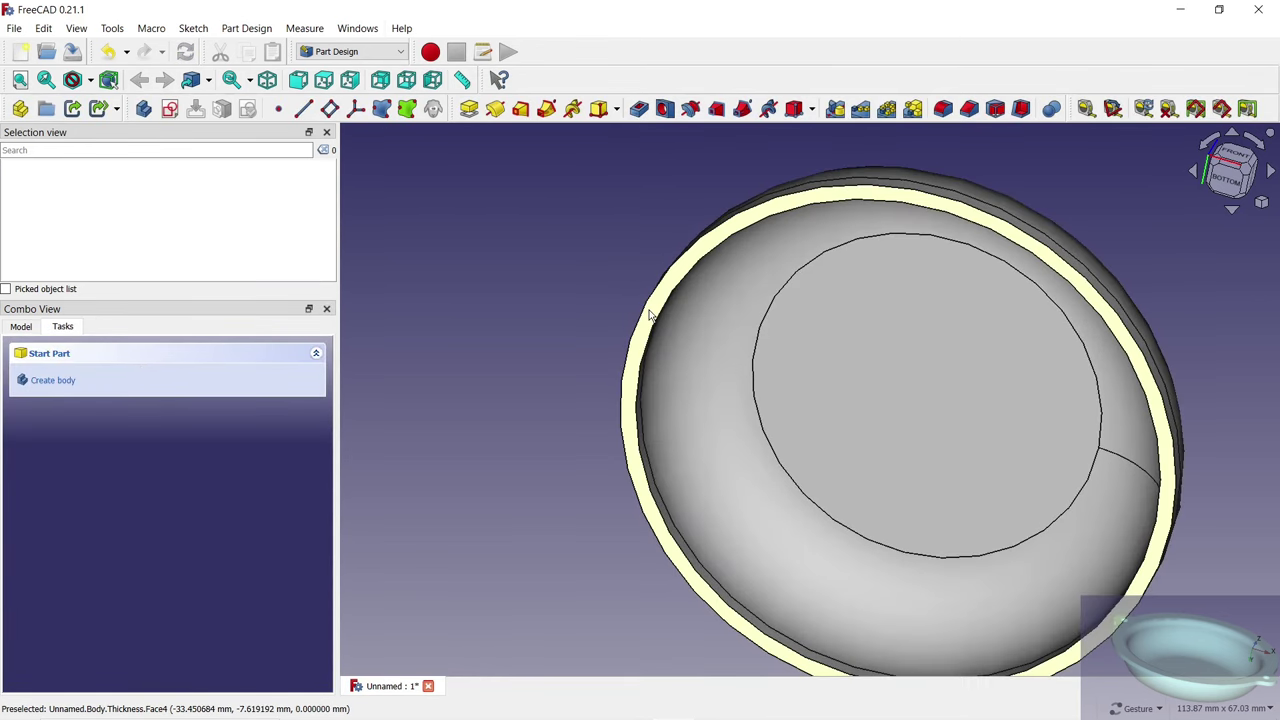
click(649, 315)
click(169, 108)
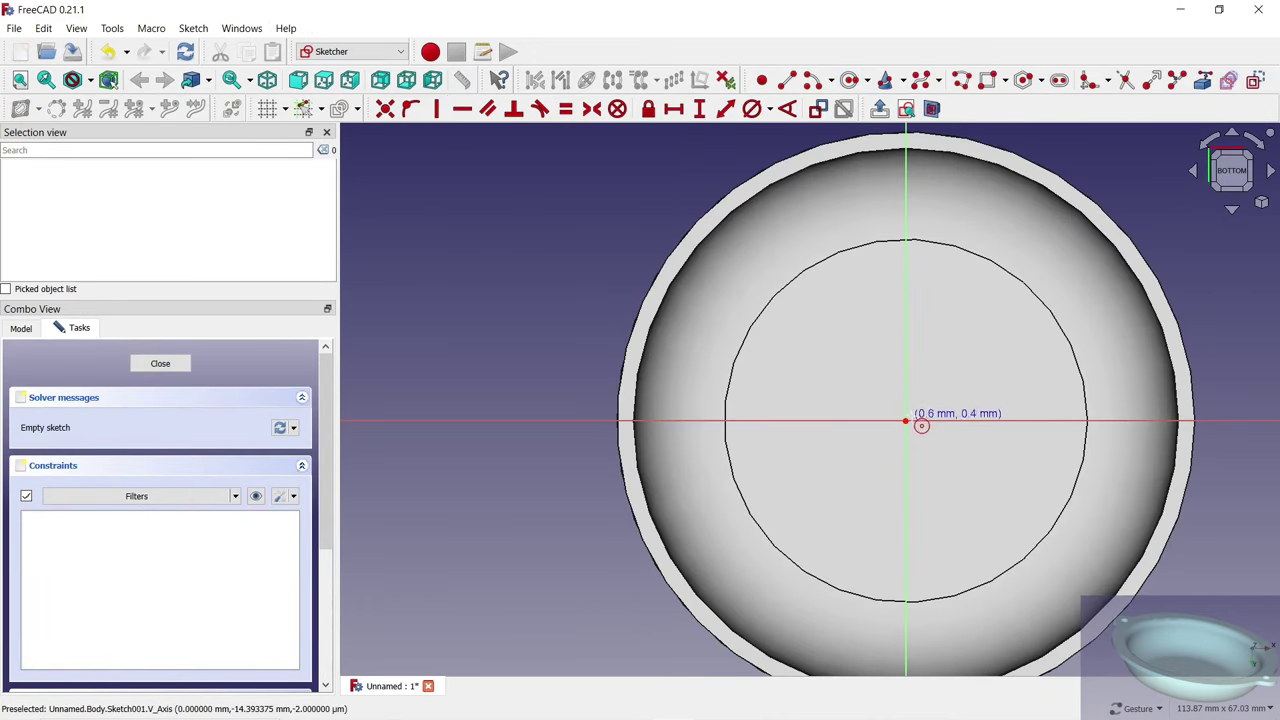
Draw a circle at the origin and constrain it equal to the bowl's rim edge.
click(905, 420)
click(806, 329)
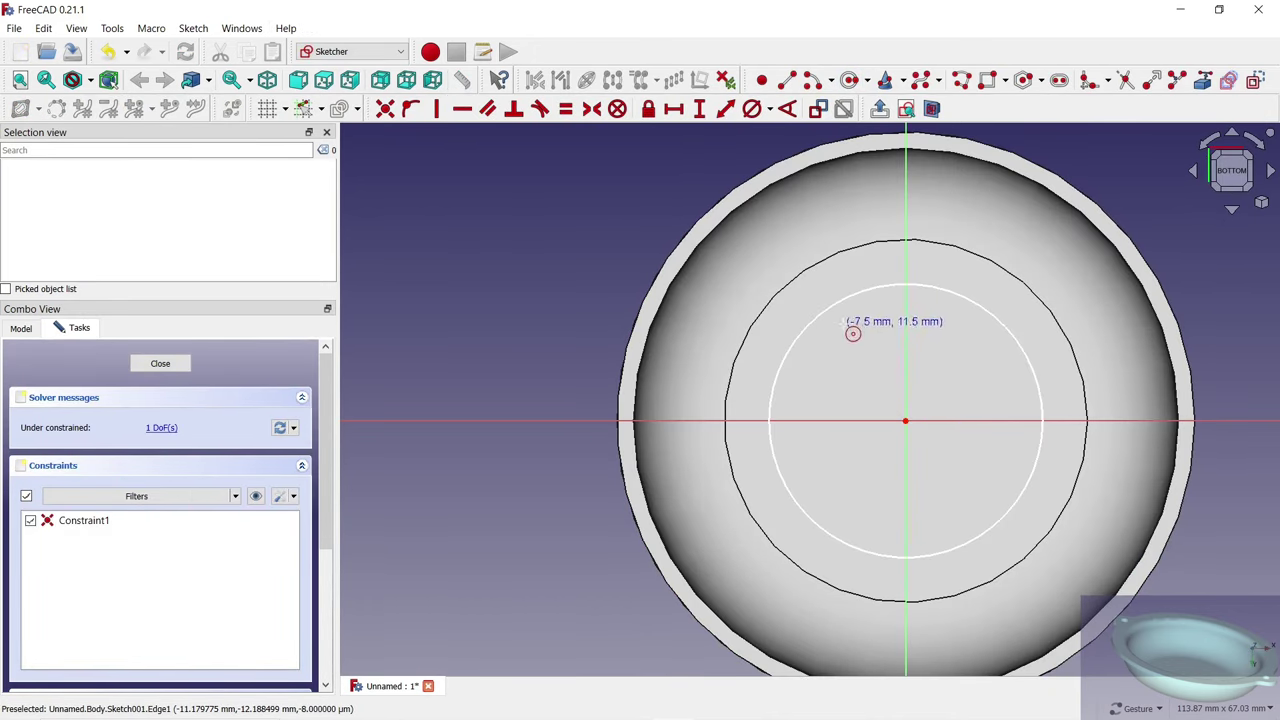
click(1203, 83)
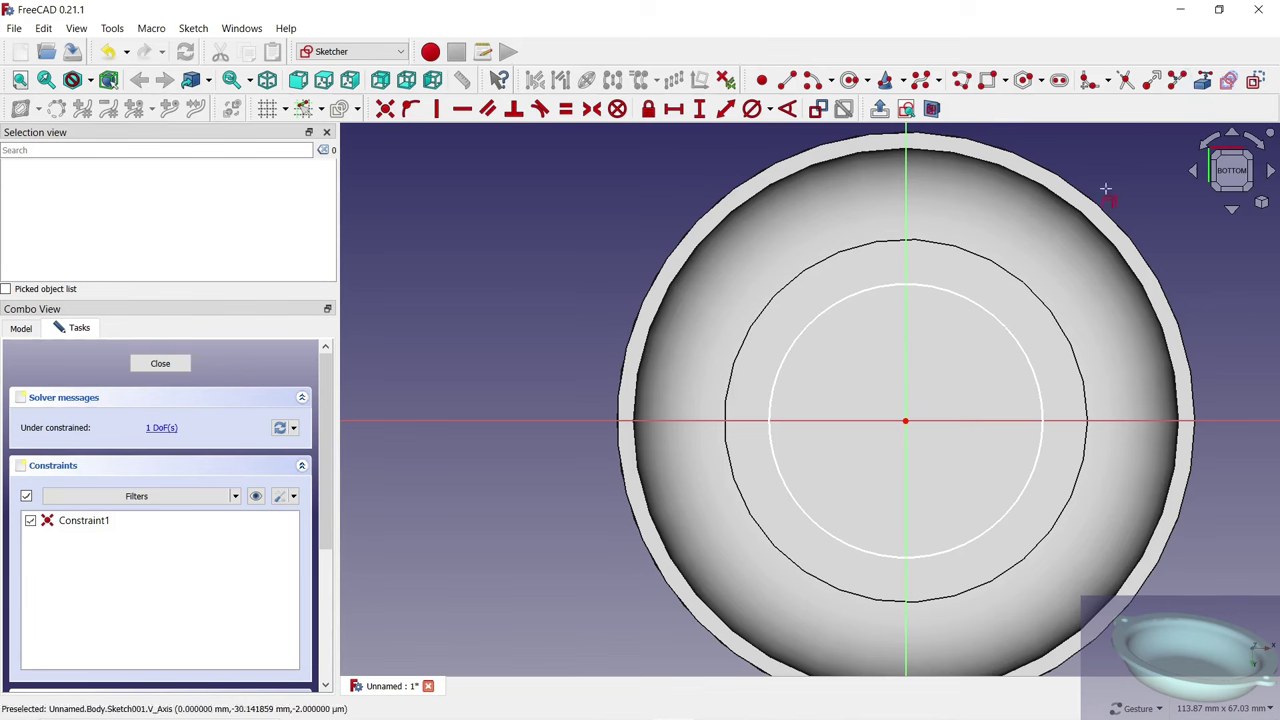
click(1011, 334)
click(1114, 246)
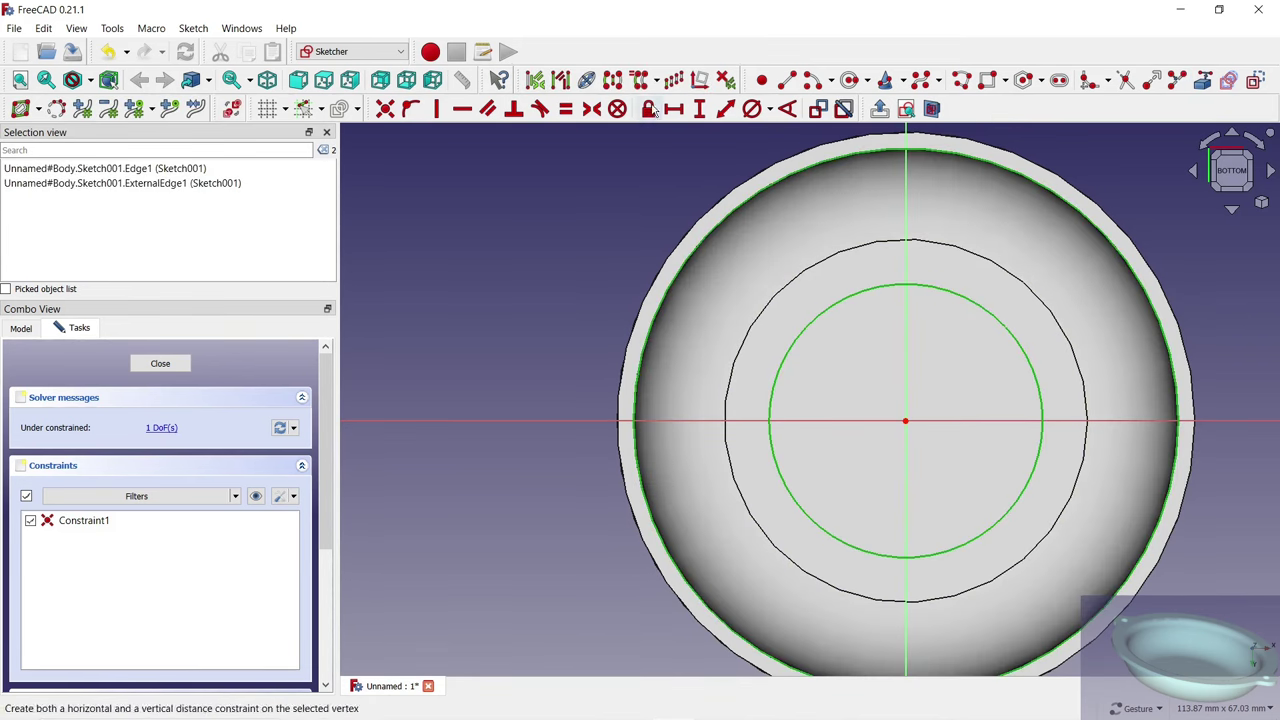
click(540, 108)
scroll(790, 300, down, 1)
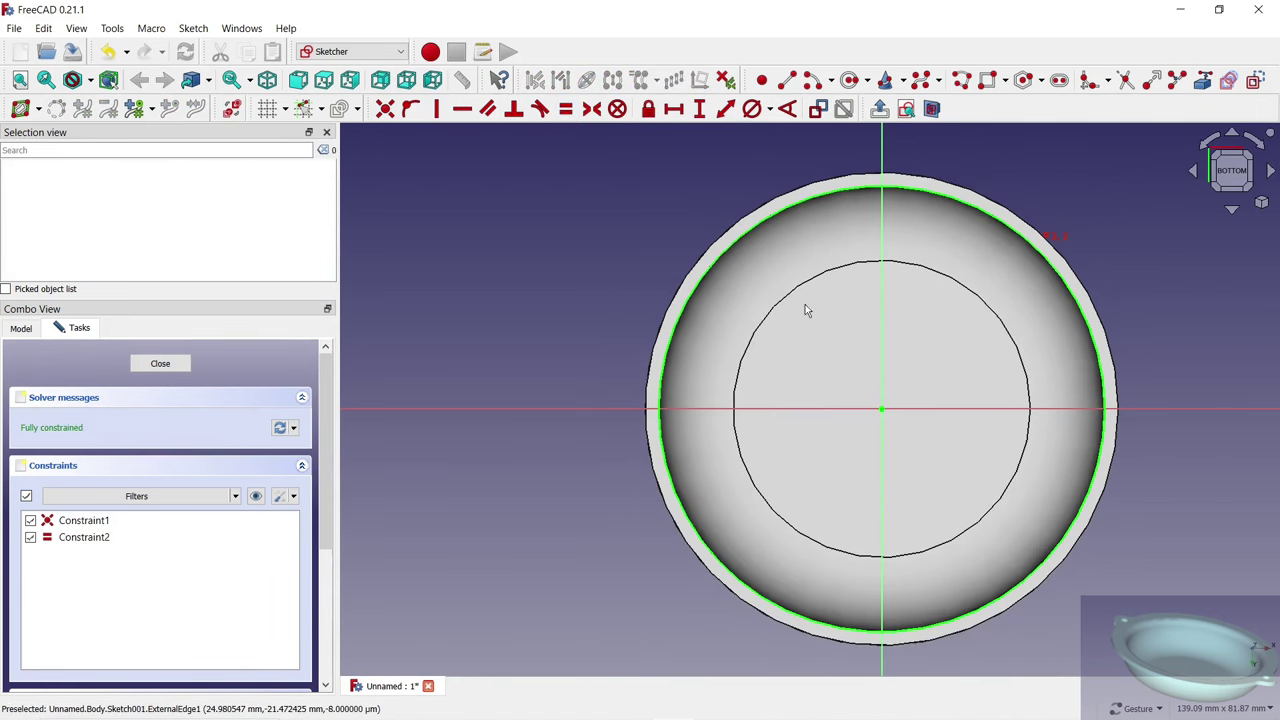
Add an outer circle at the origin with an 82 mm diameter.
click(849, 80)
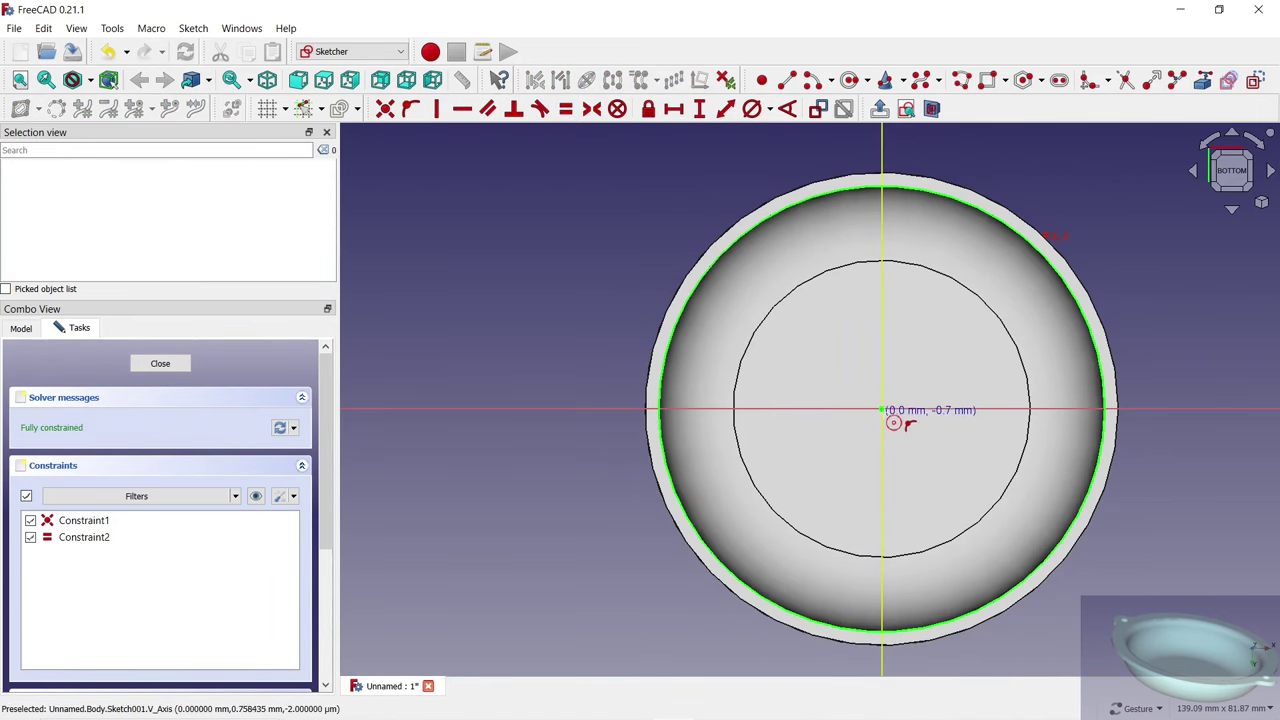
click(882, 408)
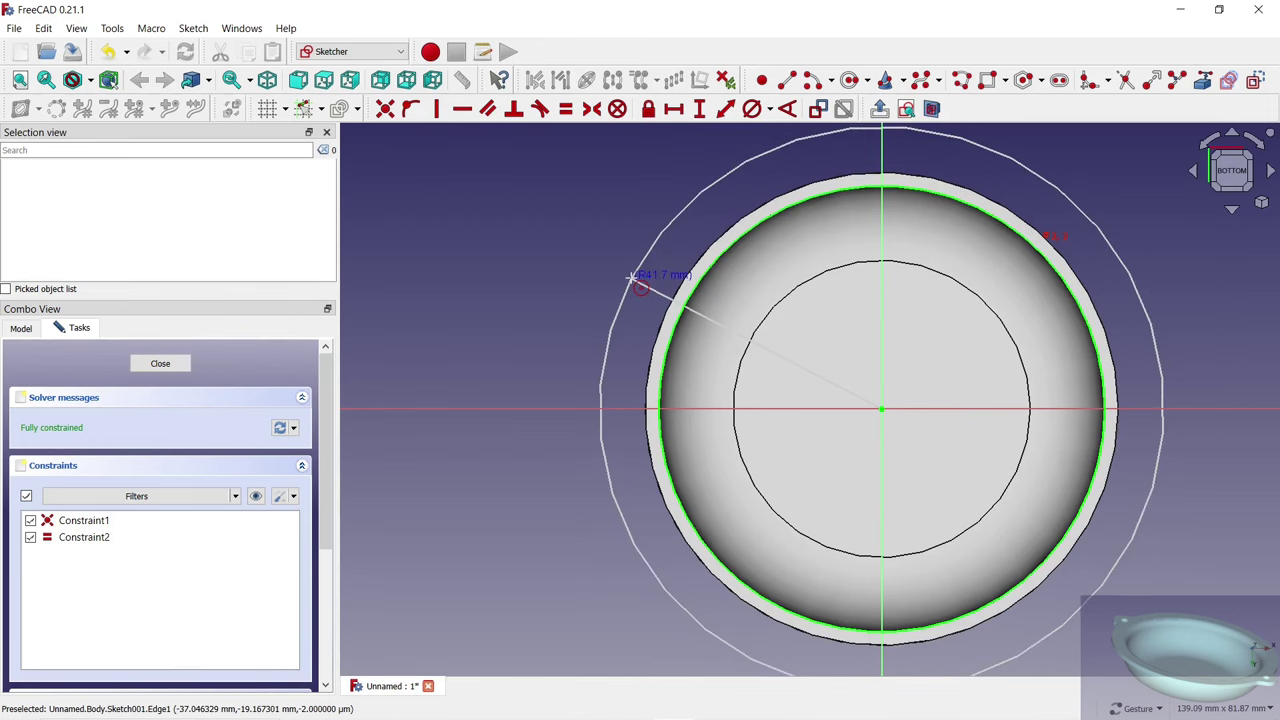
click(634, 276)
click(753, 110)
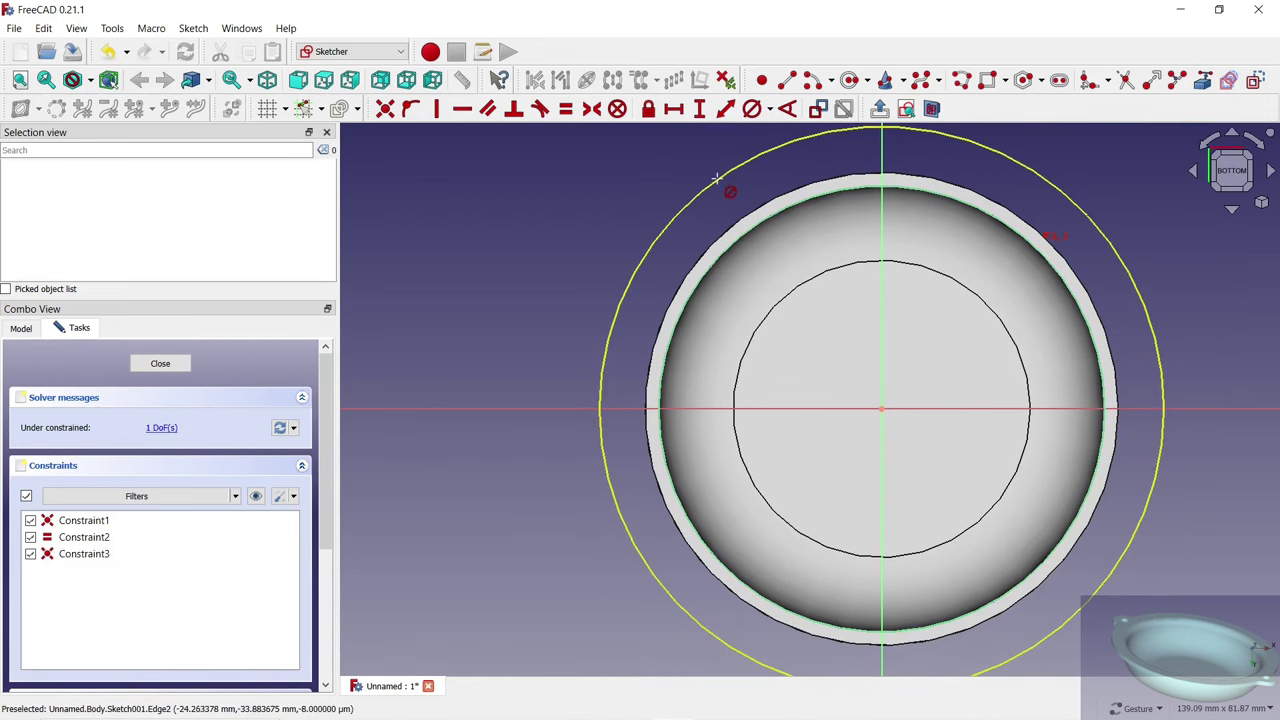
click(716, 179)
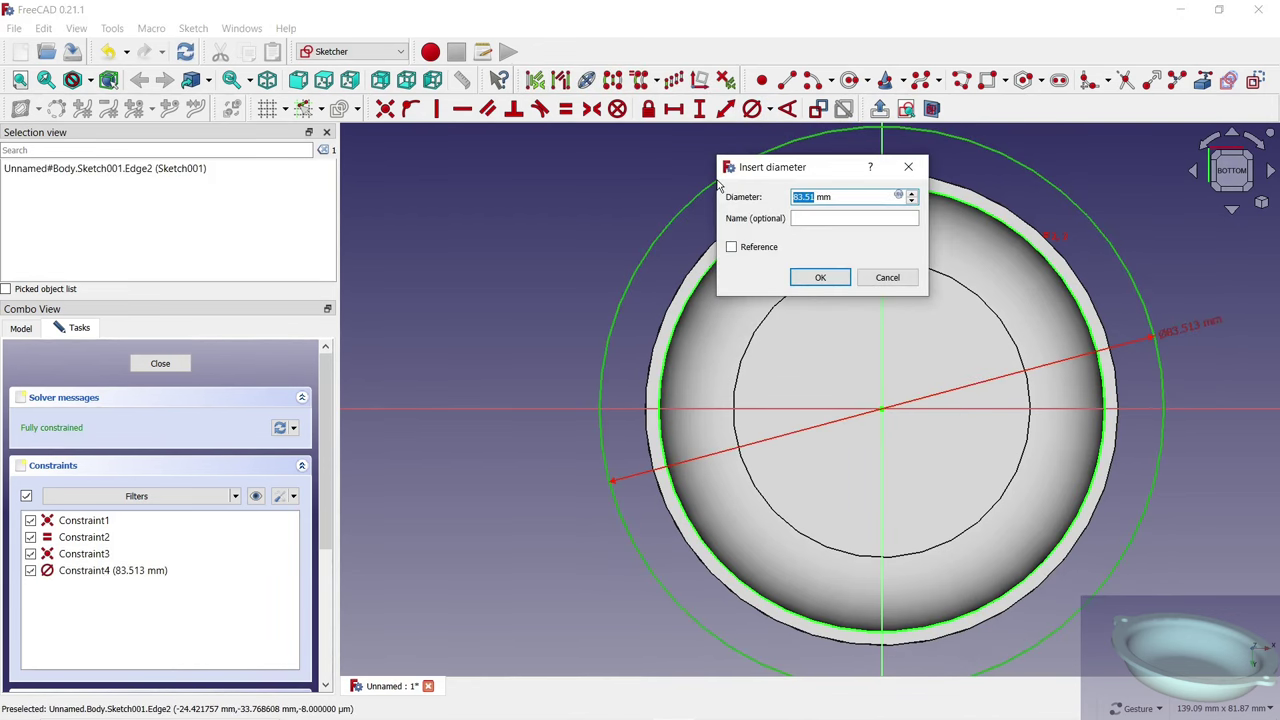
text(2)
key(Return)
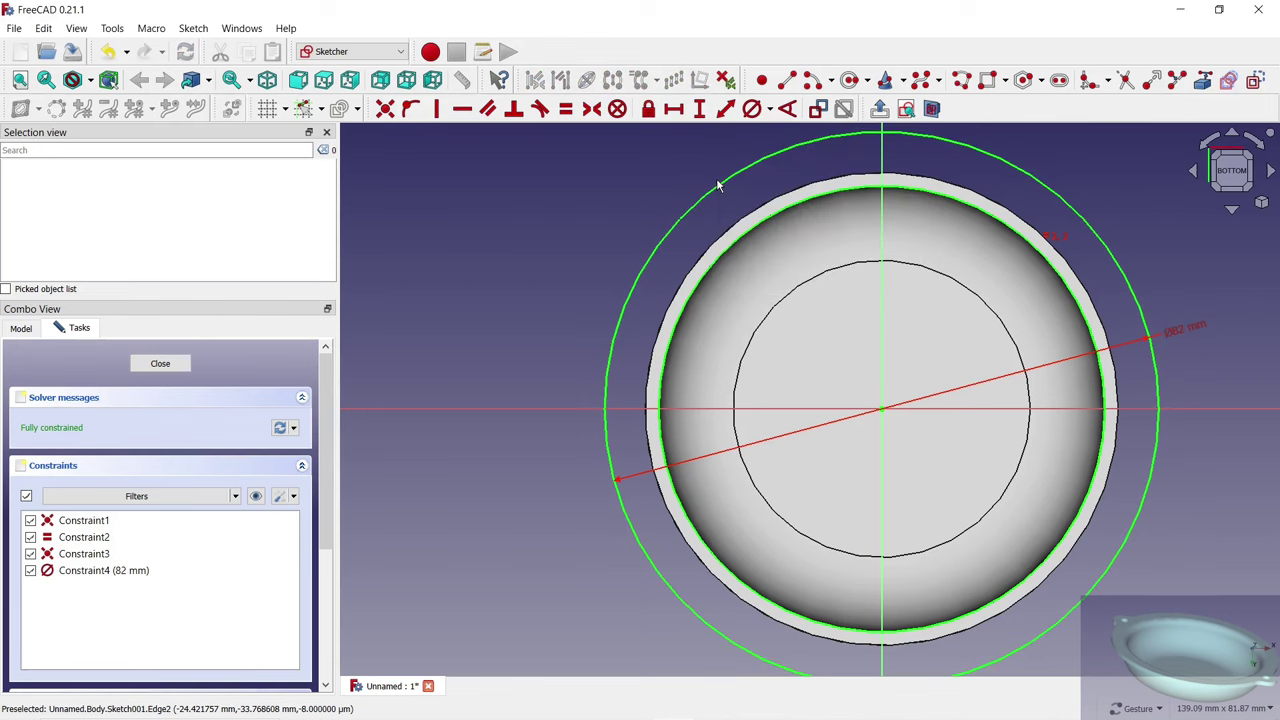
Draw two small circles on the outer circle's left and right, both equal at 11 mm diameter.
click(849, 81)
click(605, 400)
click(590, 360)
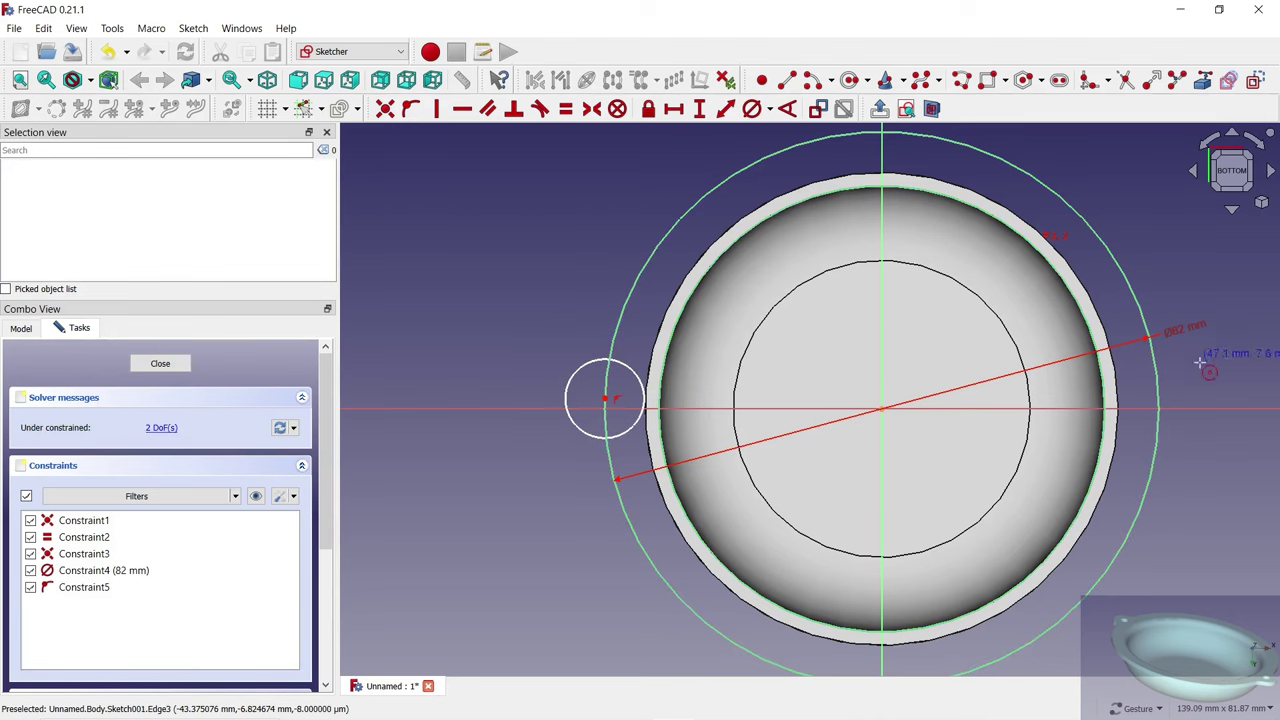
click(1158, 389)
click(1192, 371)
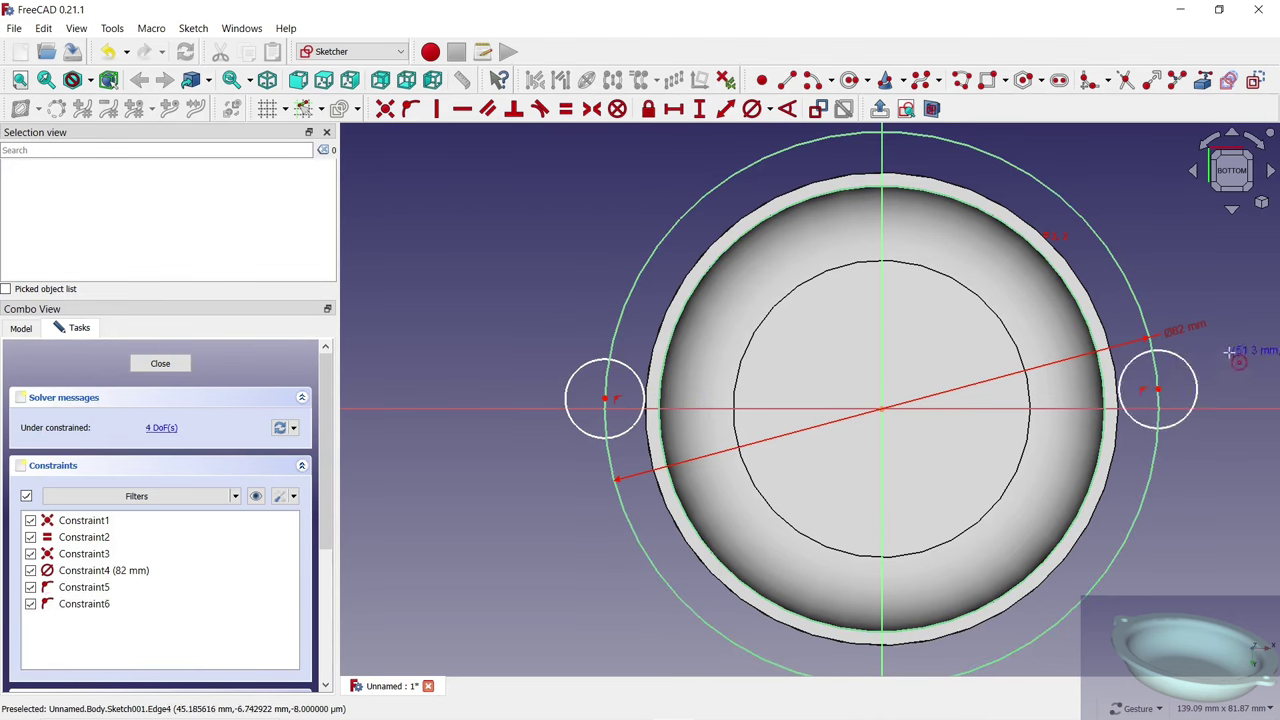
click(588, 363)
click(1188, 362)
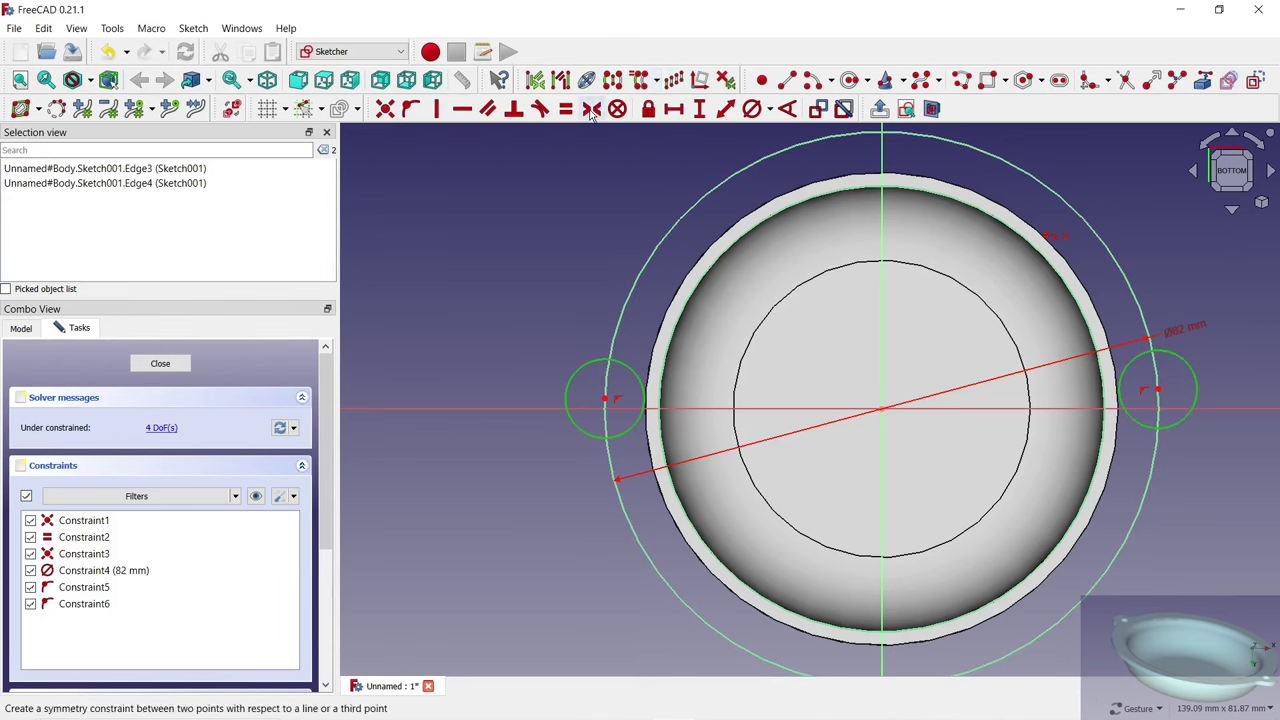
click(752, 110)
text(11)
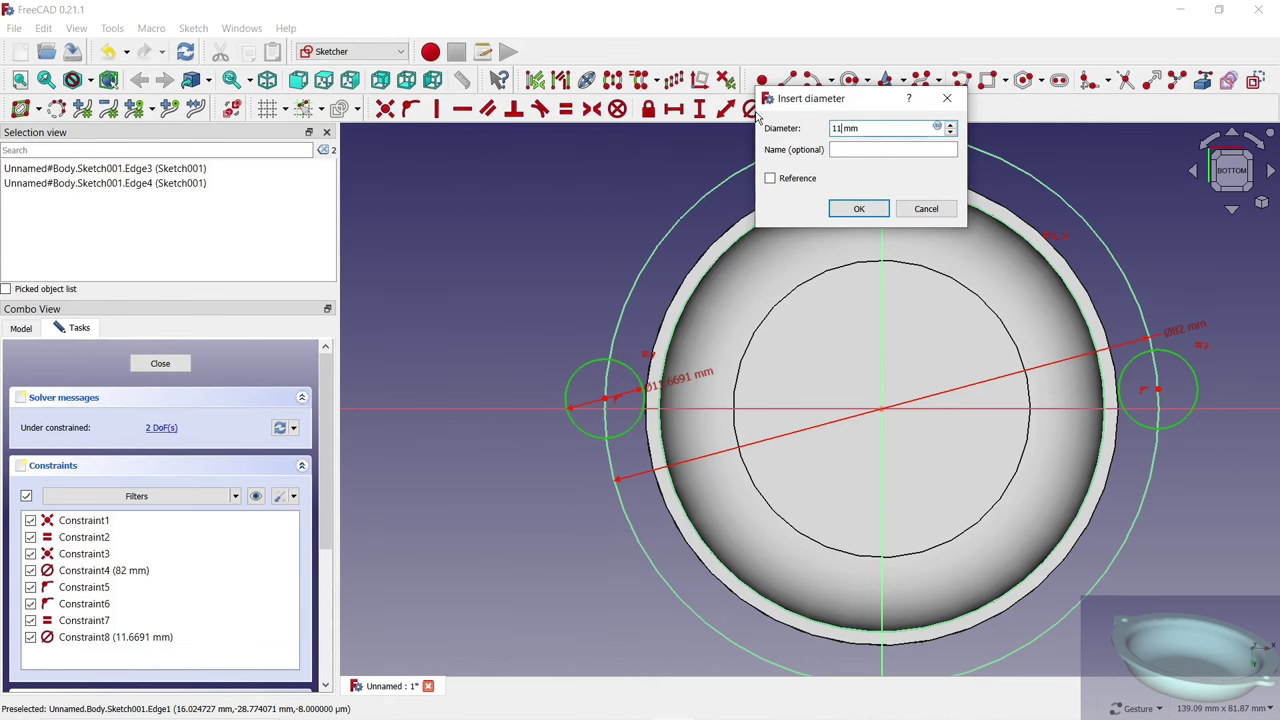
key(Return)
scroll(560, 433, up, 2)
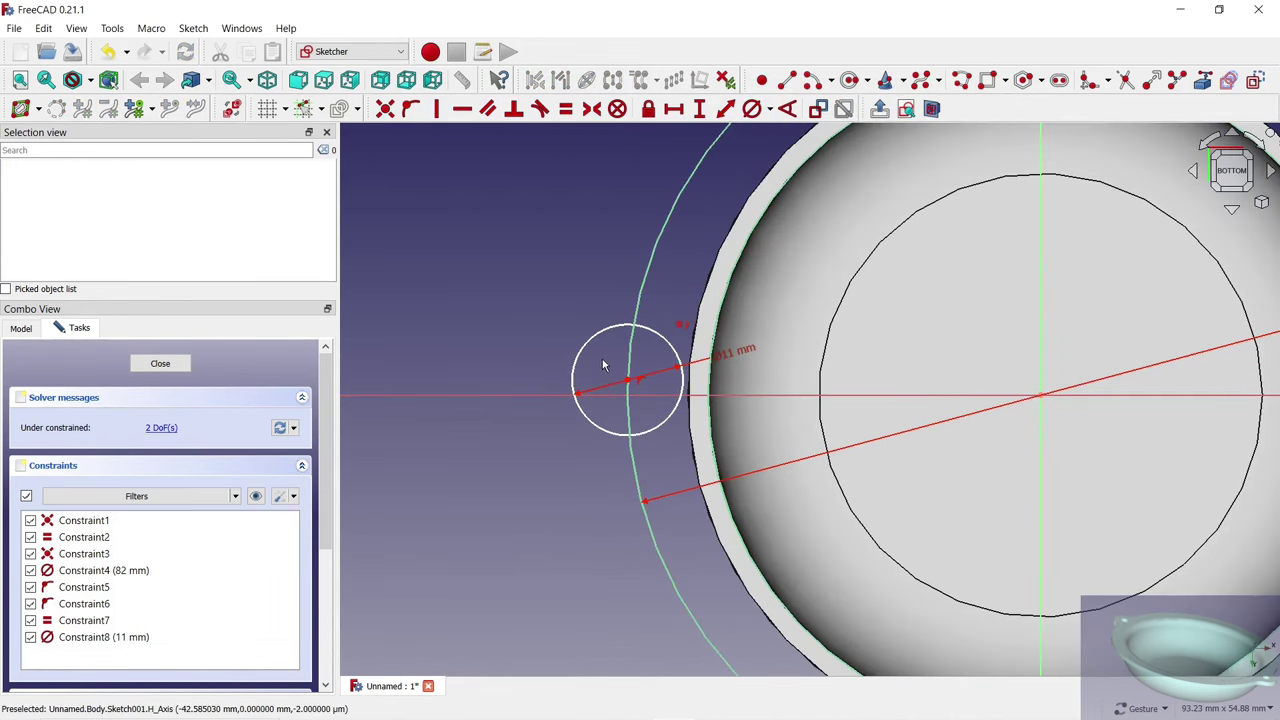
Constrain both small circles' centres onto the horizontal axis.
click(629, 383)
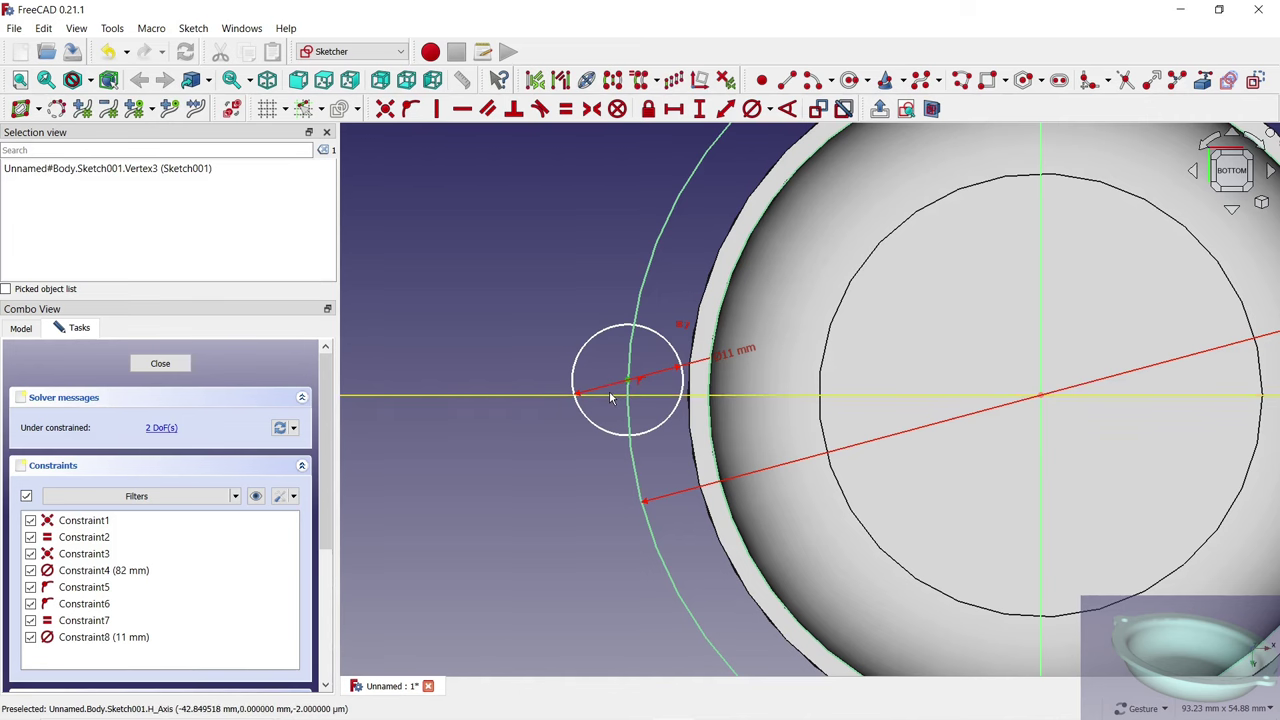
click(638, 335)
click(410, 110)
scroll(444, 315, down, 2)
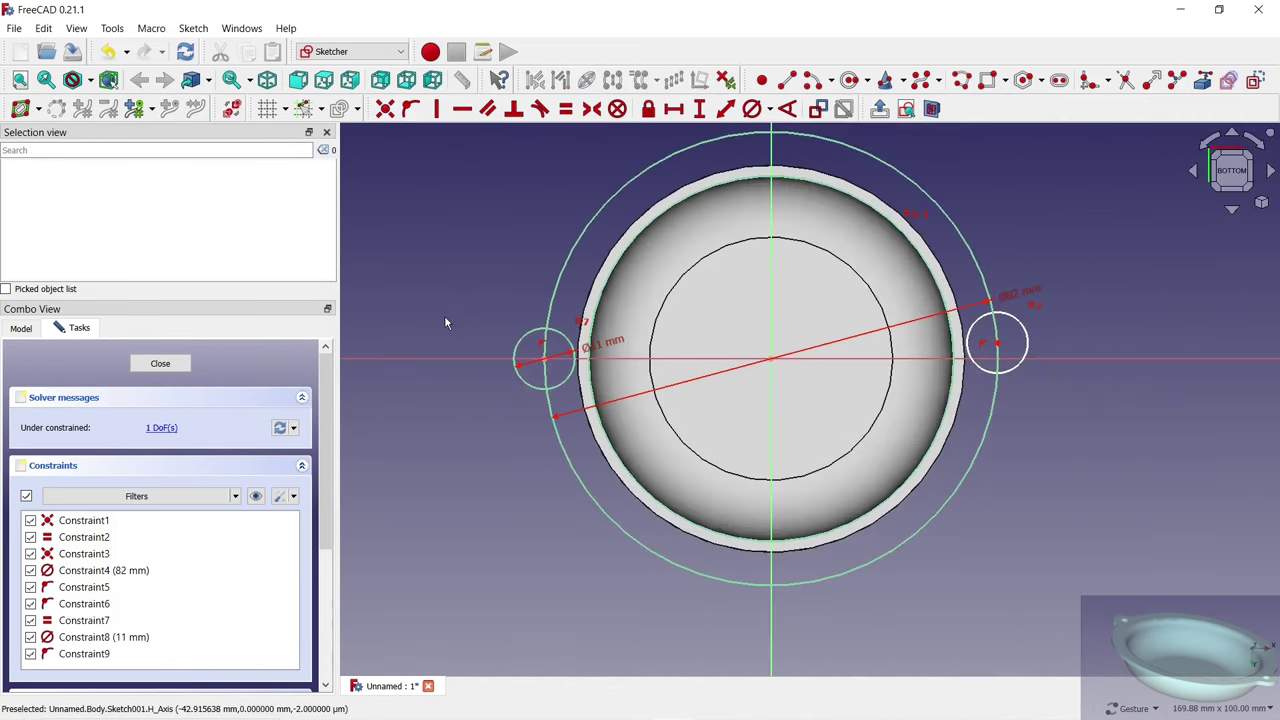
scroll(1049, 360, up, 2)
click(942, 330)
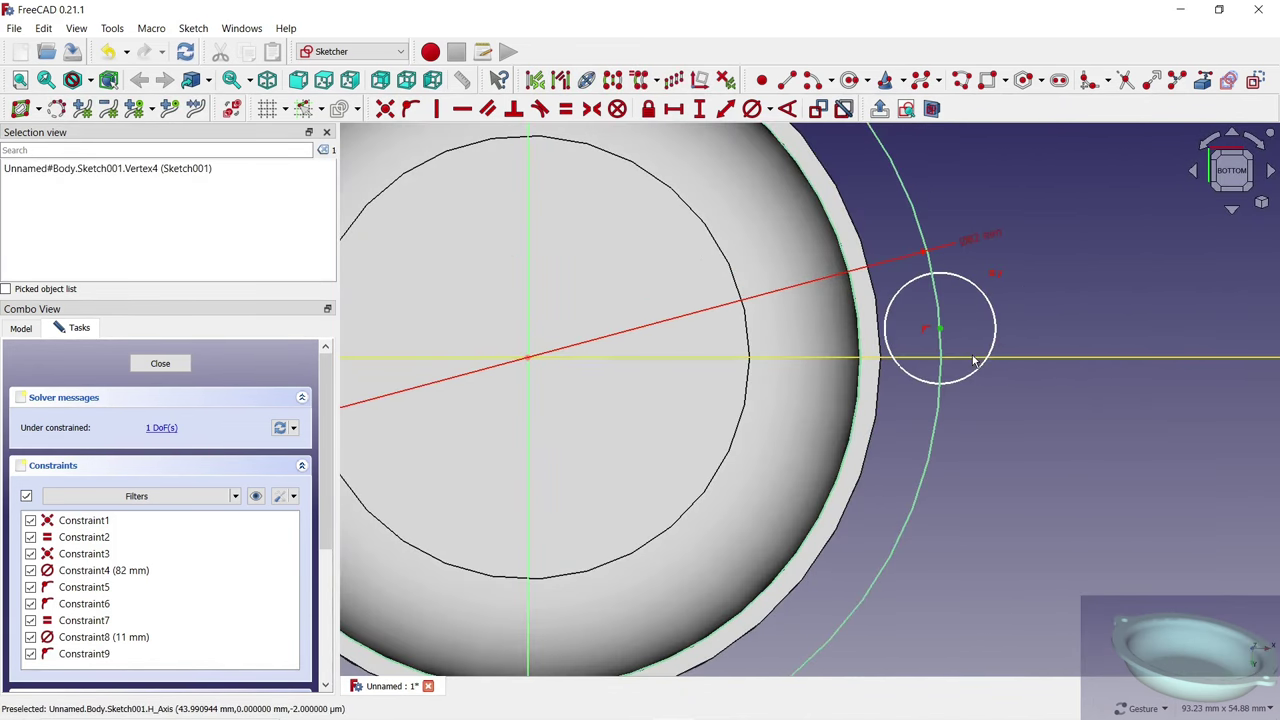
click(970, 357)
click(410, 108)
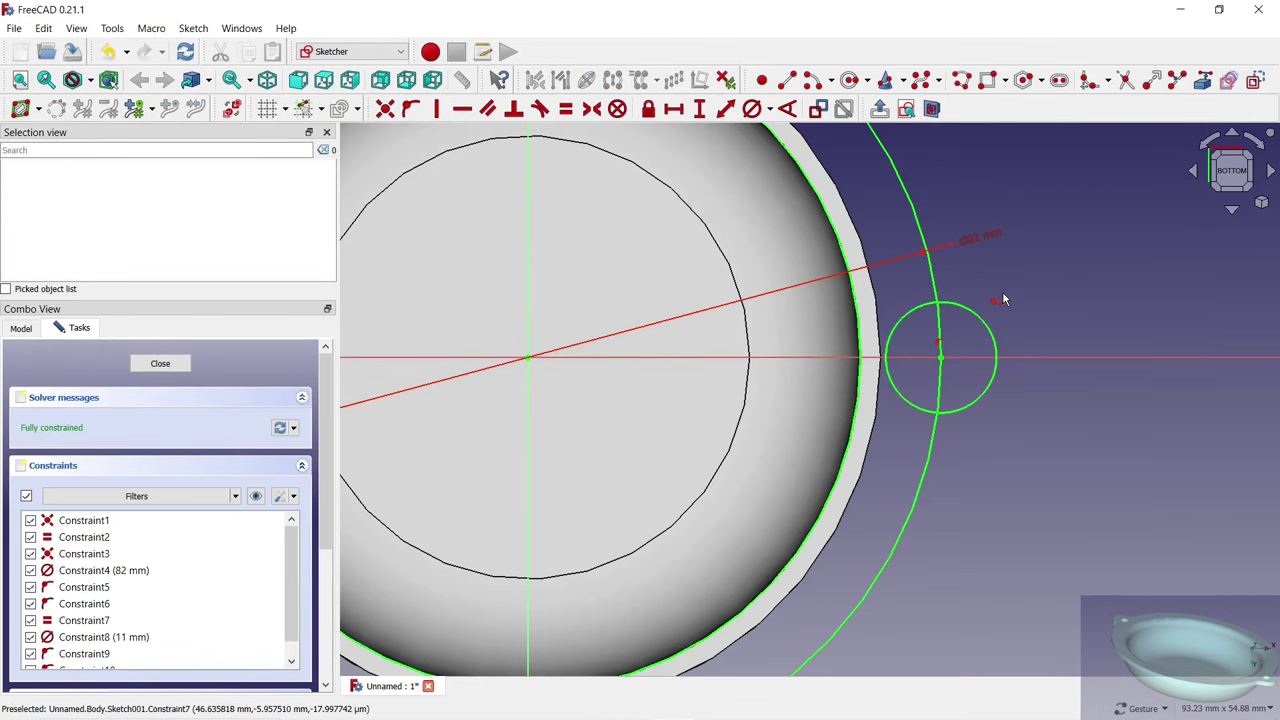
scroll(1000, 297, down, 1)
Trim the small circles' inner arcs and the outer circle inside the lugs, forming the side lugs.
click(1125, 82)
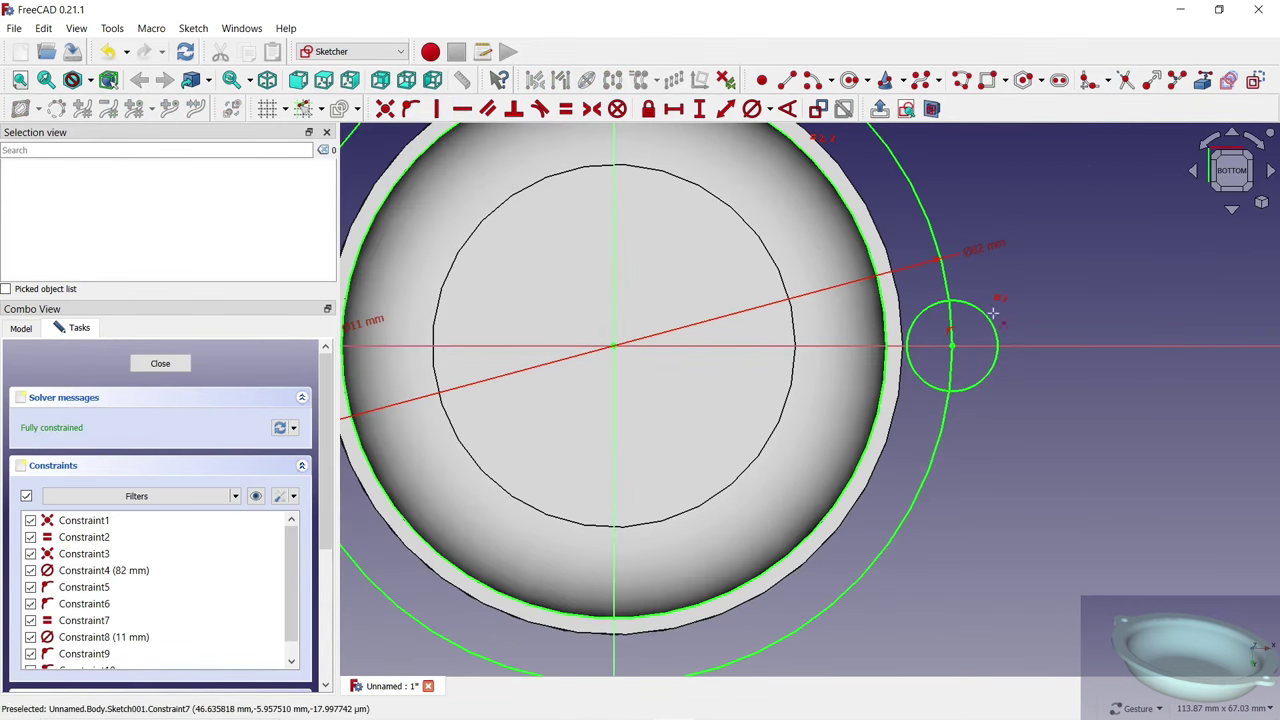
click(928, 383)
click(950, 365)
scroll(952, 364, down, 2)
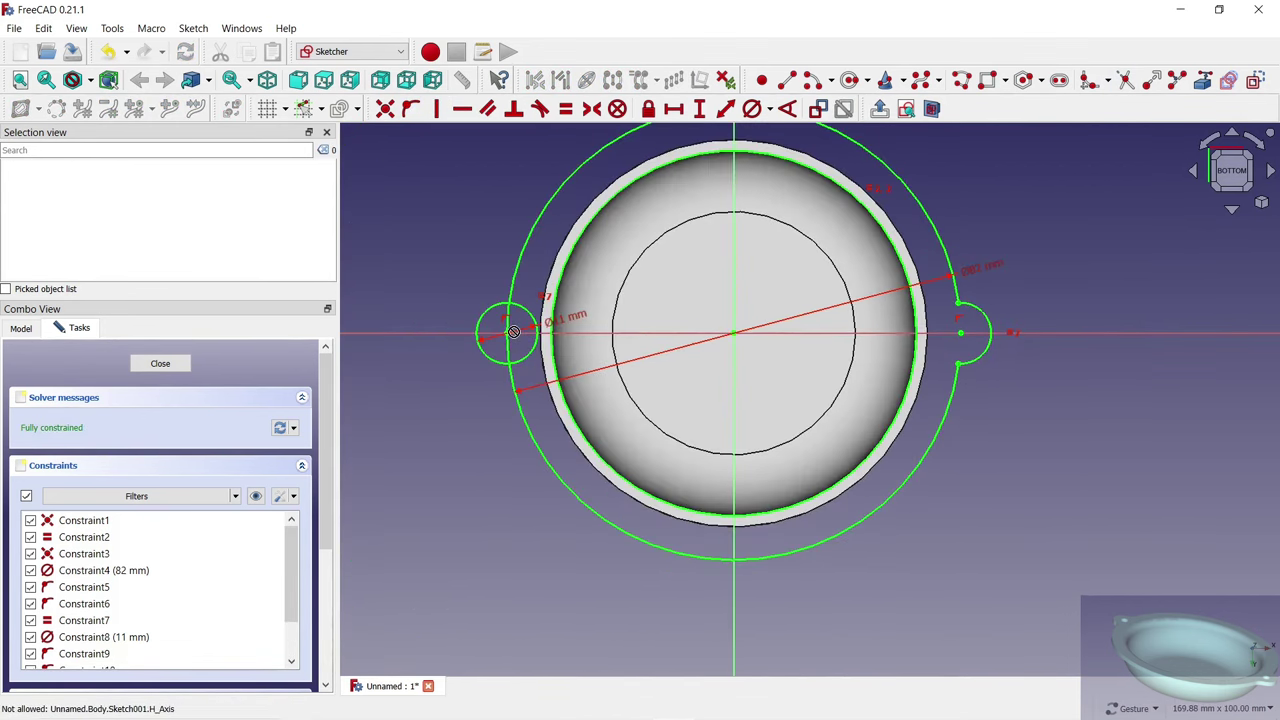
scroll(520, 350, up, 3)
click(537, 377)
Trim the outer circle inside the left lug and draw a hole circle at each lug centre.
click(505, 362)
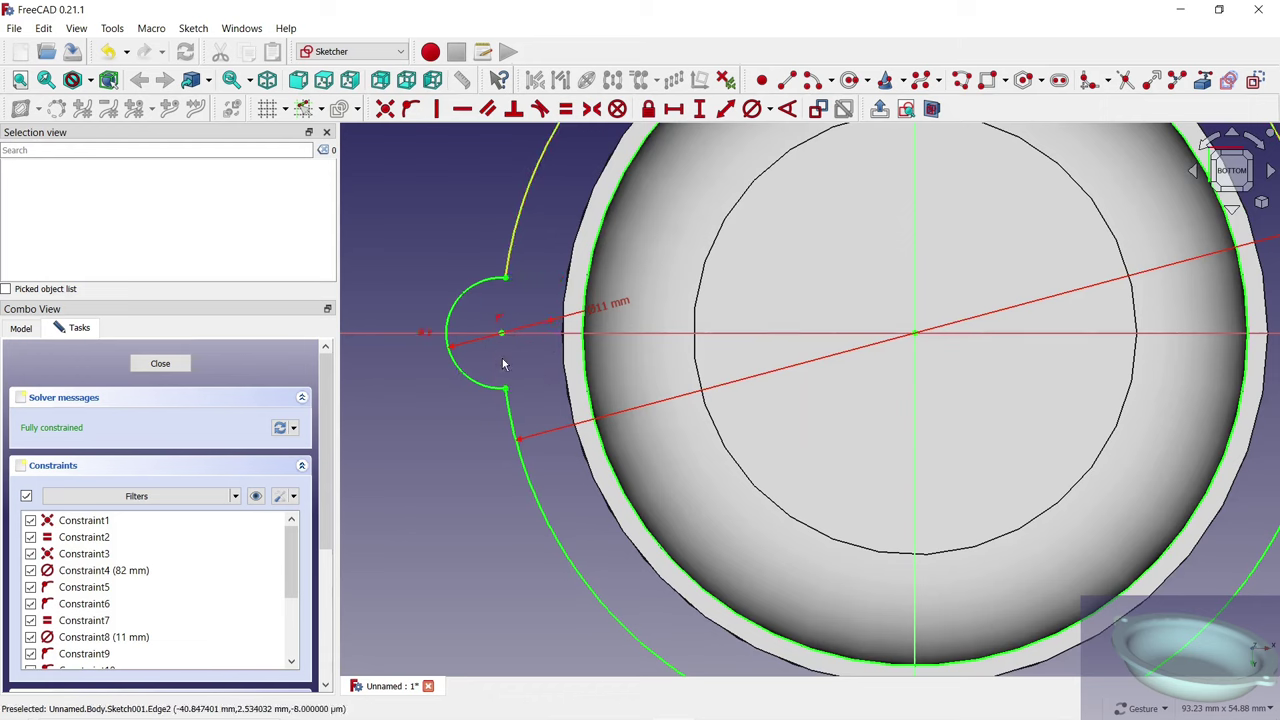
click(851, 80)
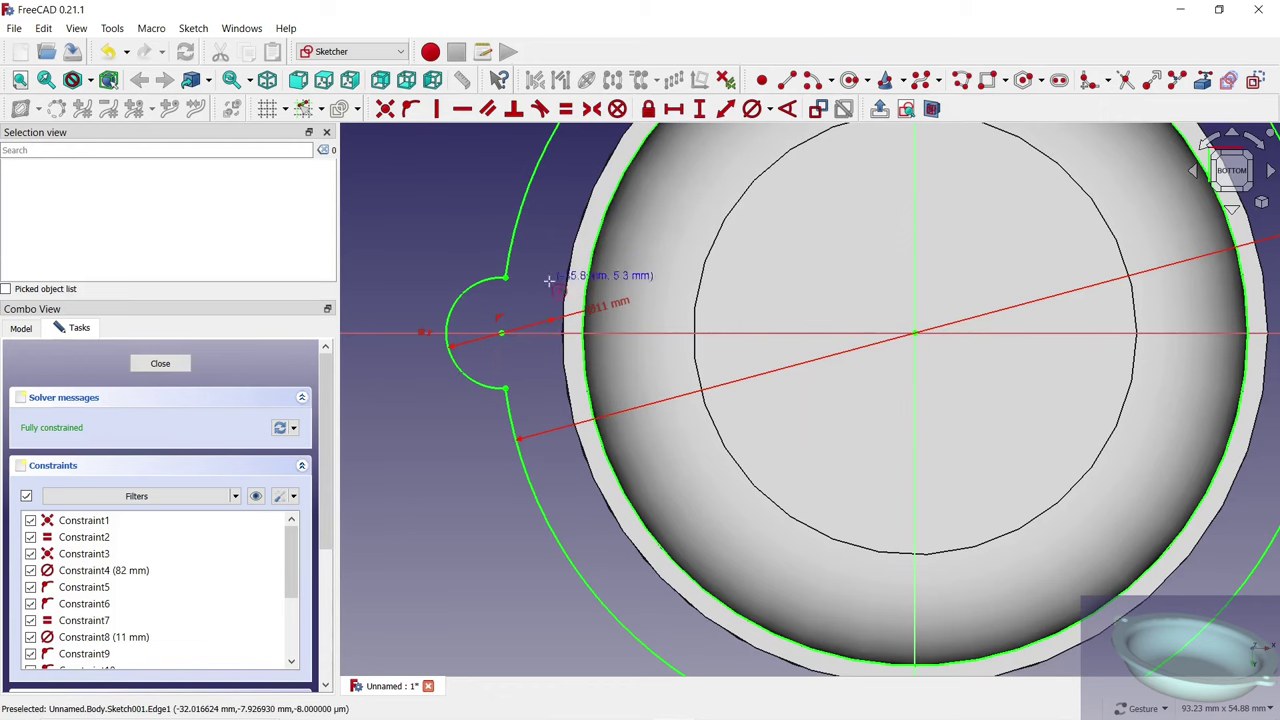
click(501, 330)
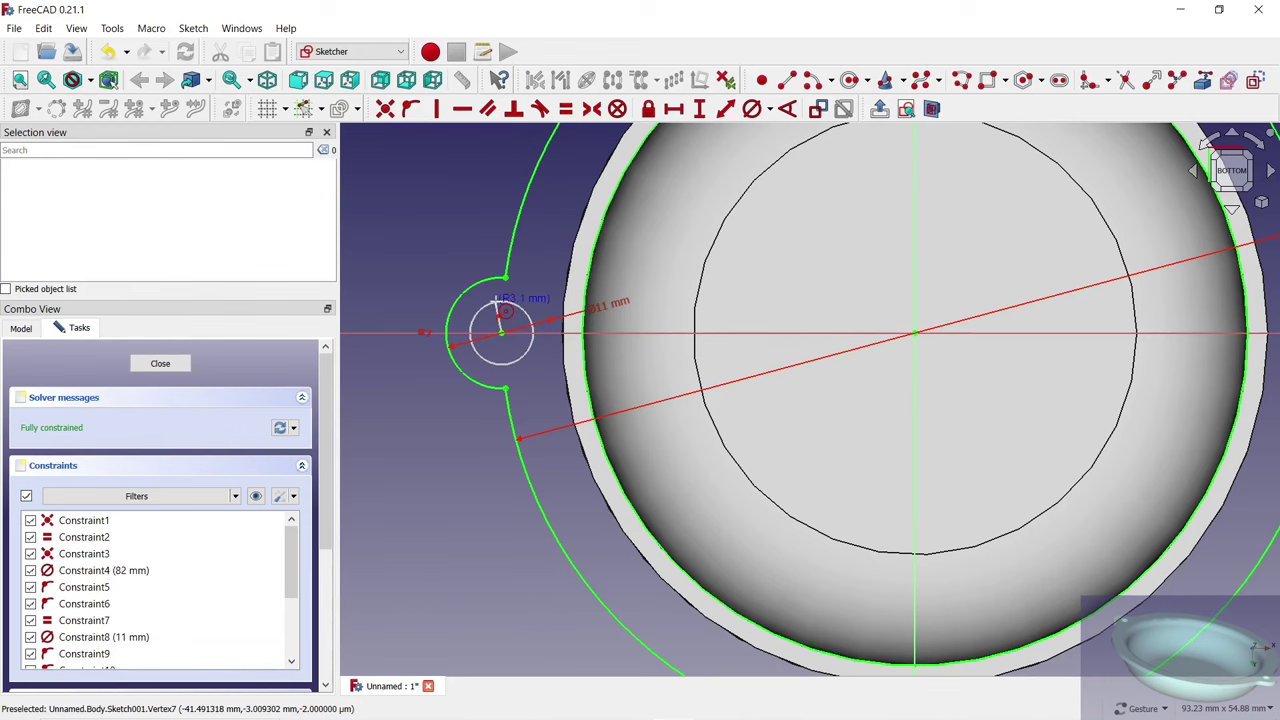
click(530, 330)
scroll(640, 330, down, 3)
scroll(1072, 332, up, 5)
click(1056, 322)
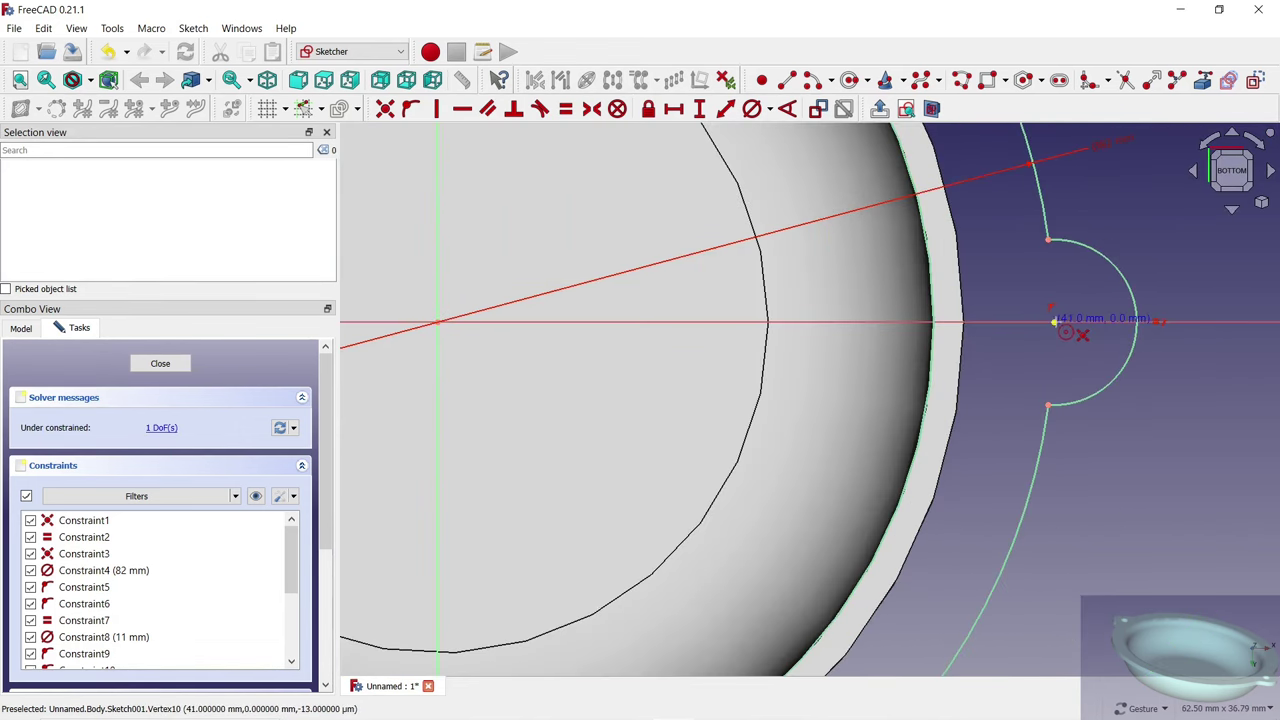
click(1022, 283)
Constrain the two lug hole circles as equal with a 4 mm diameter.
click(1020, 287)
scroll(1020, 287, down, 3)
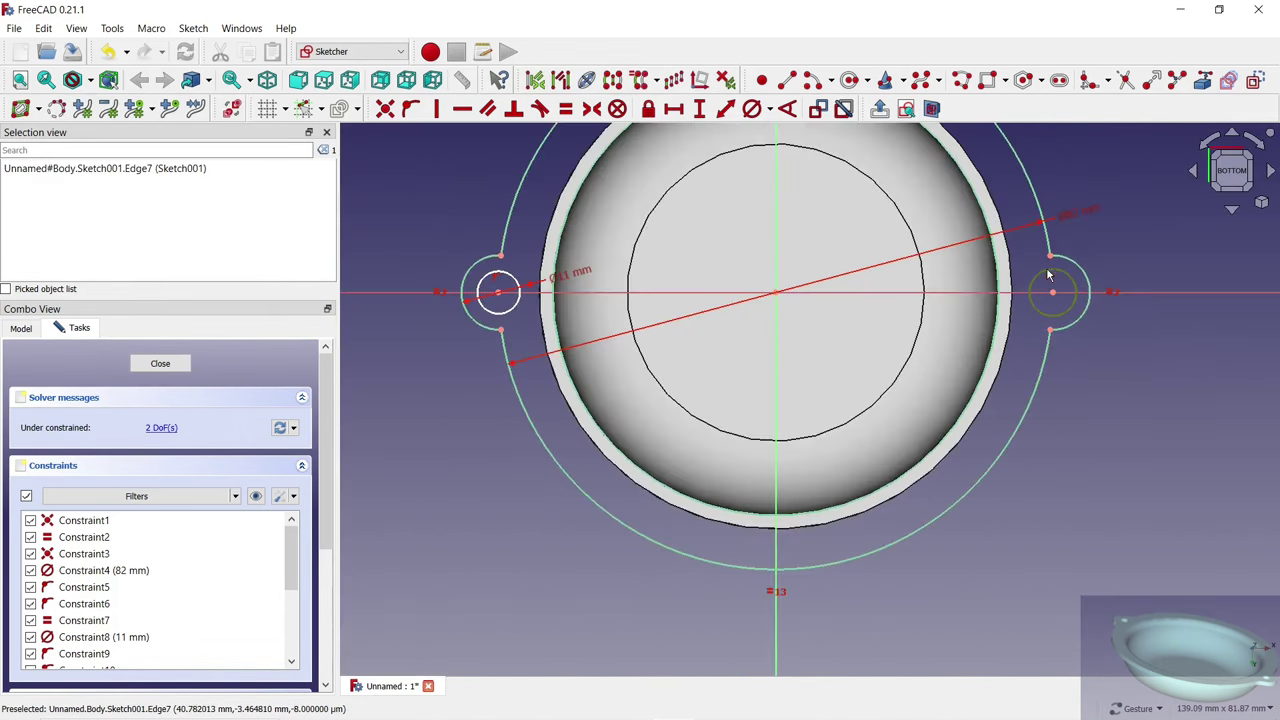
scroll(490, 285, up, 4)
click(539, 288)
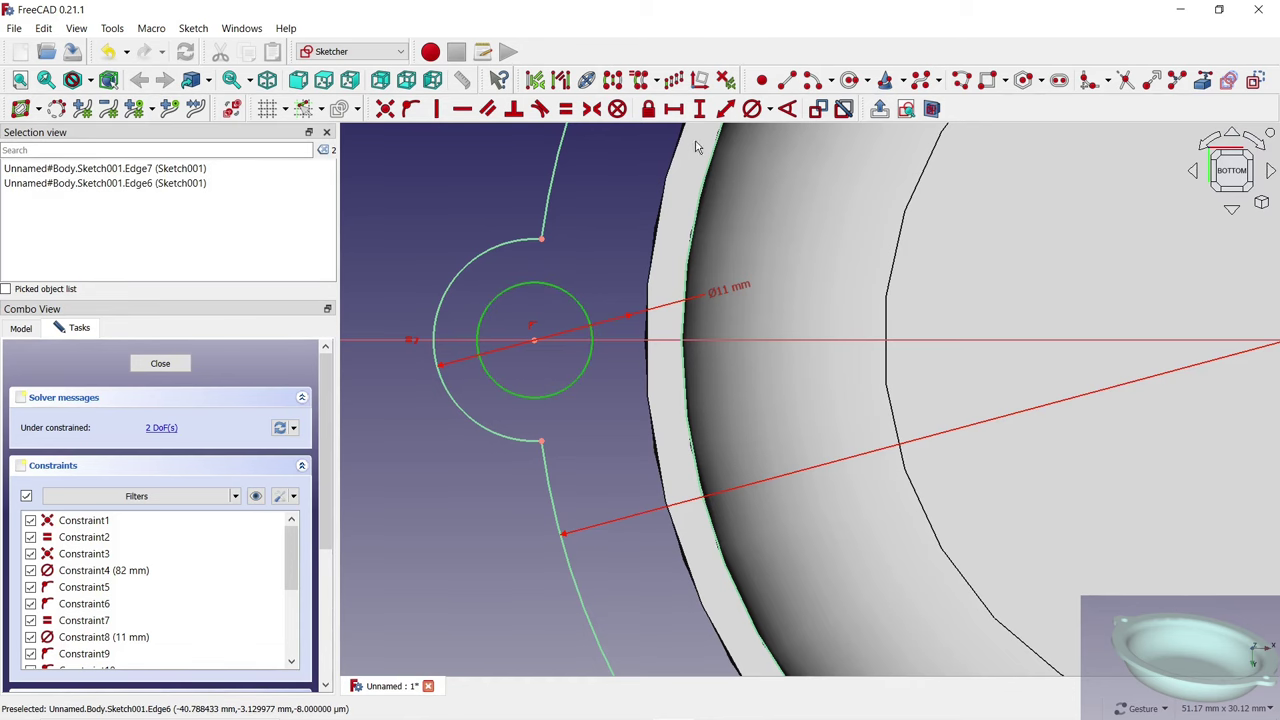
click(752, 108)
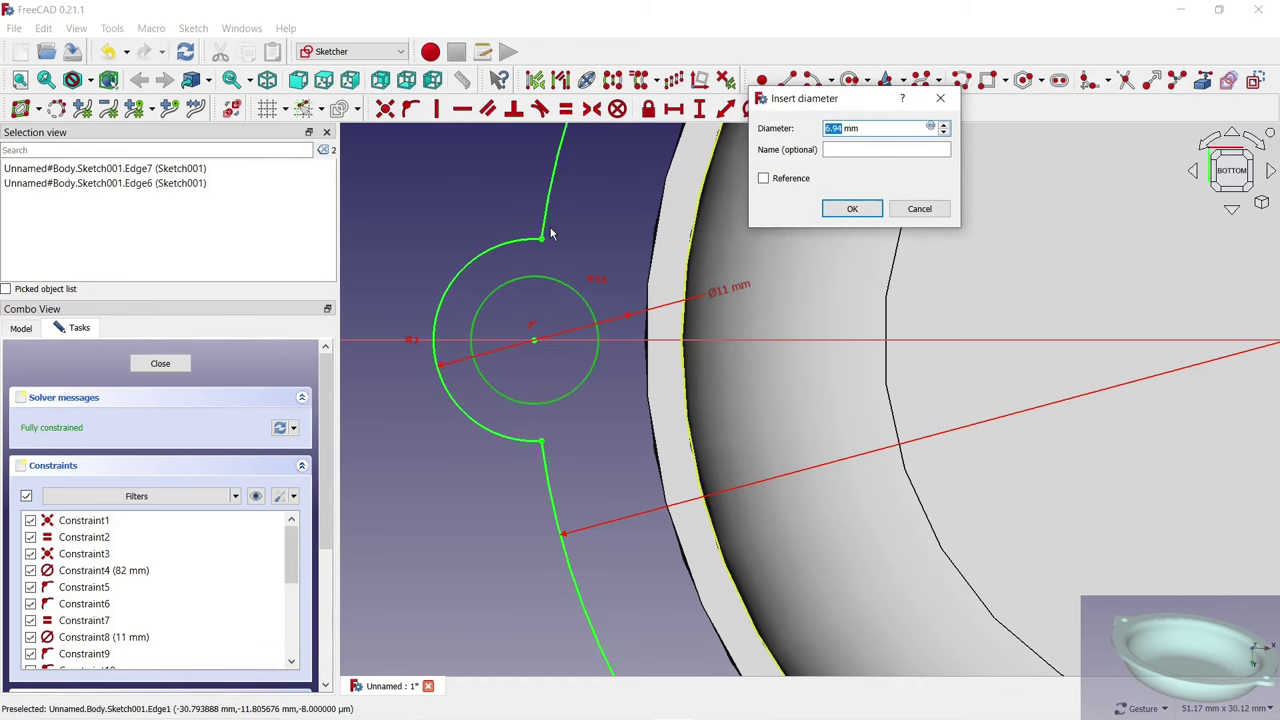
text(4)
key(Return)
scroll(466, 277, down, 1)
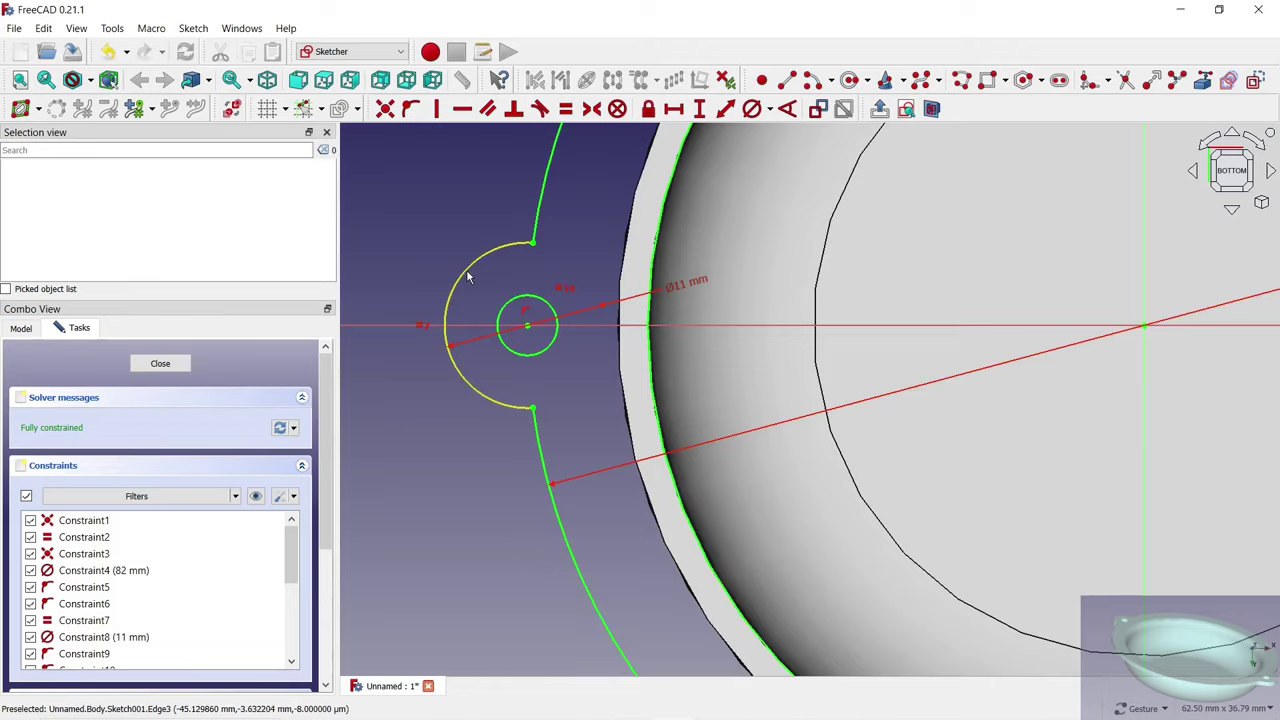
scroll(466, 277, down, 3)
Close the flange sketch and pad it 2 mm into Pad001.
click(160, 363)
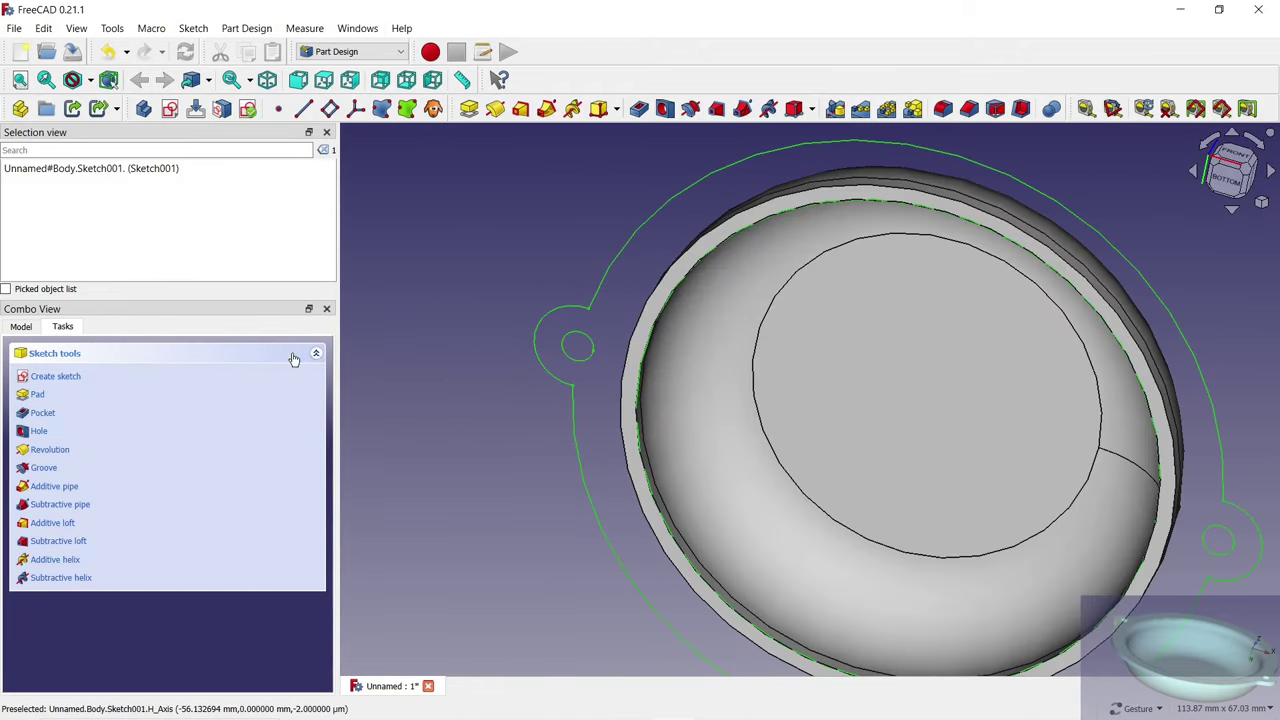
click(469, 108)
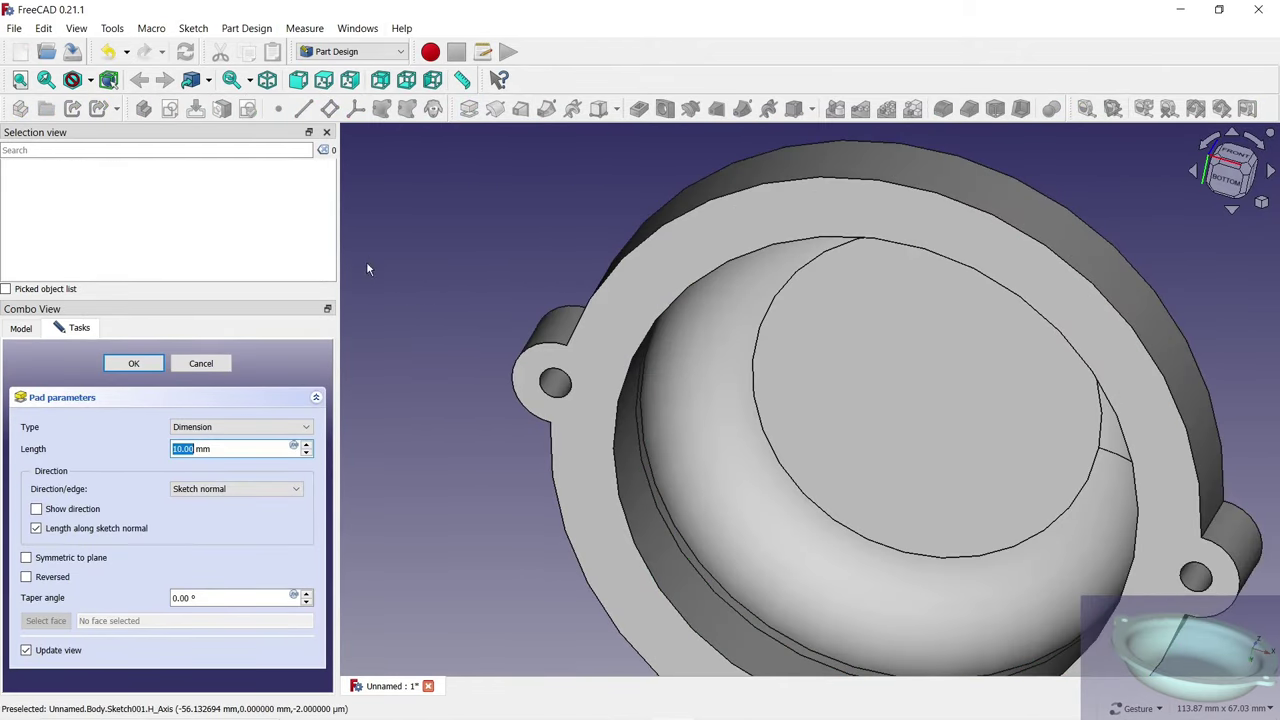
click(136, 364)
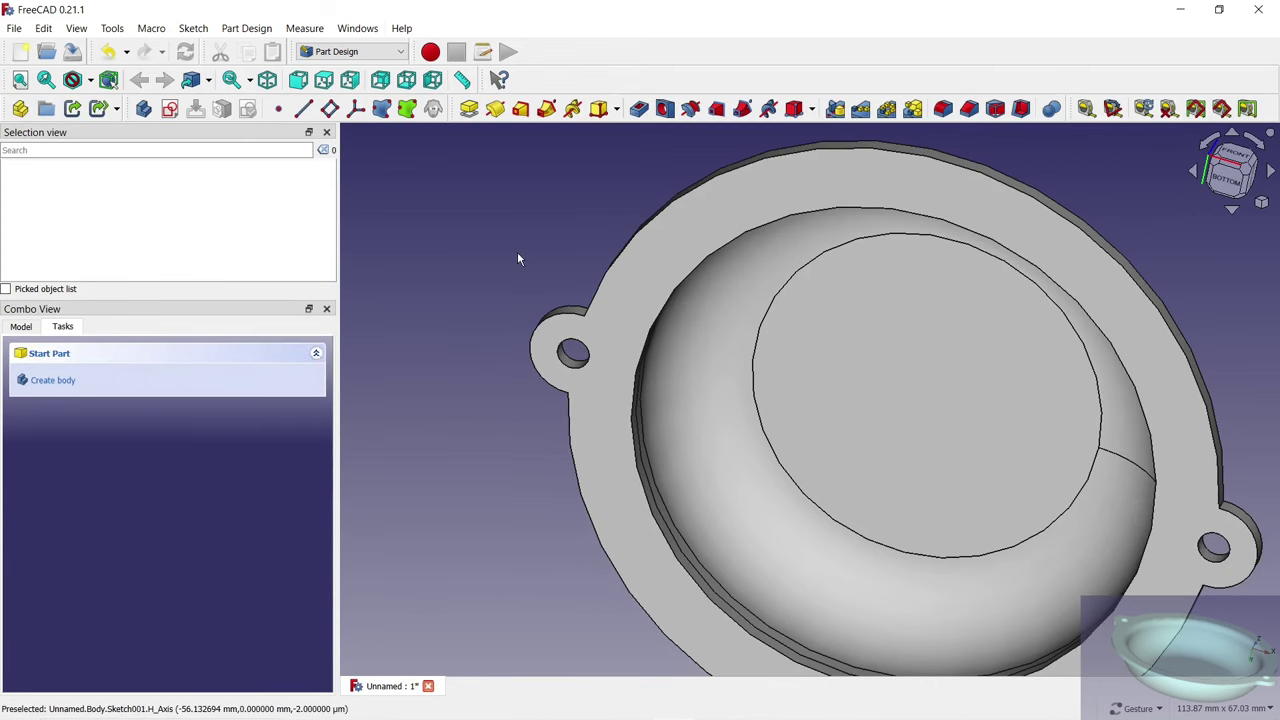
Set Pad001's Refine property to true so its faces merge cleanly.
click(22, 327)
click(115, 448)
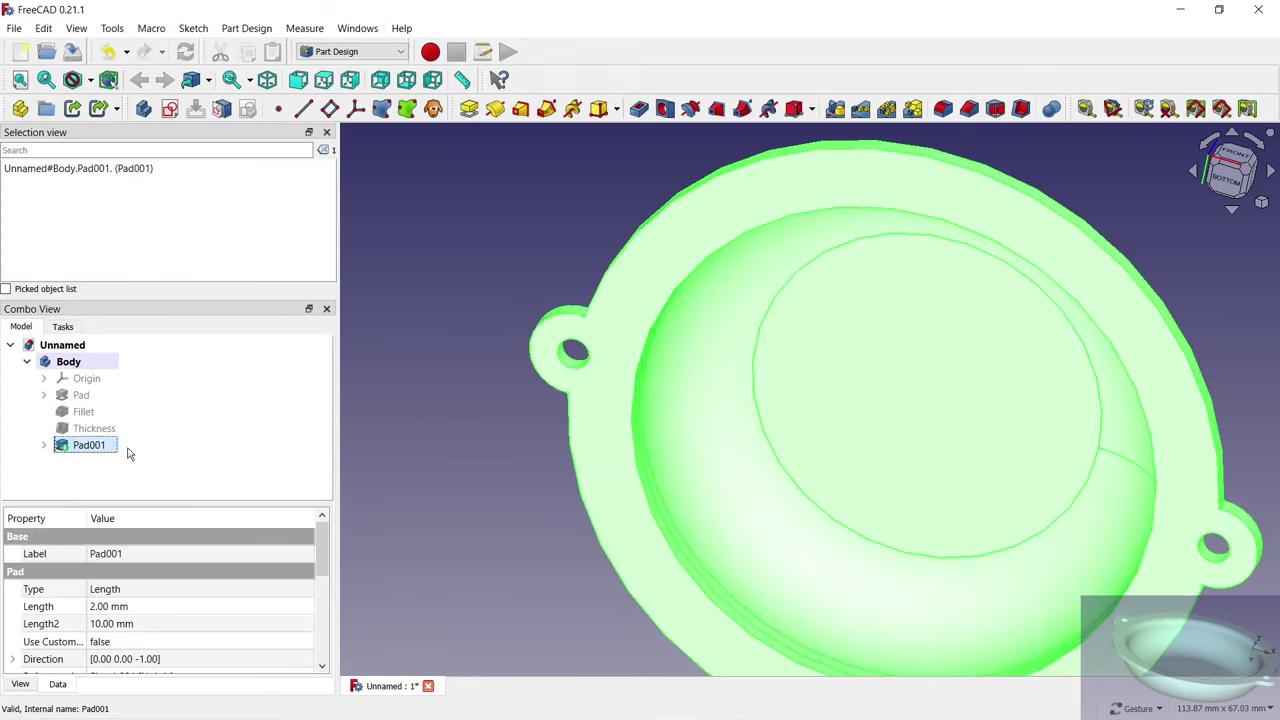
scroll(325, 560, down, 5)
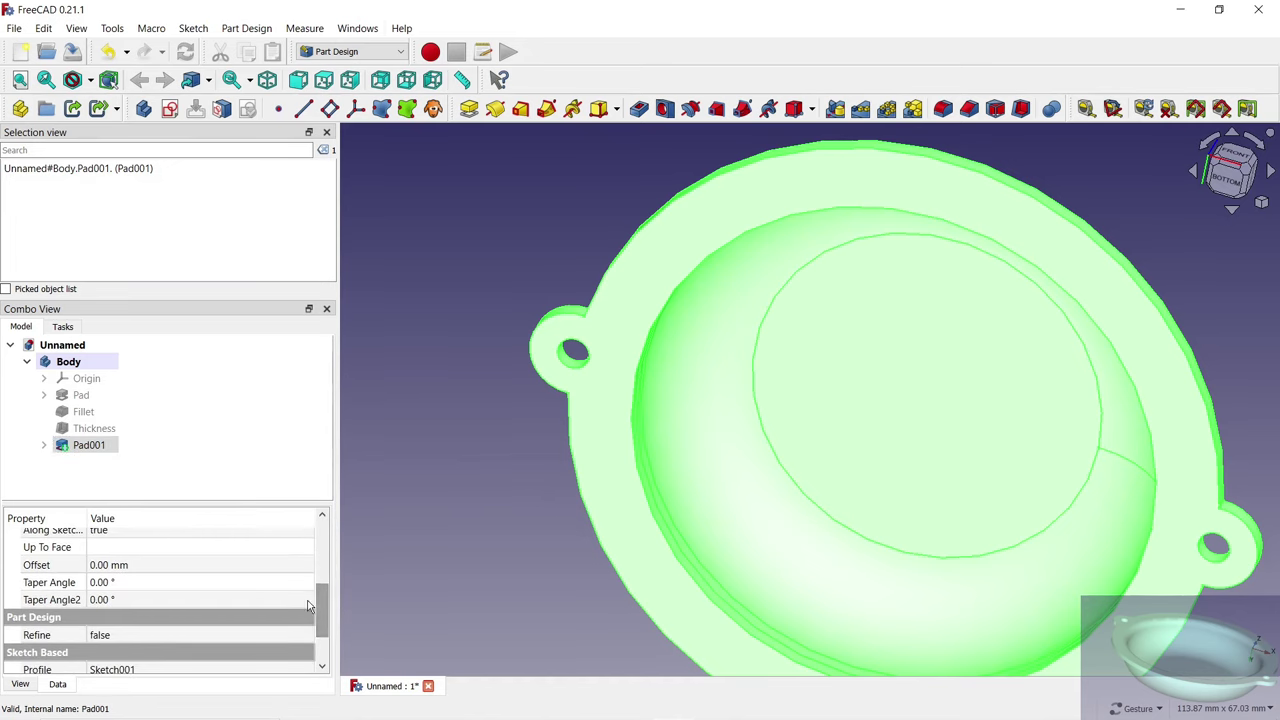
click(306, 636)
click(306, 636)
click(240, 660)
click(481, 554)
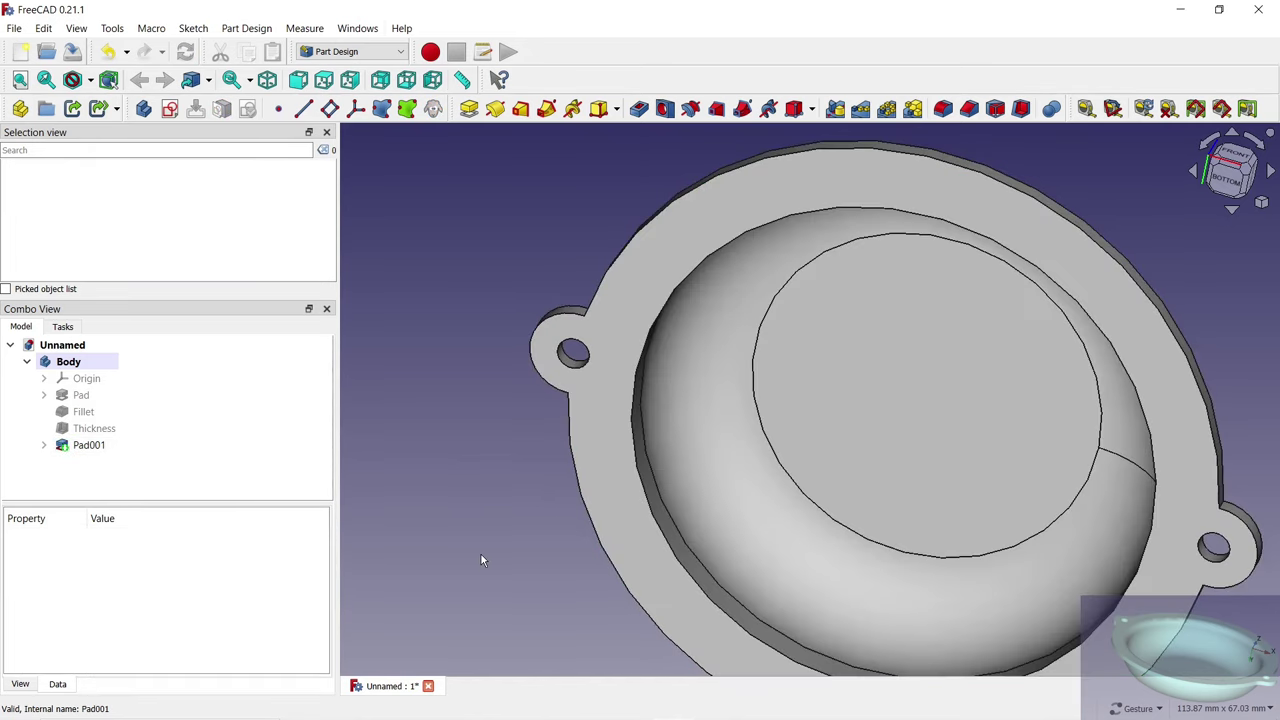
scroll(540, 294, down, 4)
mouse_move(489, 226)
mouse_down()
mouse_move(511, 211)
mouse_move(569, 278)
mouse_move(554, 454)
mouse_up()
scroll(554, 454, up, 3)
scroll(554, 454, up, 3)
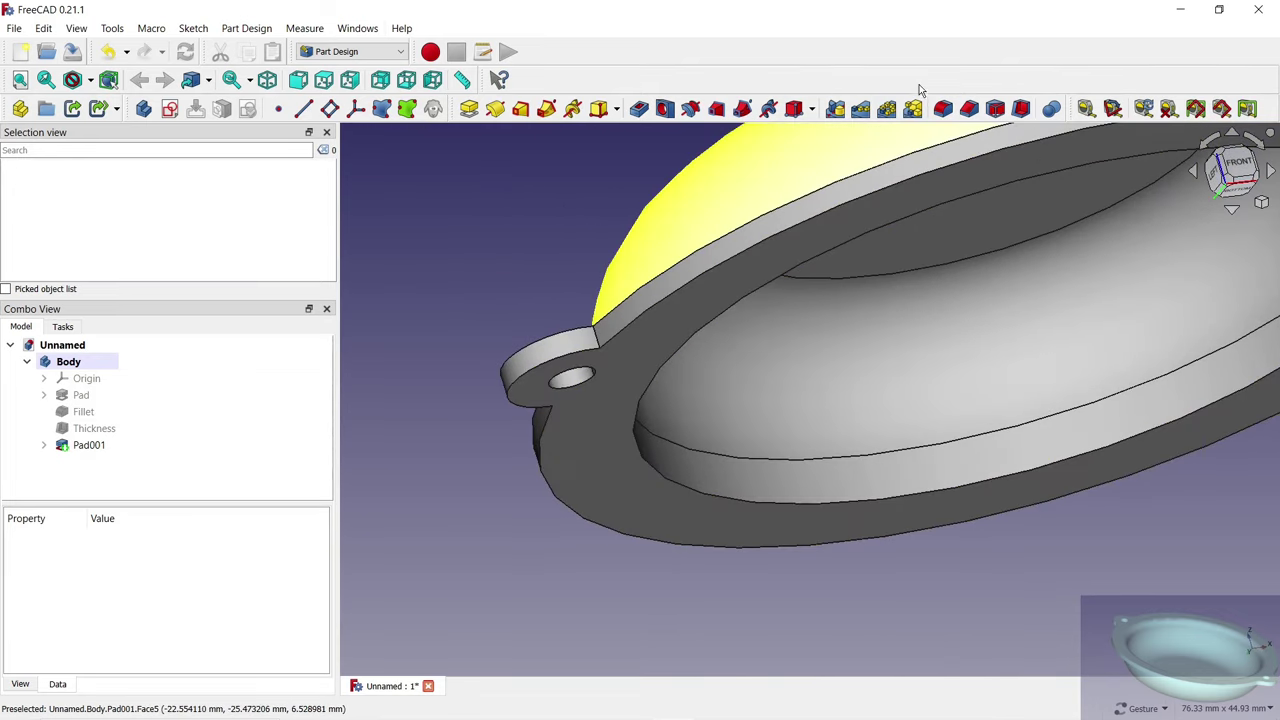
Start a fillet and add the lug junction edges, including Edge20 and Edge17.
click(943, 108)
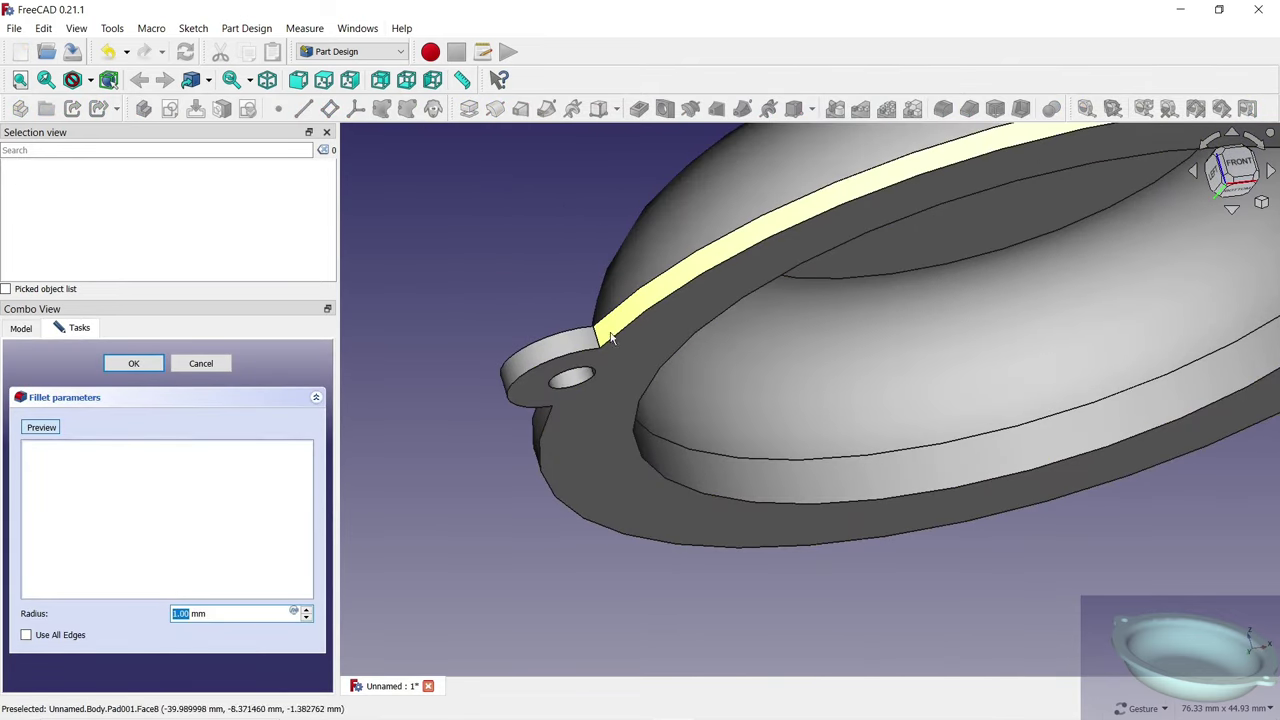
scroll(588, 320, up, 5)
scroll(588, 320, down, 5)
scroll(478, 376, down, 3)
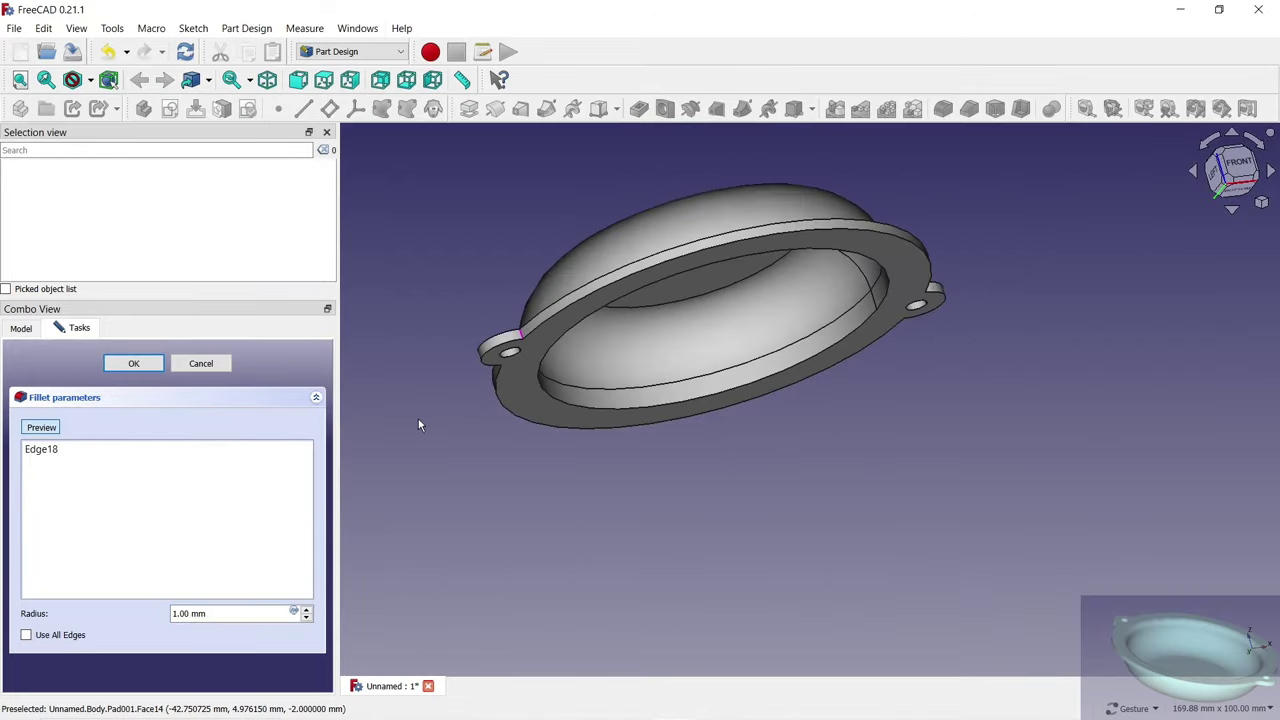
mouse_move(420, 423)
mouse_down()
mouse_move(1133, 324)
mouse_move(600, 443)
mouse_move(772, 426)
mouse_up()
scroll(1133, 324, up, 5)
scroll(1082, 293, down, 5)
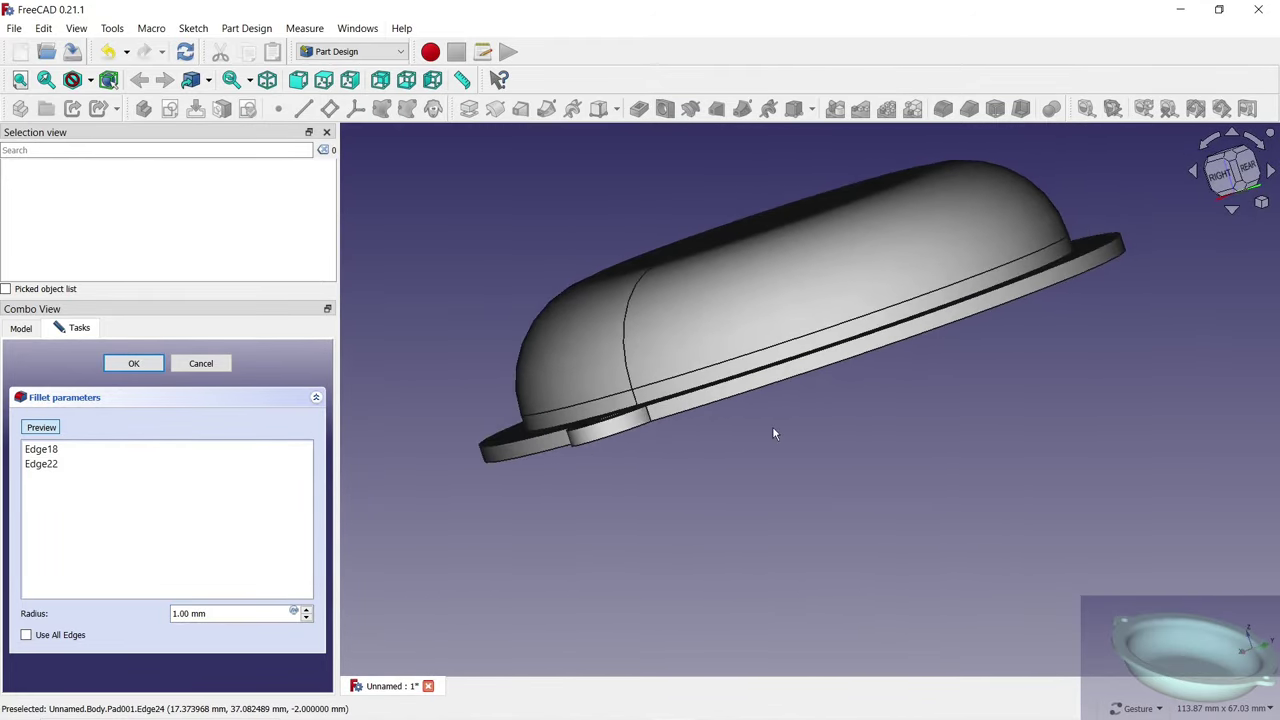
scroll(772, 426, up, 5)
click(663, 384)
scroll(620, 420, down, 5)
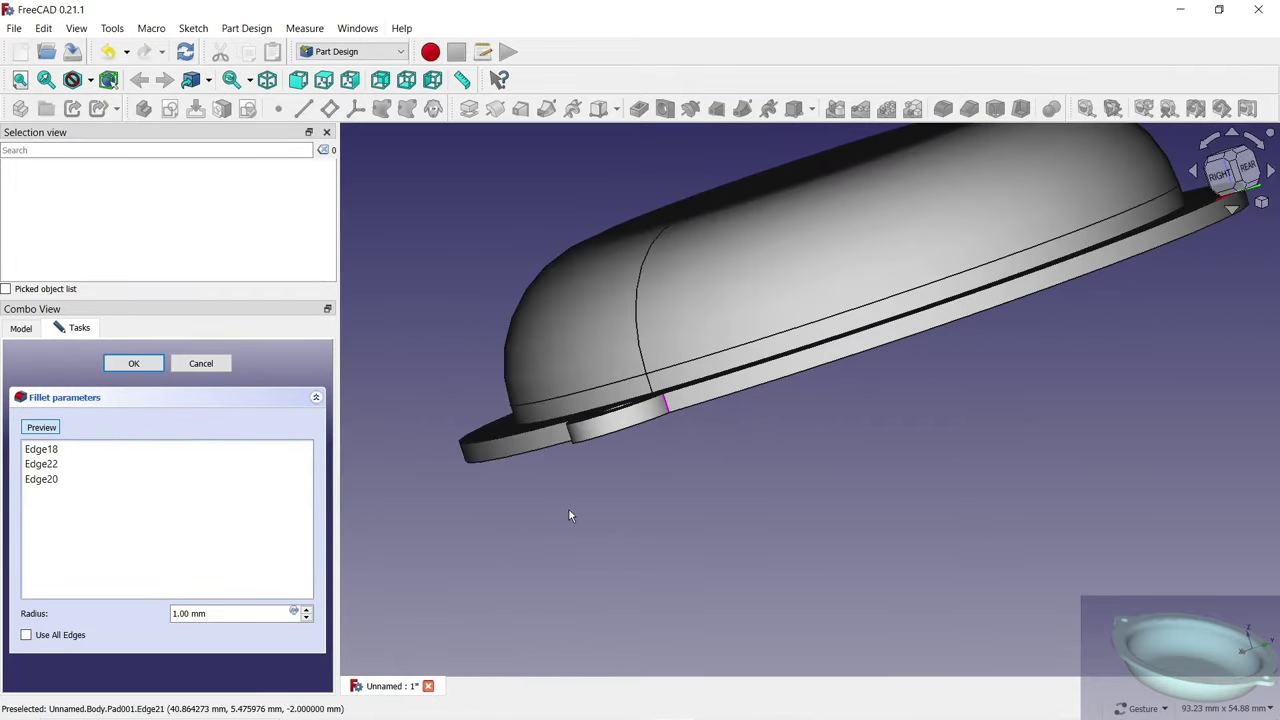
mouse_move(568, 508)
mouse_down()
mouse_move(835, 448)
mouse_move(990, 250)
mouse_up()
scroll(990, 250, up, 5)
click(965, 252)
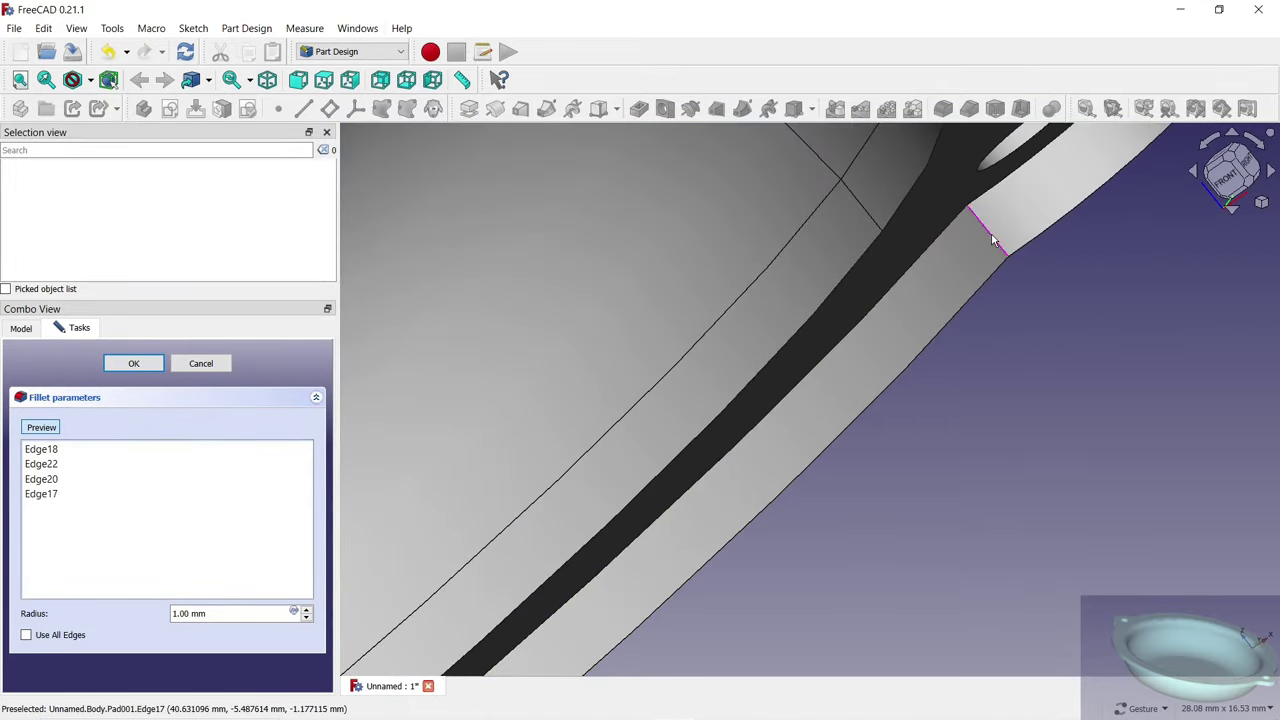
scroll(908, 308, down, 5)
mouse_move(908, 308)
mouse_down()
mouse_move(672, 398)
mouse_move(735, 421)
mouse_up()
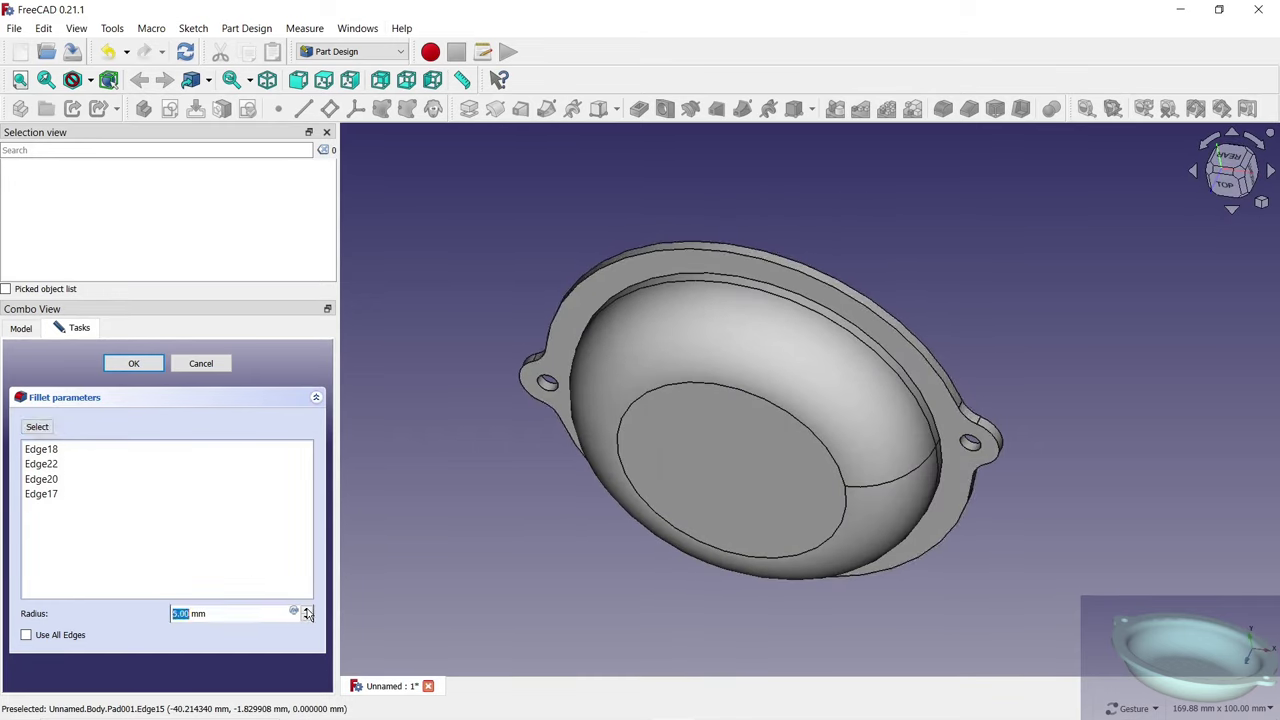
Set the lug fillet radius to 5 mm and confirm Fillet001.
click(470, 572)
key(2)
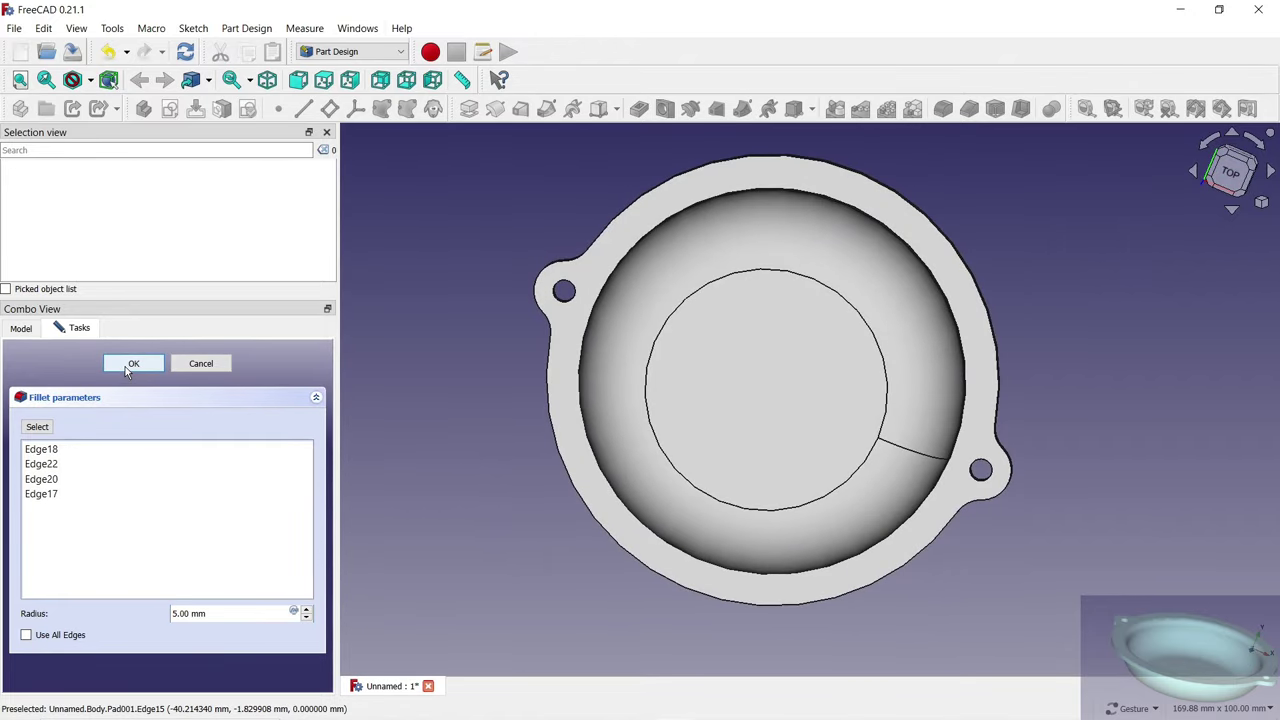
click(133, 364)
drag(506, 586, 694, 543)
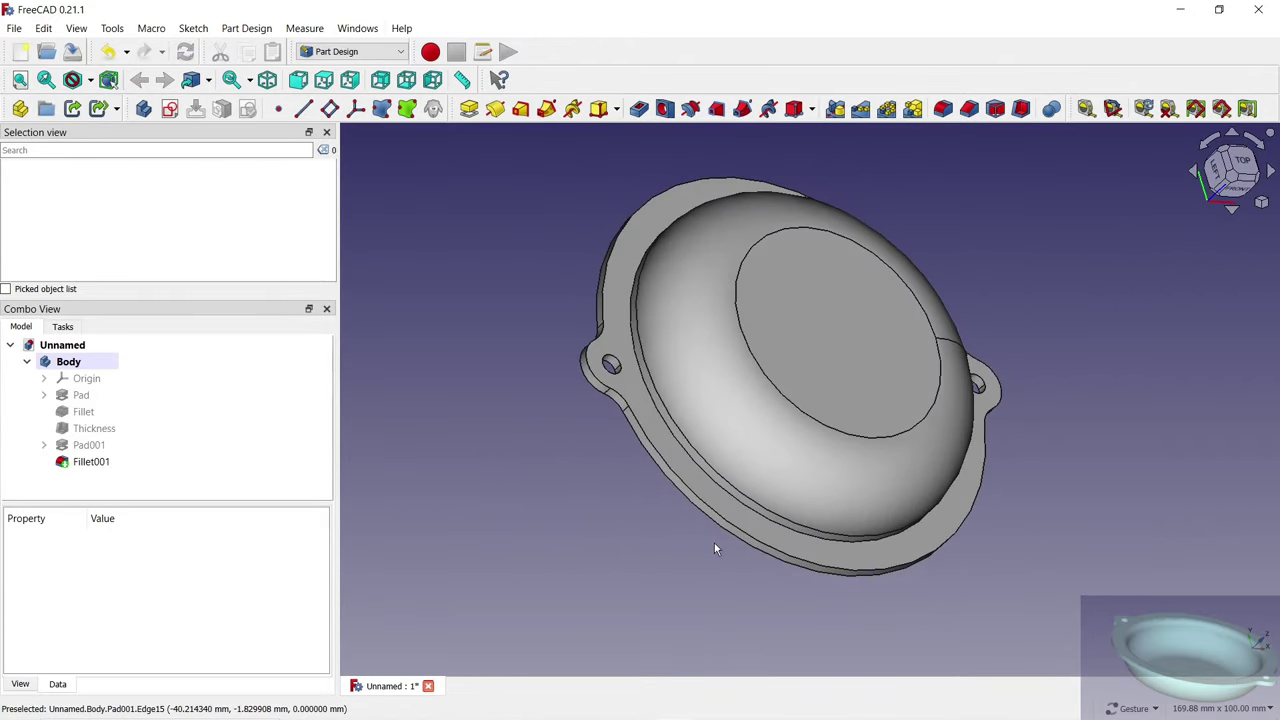
scroll(669, 406, up, 5)
Fillet Edge10, where the bowl meets the flange, with a 1 mm radius.
scroll(669, 406, up, 1)
click(590, 357)
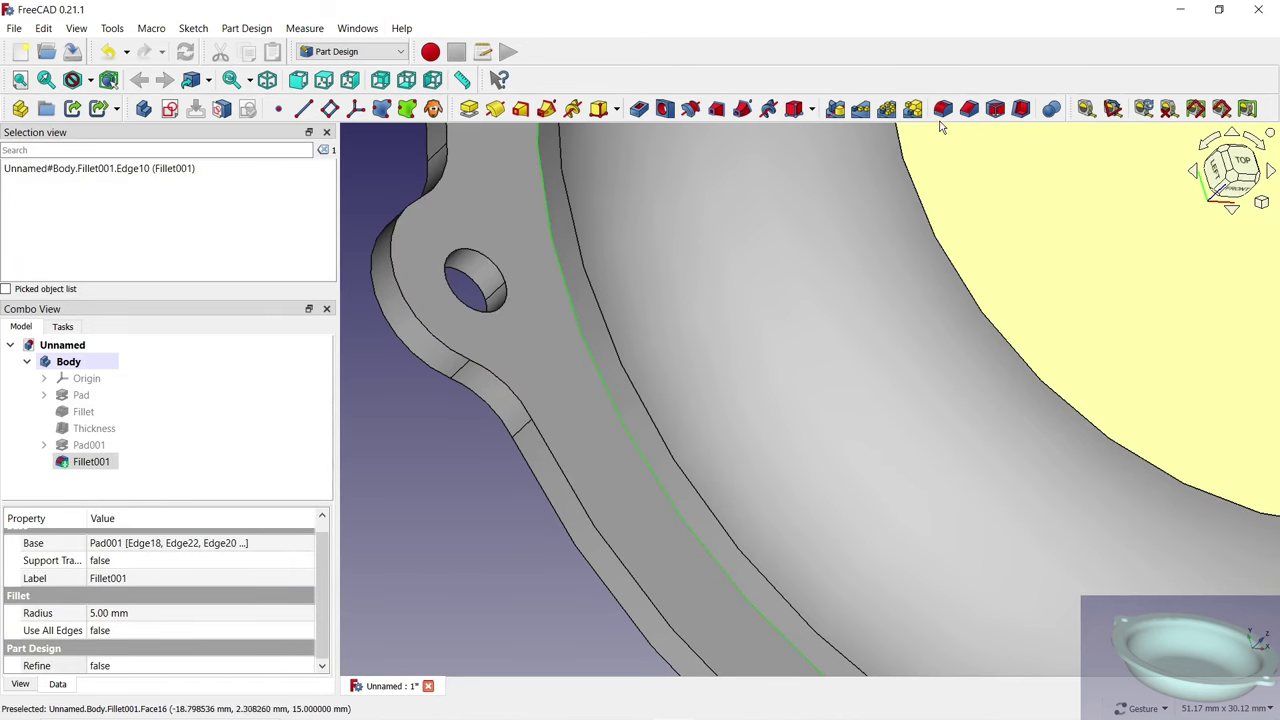
click(942, 109)
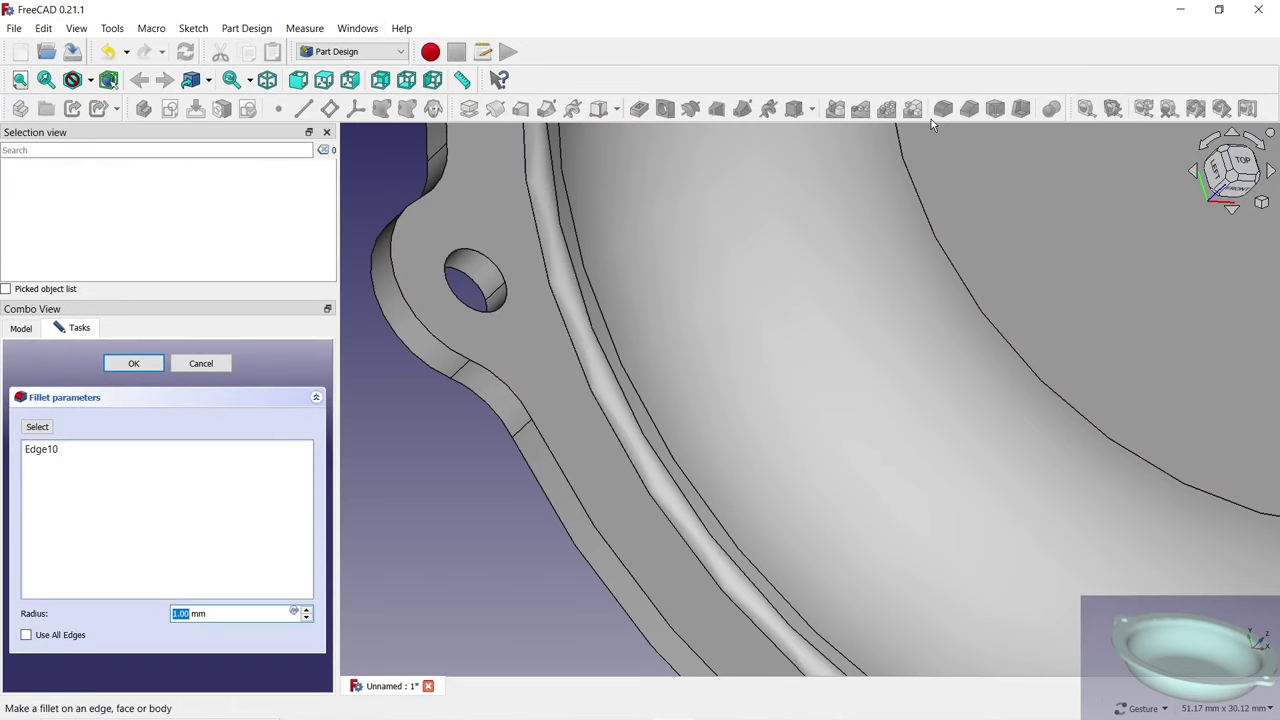
scroll(486, 323, down, 2)
scroll(401, 349, down, 3)
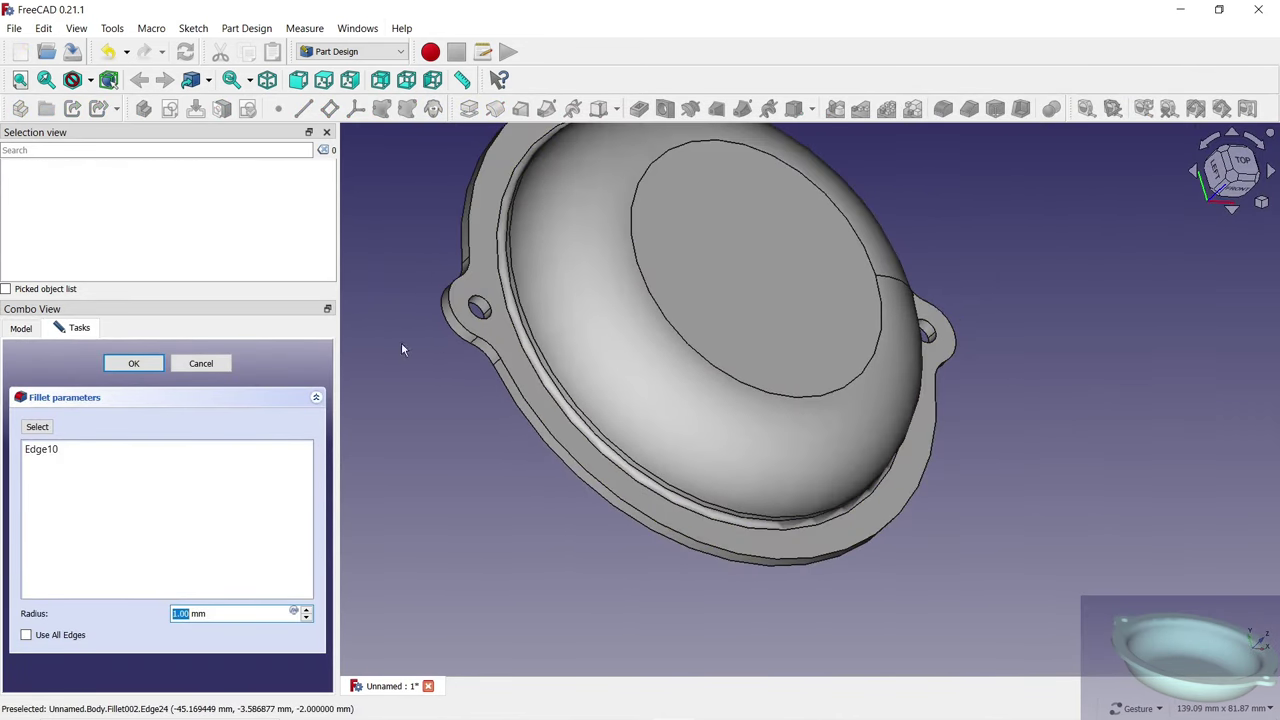
click(140, 366)
drag(417, 489, 711, 429)
scroll(711, 425, up, 3)
Fillet the new outer edge Edge36 with a larger 2 mm radius.
click(712, 401)
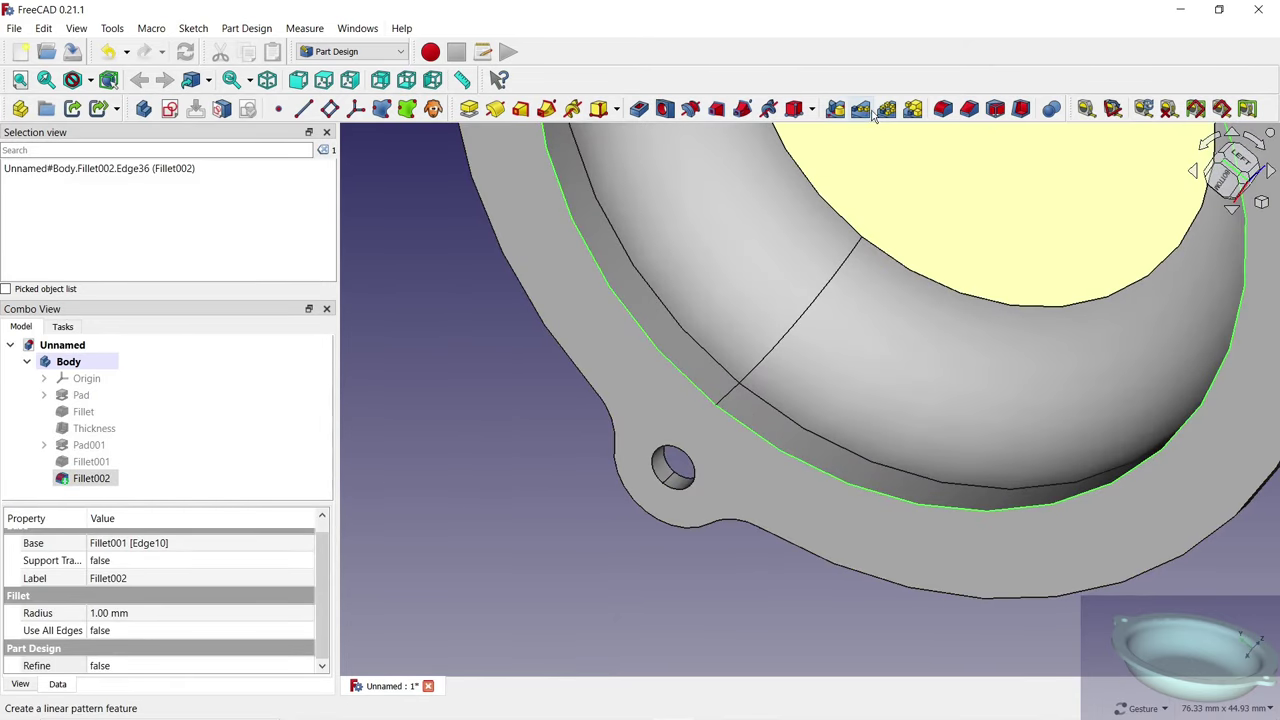
click(942, 110)
click(308, 612)
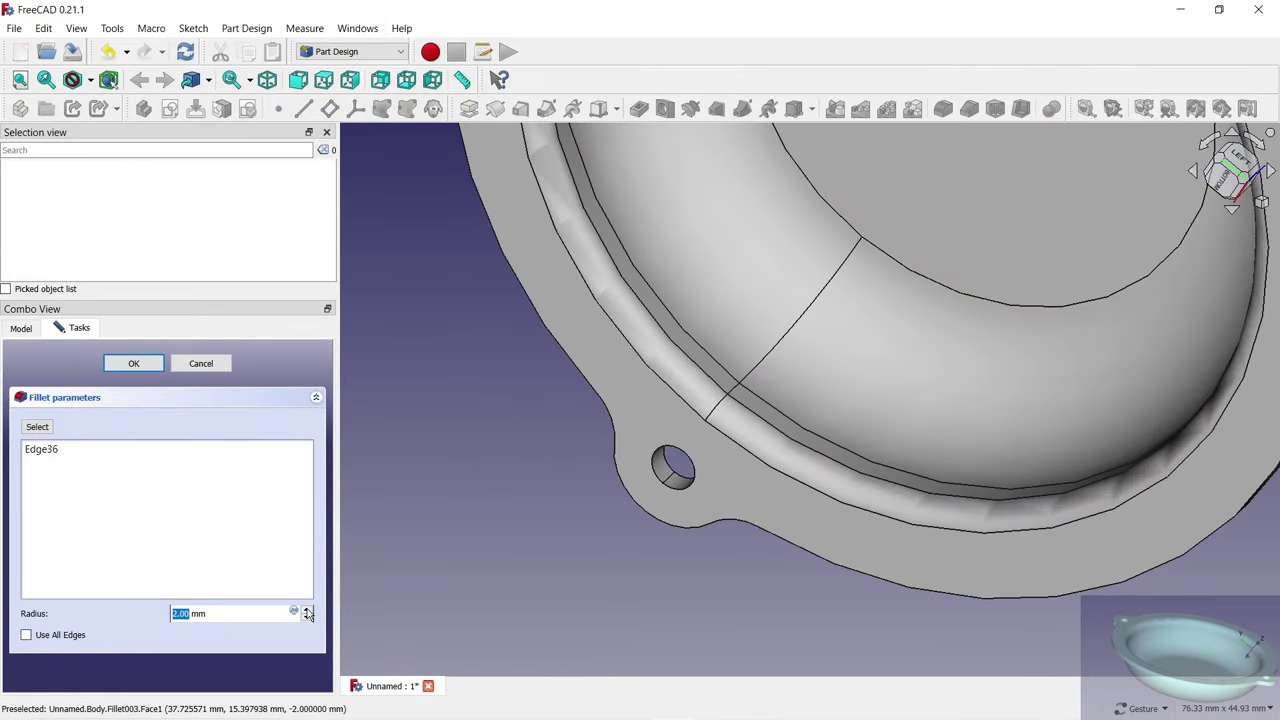
click(308, 612)
click(133, 366)
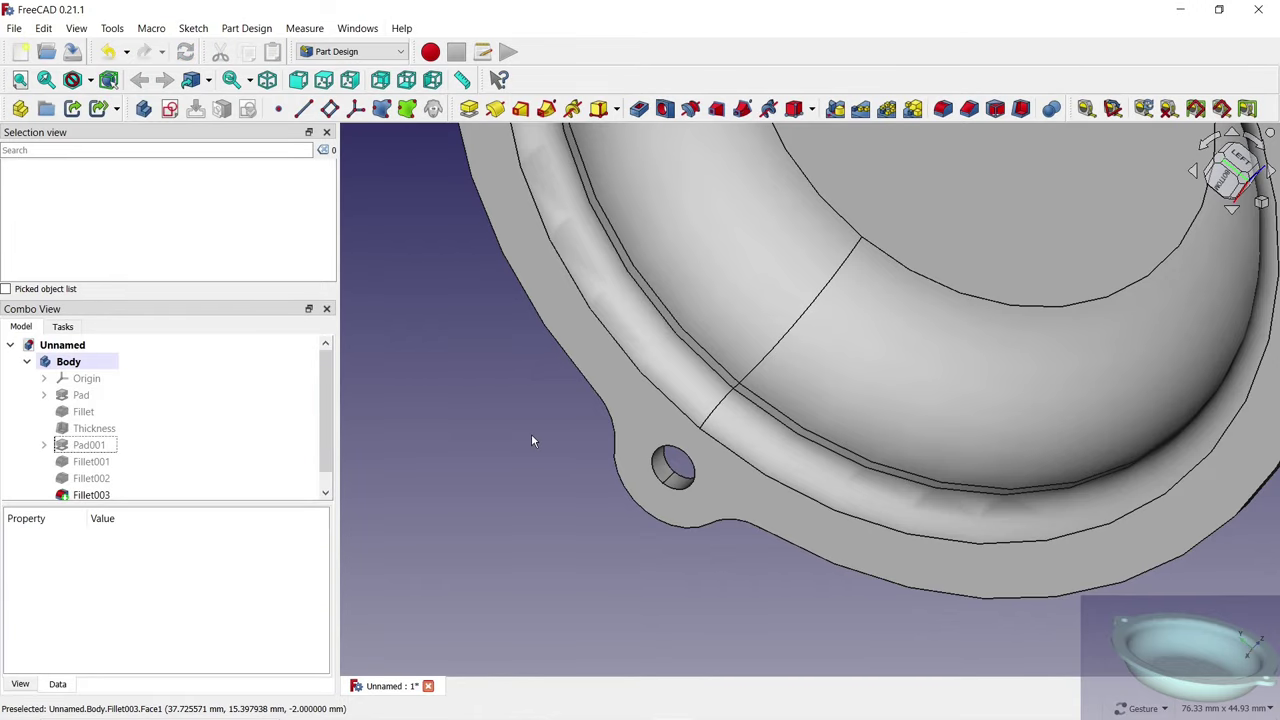
scroll(531, 433, down, 5)
mouse_move(984, 467)
mouse_down()
mouse_move(1043, 383)
mouse_move(951, 374)
mouse_move(594, 390)
mouse_up()
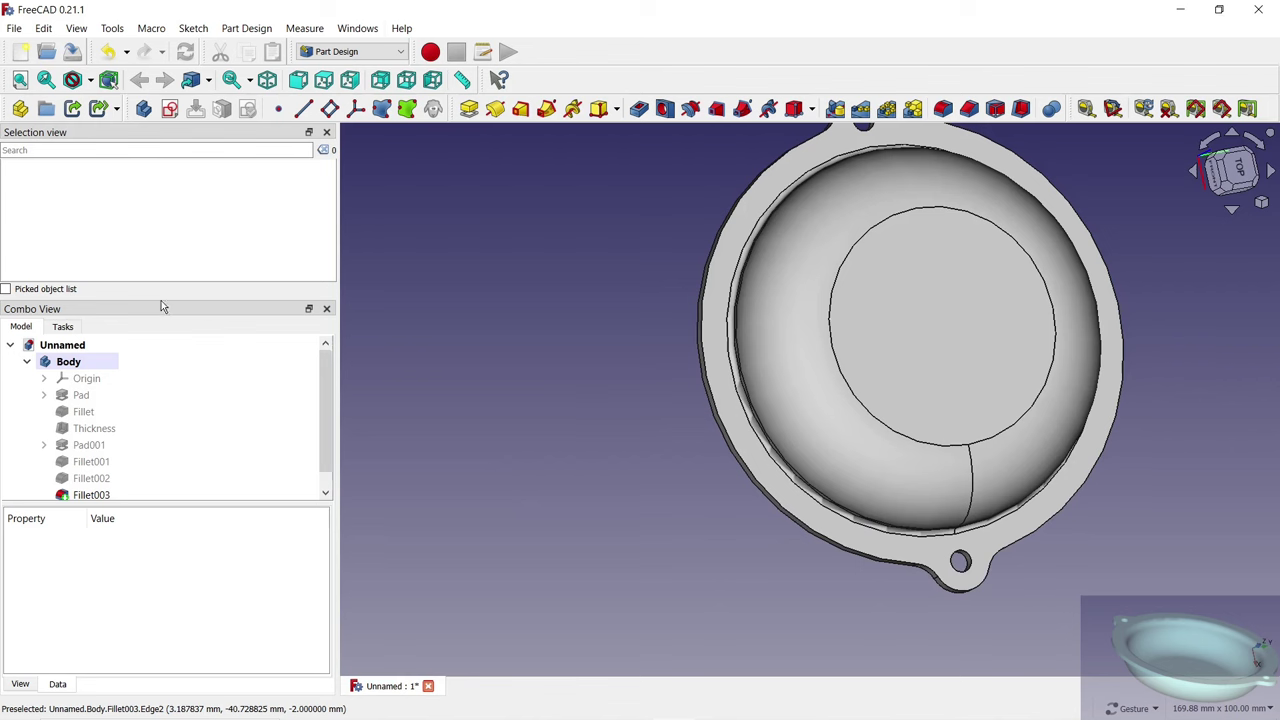
Give the Body a Shaded display mode and a light cyan shape colour.
right_click(73, 368)
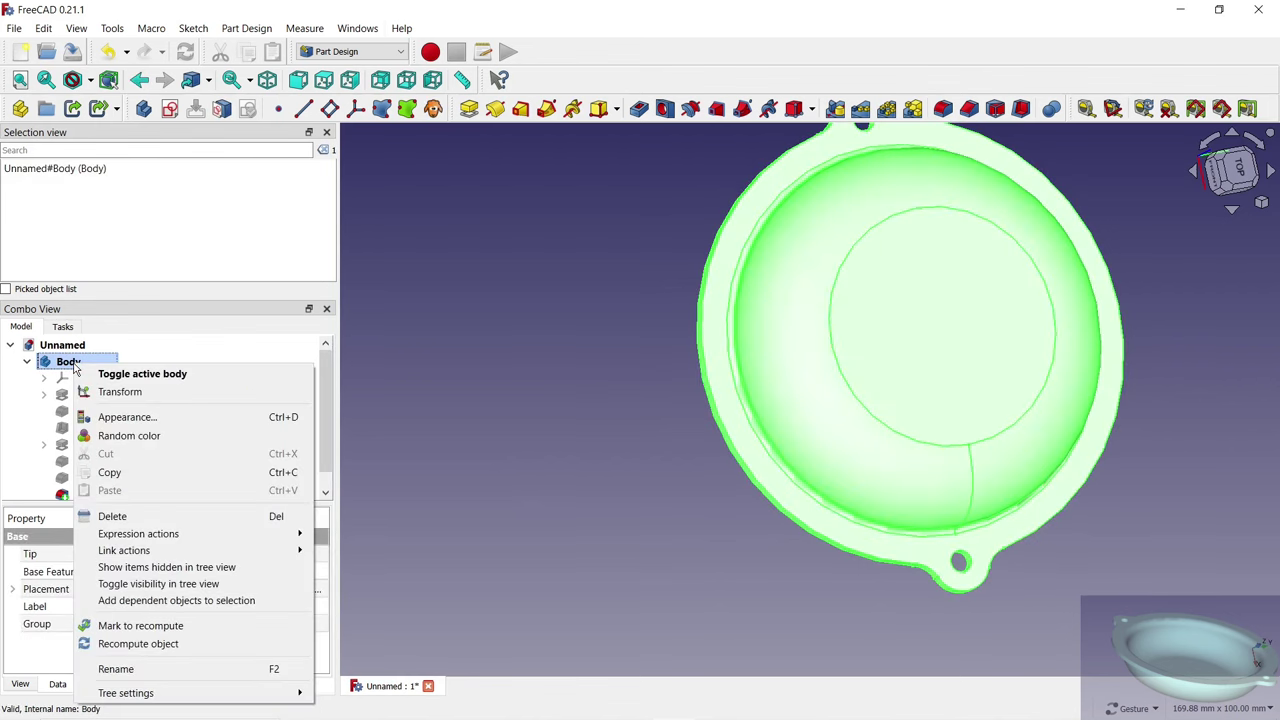
click(116, 419)
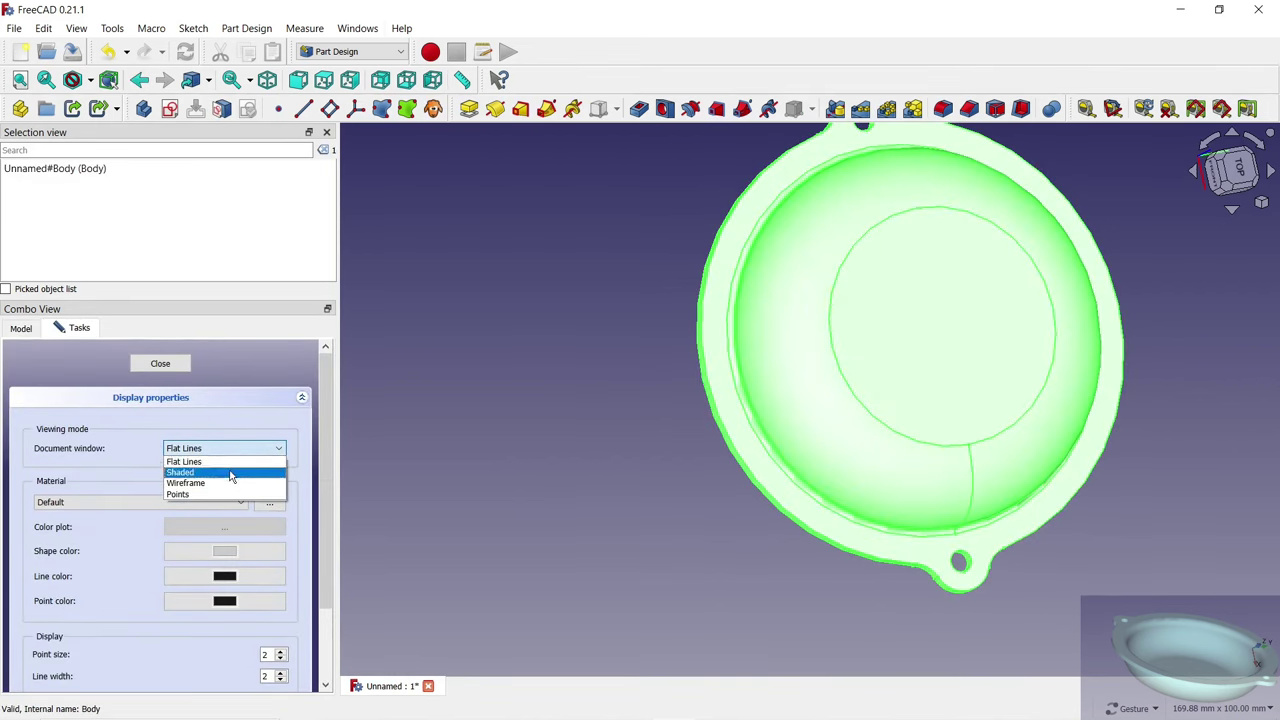
click(230, 472)
click(228, 553)
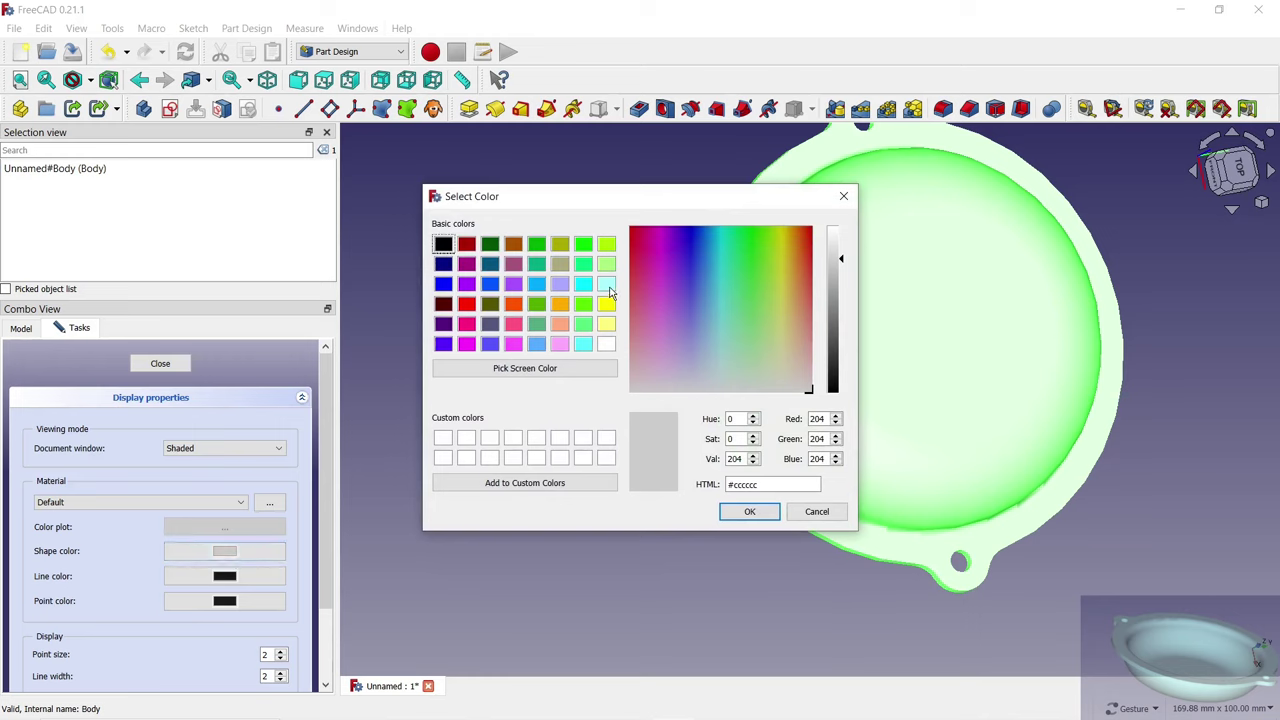
click(749, 511)
click(160, 363)
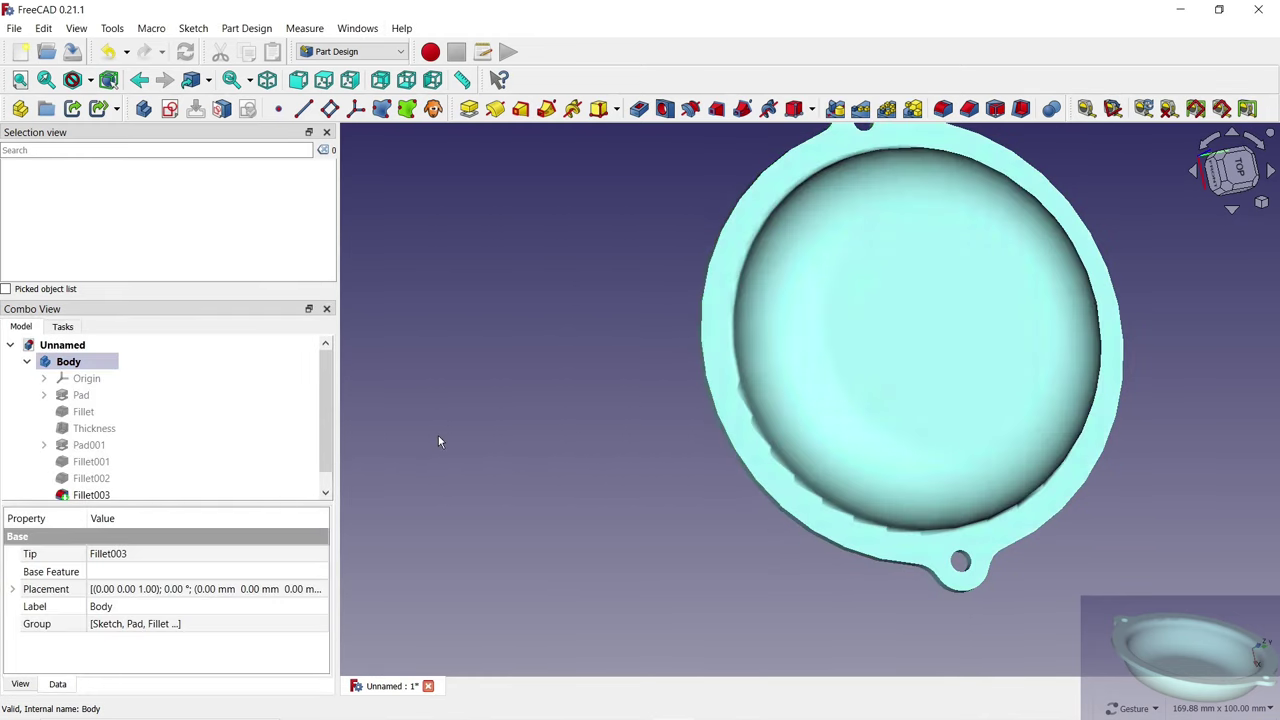